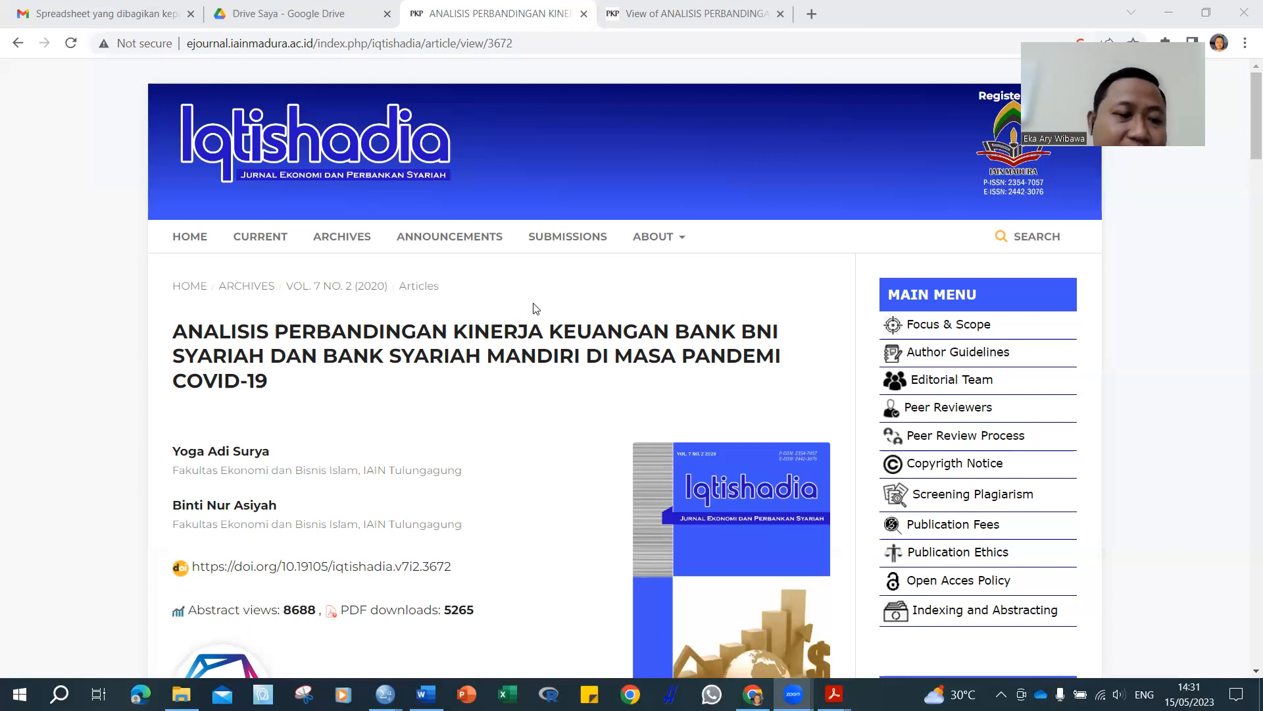
# Step: Examine the article's landing page in the Iqtishadia journal, including its title, download figures, keywords and abstract
pyautogui.scroll(-2, 536, 308)
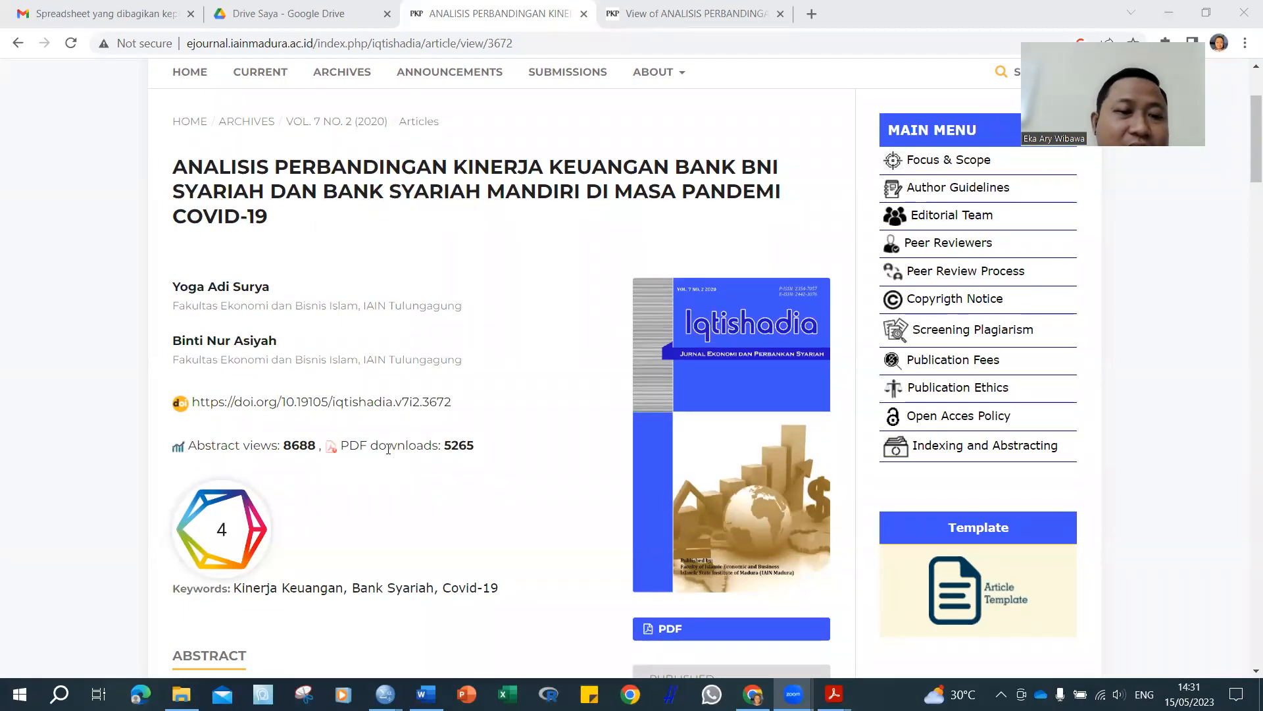
pyautogui.scroll(-2, 478, 451)
pyautogui.scroll(-1, 479, 451)
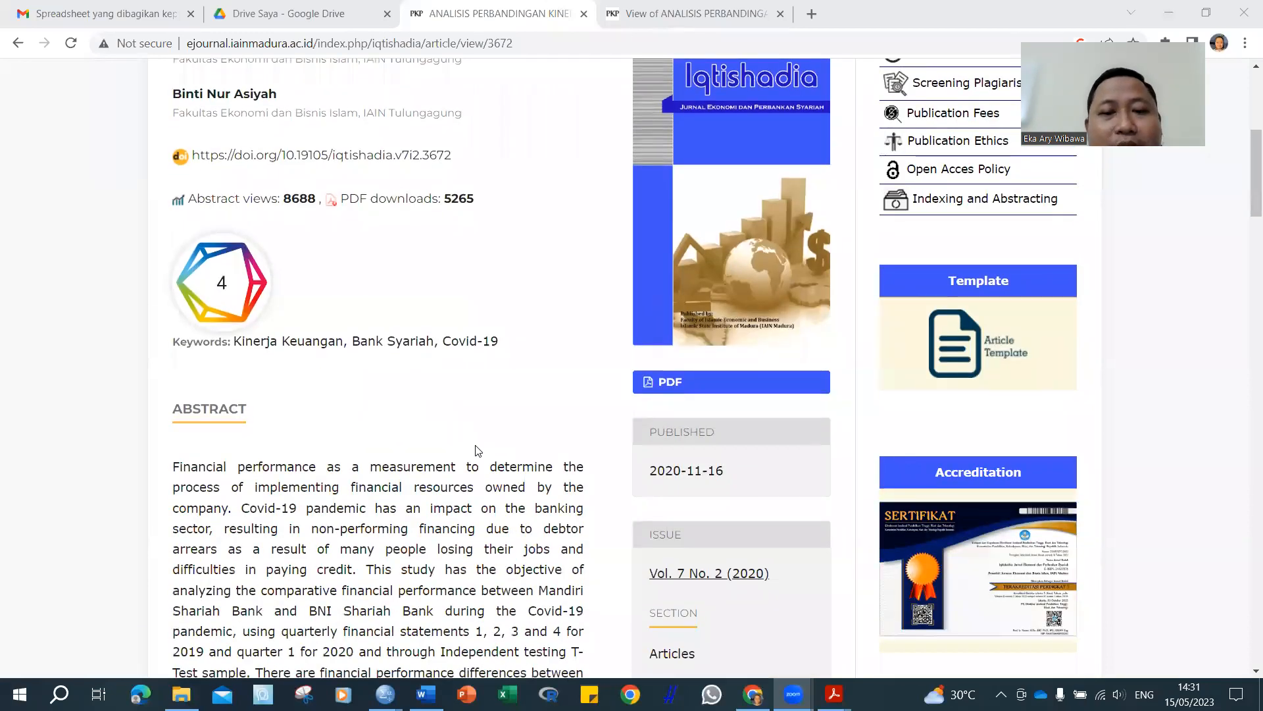
pyautogui.scroll(4, 479, 450)
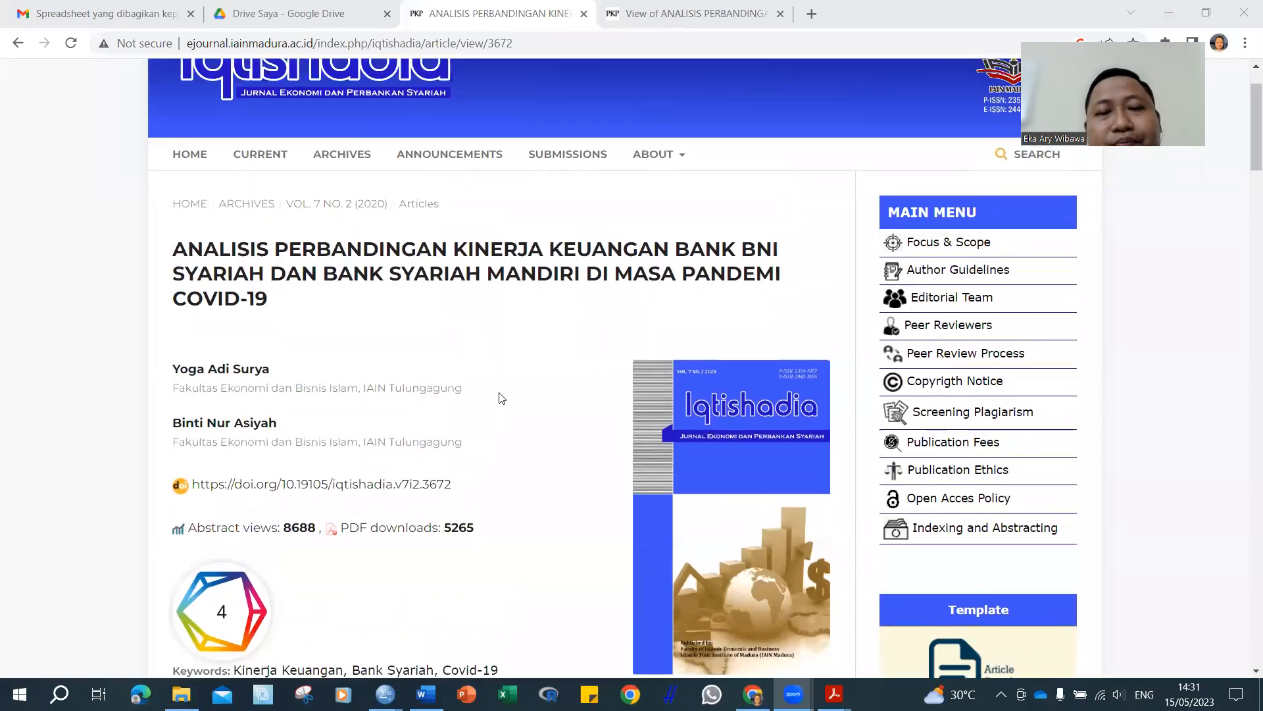
pyautogui.scroll(1, 504, 363)
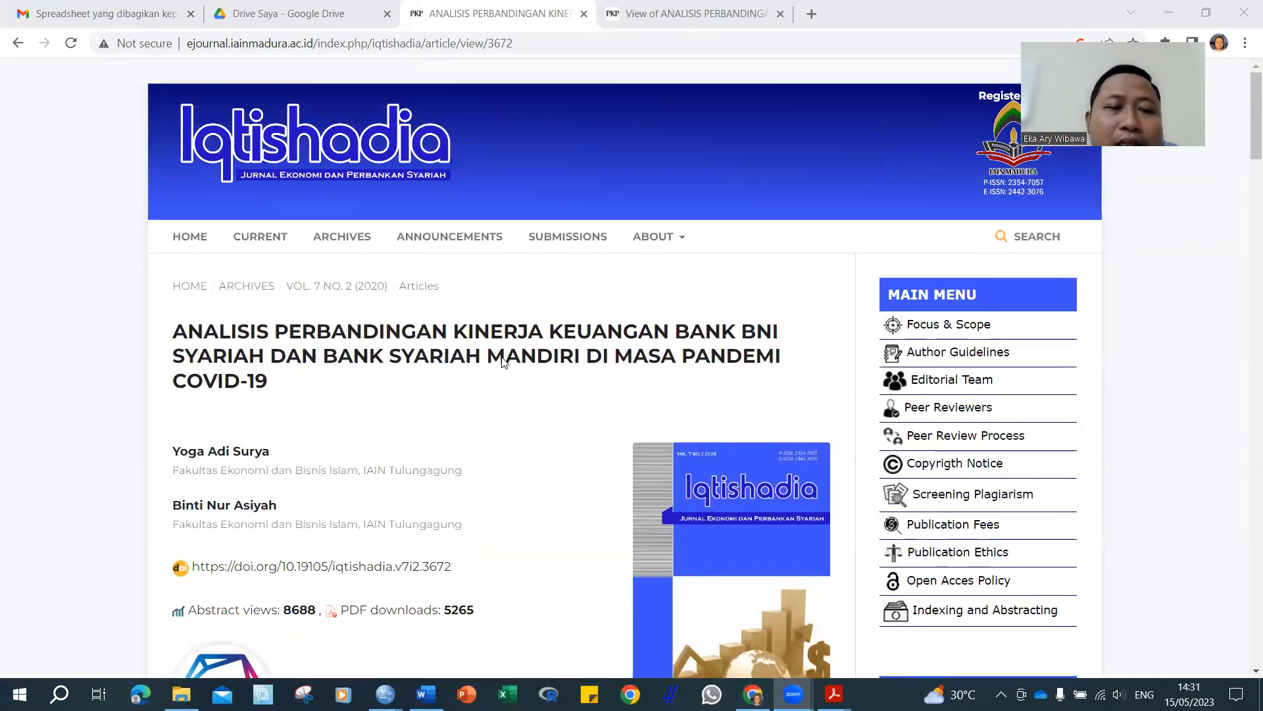
pyautogui.moveTo(272, 385); pyautogui.dragTo(169, 333)
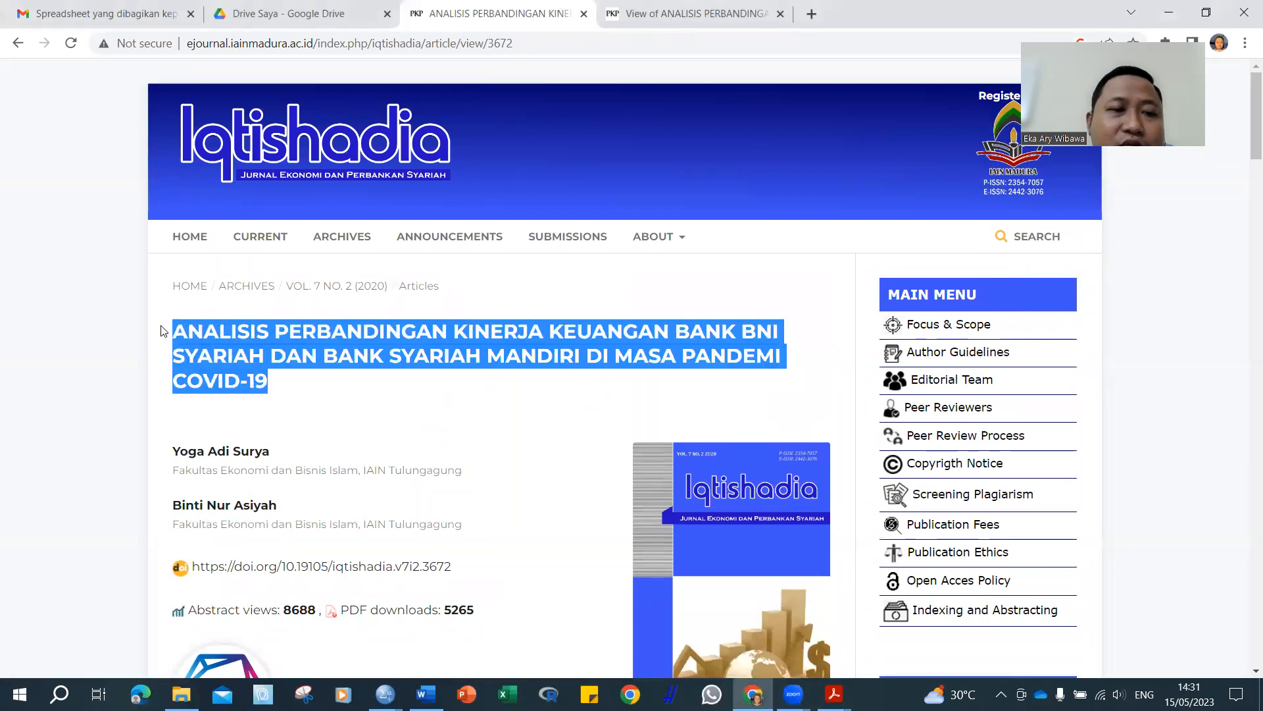
pyautogui.click(276, 388)
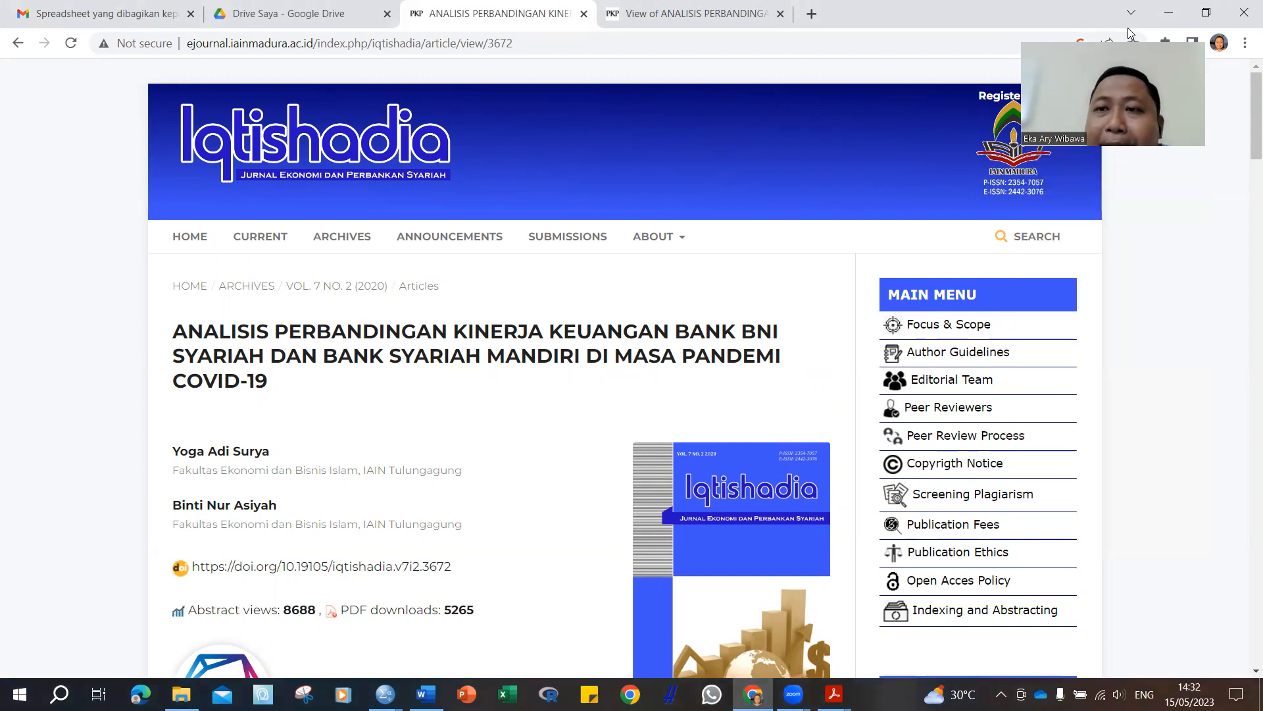
pyautogui.moveTo(1128, 29); pyautogui.dragTo(1196, 14)
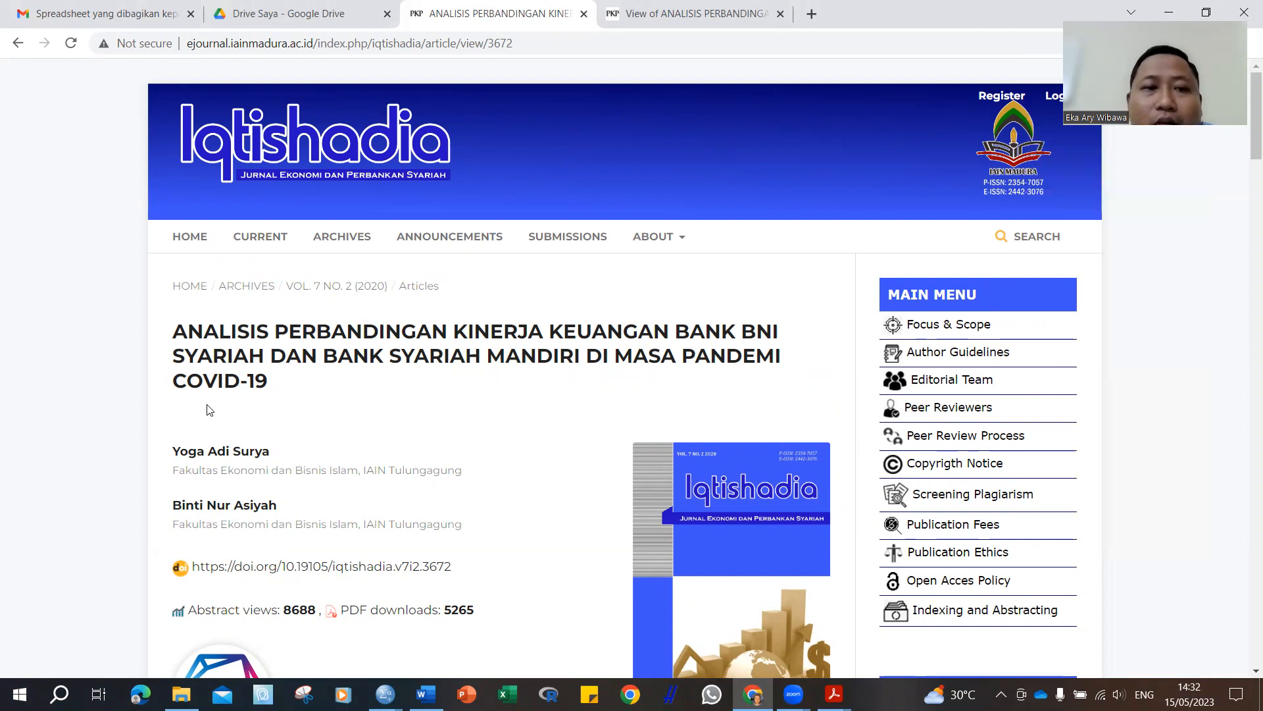
pyautogui.scroll(-2, 338, 361)
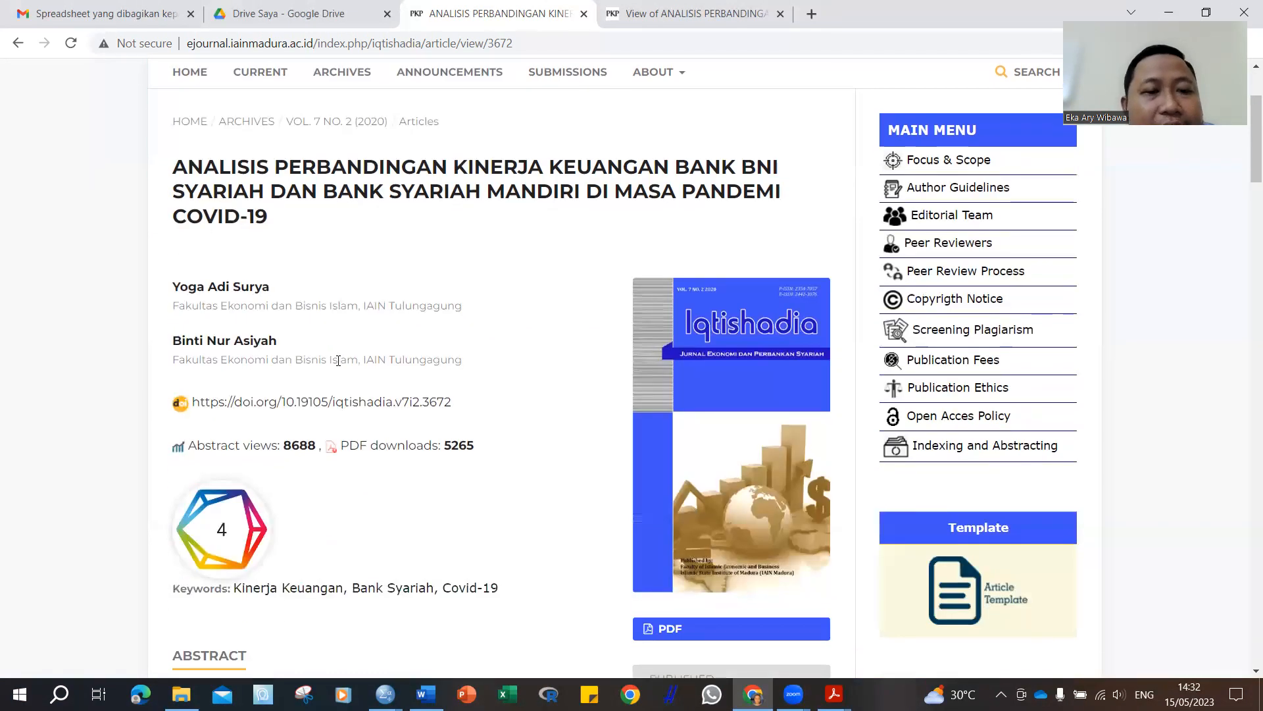
# Step: Open the article's full-text PDF view and examine the title, the two banks compared and the authors on its first page
pyautogui.click(678, 6)
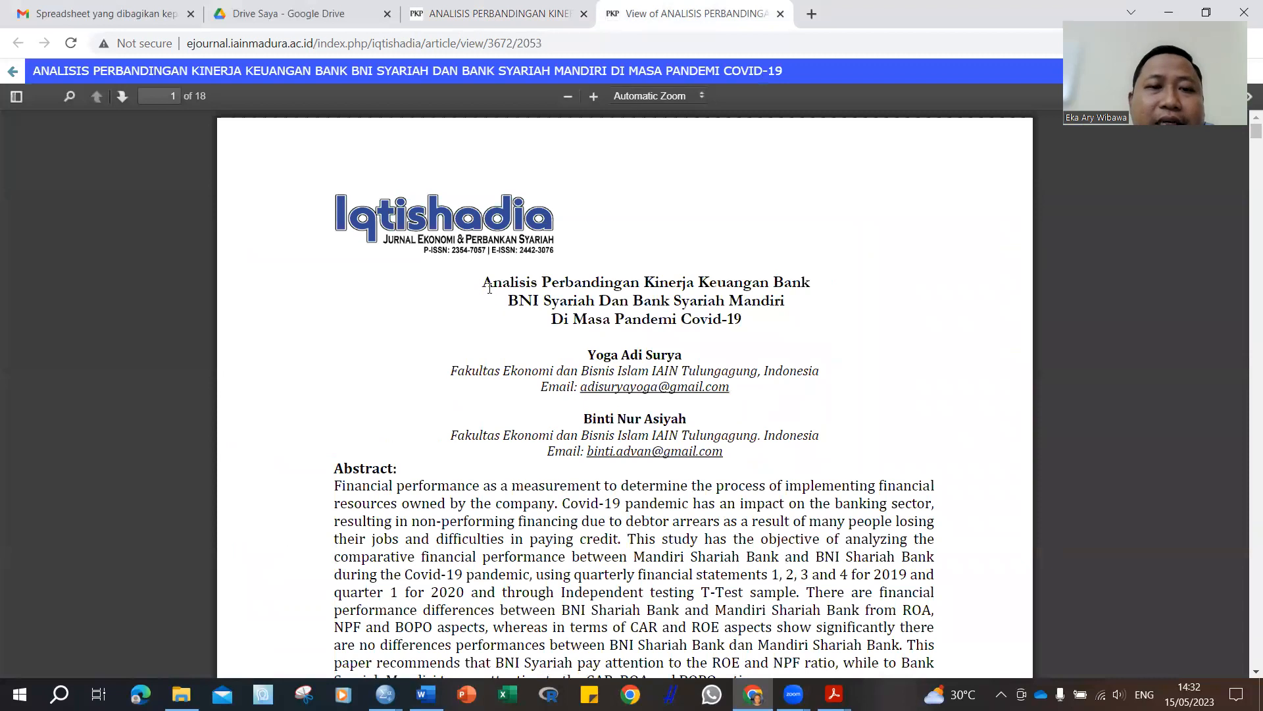
pyautogui.moveTo(490, 287); pyautogui.dragTo(740, 318)
pyautogui.click(740, 318)
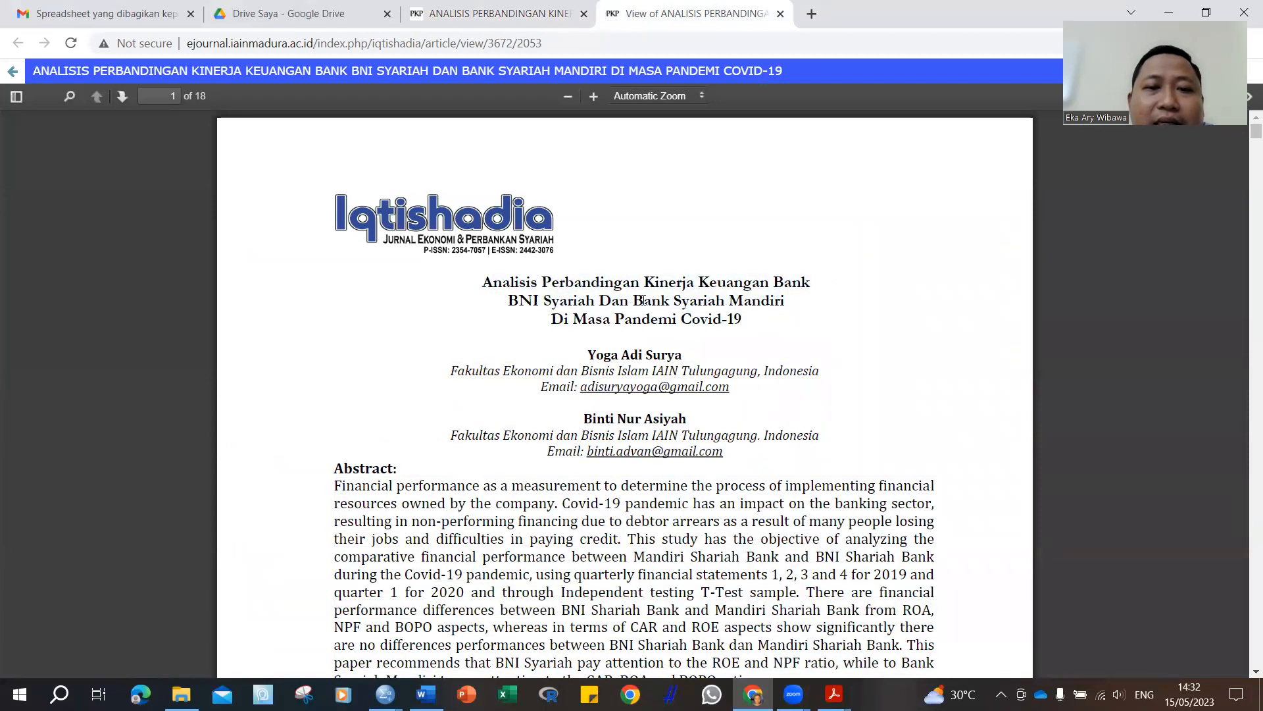
pyautogui.moveTo(508, 300); pyautogui.dragTo(781, 301)
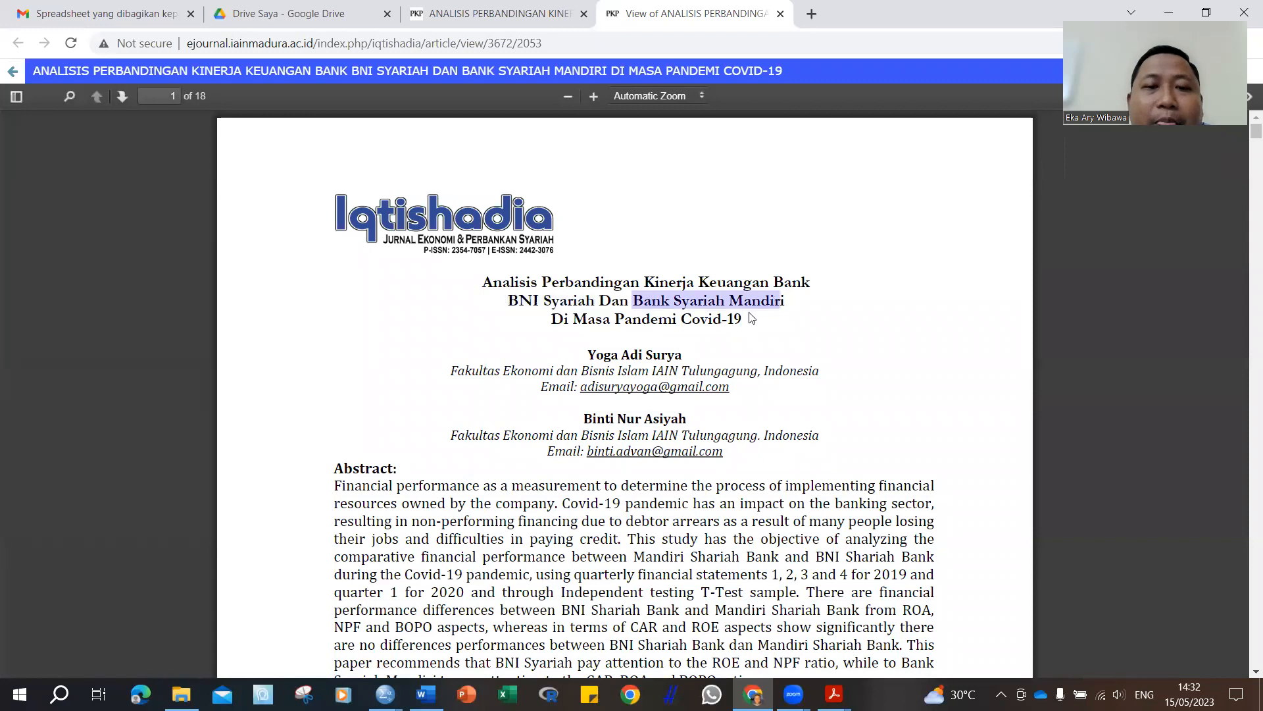
pyautogui.click(696, 321)
pyautogui.scroll(-2, 695, 321)
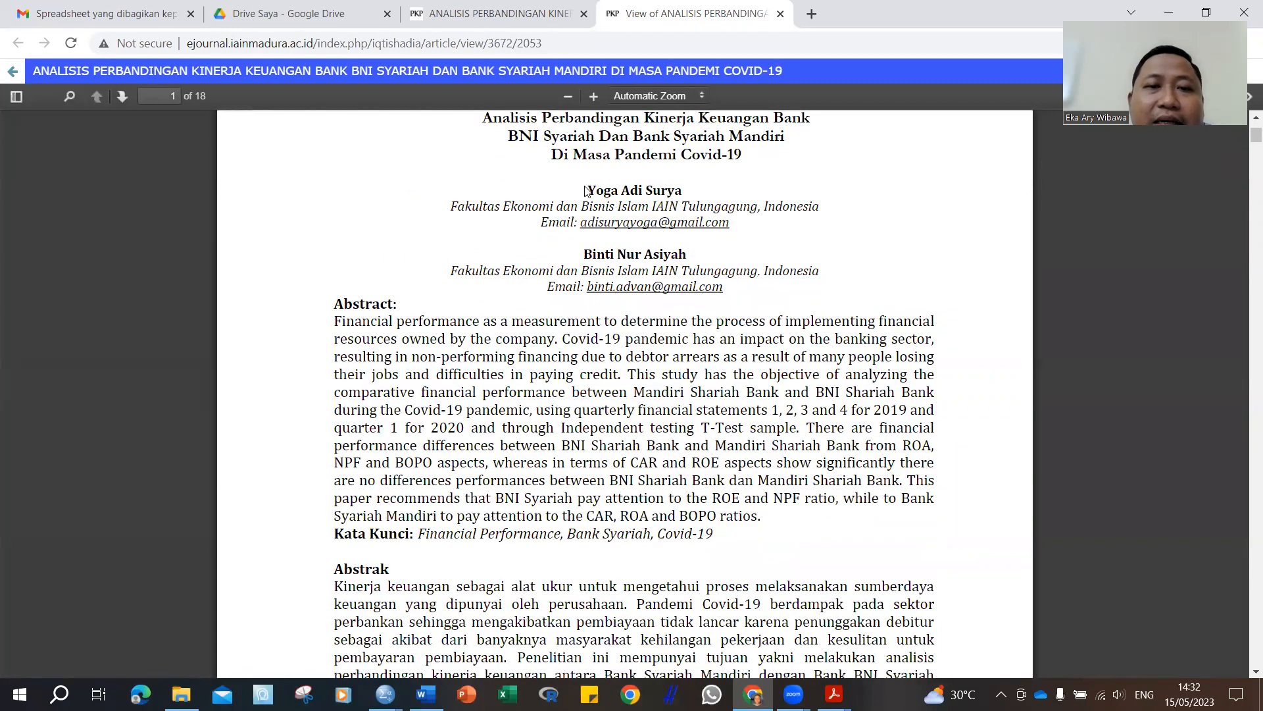
pyautogui.moveTo(588, 191); pyautogui.dragTo(676, 186)
pyautogui.click(674, 186)
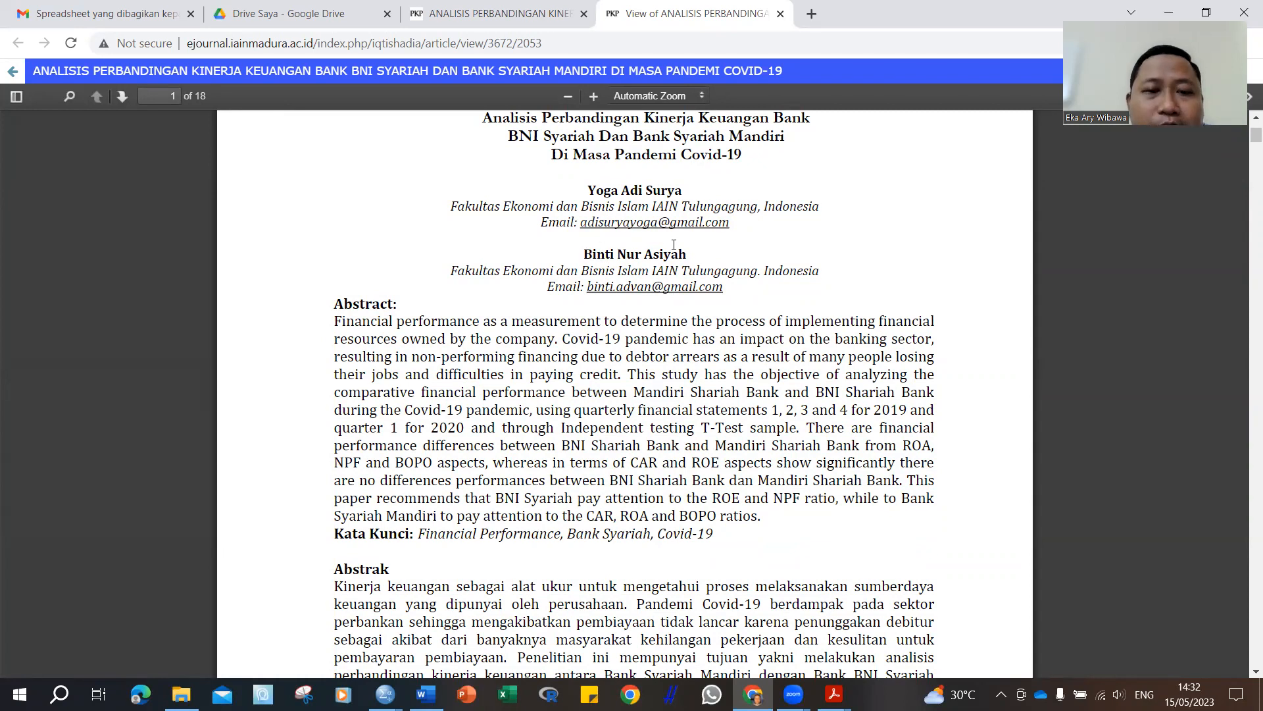
# Step: Read the Indonesian Abstrak, highlighting the research aim, the Independen Sampel T-Test method and the findings with recommendations
pyautogui.scroll(-3, 455, 341)
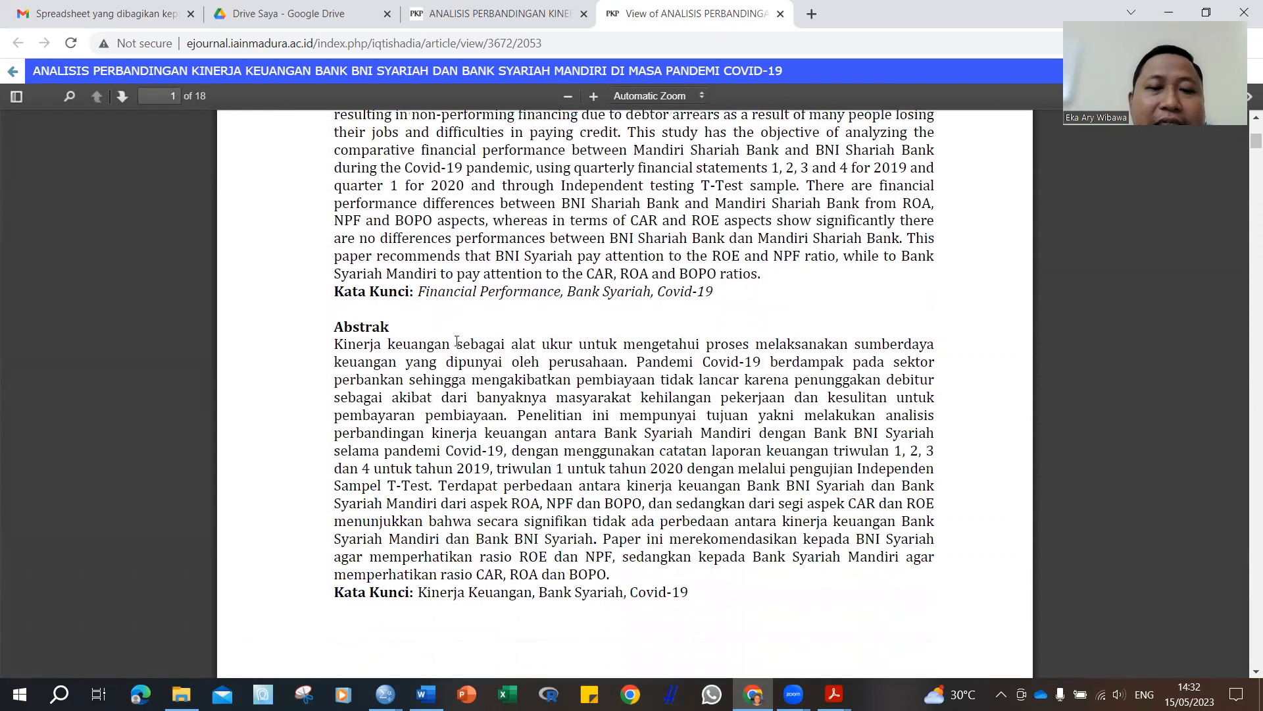
pyautogui.scroll(-1, 456, 341)
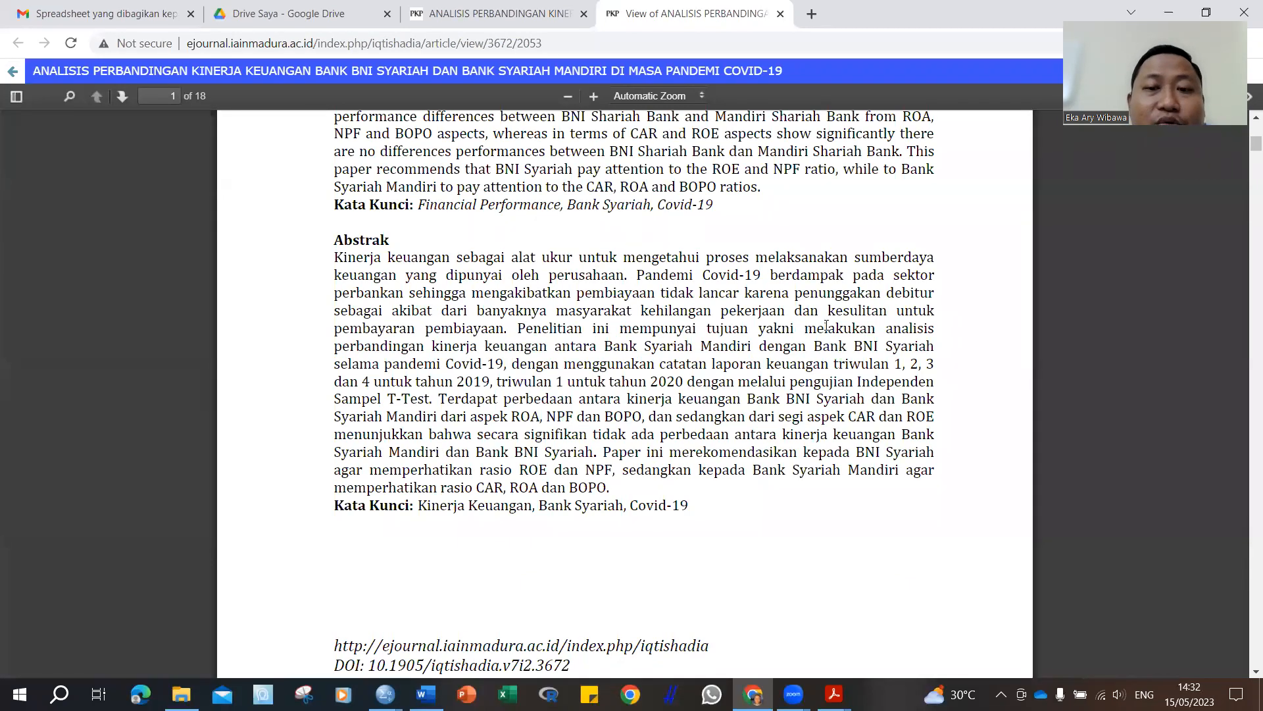
pyautogui.moveTo(335, 347); pyautogui.dragTo(504, 366)
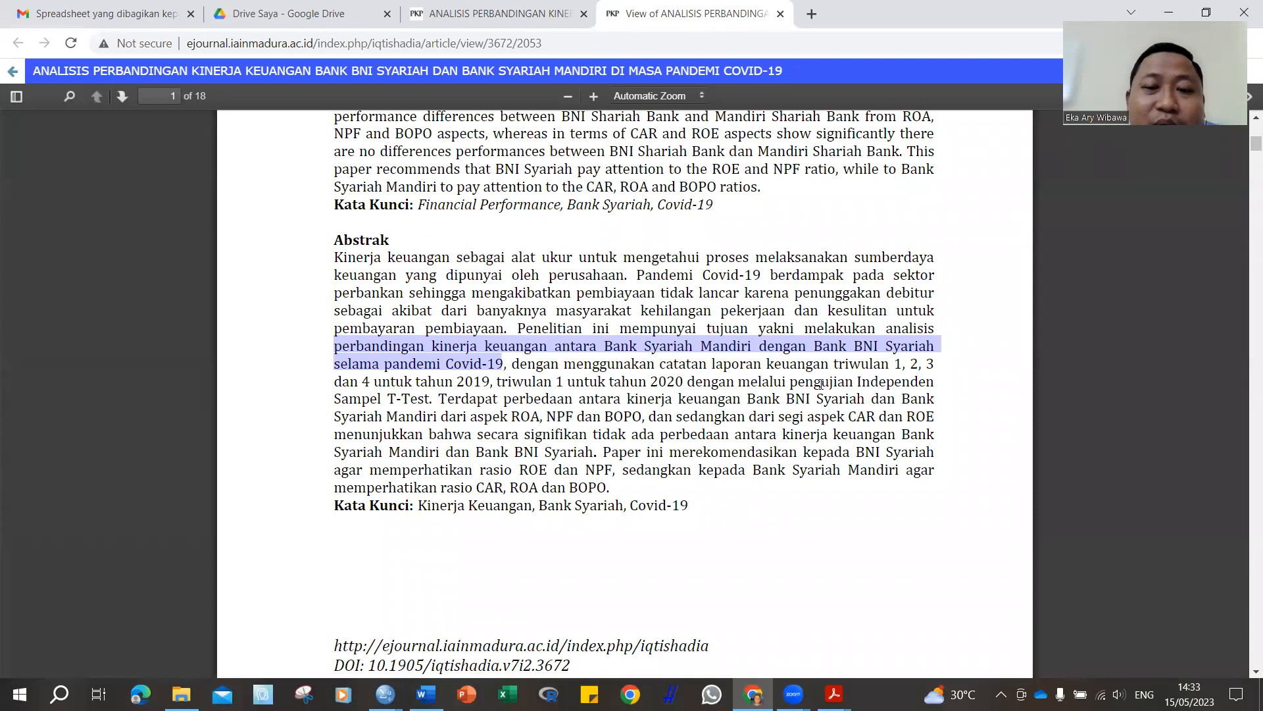
pyautogui.moveTo(790, 382); pyautogui.dragTo(433, 402)
pyautogui.click(454, 417)
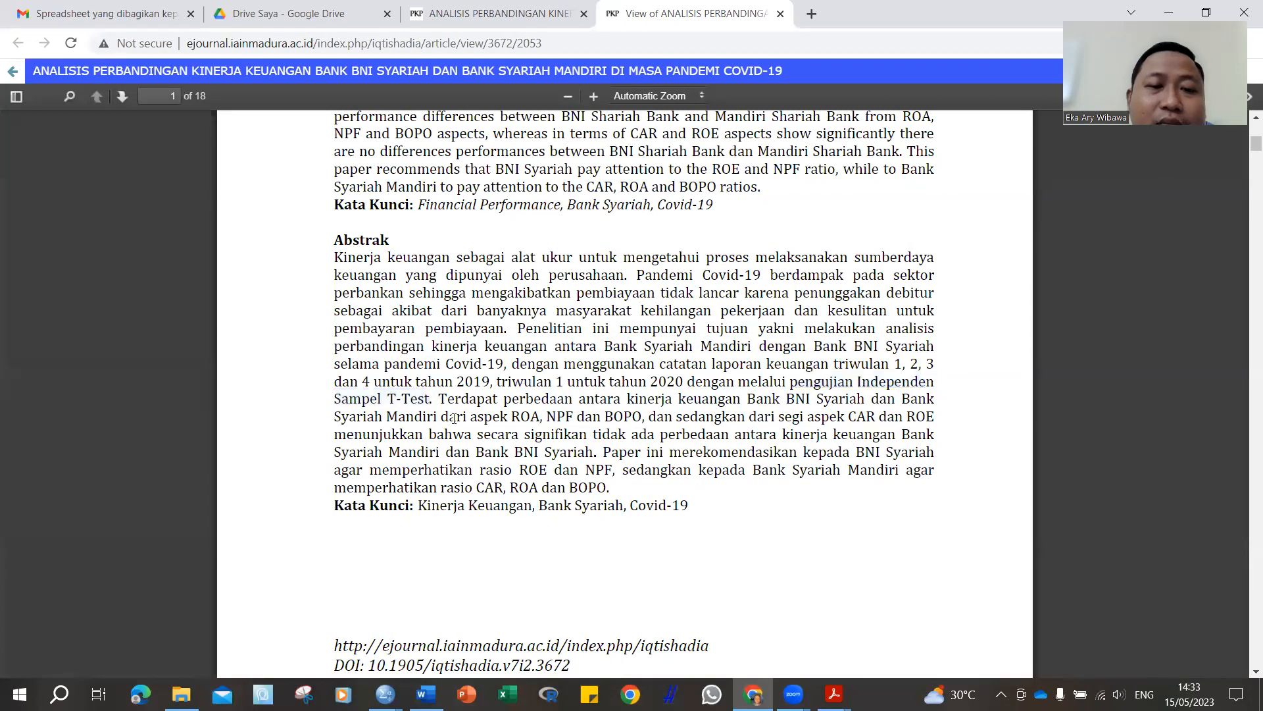
pyautogui.moveTo(435, 399); pyautogui.dragTo(612, 492)
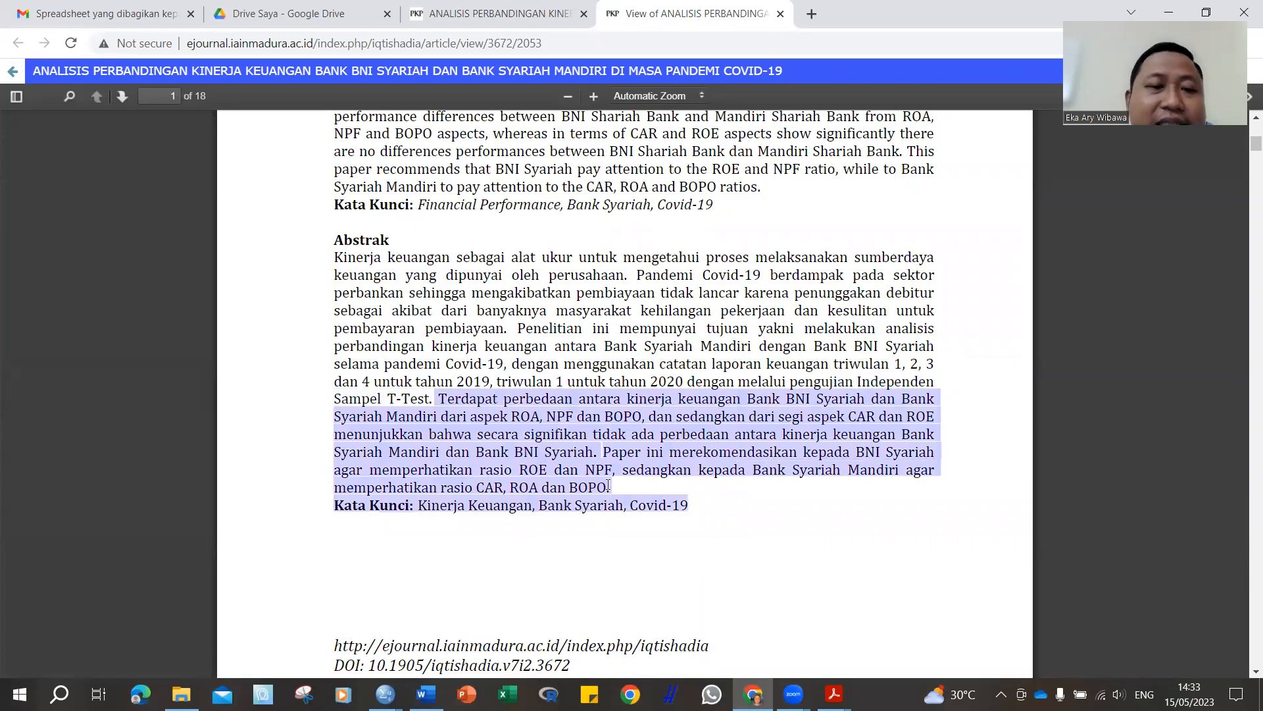
pyautogui.click(502, 432)
# Step: Look through the Pendahuluan pages to the Metode Penelitian section and highlight the Independen Sampel T-test mention there
pyautogui.scroll(-15, 502, 432)
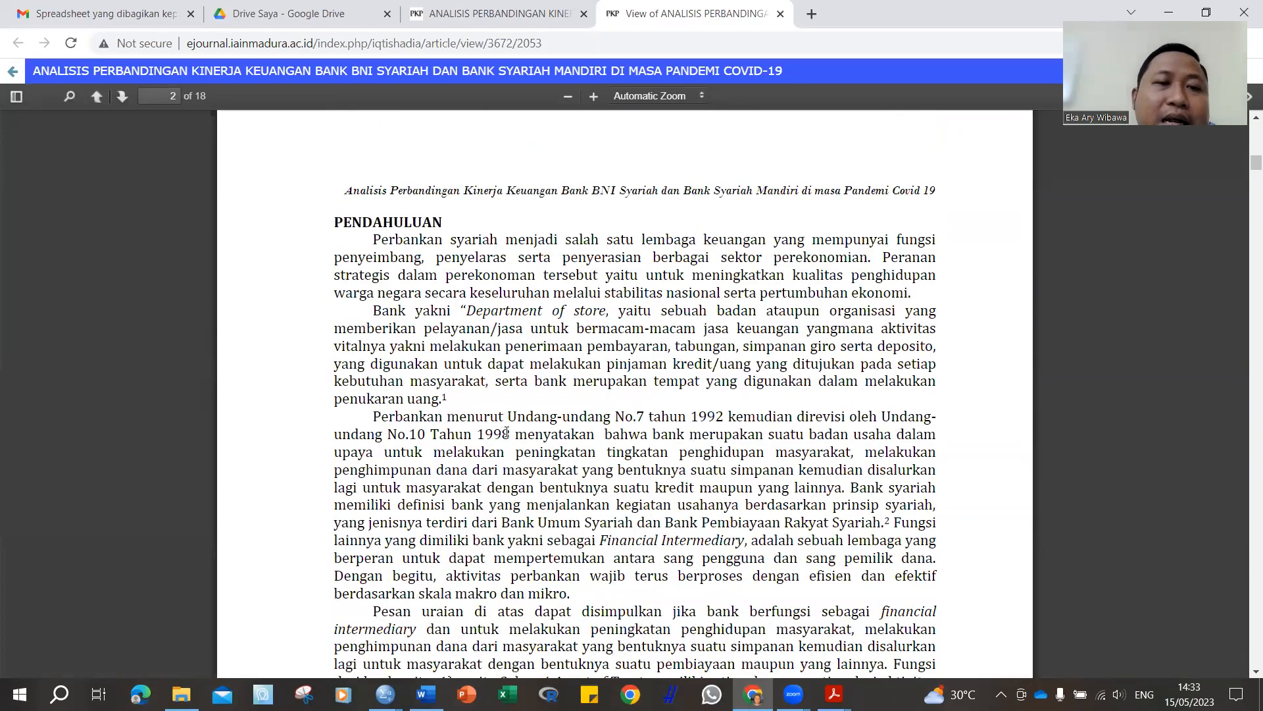
pyautogui.scroll(10, 537, 424)
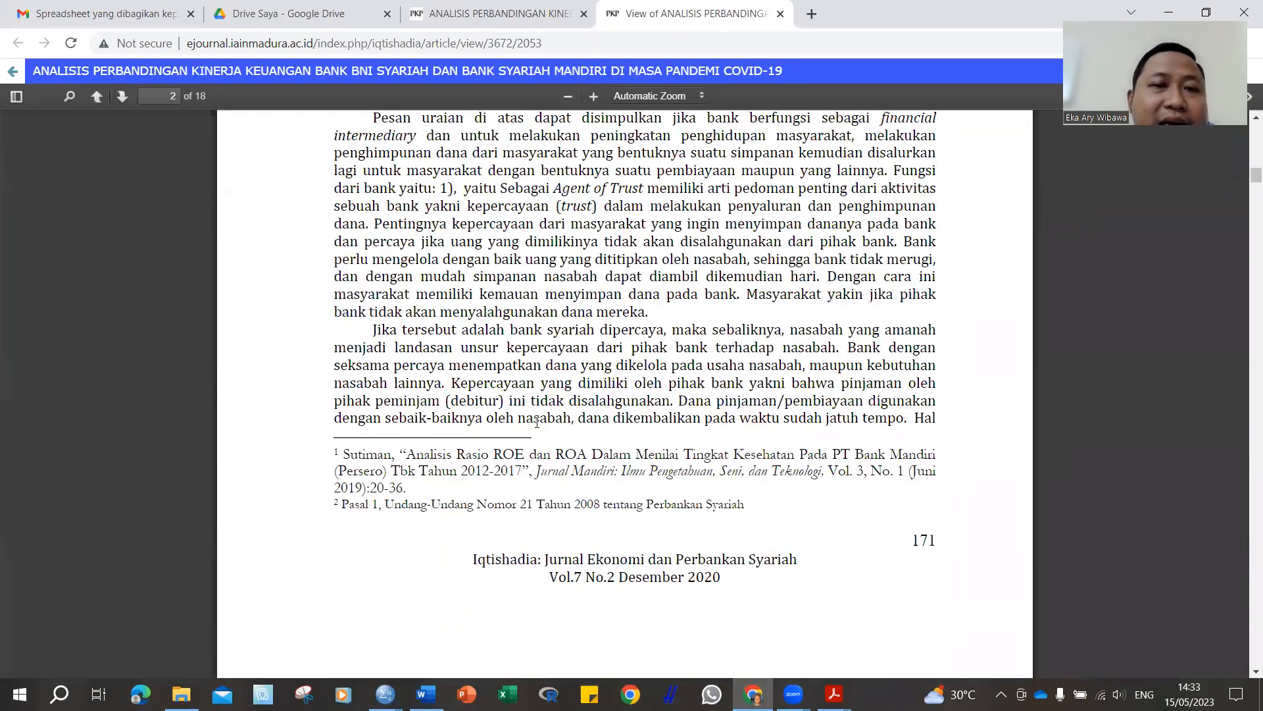
pyautogui.scroll(-4, 535, 420)
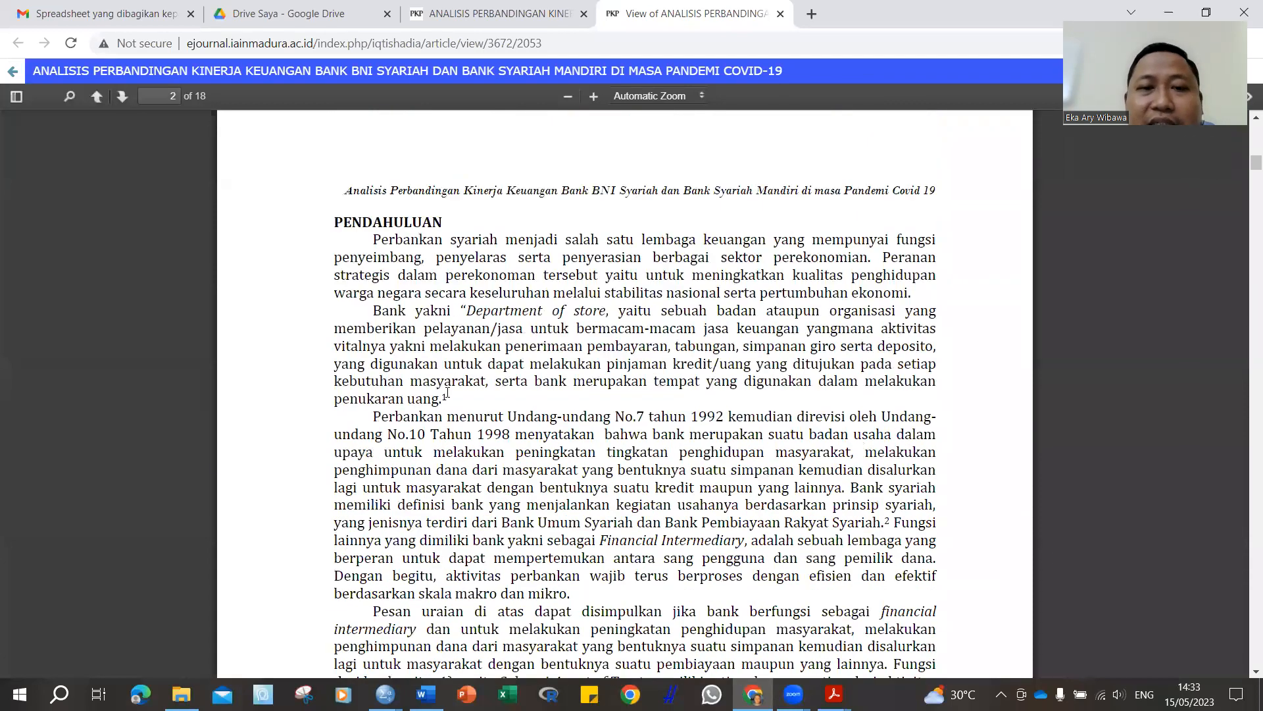
pyautogui.scroll(-18, 556, 413)
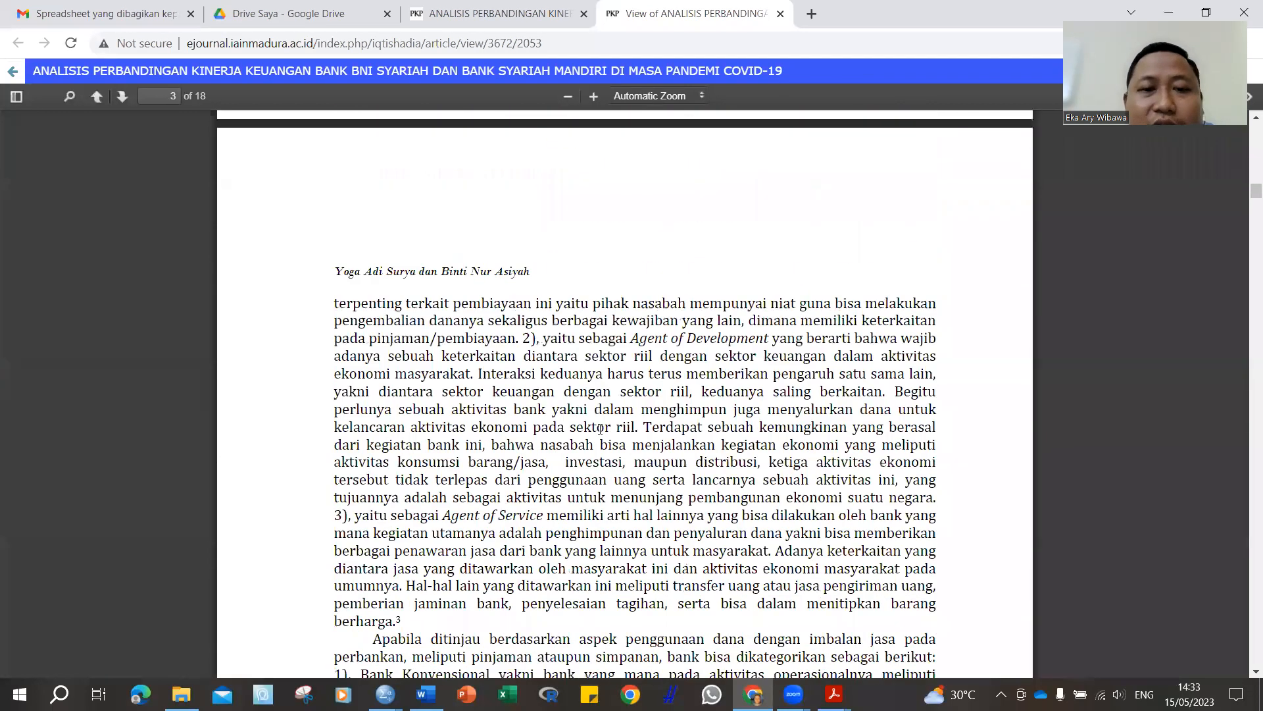
pyautogui.scroll(-12, 599, 347)
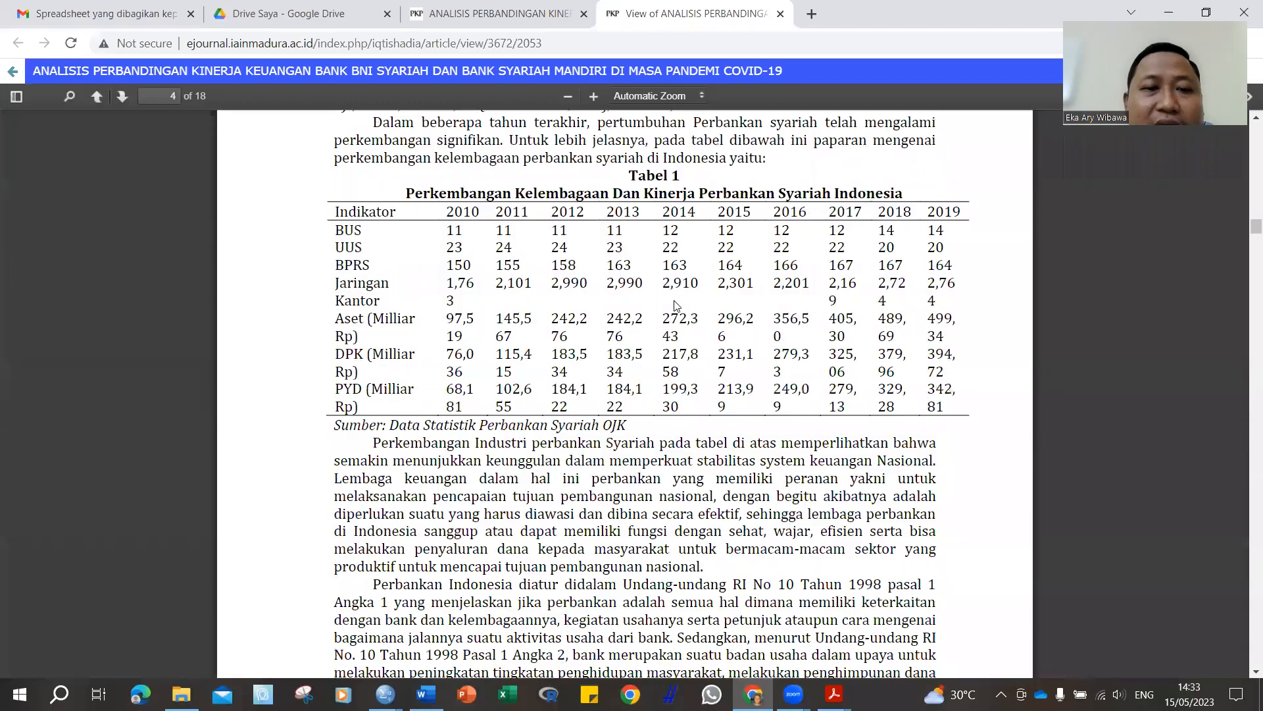
pyautogui.scroll(-15, 675, 302)
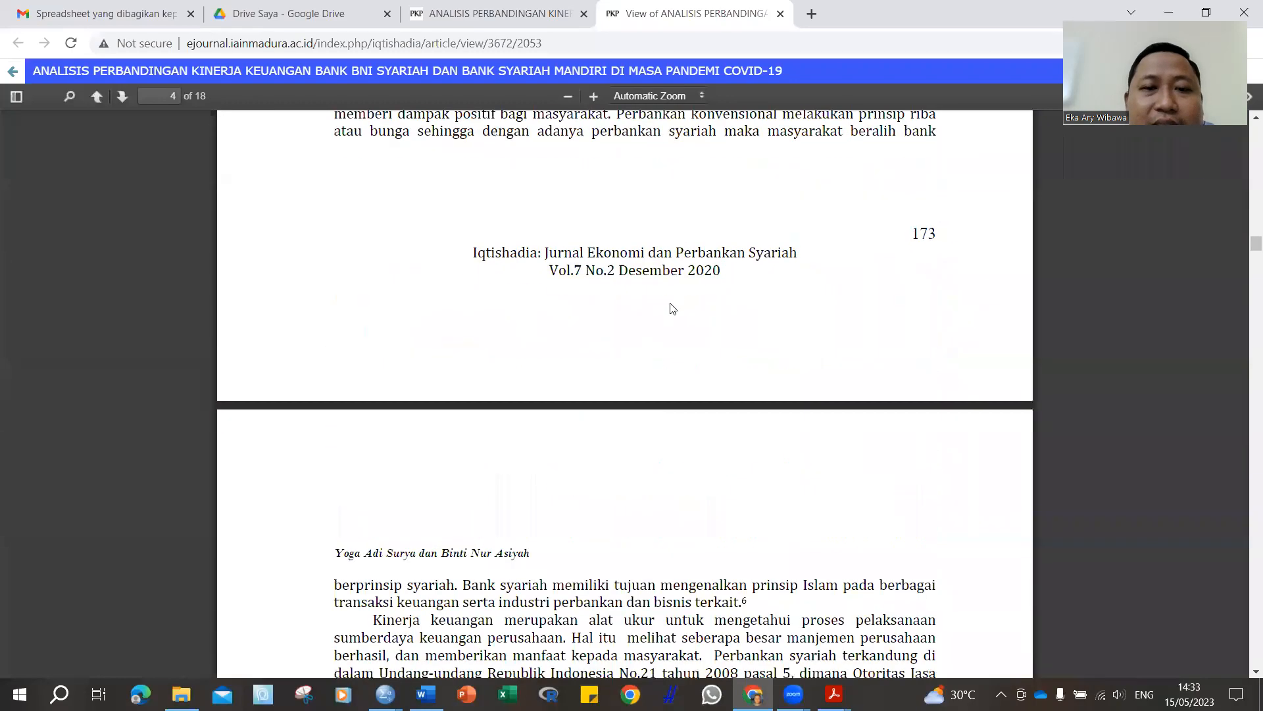
pyautogui.scroll(-9, 671, 302)
pyautogui.scroll(-7, 495, 237)
pyautogui.scroll(5, 495, 236)
pyautogui.scroll(2, 562, 285)
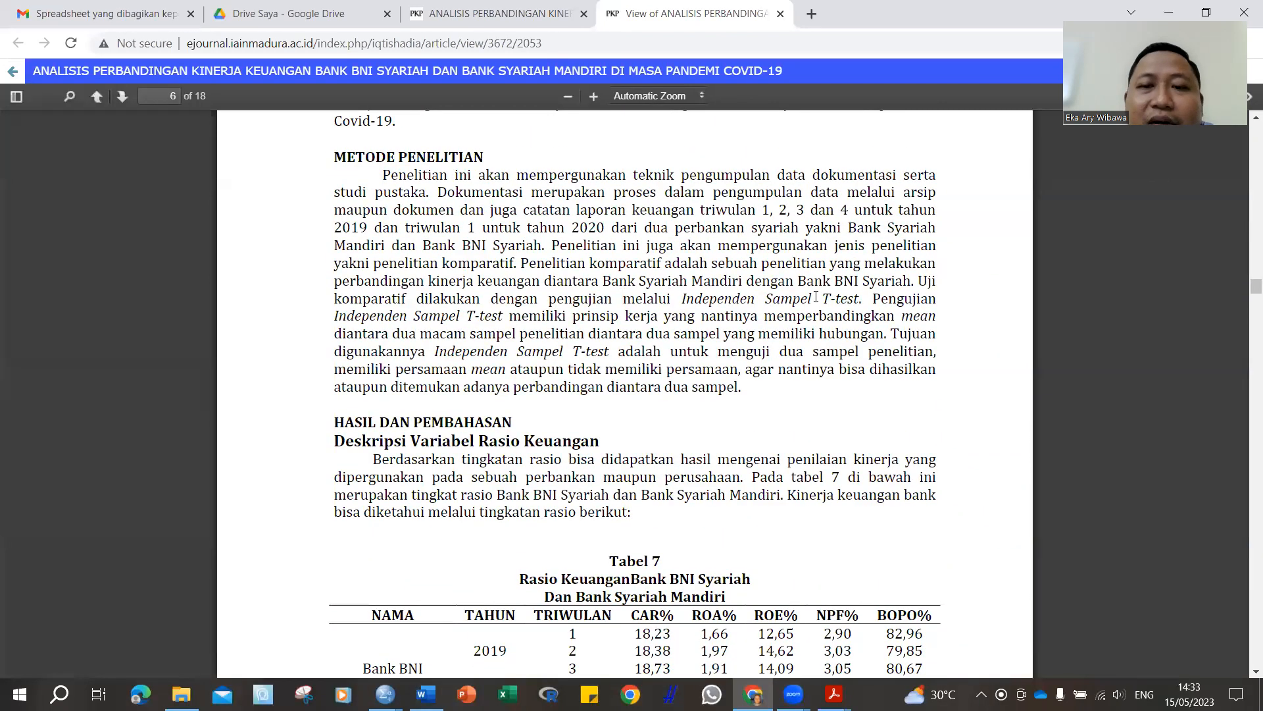
pyautogui.moveTo(872, 300); pyautogui.dragTo(683, 299)
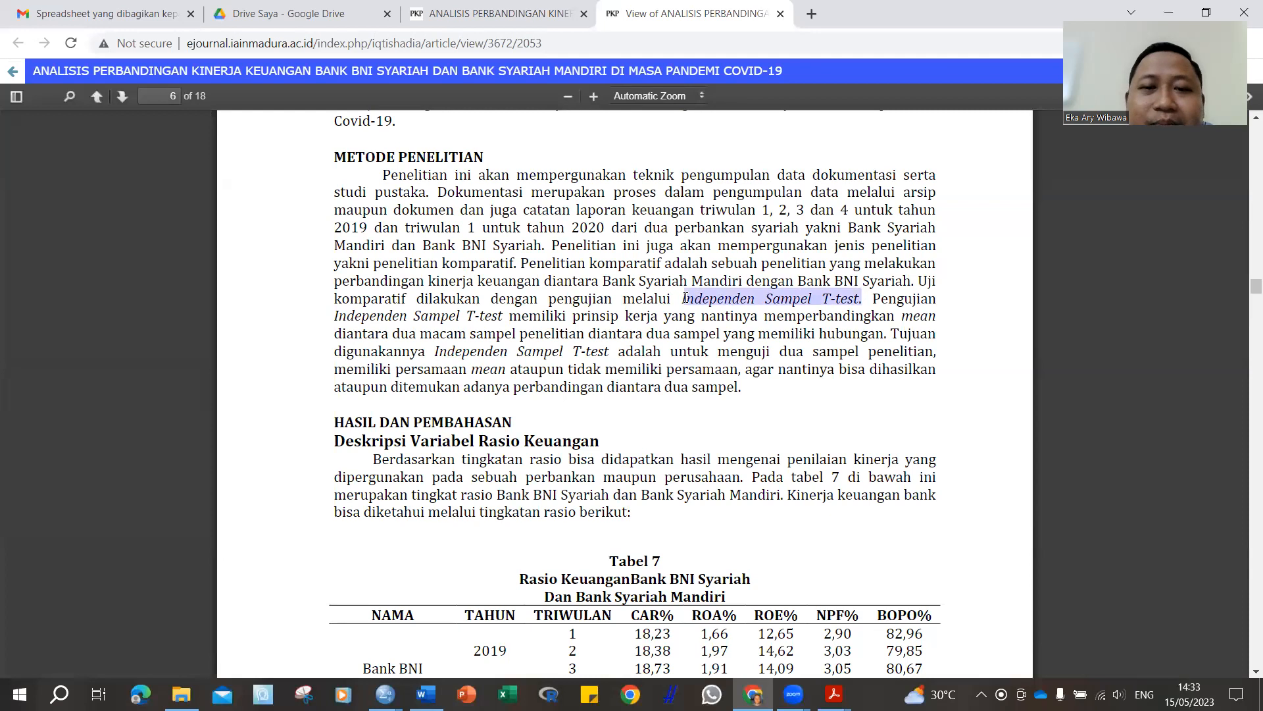
pyautogui.click(690, 329)
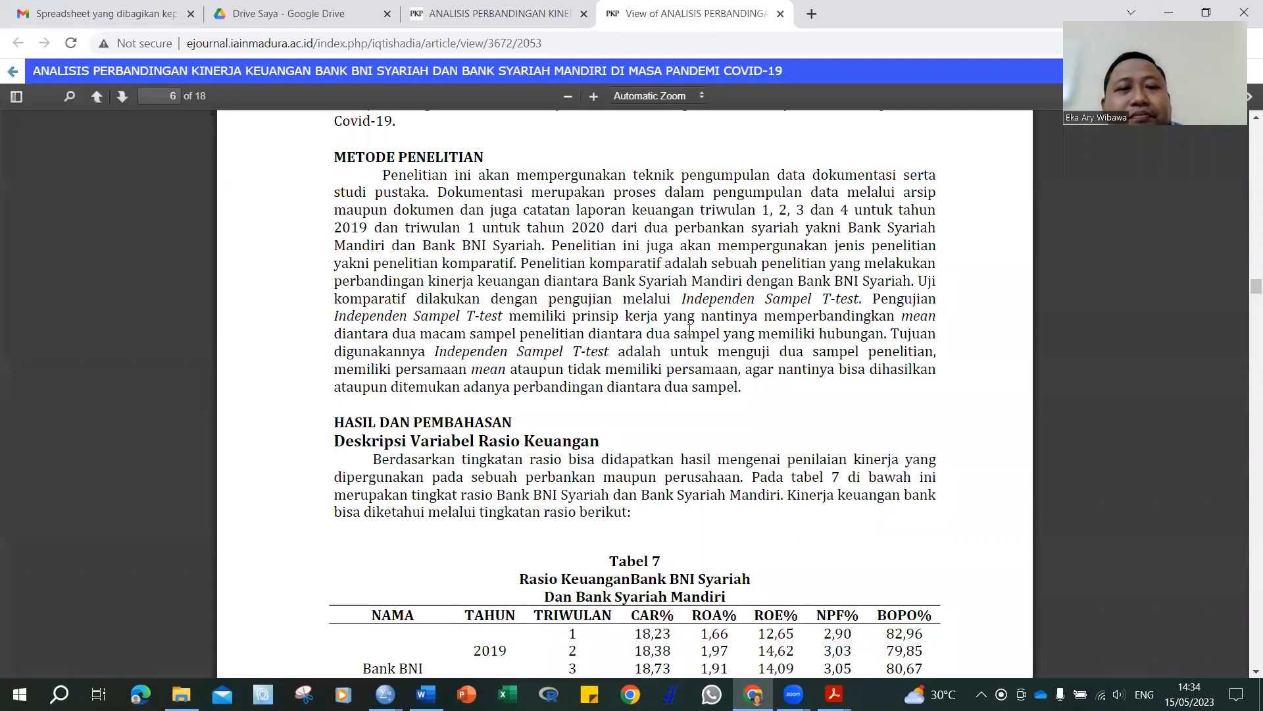
# Step: Examine Tabel 7 with the financial ratios of both banks, highlighting the year 2019 in the Bank BNI Syariah rows
pyautogui.scroll(-5, 681, 324)
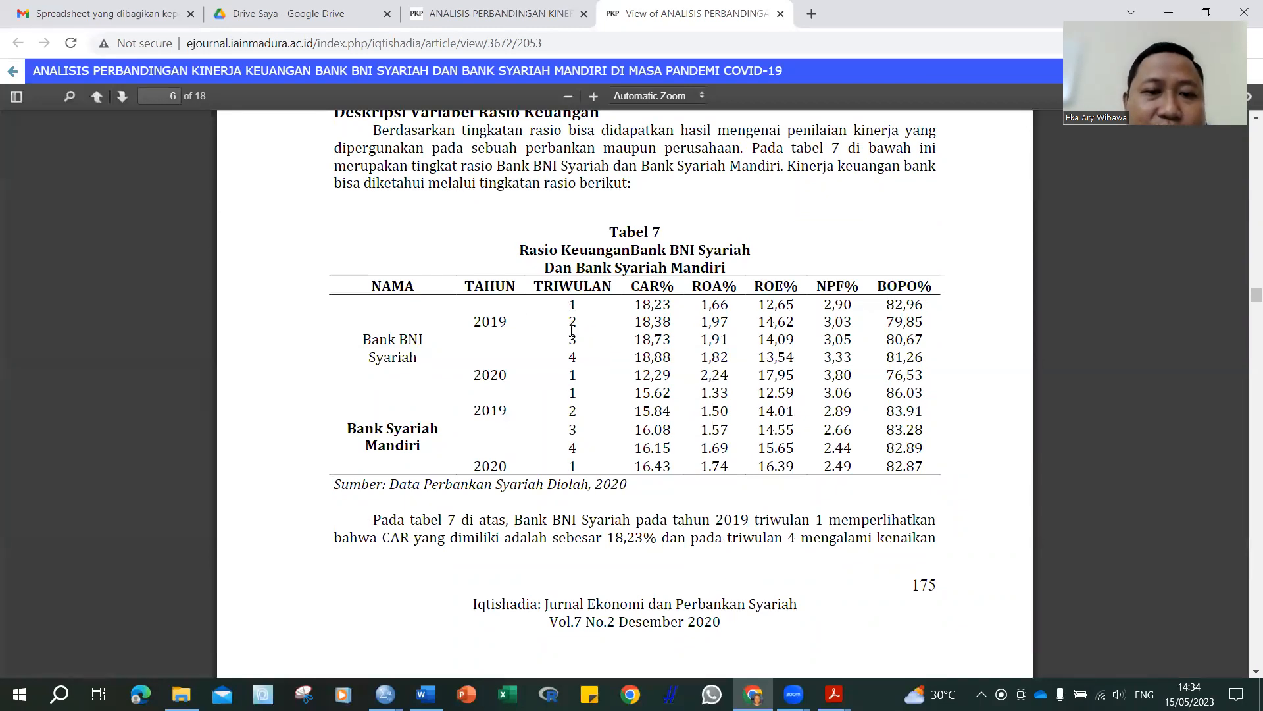
pyautogui.moveTo(472, 321); pyautogui.dragTo(506, 318)
pyautogui.click(552, 370)
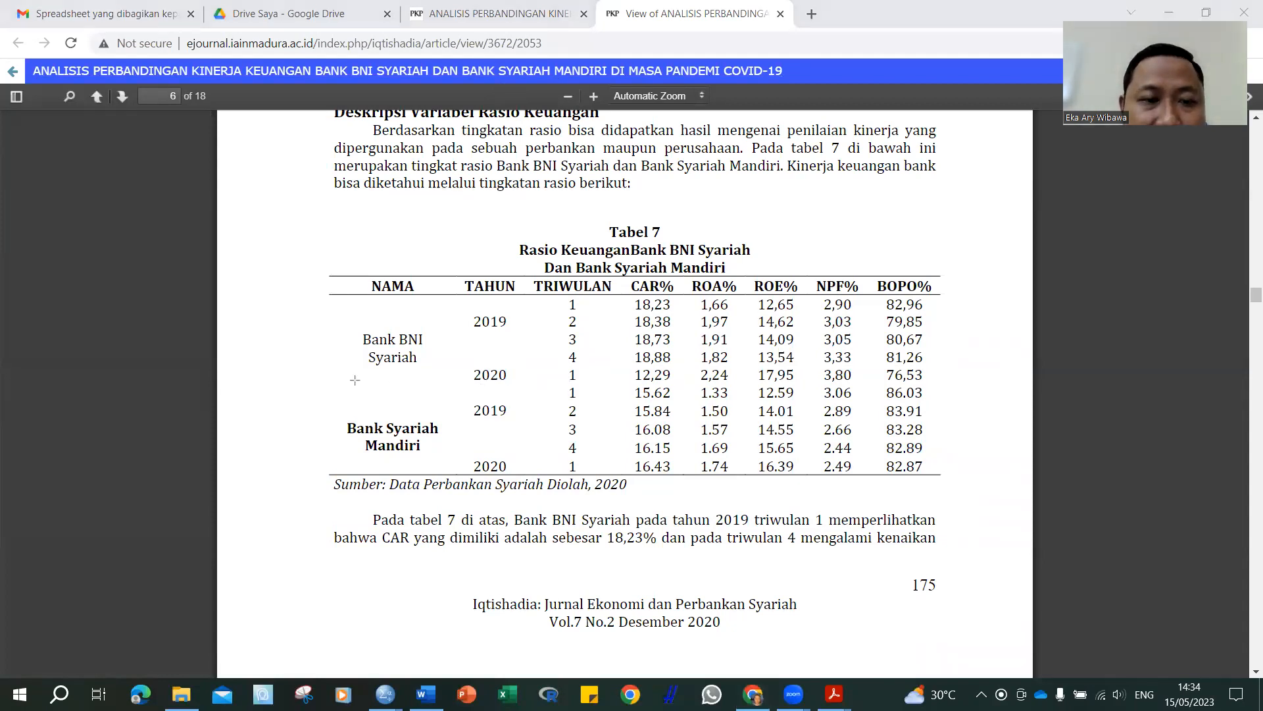
# Step: Annotate Tabel 7 with a red line between the two banks and tick marks above CAR, ROA, ROE, NPF and BOPO, and clear the drawings
pyautogui.moveTo(330, 381); pyautogui.dragTo(960, 384)
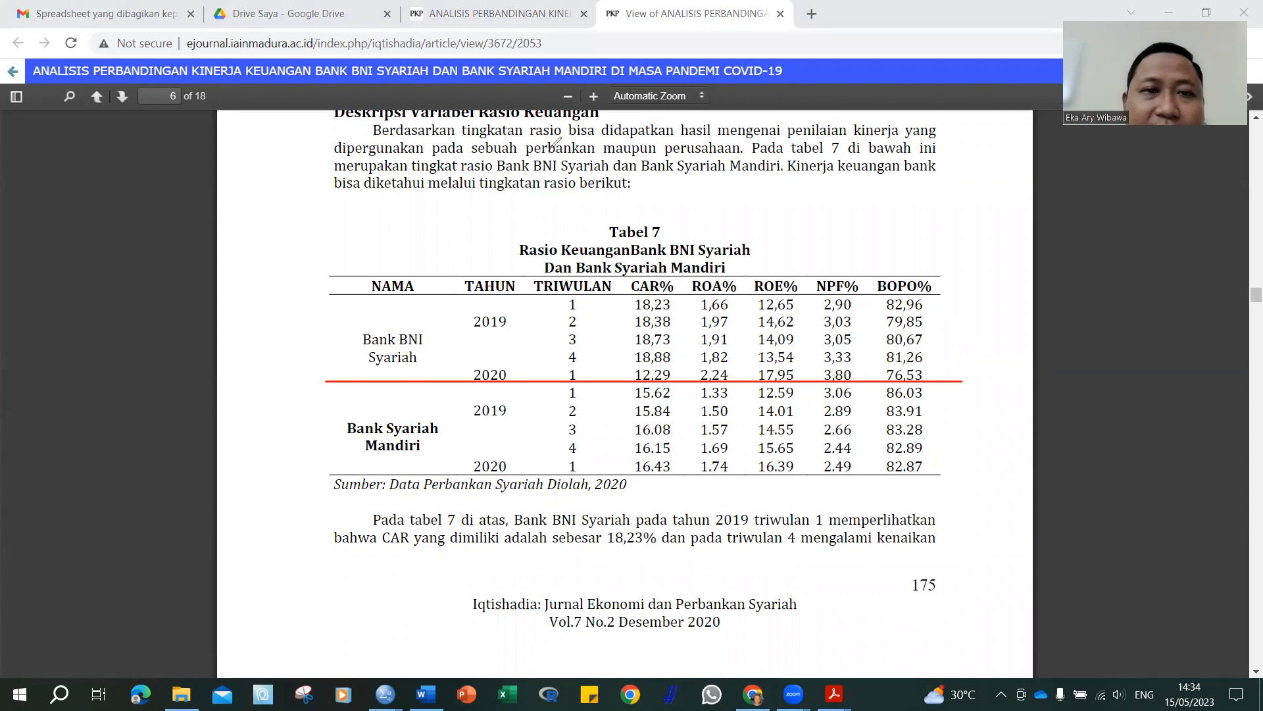
pyautogui.moveTo(648, 276)
pyautogui.mouseDown()
pyautogui.moveTo(660, 262)
pyautogui.moveTo(921, 248)
pyautogui.mouseUp()
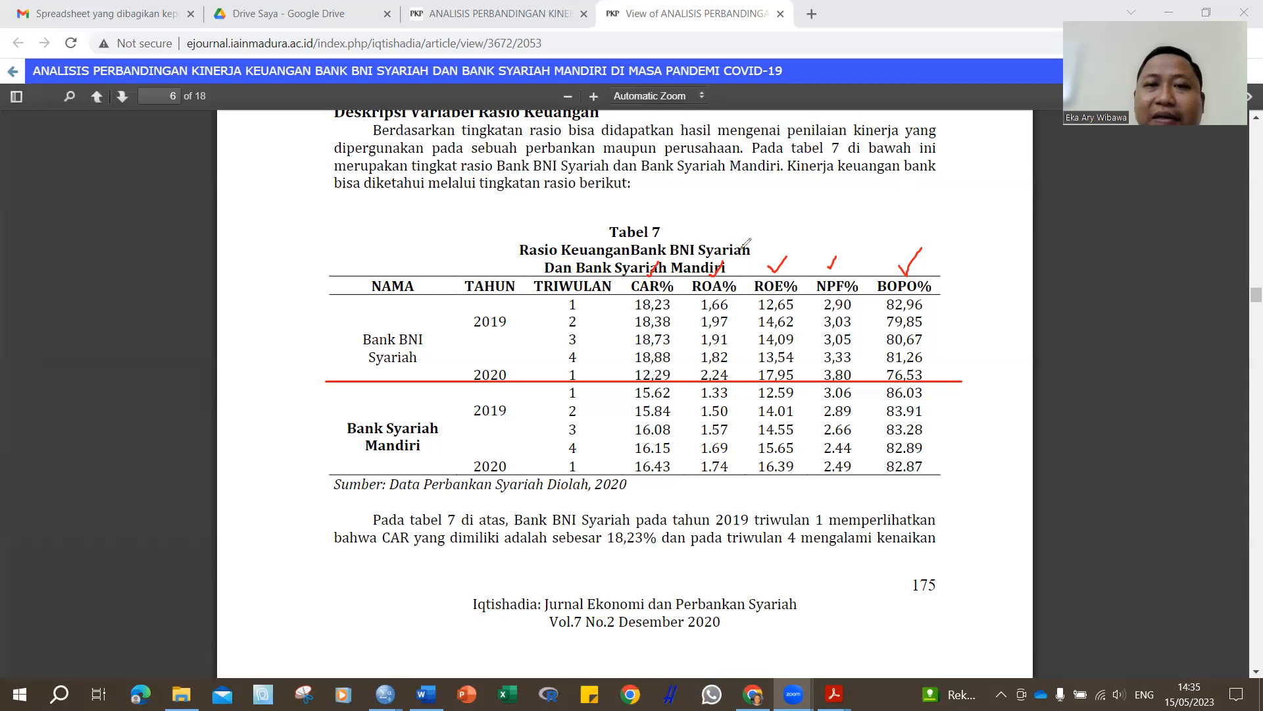
pyautogui.click(746, 139)
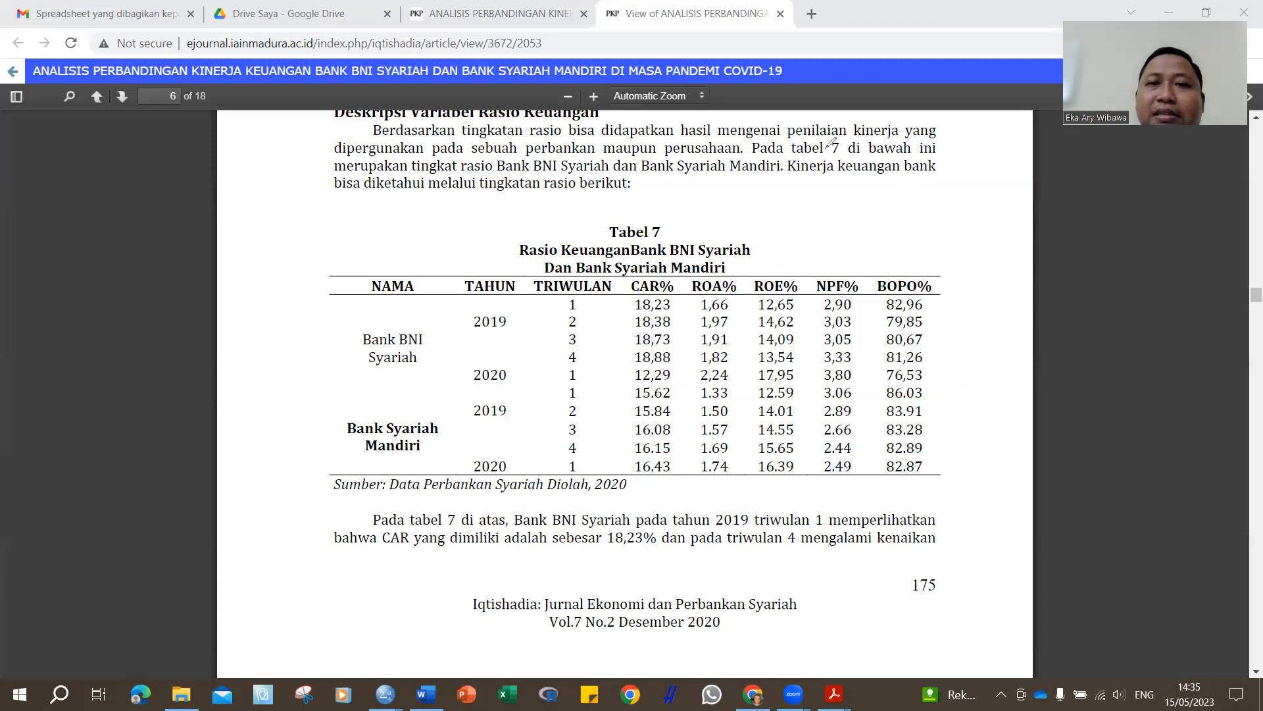
pyautogui.click(902, 89)
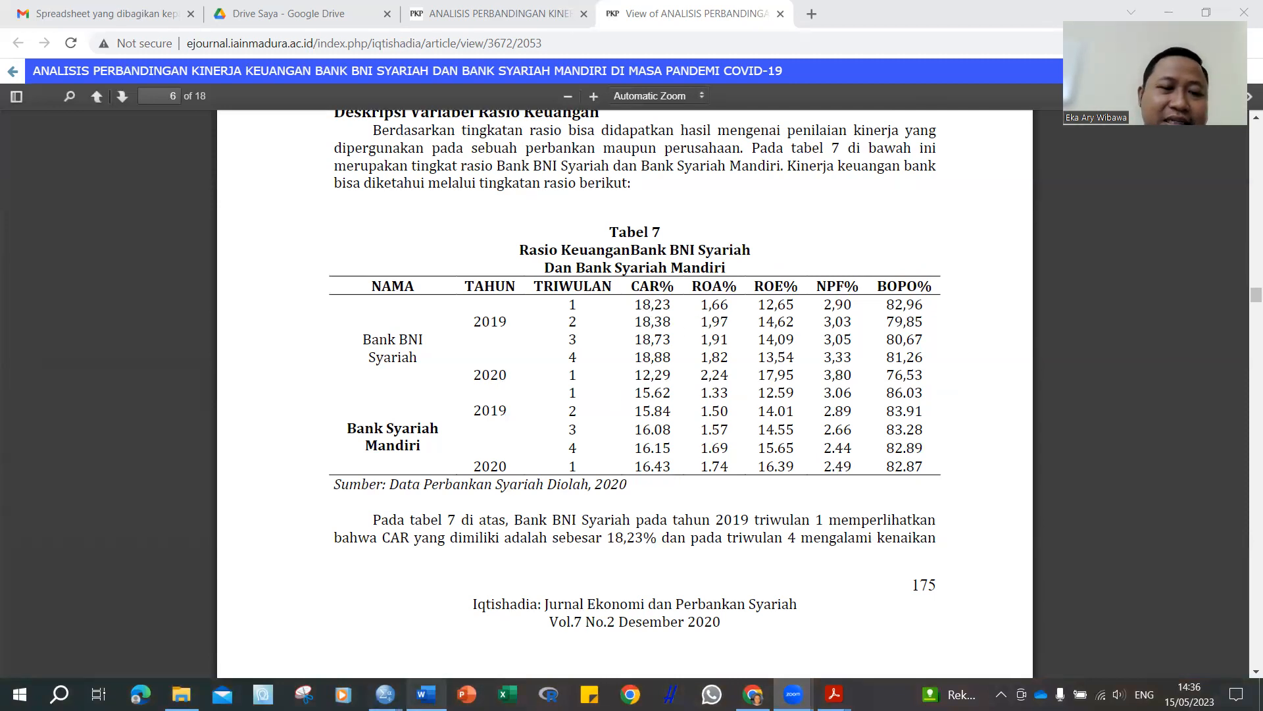
# Step: Switch to the Word document "CONTOH INTERPRETASI HASIL INDEPENDENT SAMPLE T TEST Bidang Akuntansi" and enlarge its view to 140%
pyautogui.click(426, 693)
pyautogui.click(727, 295)
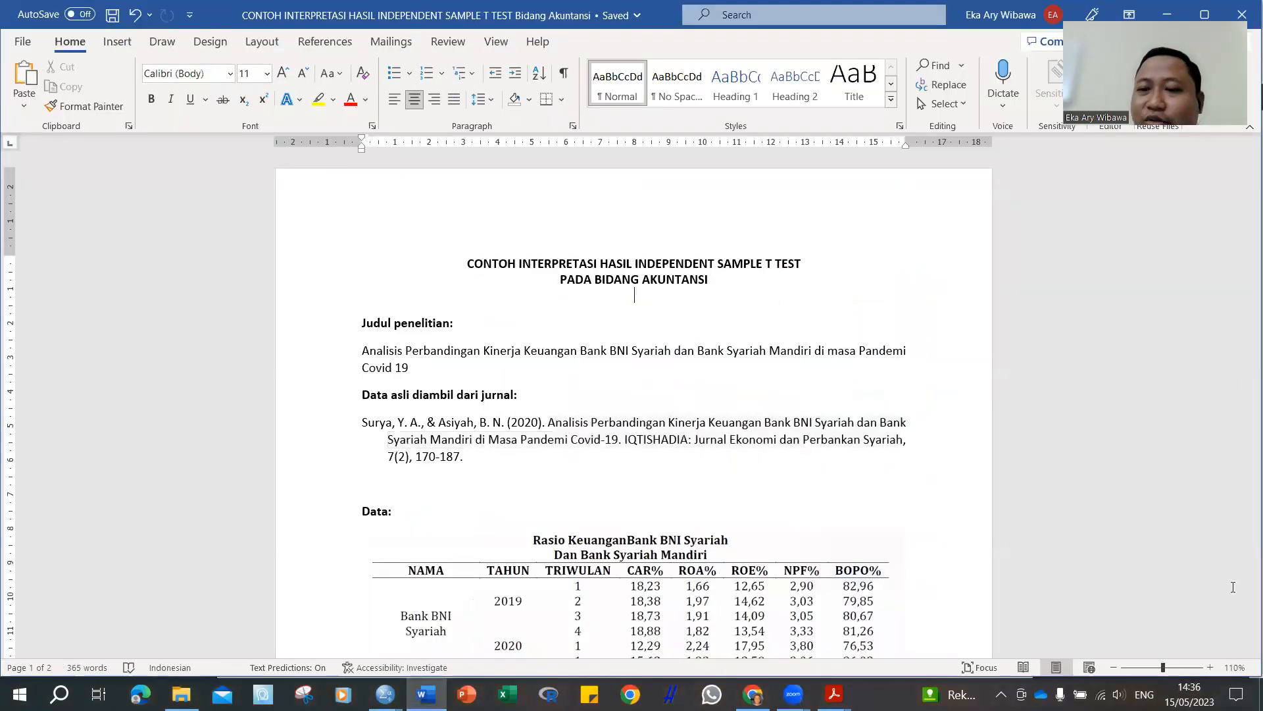
pyautogui.click(1211, 668)
pyautogui.click(1211, 667)
pyautogui.click(1211, 668)
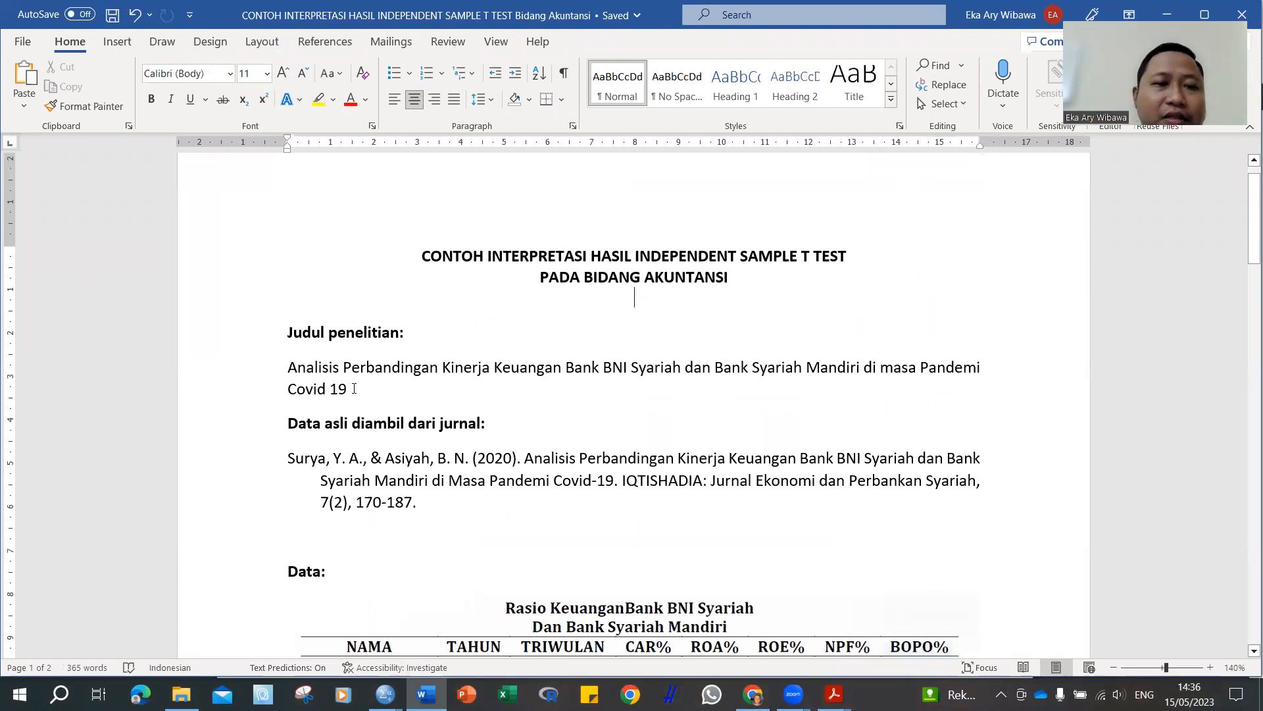
# Step: Review the research title, the journal source and the ratio table in the example document down to the re-analysis section
pyautogui.moveTo(354, 389); pyautogui.dragTo(289, 367)
pyautogui.click(420, 482)
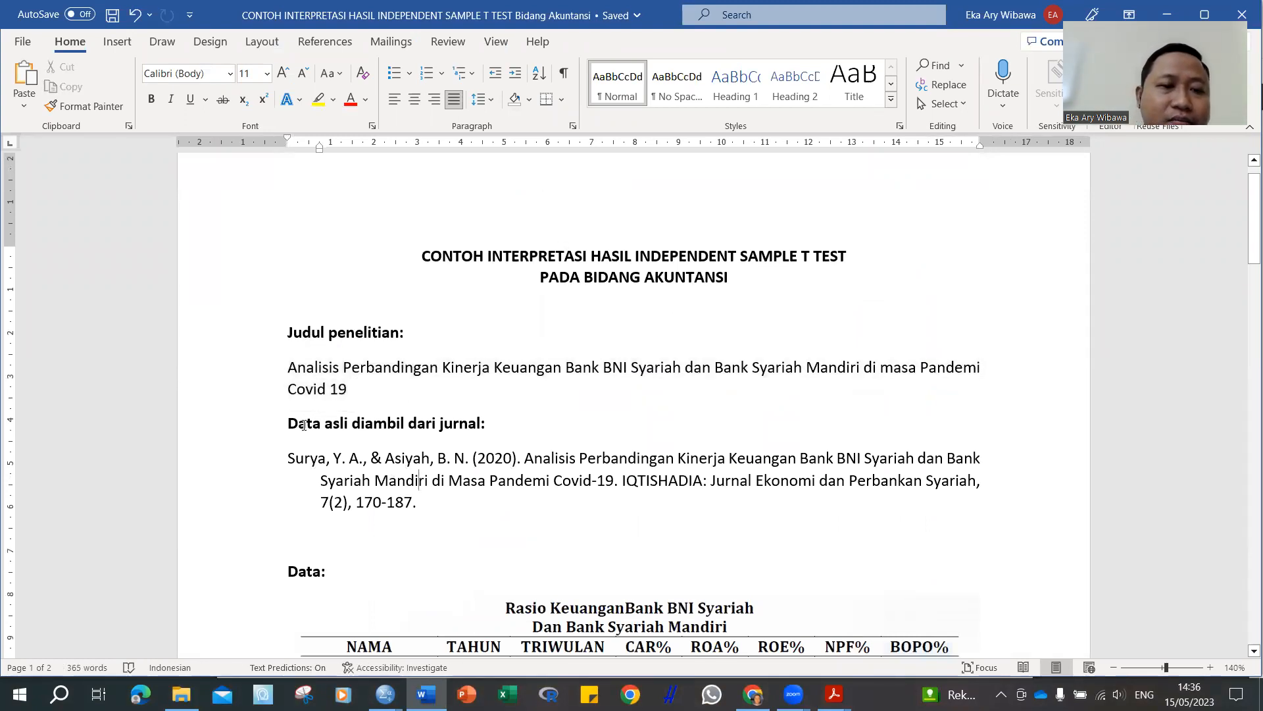
pyautogui.scroll(-3, 441, 503)
pyautogui.scroll(-2, 447, 503)
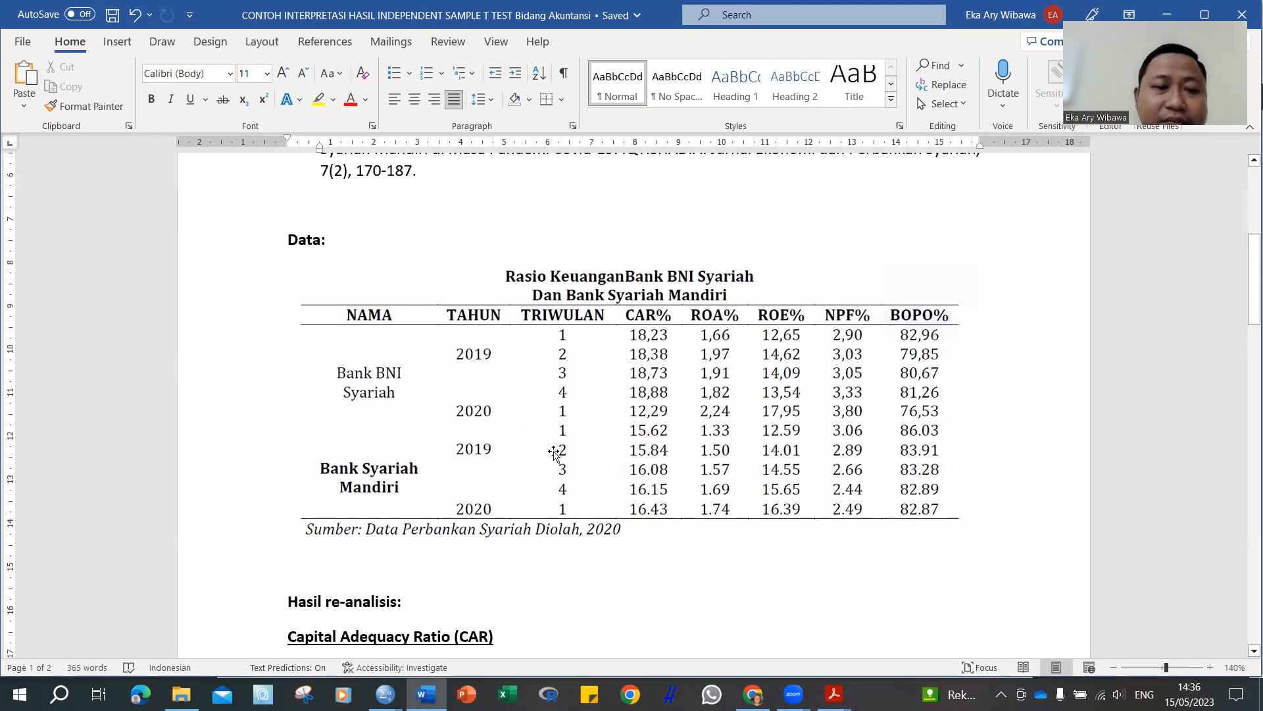
pyautogui.scroll(-3, 556, 447)
pyautogui.scroll(3, 692, 447)
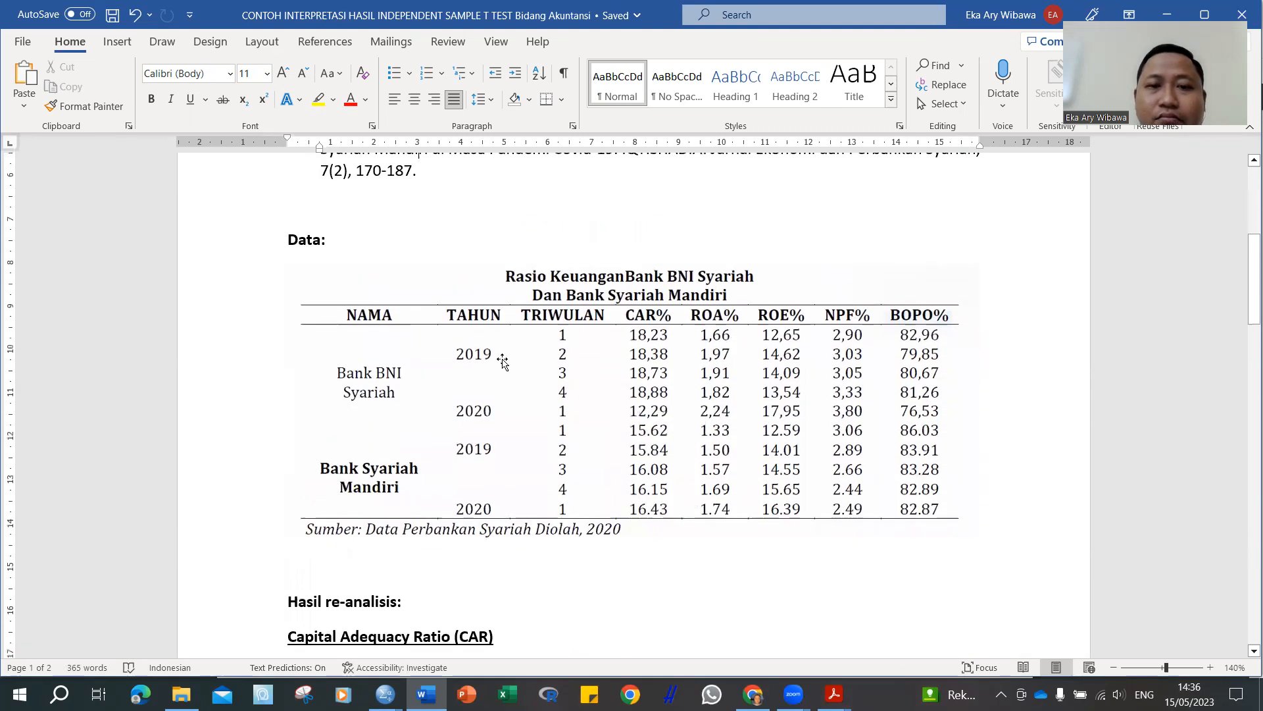
# Step: Arrange the journal page with Tabel 7 in Chrome and the empty Untitled2 dataset in SPSS side by side
pyautogui.click(1166, 15)
pyautogui.press('super+Left')
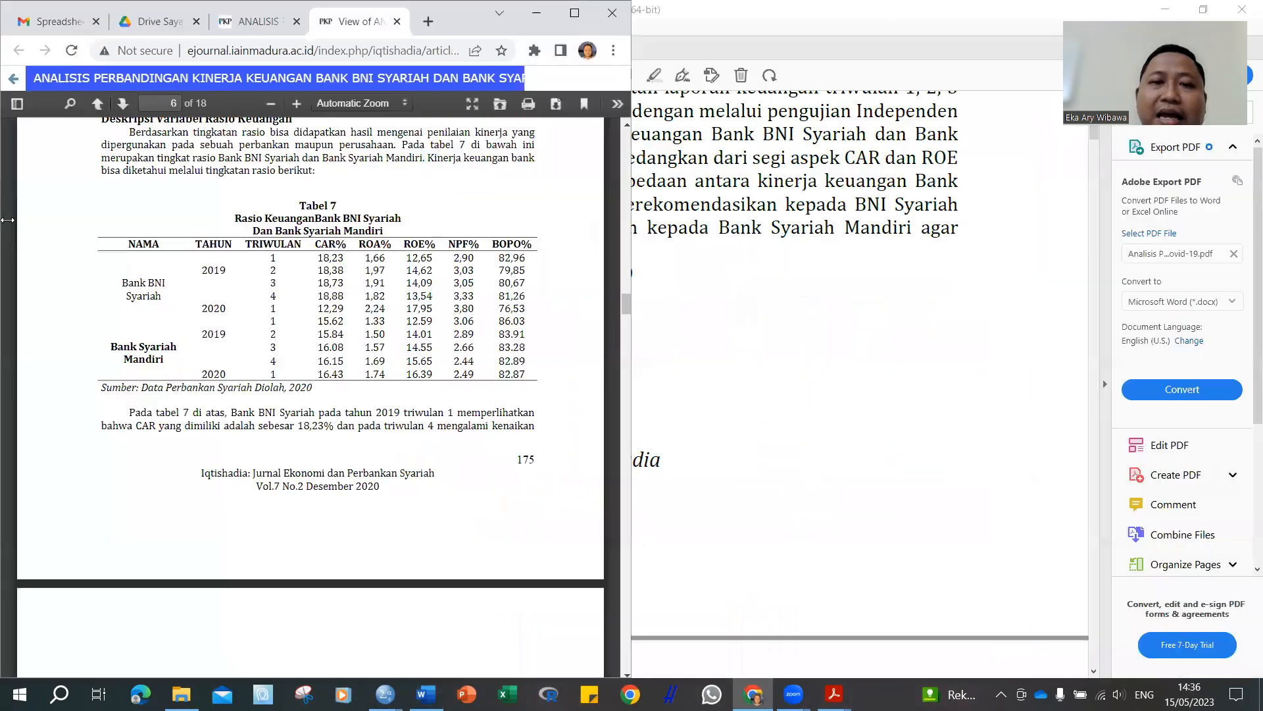
pyautogui.click(1019, 294)
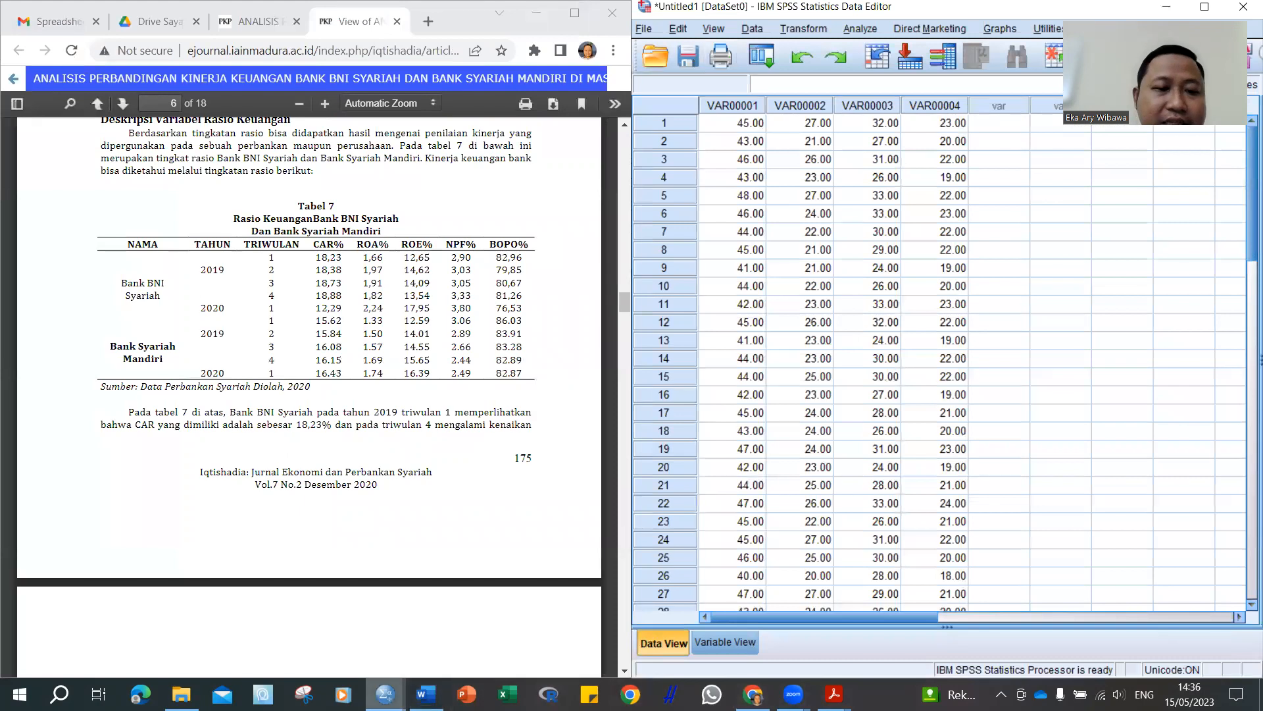
pyautogui.click(387, 694)
pyautogui.click(543, 591)
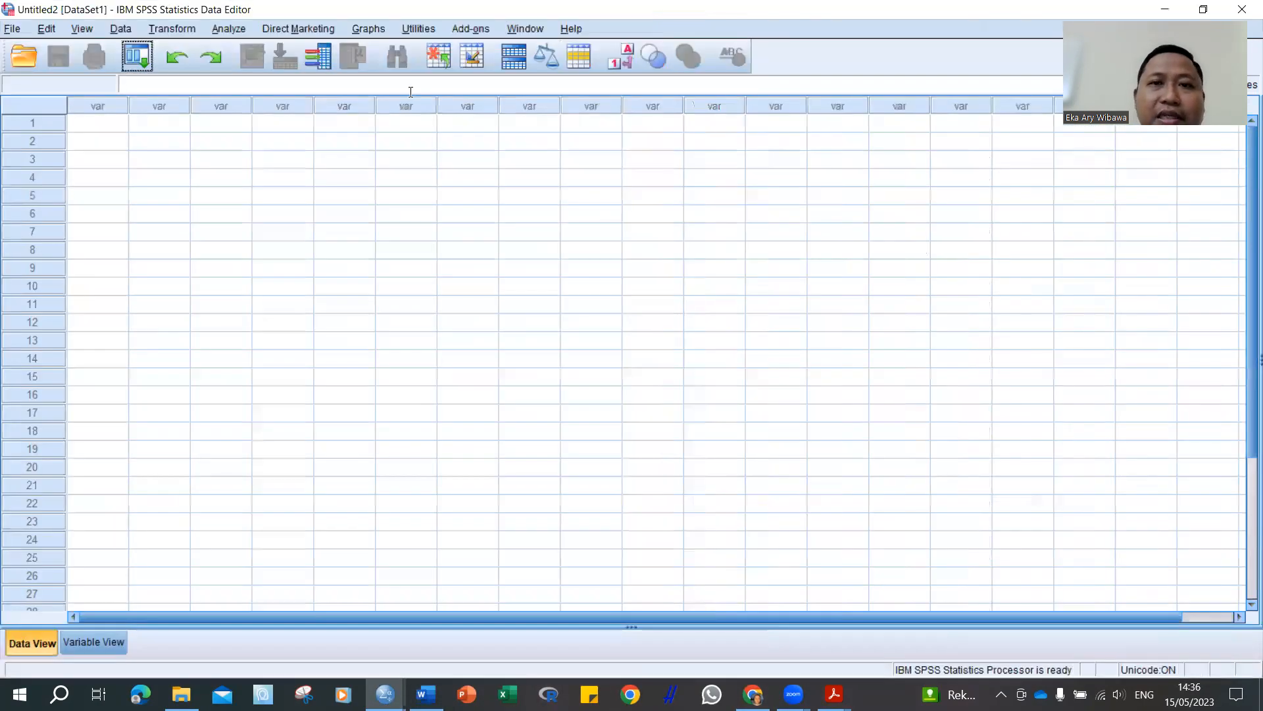
pyautogui.press('super+Right')
pyautogui.click(726, 134)
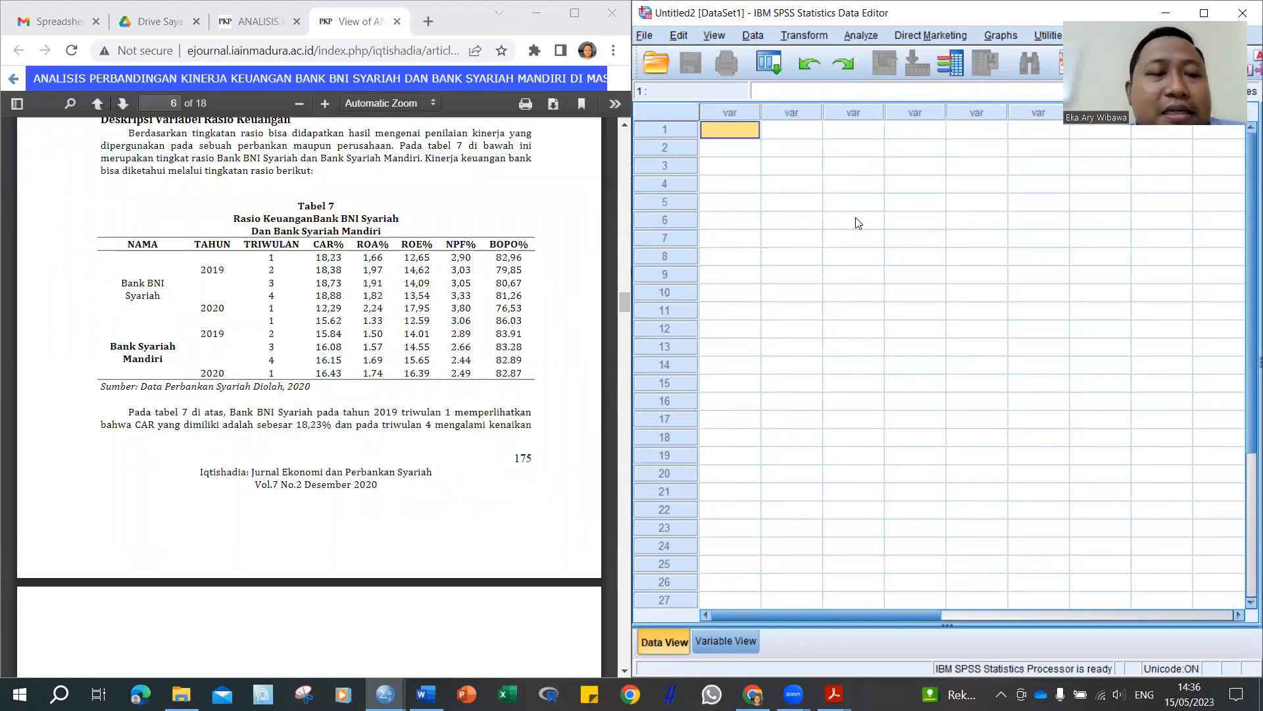
# Step: Annotate Tabel 7 with red ticks above CAR, ROA, ROE, NPF and BOPO and dots beside BNI Syariah CAR values, and clear the drawings
pyautogui.click(546, 87)
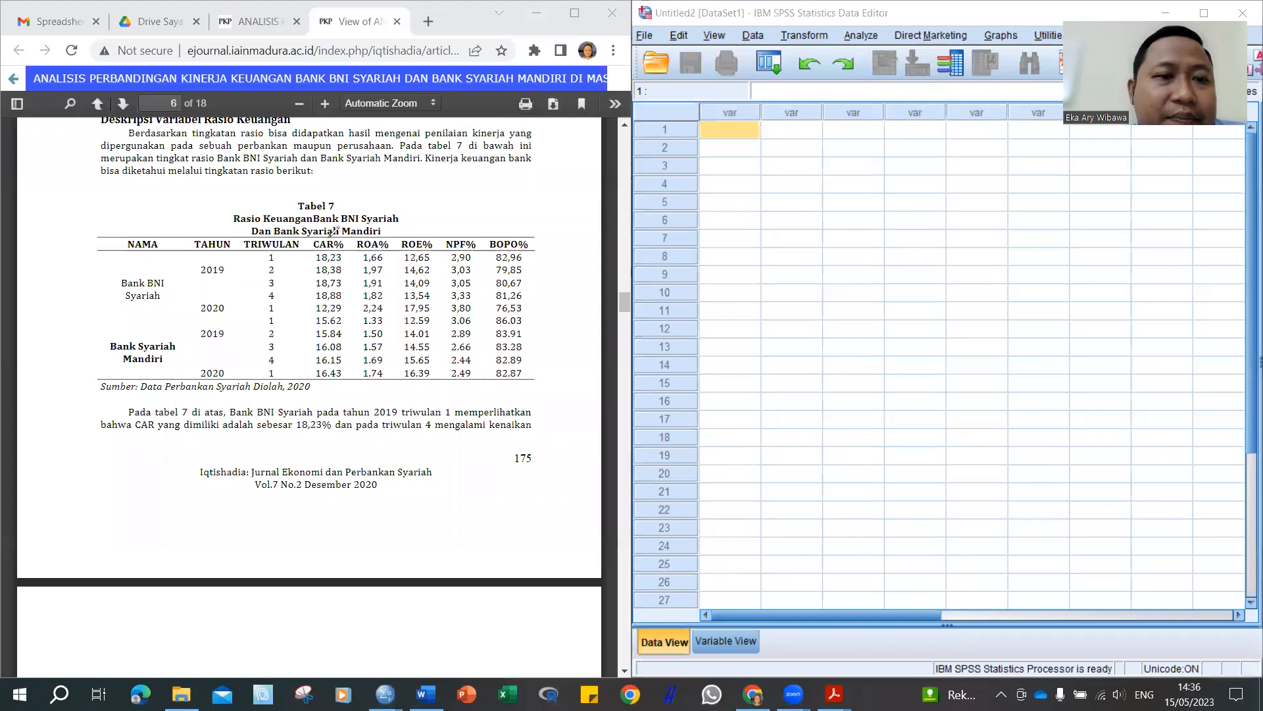
pyautogui.moveTo(334, 218)
pyautogui.mouseDown()
pyautogui.moveTo(327, 239)
pyautogui.moveTo(383, 217)
pyautogui.moveTo(514, 216)
pyautogui.mouseUp()
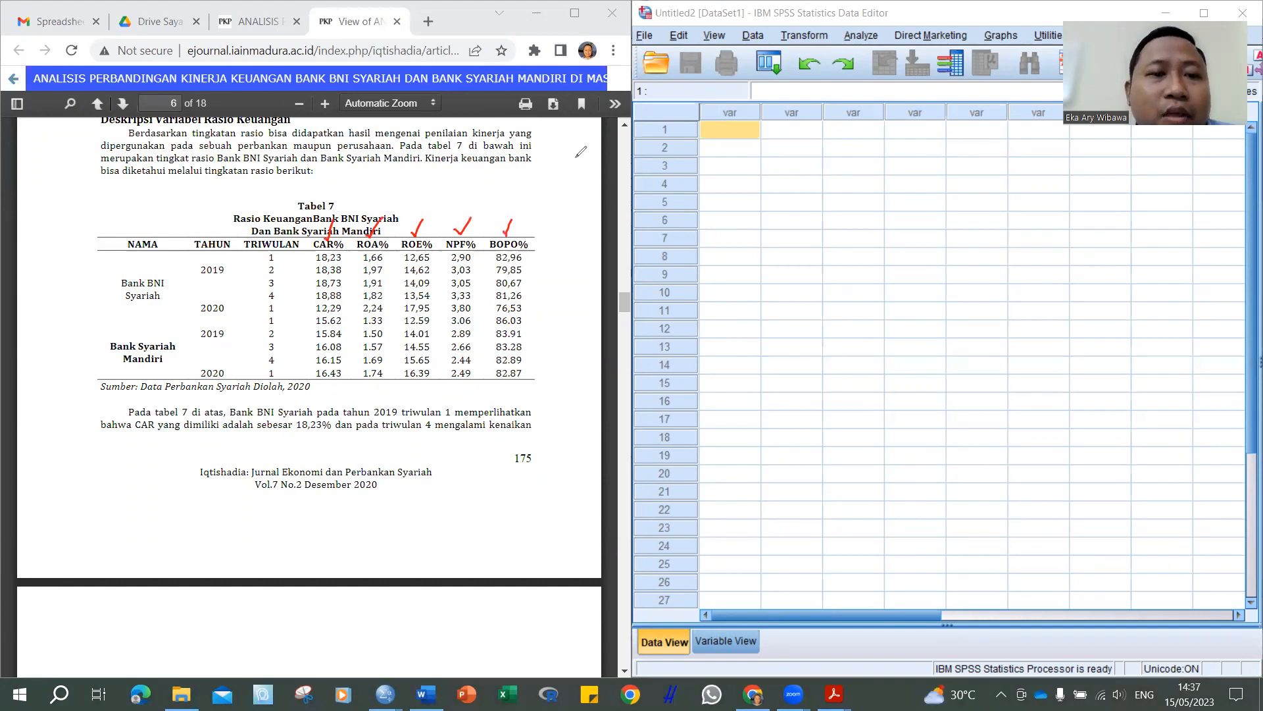
pyautogui.click(345, 258)
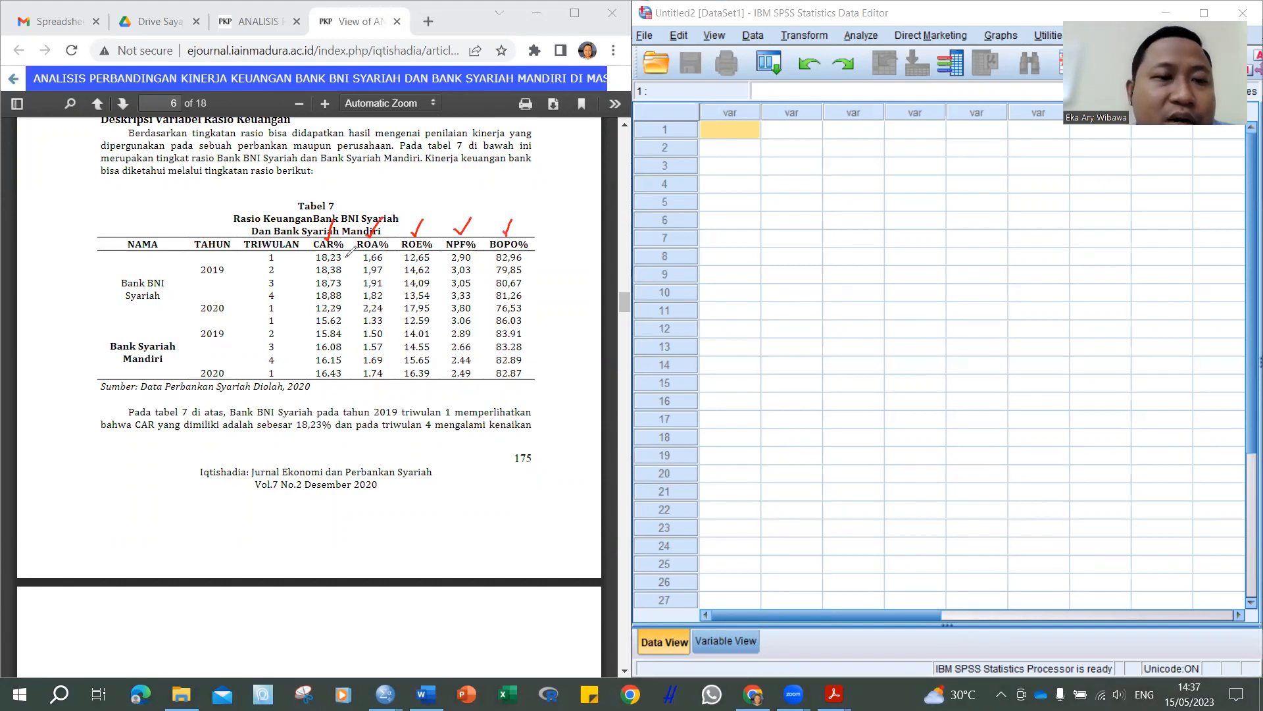
pyautogui.click(342, 271)
pyautogui.click(344, 298)
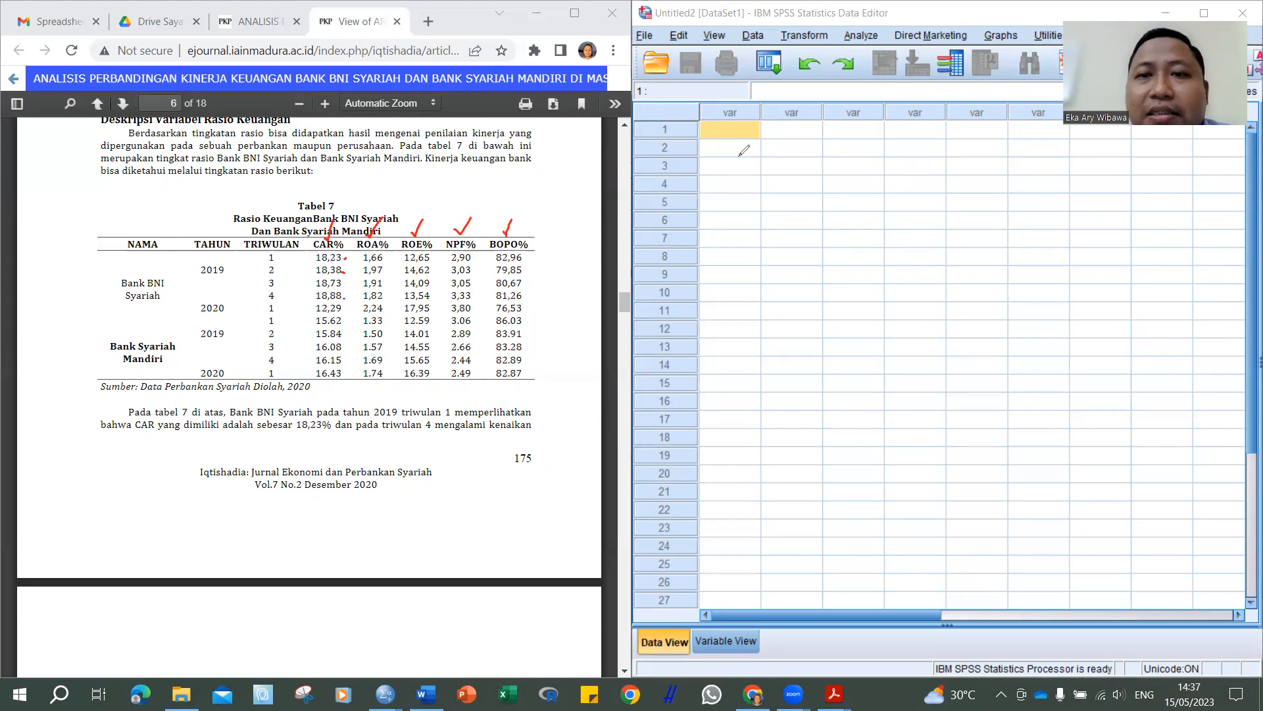
pyautogui.press('Escape')
# Step: Enter the Bank BNI Syariah CAR values 18.23, 18.38, 18.73, 18.88 and 12.29 in rows 1 to 5 of the first SPSS column
pyautogui.click(716, 131)
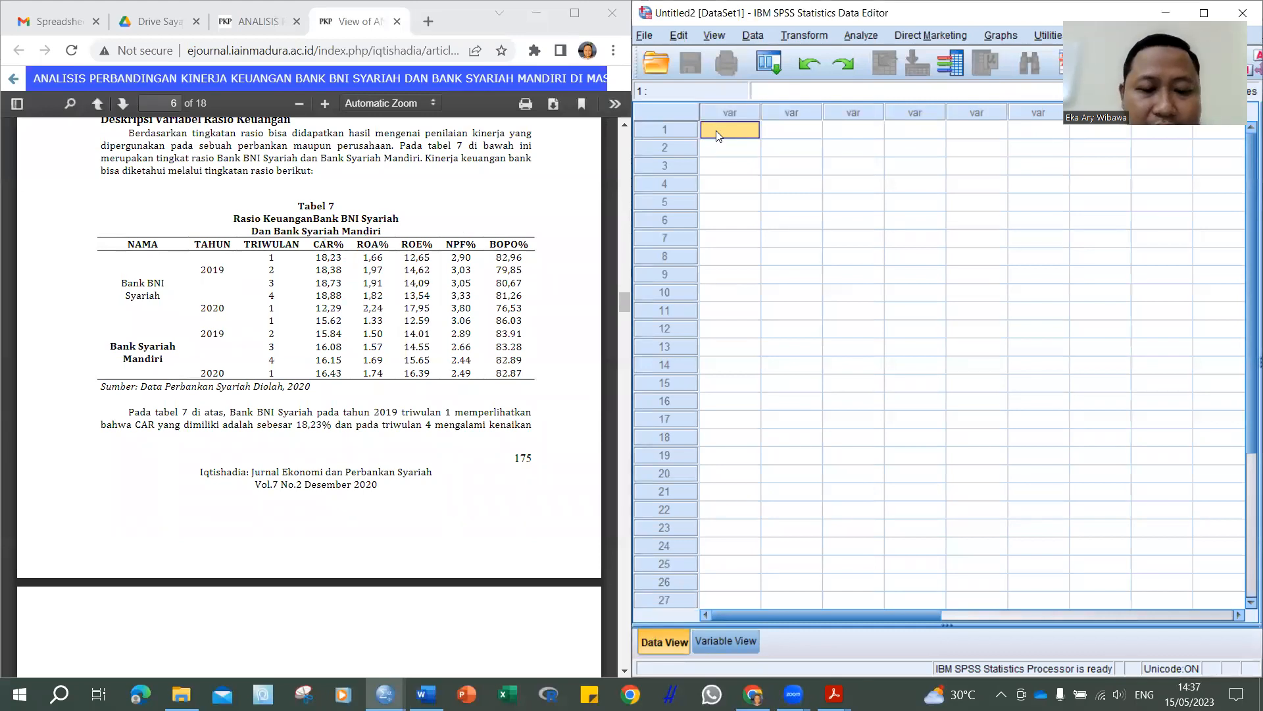
pyautogui.write('18.23')
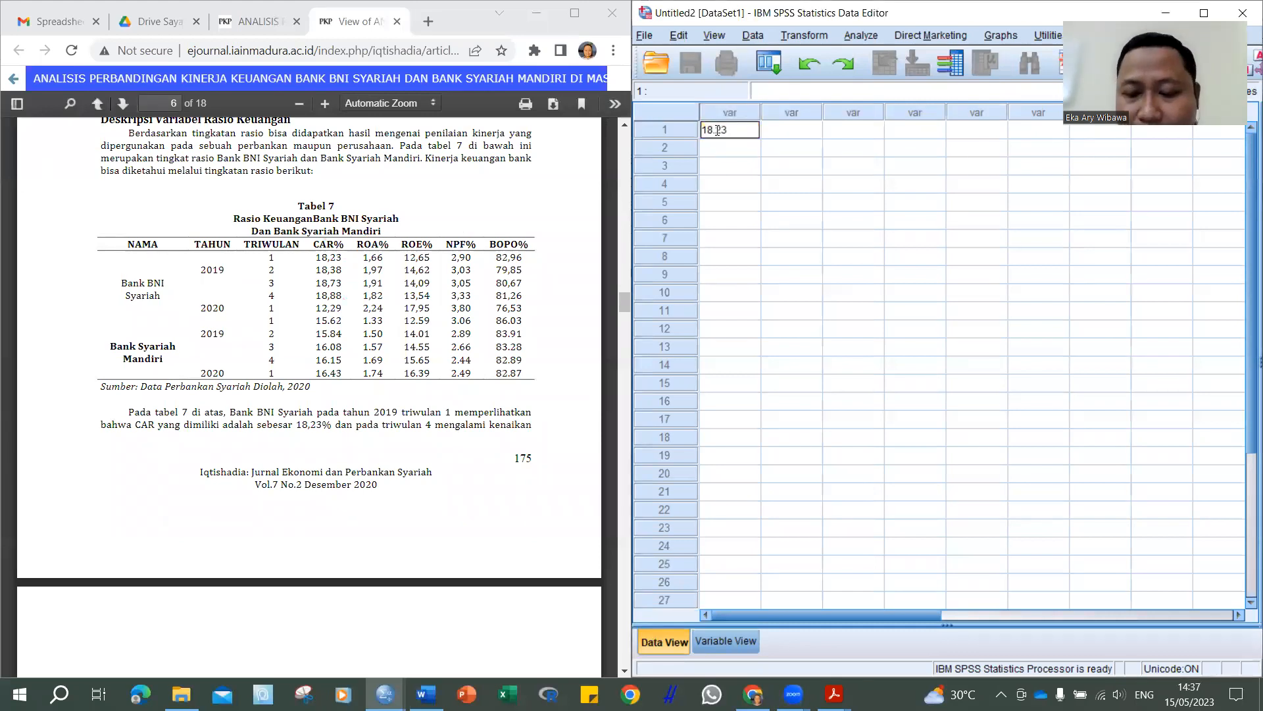
pyautogui.press('Return')
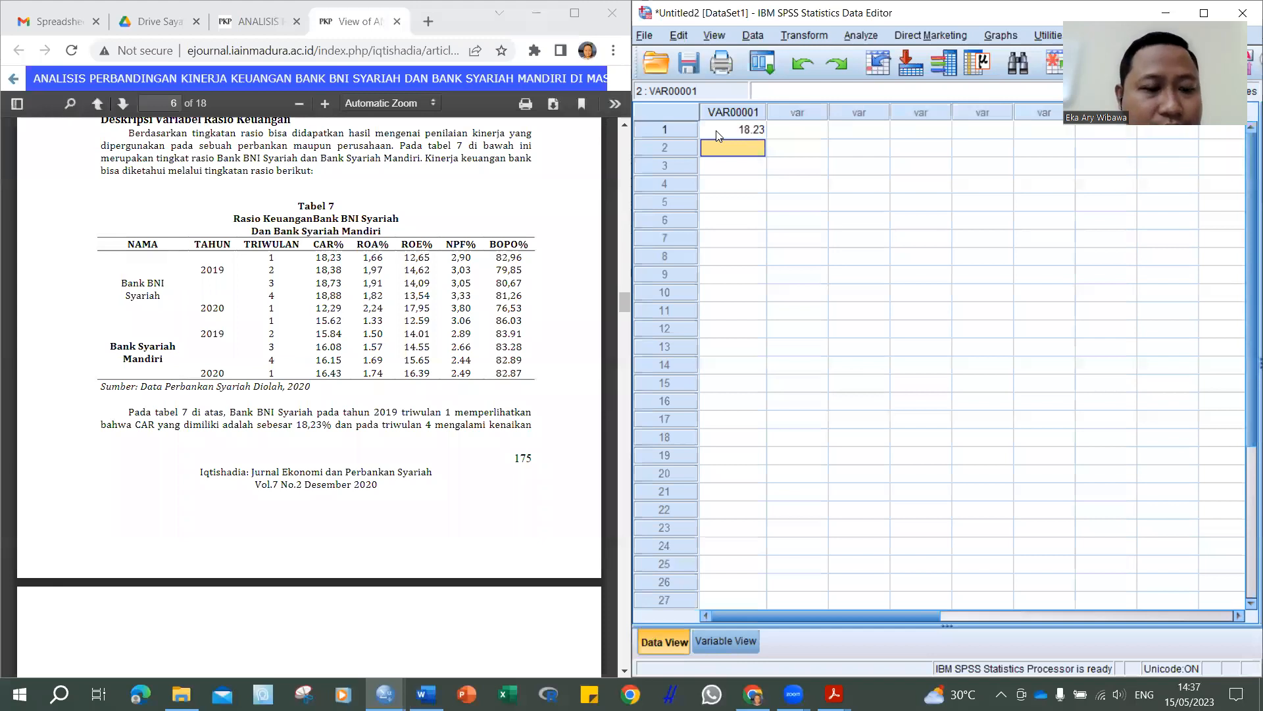
pyautogui.write('18.38')
pyautogui.click(741, 173)
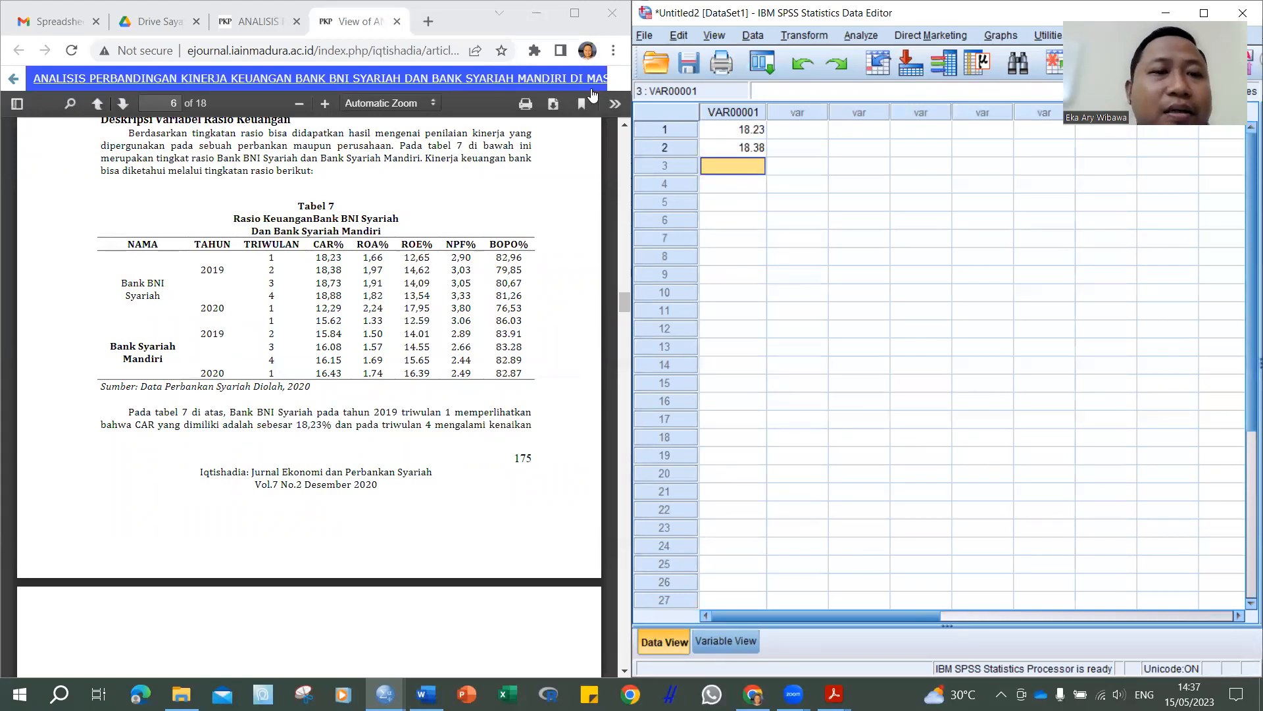
pyautogui.write('1')
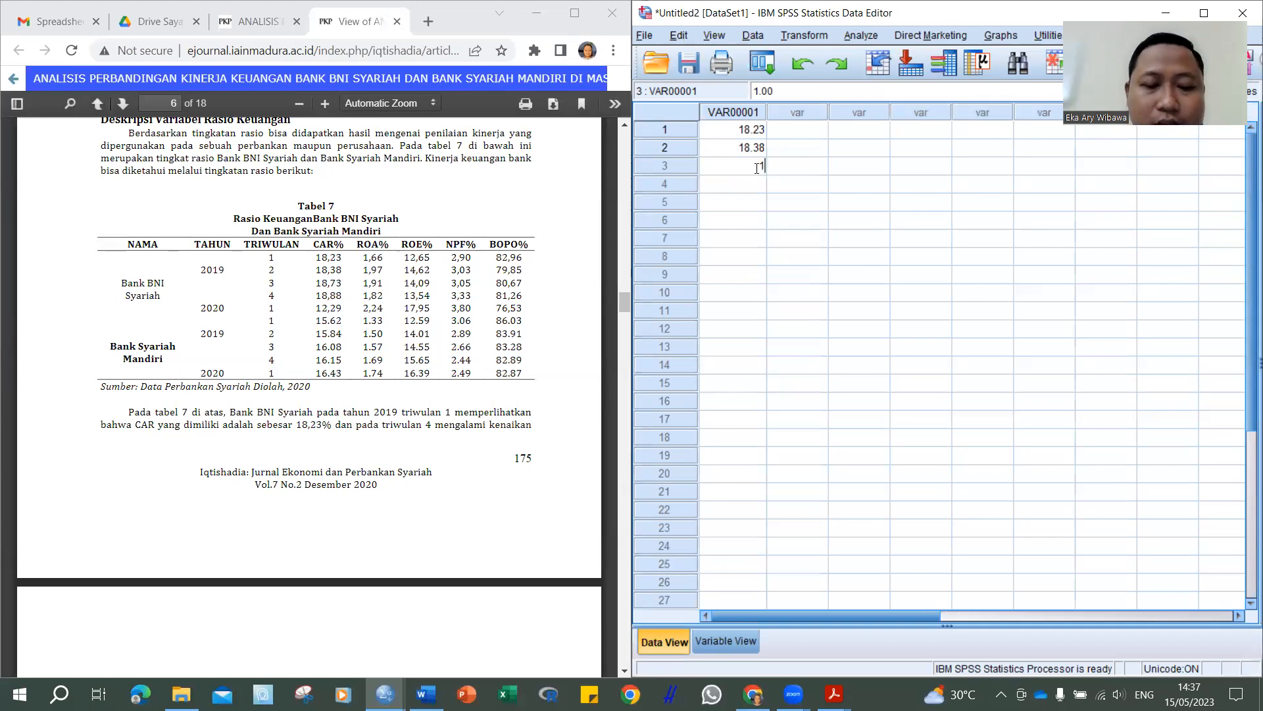
pyautogui.write('8.7')
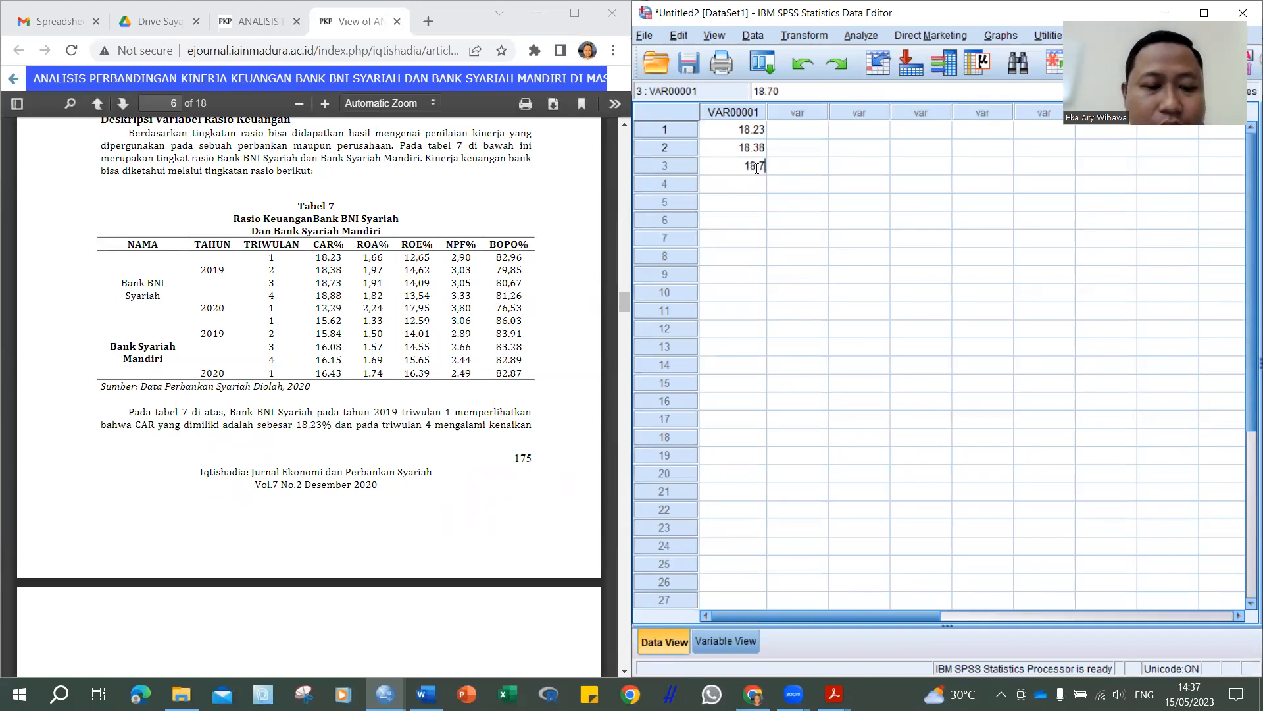
pyautogui.write('3')
pyautogui.press('Return')
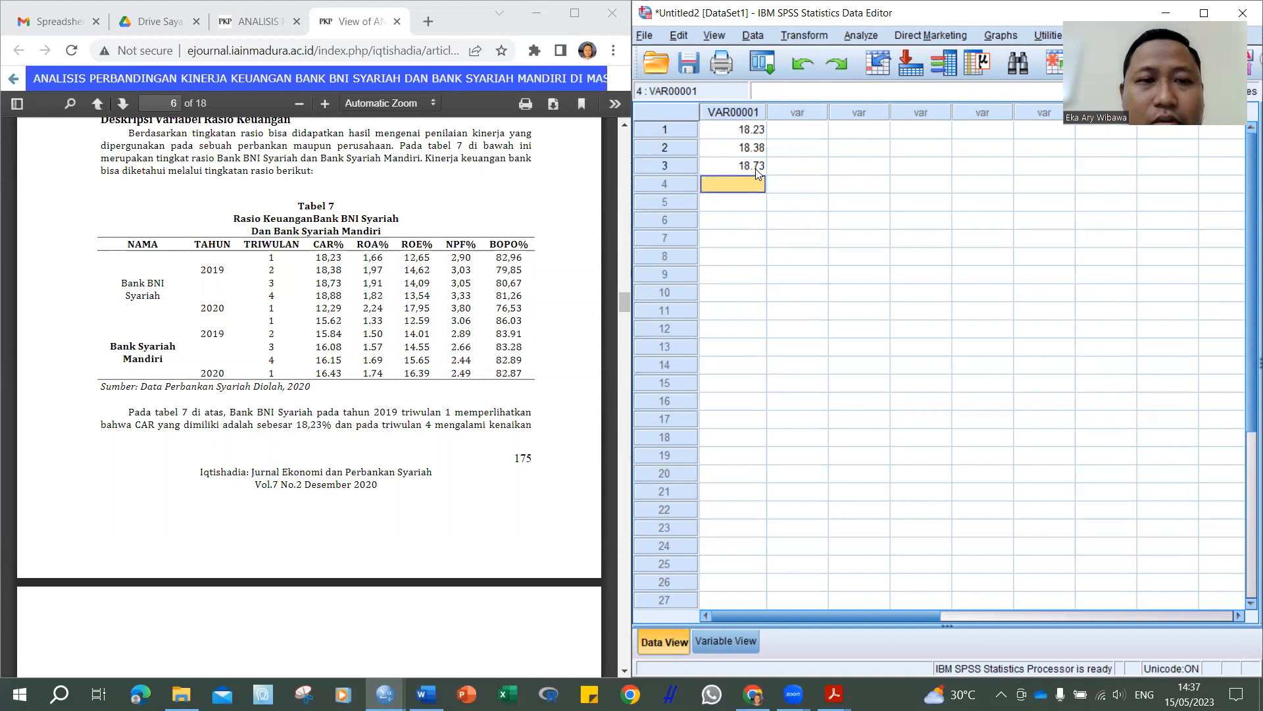
pyautogui.write('18.88')
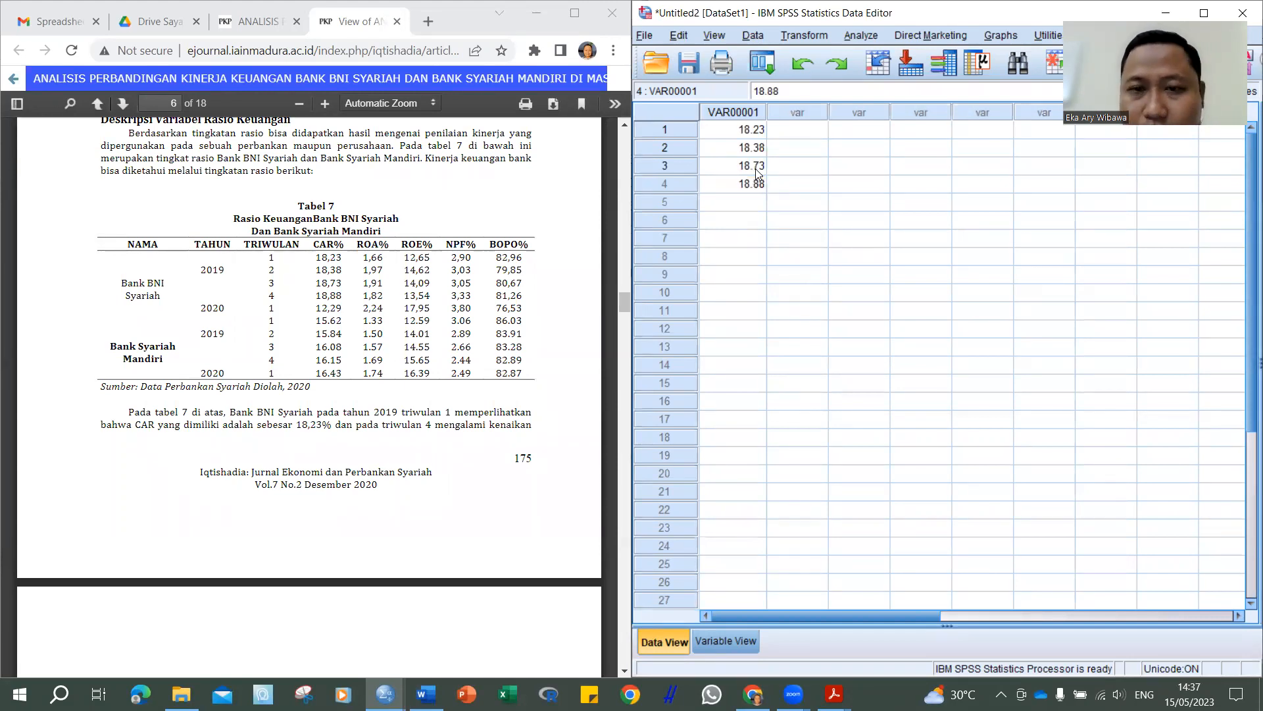
pyautogui.press('Return')
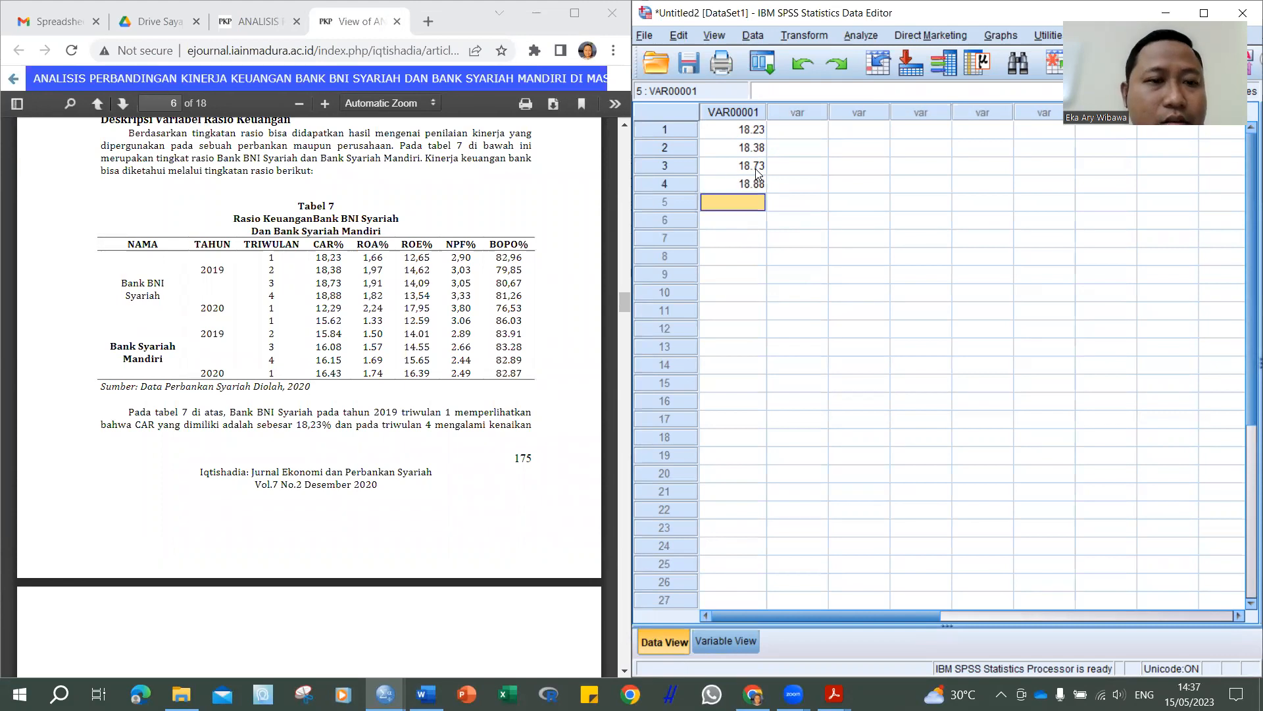
pyautogui.write('12.29')
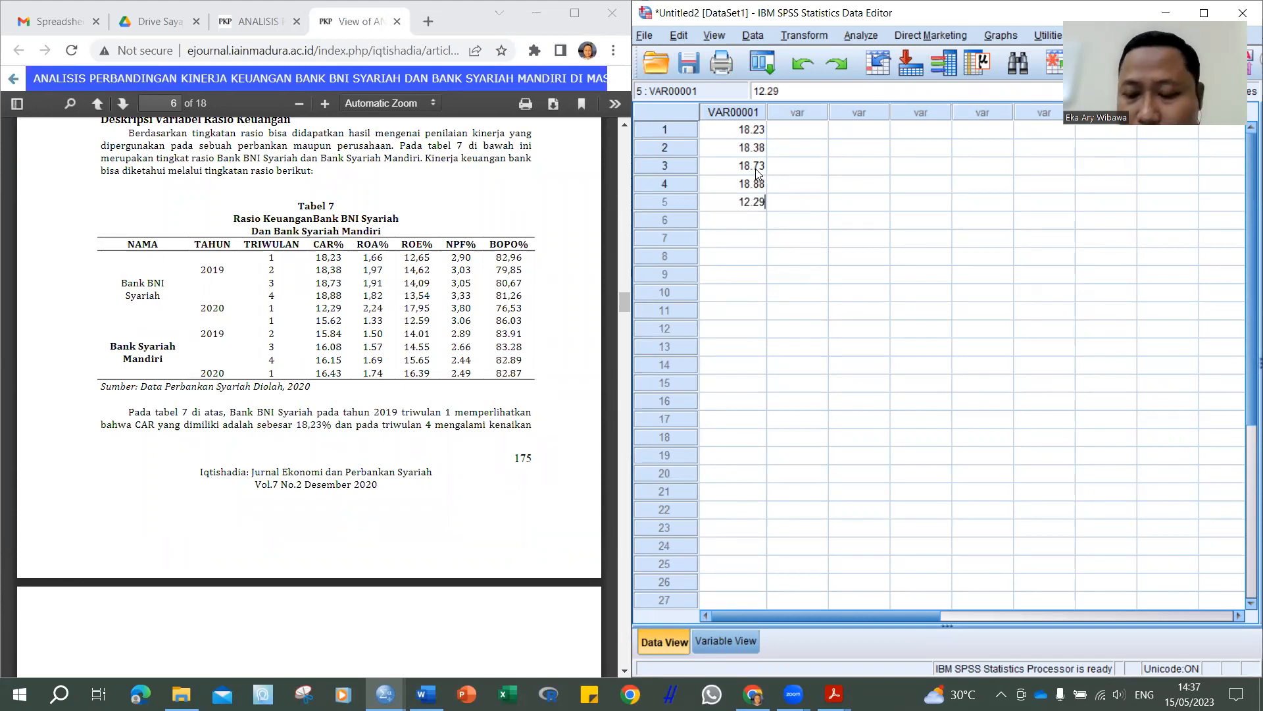
pyautogui.press('Return')
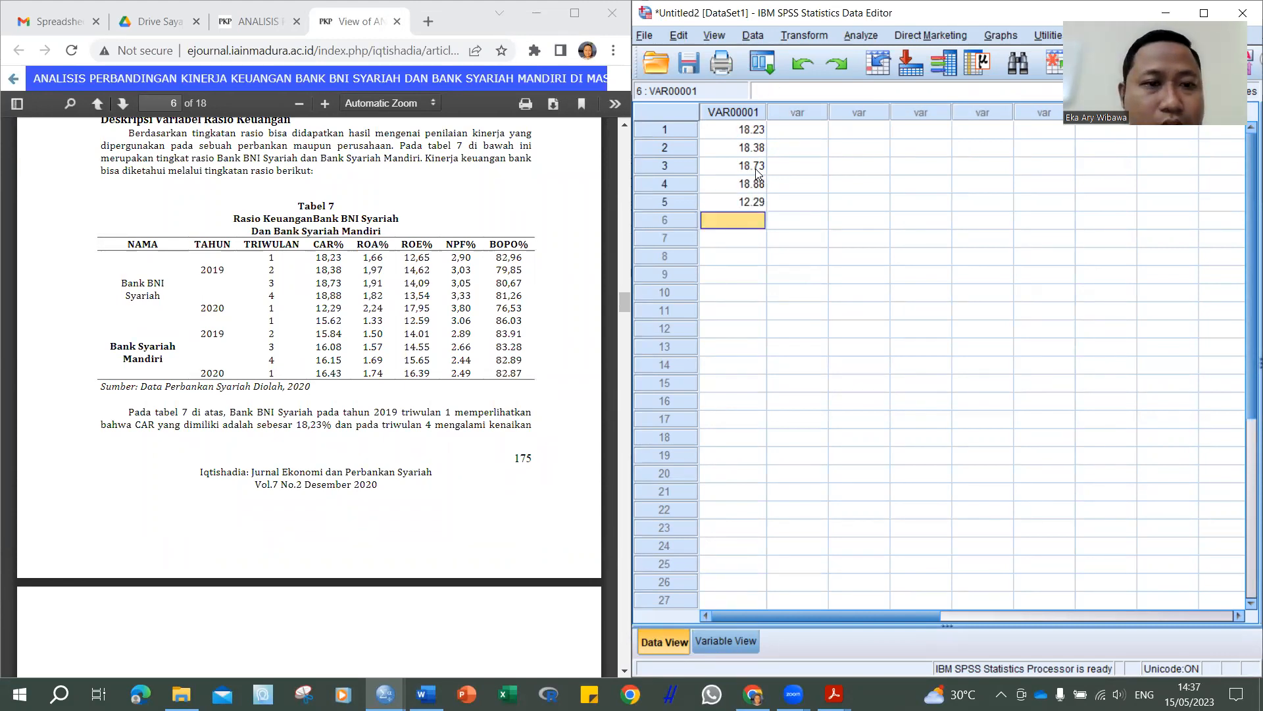
# Step: Enter the Bank Syariah Mandiri CAR values 15.62, 15.84, 16.08, 16.15 and 16.43 in rows 6 to 10 of the first column
pyautogui.write('15.62')
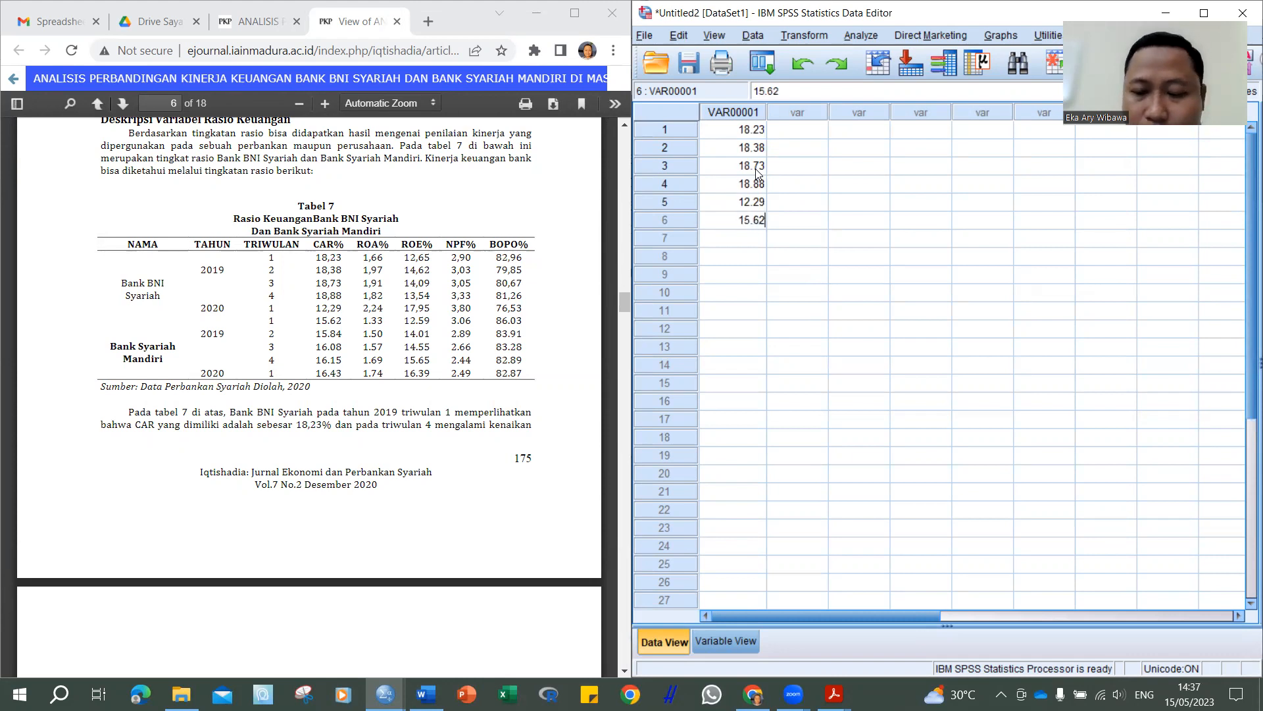
pyautogui.press('Return')
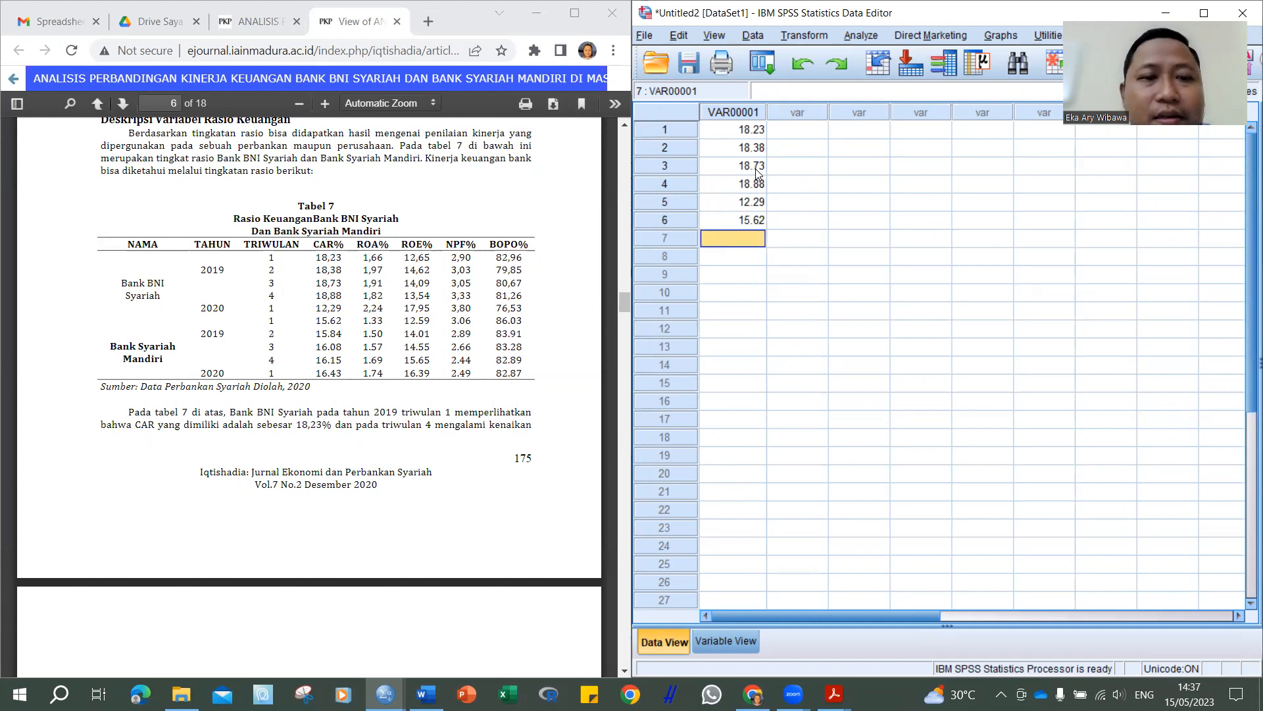
pyautogui.write('15')
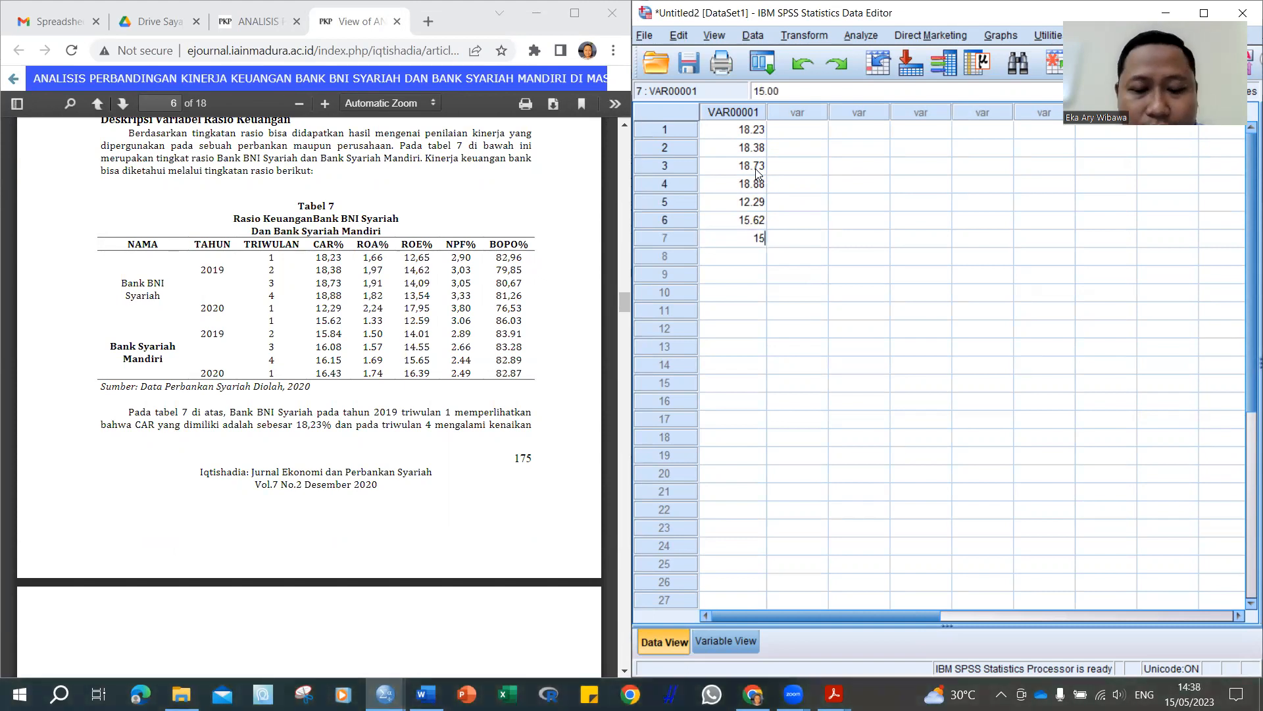
pyautogui.write('.84')
pyautogui.press('Return')
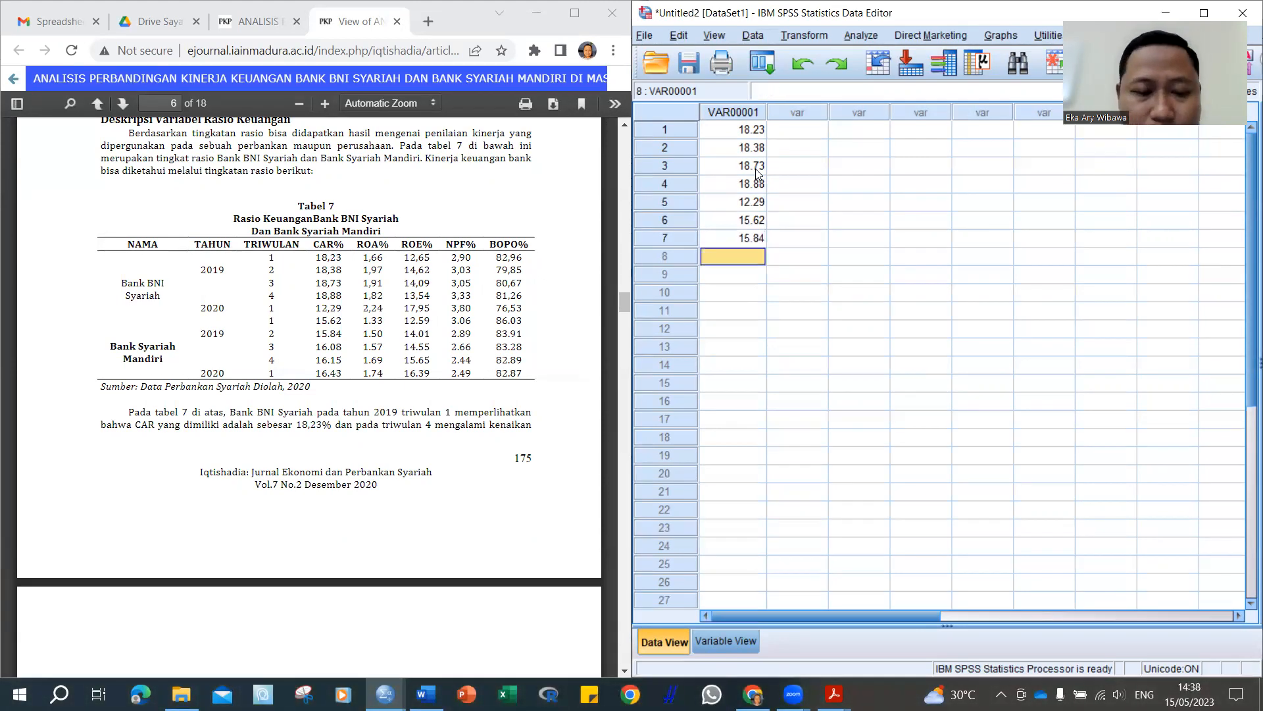
pyautogui.write('16.08')
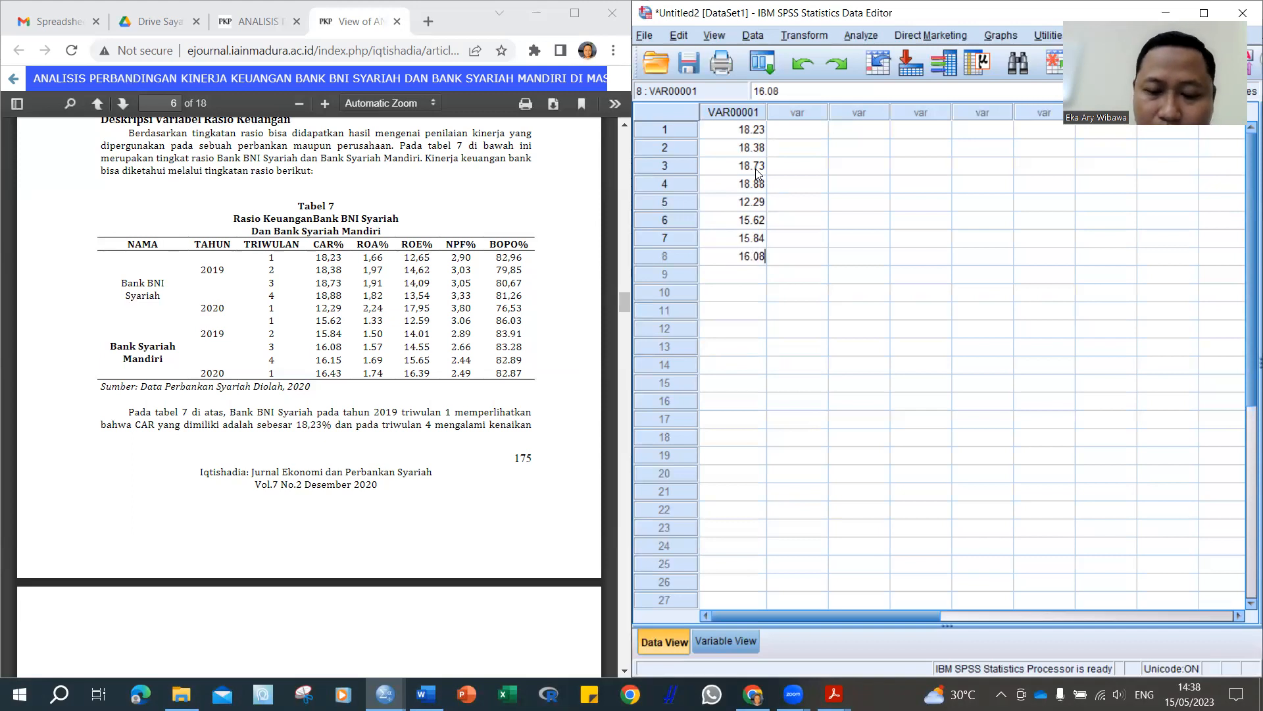
pyautogui.press('Return')
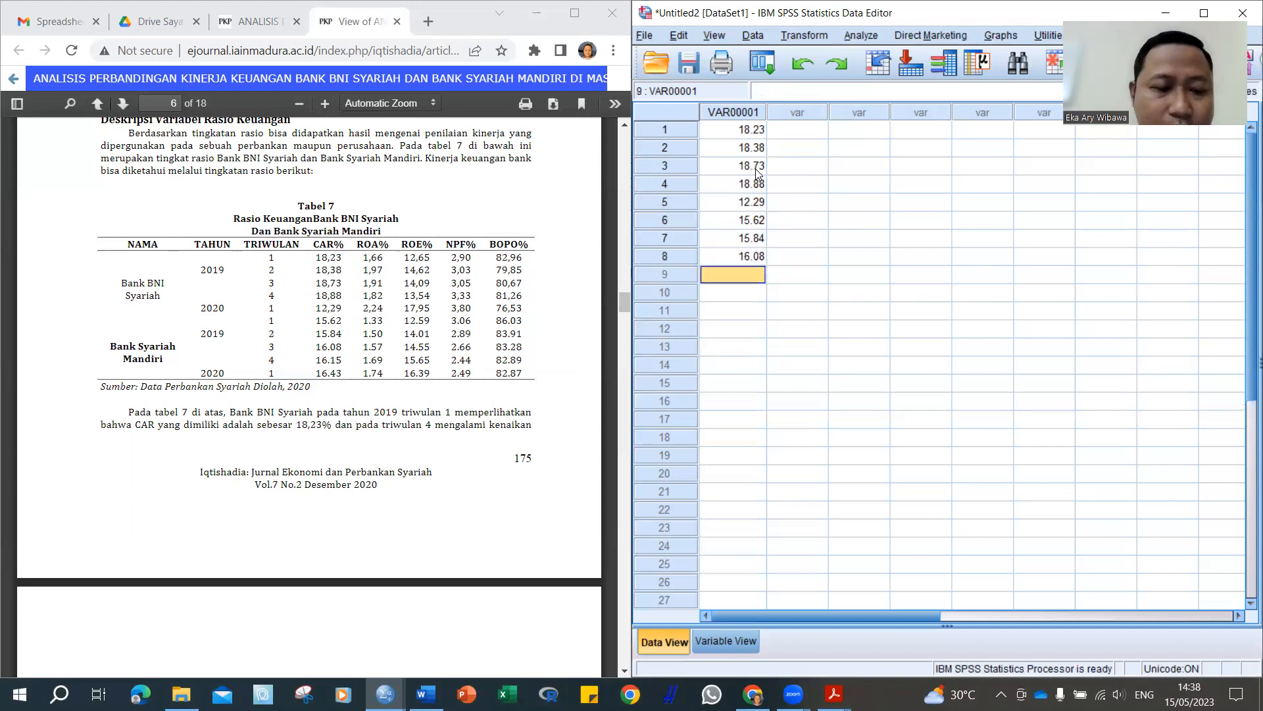
pyautogui.write('16.15')
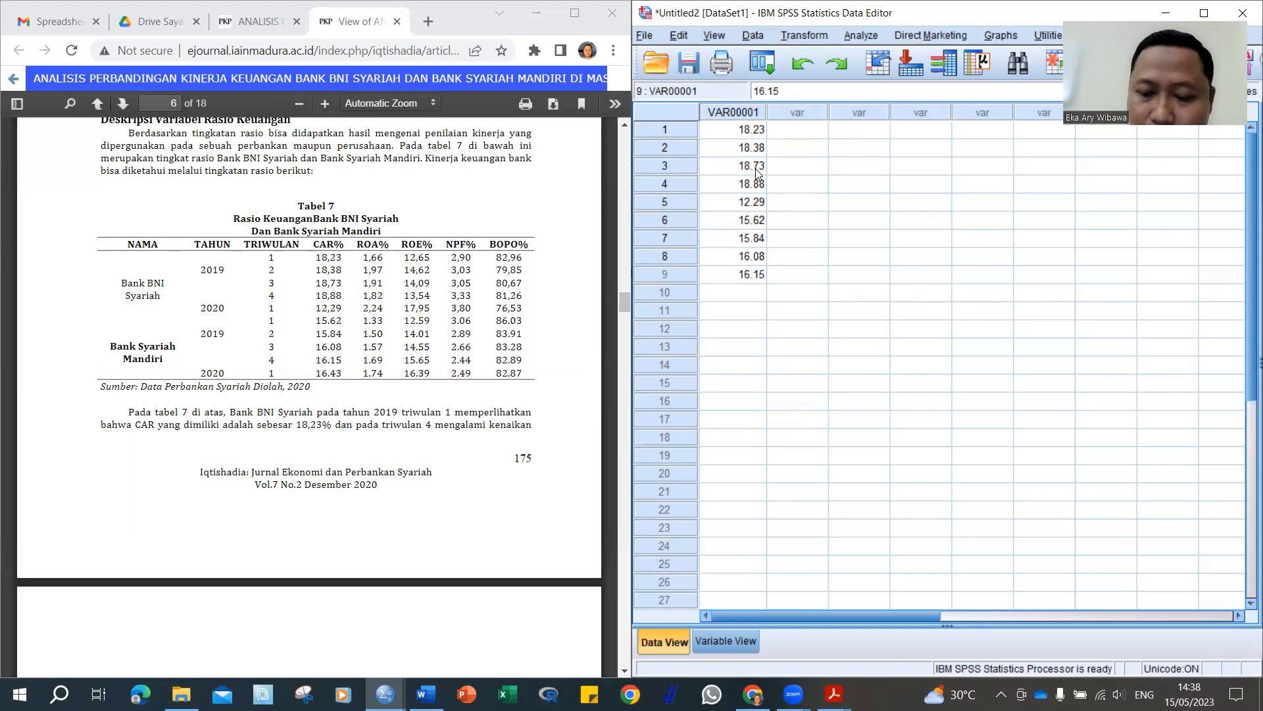
pyautogui.press('Return')
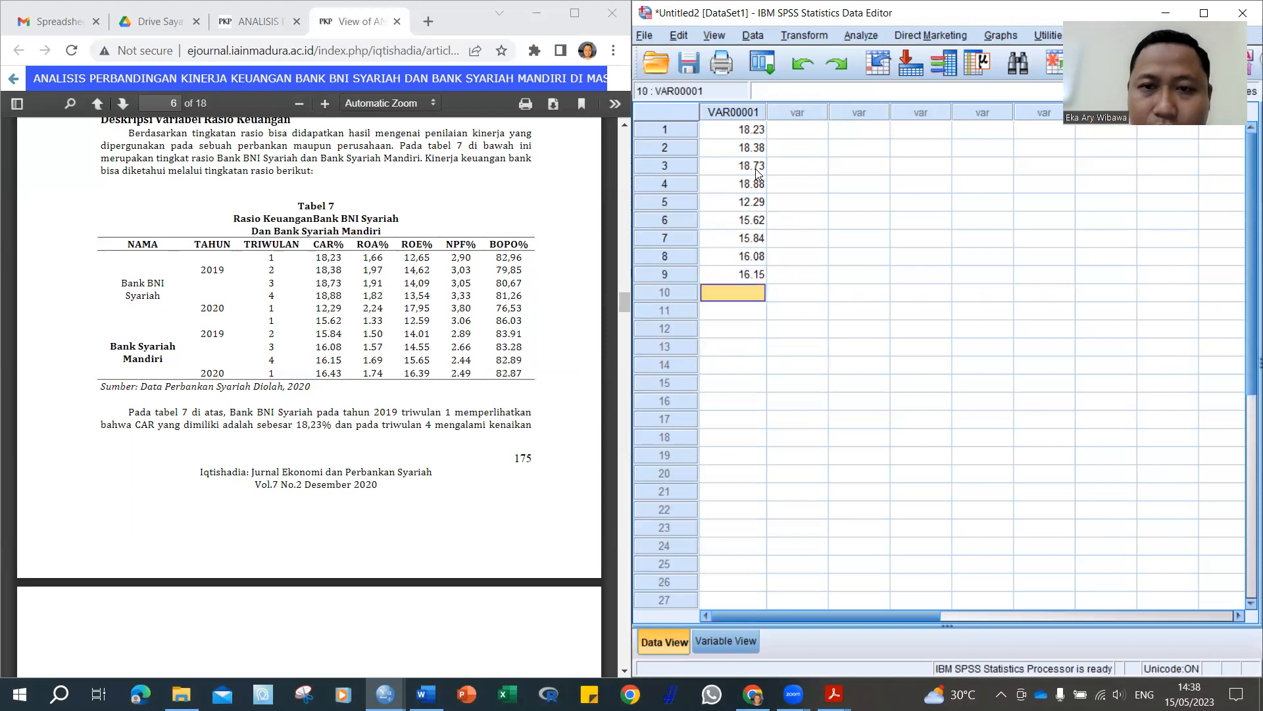
pyautogui.write('16.43')
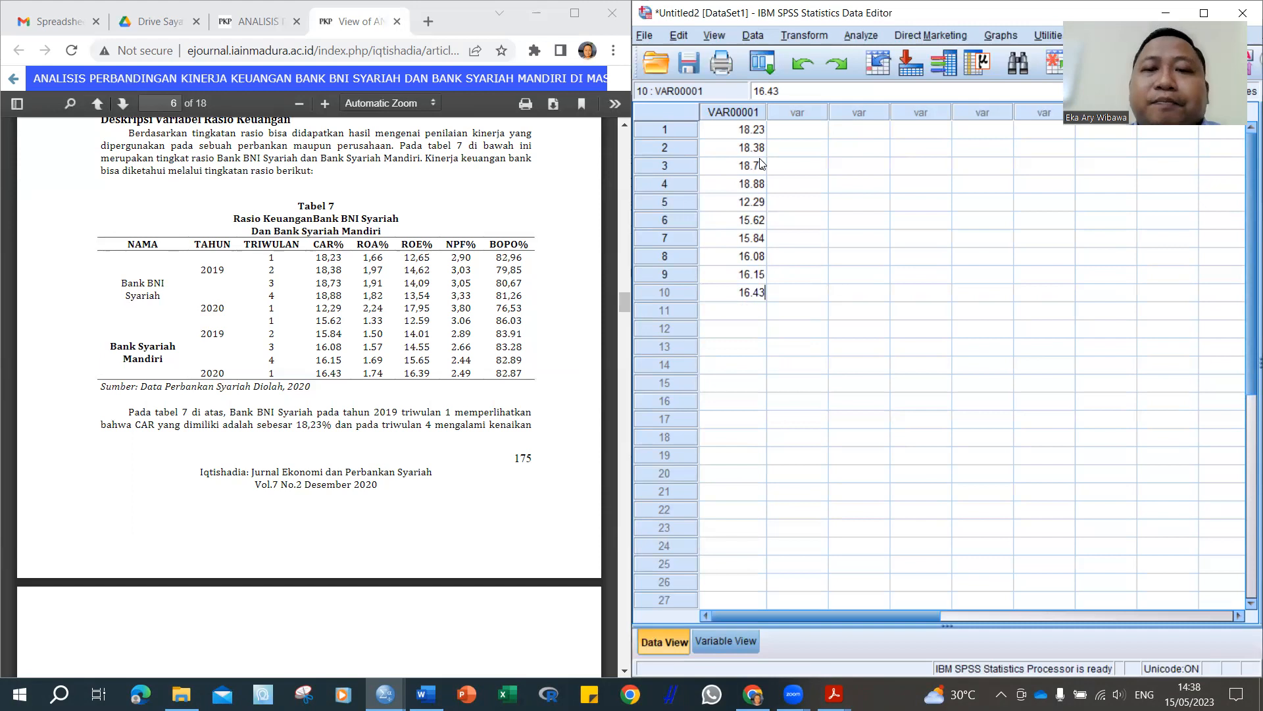
# Step: Enter group code 1 in the second column for rows 1 to 5, checking the last BNI Syariah CAR value in Tabel 7
pyautogui.click(796, 135)
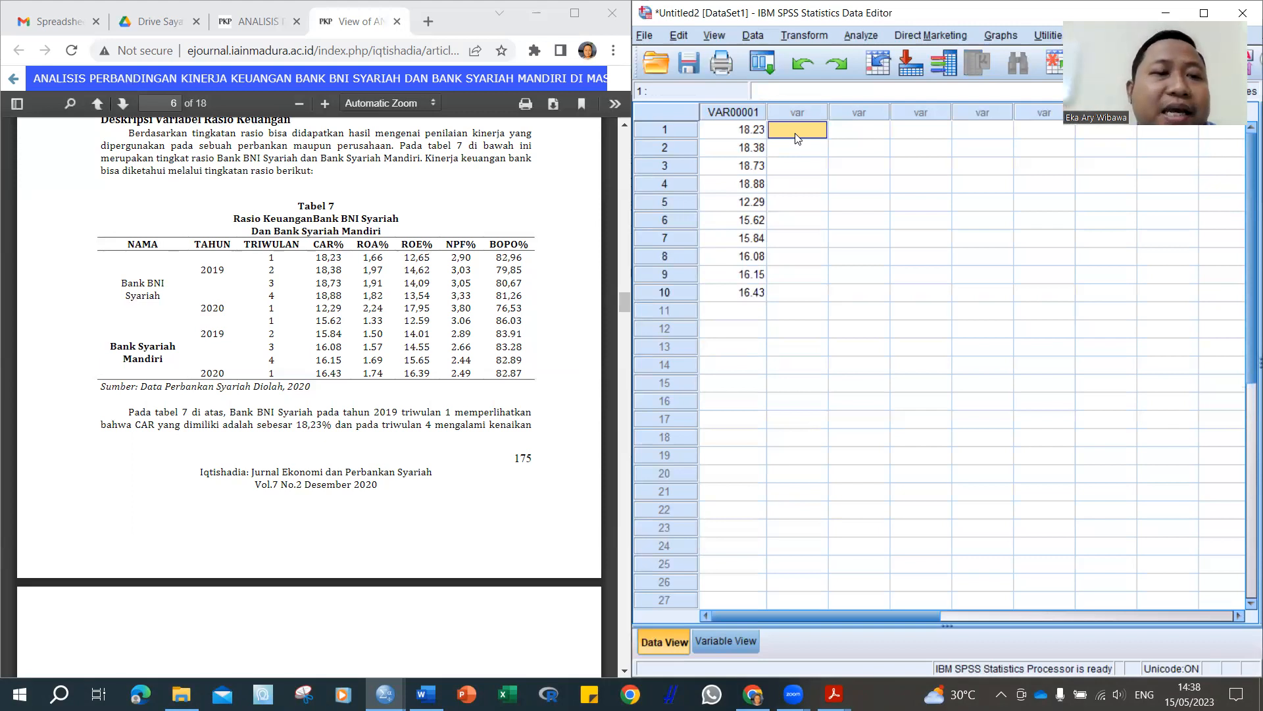
pyautogui.write('1')
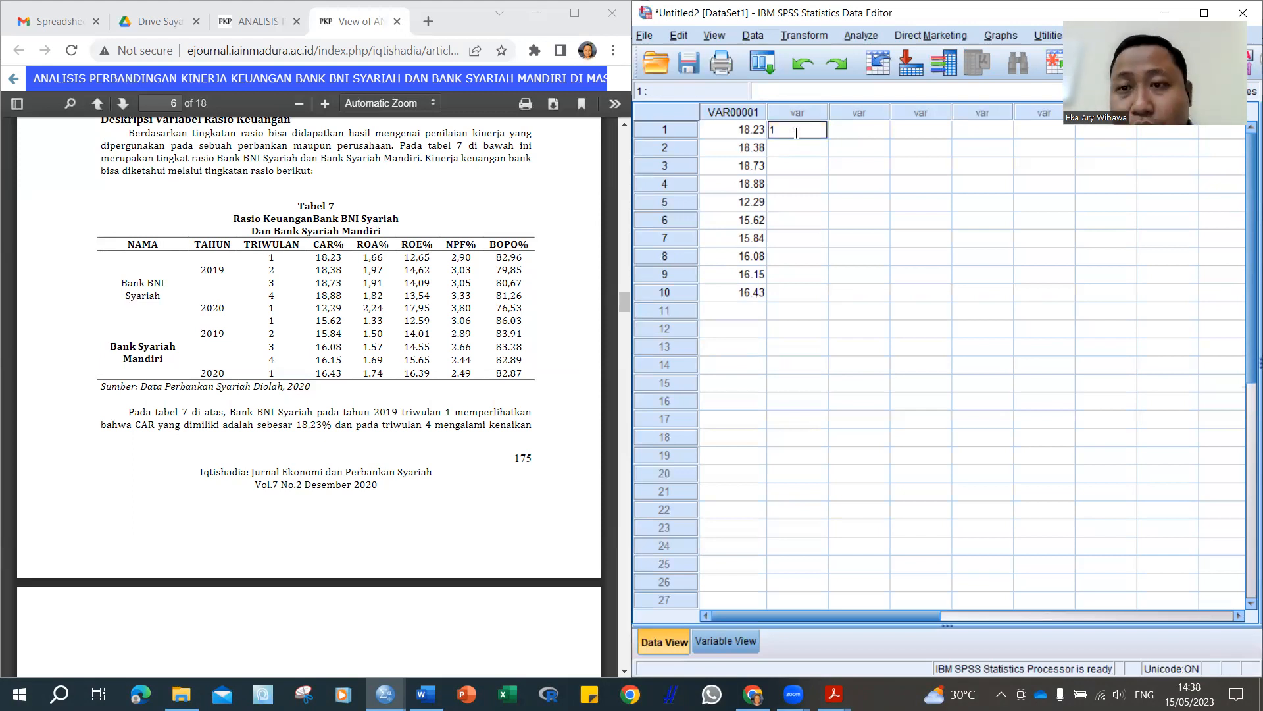
pyautogui.press('Return')
pyautogui.write('1')
pyautogui.press('Return')
pyautogui.write('1')
pyautogui.press('Return')
pyautogui.write('1')
pyautogui.press('Return')
pyautogui.write('1')
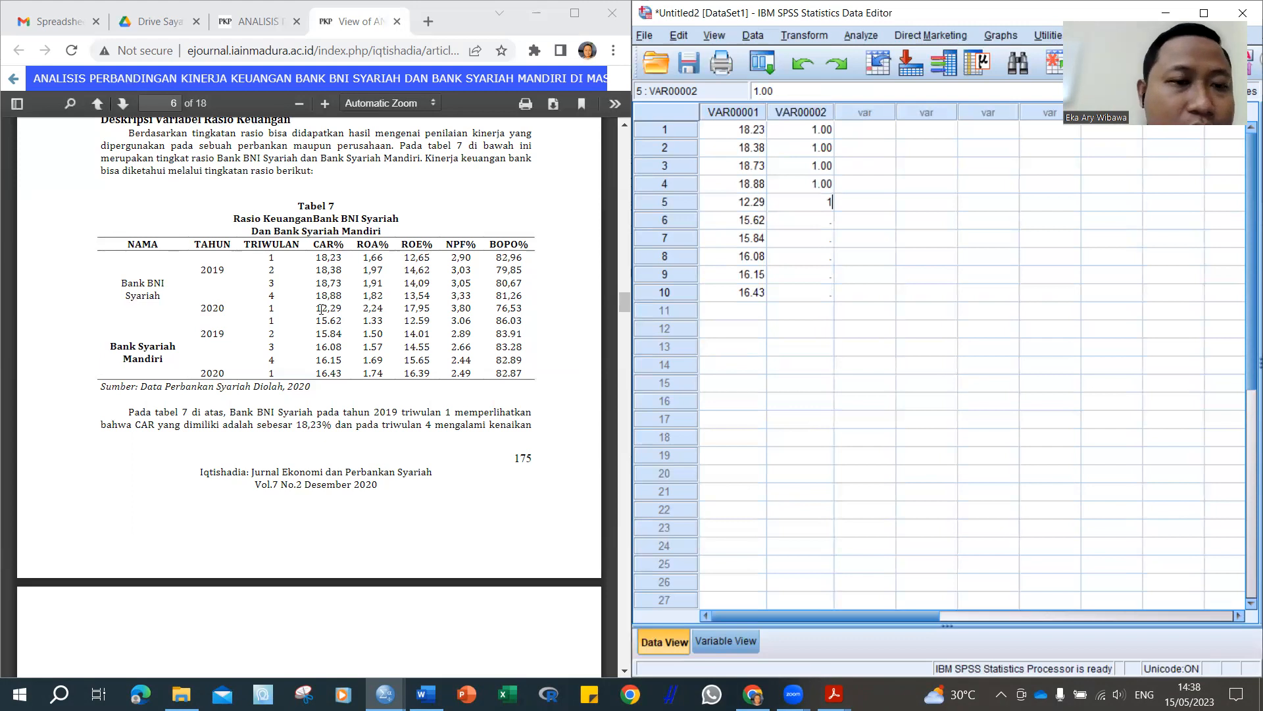
pyautogui.moveTo(316, 307); pyautogui.dragTo(342, 308)
pyautogui.click(334, 311)
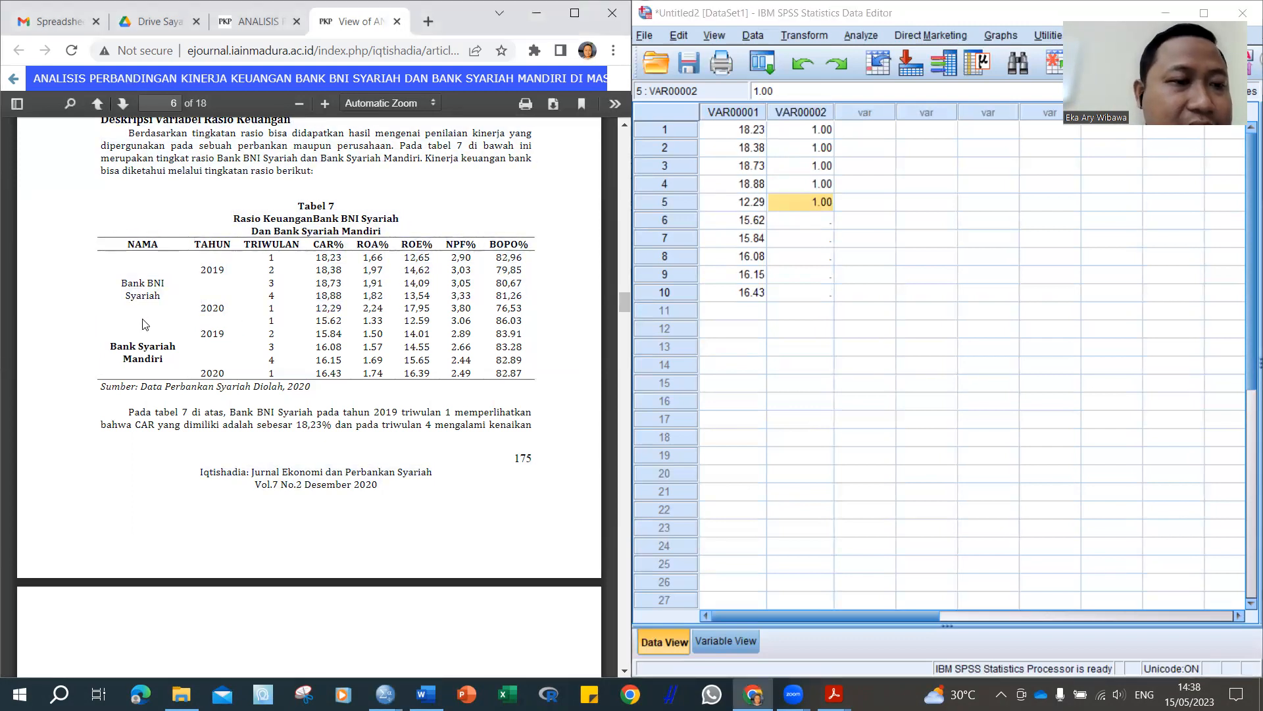
# Step: Enter group code 2 in the second column for rows 6 to 10, marking the Bank Syariah Mandiri figures in Tabel 7
pyautogui.moveTo(321, 315); pyautogui.dragTo(315, 318)
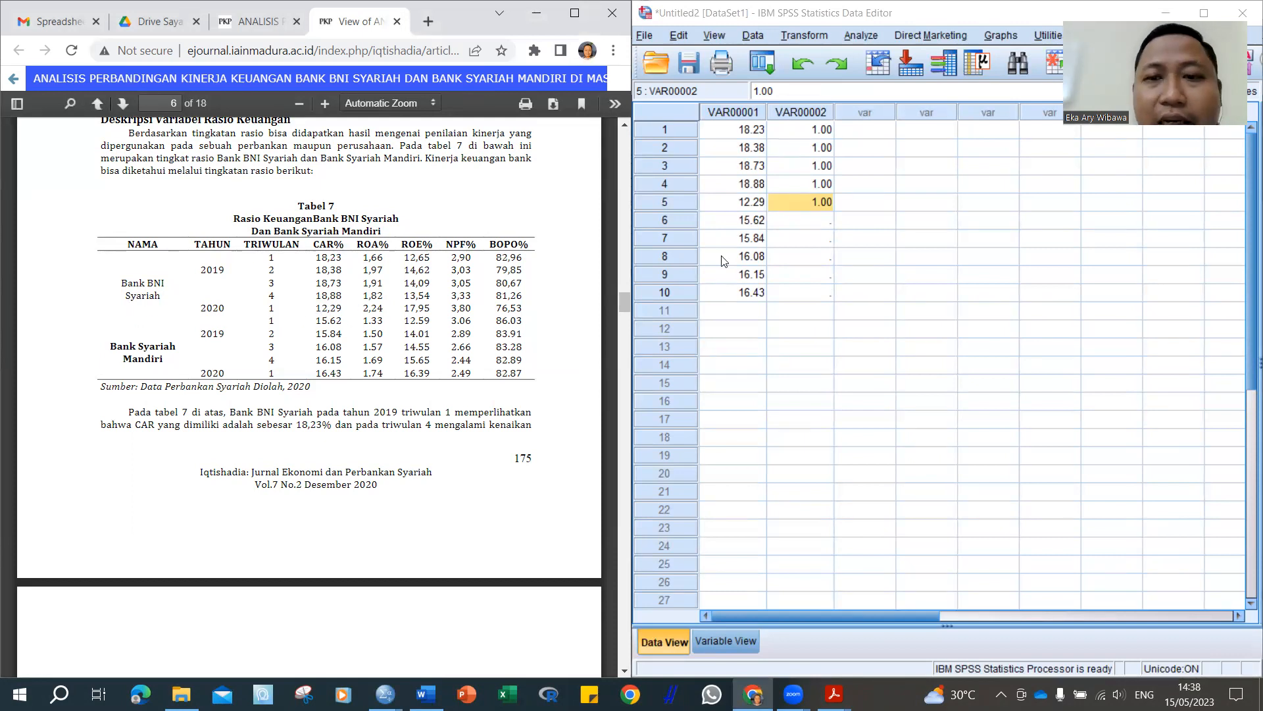
pyautogui.click(805, 224)
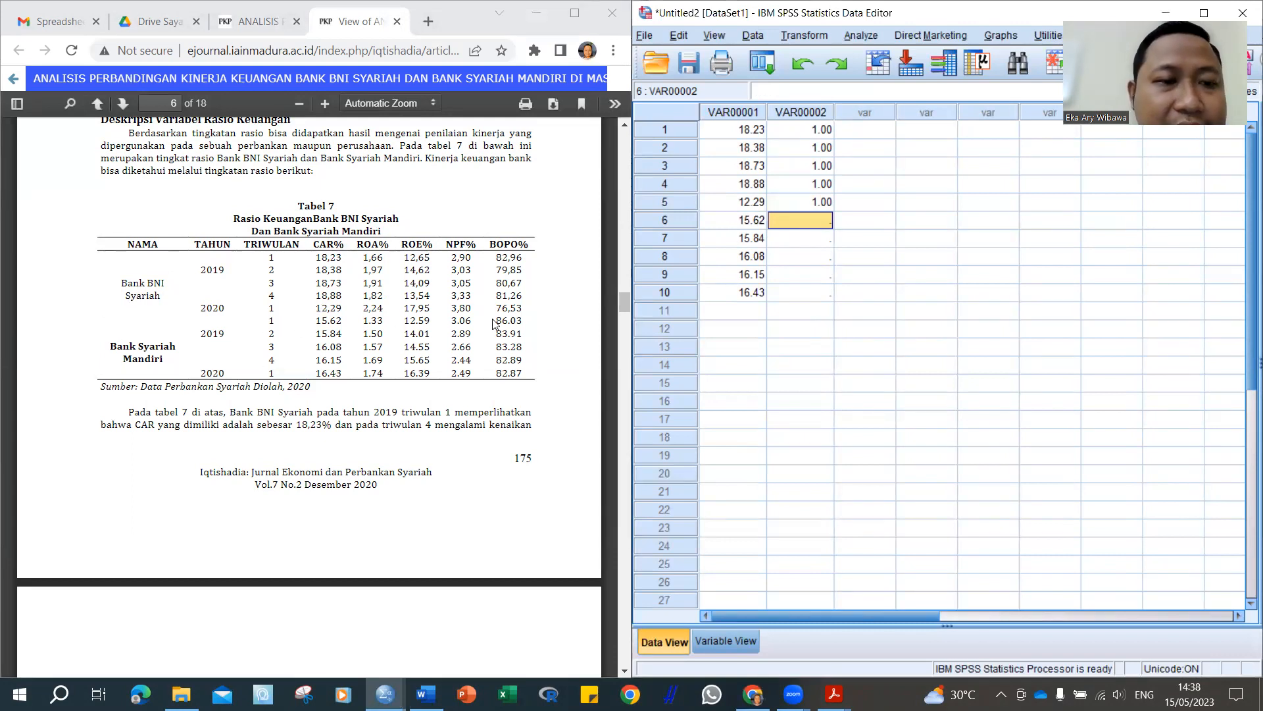
pyautogui.moveTo(271, 320); pyautogui.dragTo(516, 367)
pyautogui.click(816, 223)
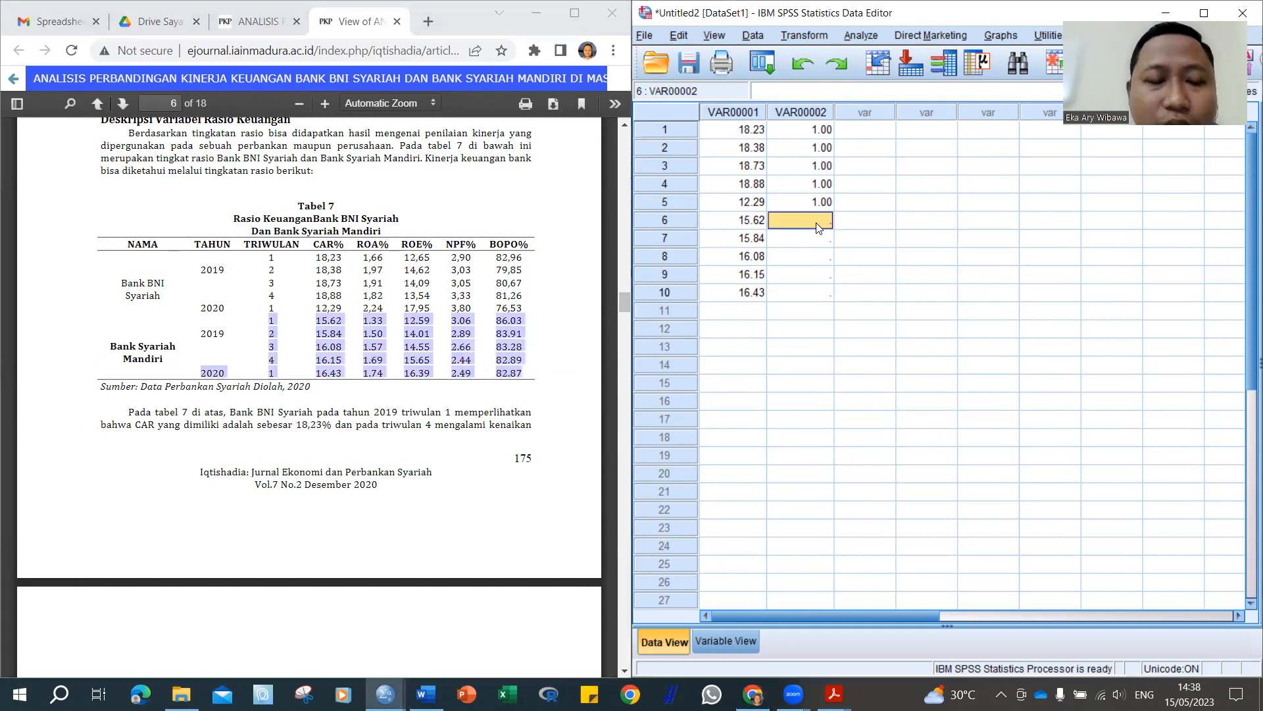
pyautogui.write('2')
pyautogui.press('Return')
pyautogui.write('2')
pyautogui.press('Return')
pyautogui.write('2')
pyautogui.press('Return')
pyautogui.write('2')
pyautogui.press('Return')
pyautogui.write('2')
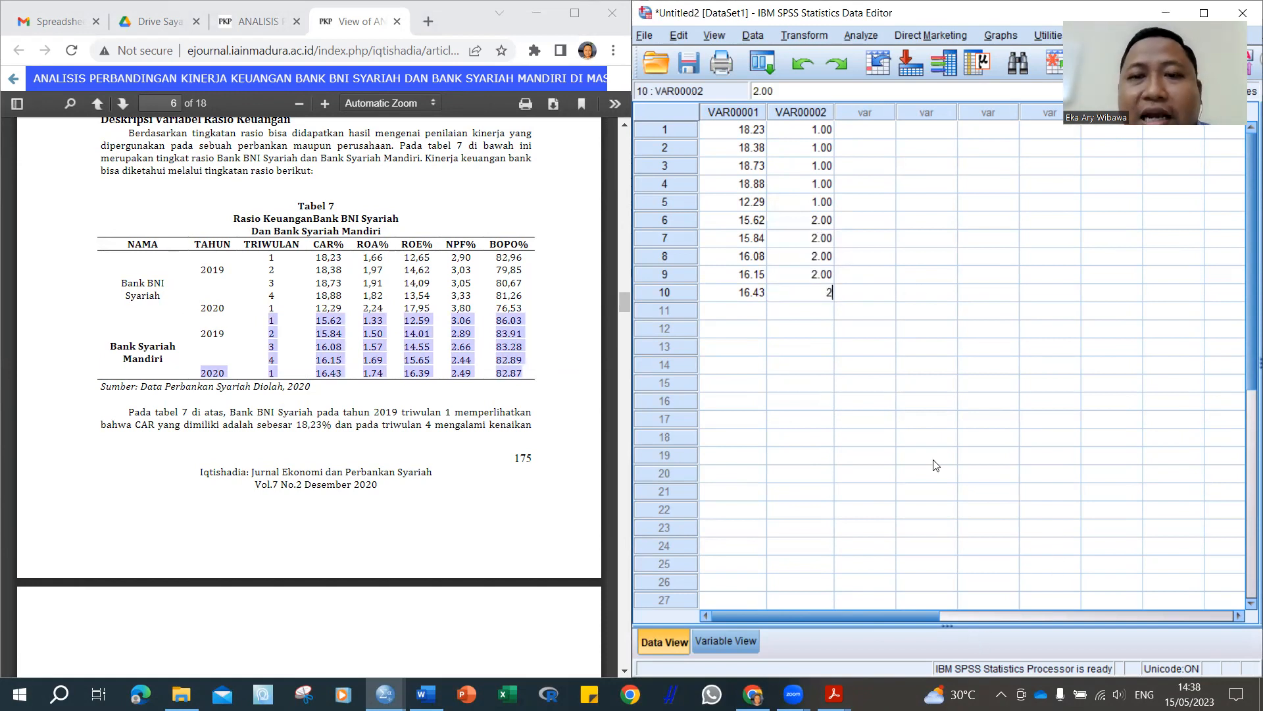
pyautogui.click(724, 641)
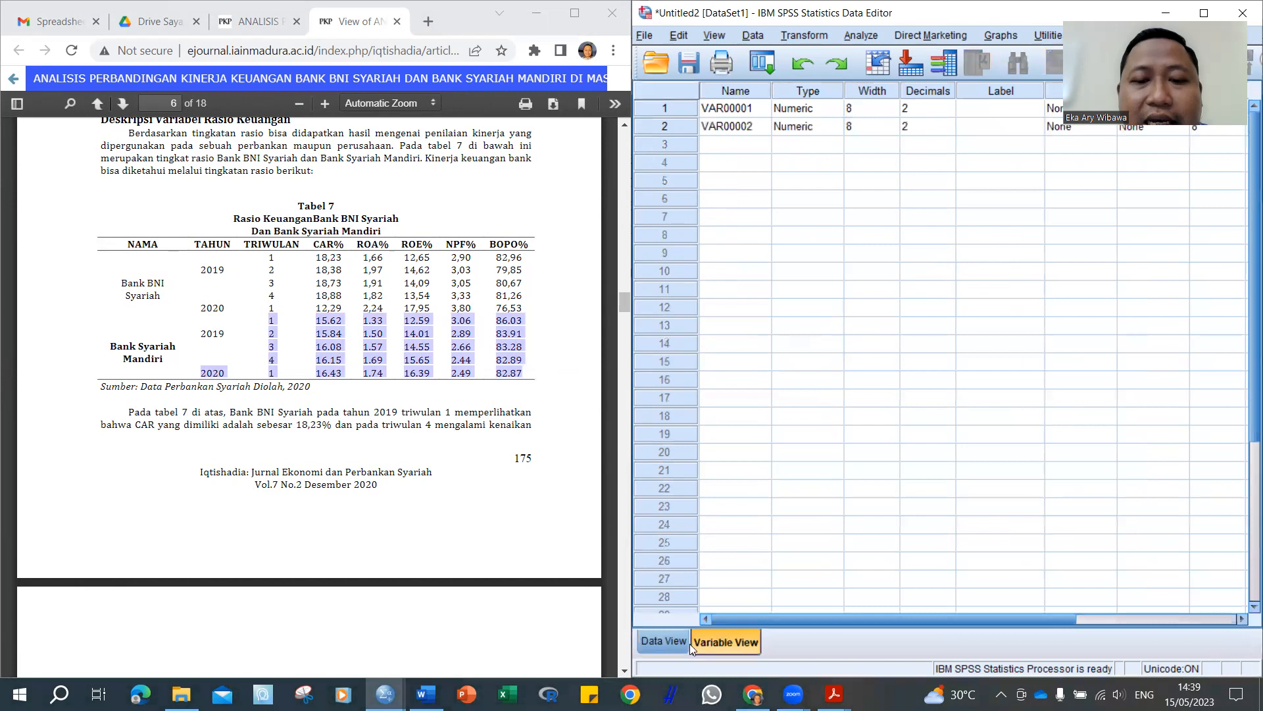
pyautogui.click(664, 642)
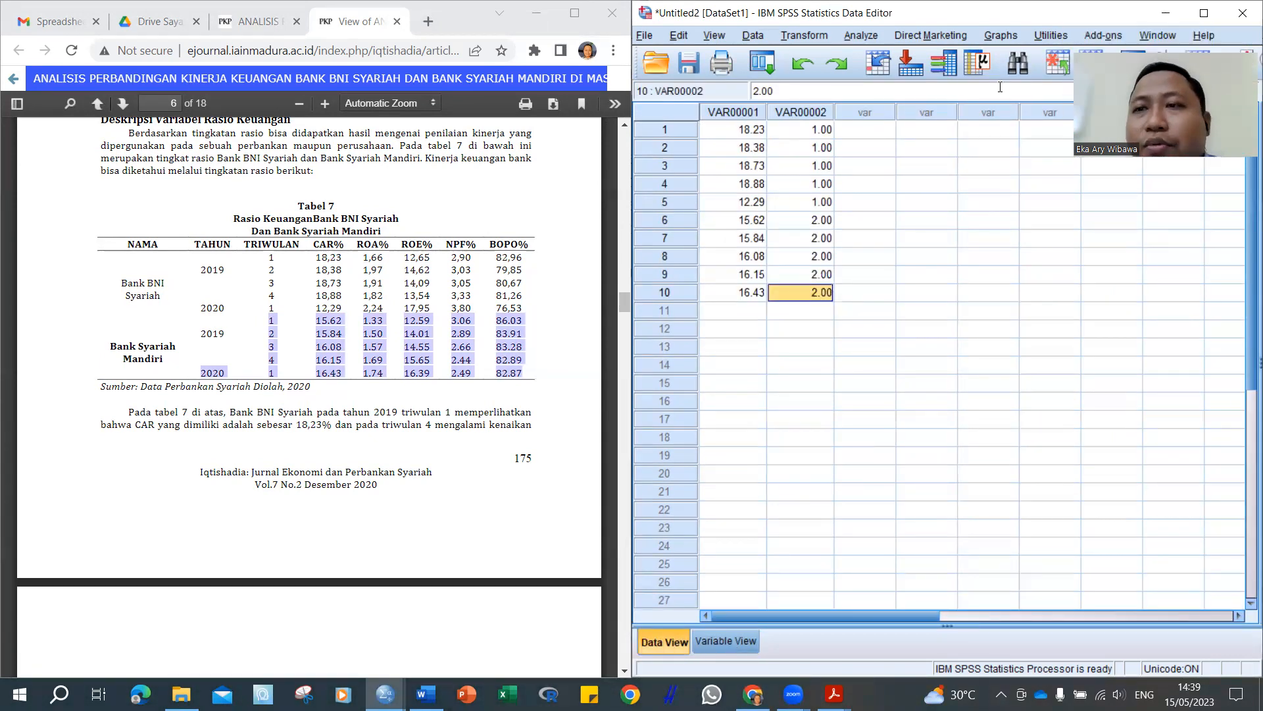
# Step: Maximize the data editor and widen the Label column in the variable definitions, selecting VAR00001's label cell
pyautogui.press('super+Up')
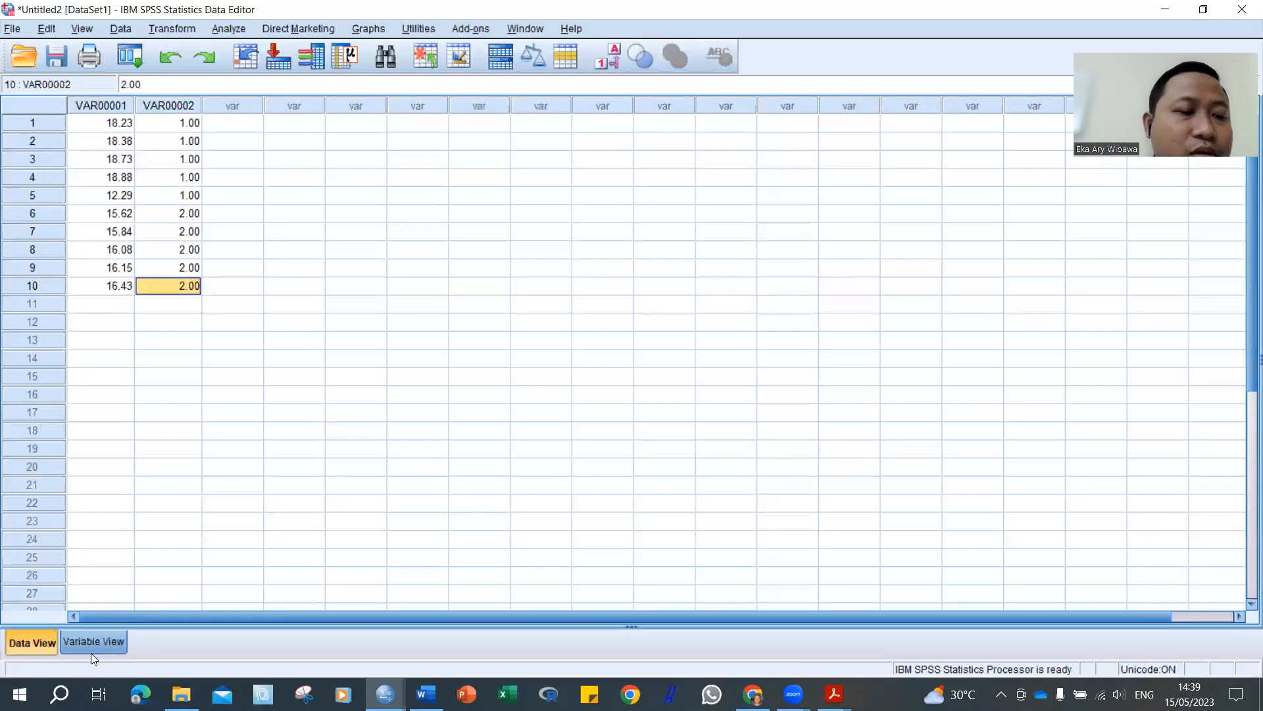
pyautogui.click(95, 642)
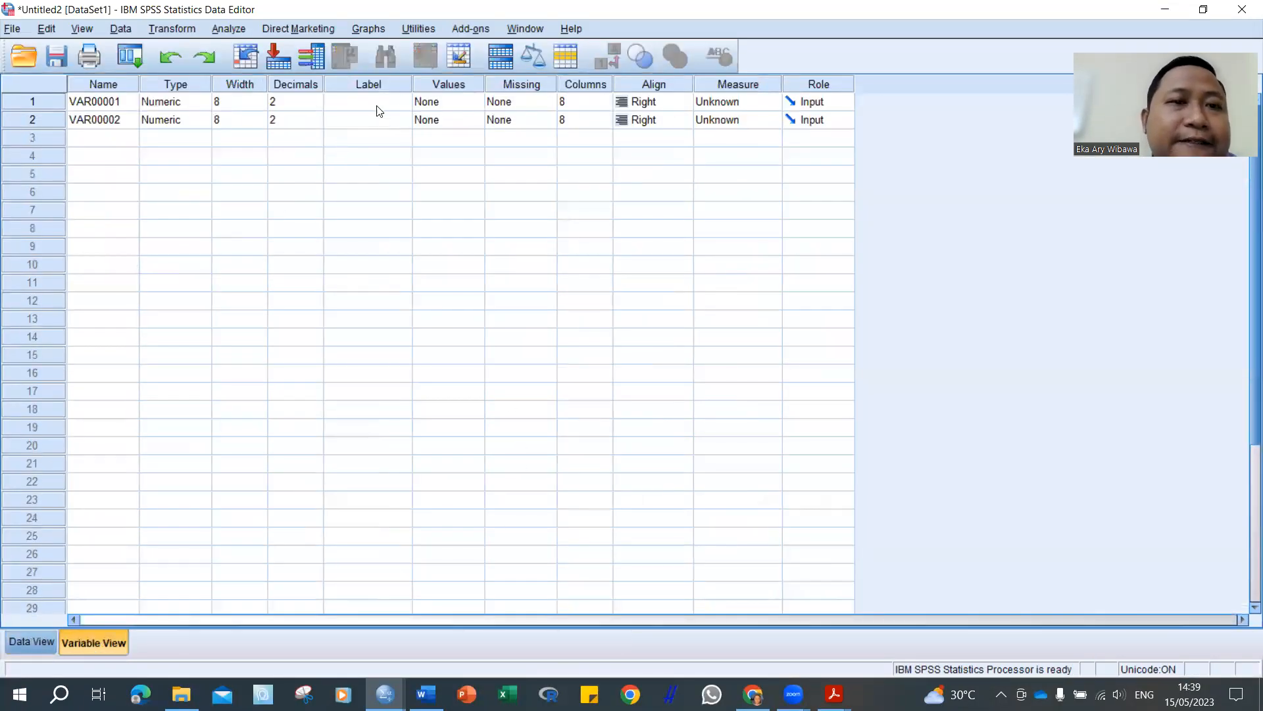
pyautogui.moveTo(411, 80); pyautogui.dragTo(495, 80)
pyautogui.click(420, 102)
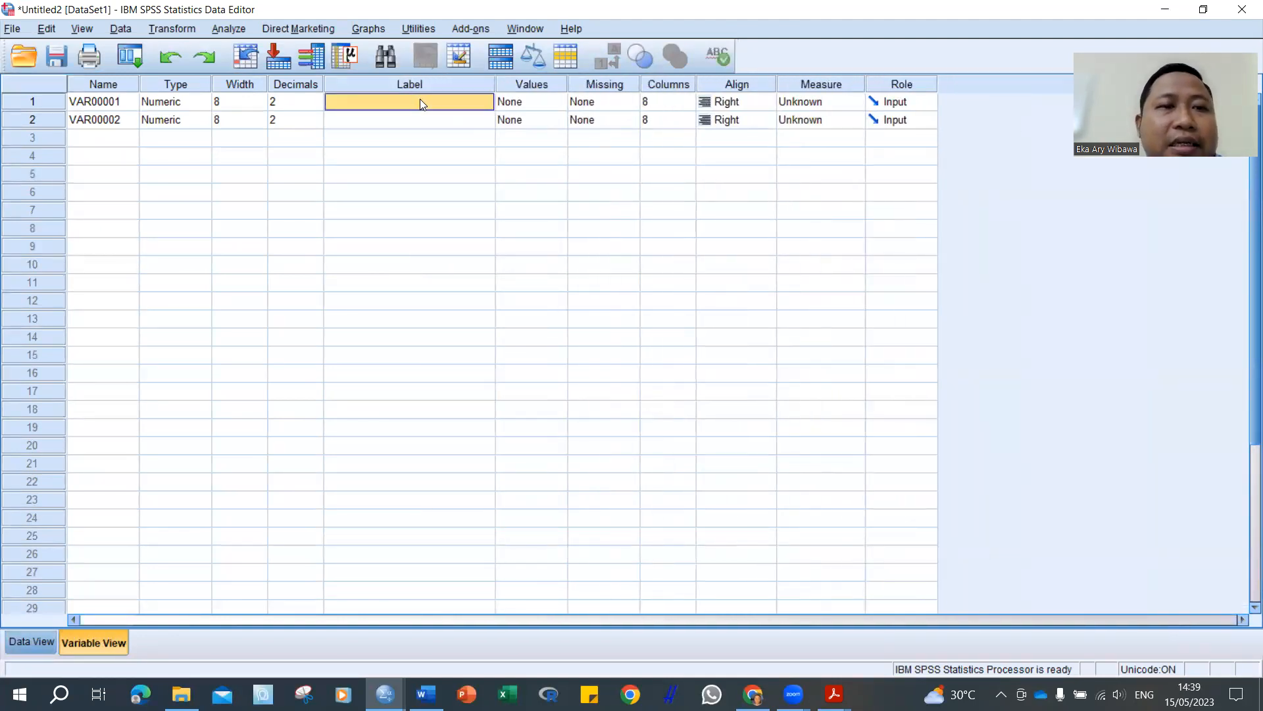
# Step: Switch to the bank comparison article in Acrobat Reader and browse from Tabel 7 back to the abstracts for the full name of CAR
pyautogui.moveTo(834, 694)
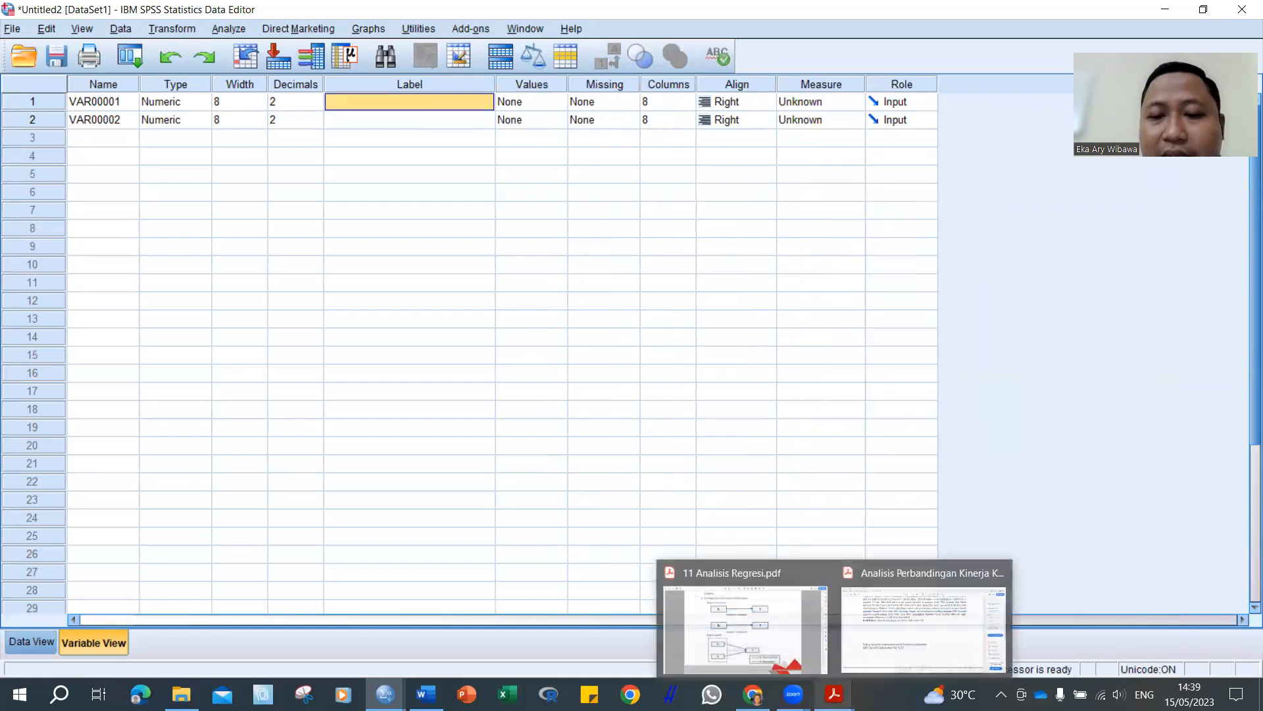
pyautogui.click(887, 623)
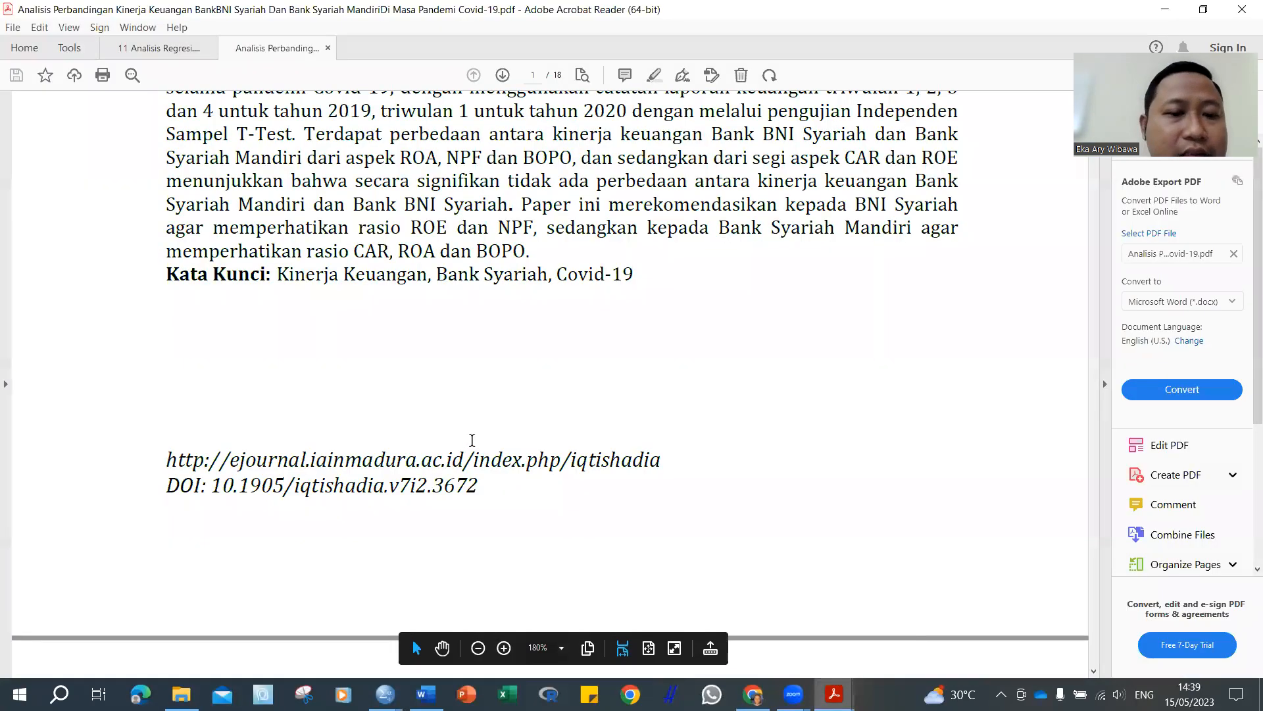
pyautogui.scroll(5, 395, 344)
pyautogui.scroll(-15, 397, 336)
pyautogui.scroll(-20, 406, 336)
pyautogui.scroll(-20, 414, 332)
pyautogui.scroll(-20, 415, 332)
pyautogui.scroll(-10, 415, 335)
pyautogui.scroll(3, 415, 331)
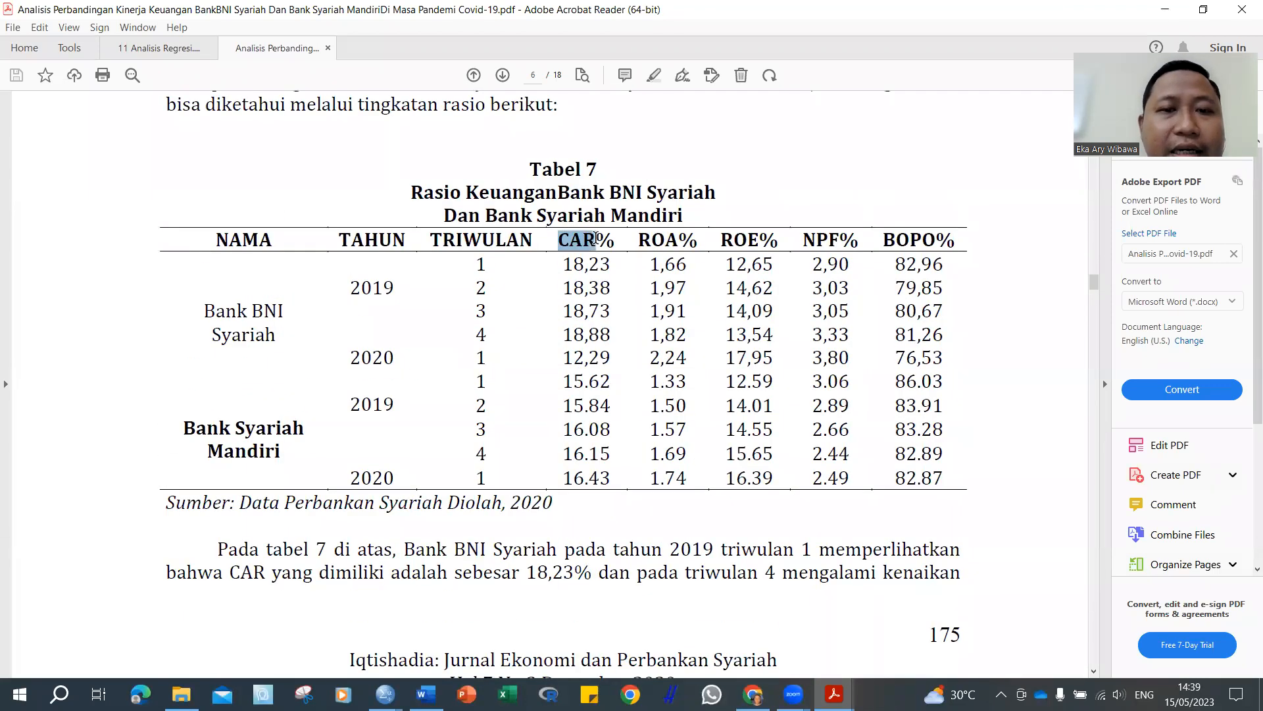
pyautogui.scroll(15, 593, 283)
pyautogui.scroll(8, 608, 320)
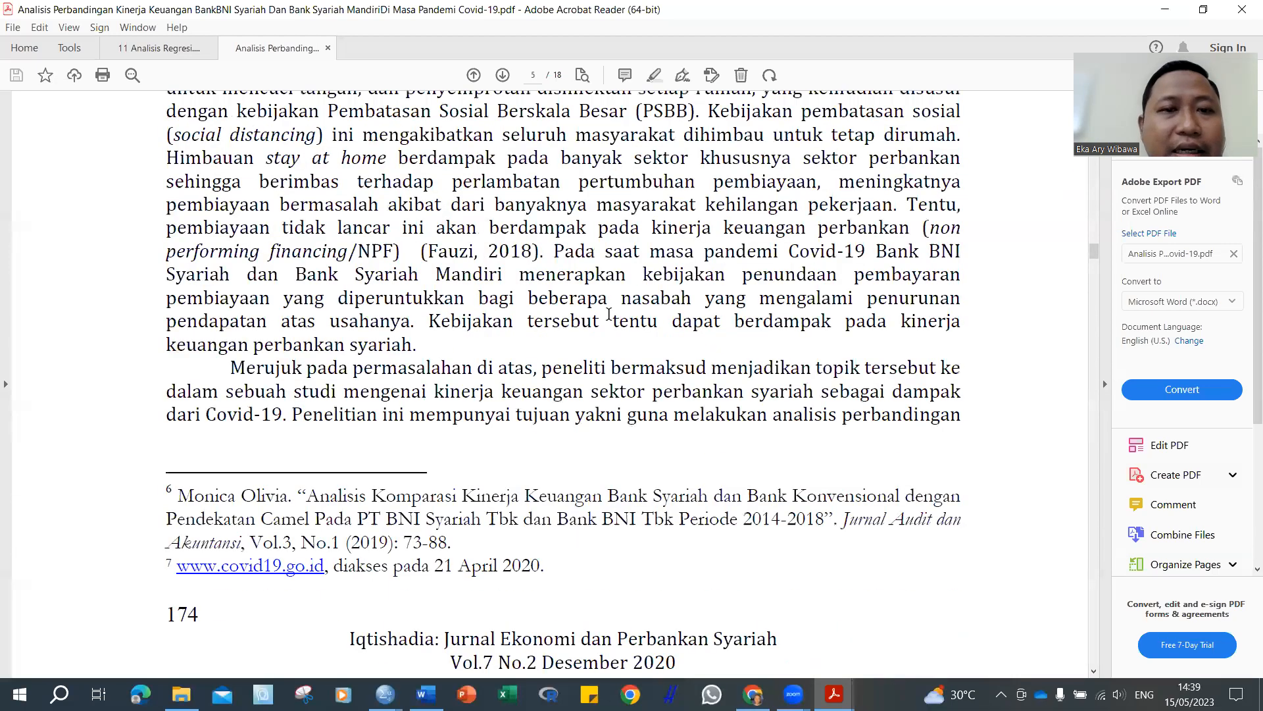
pyautogui.scroll(10, 609, 314)
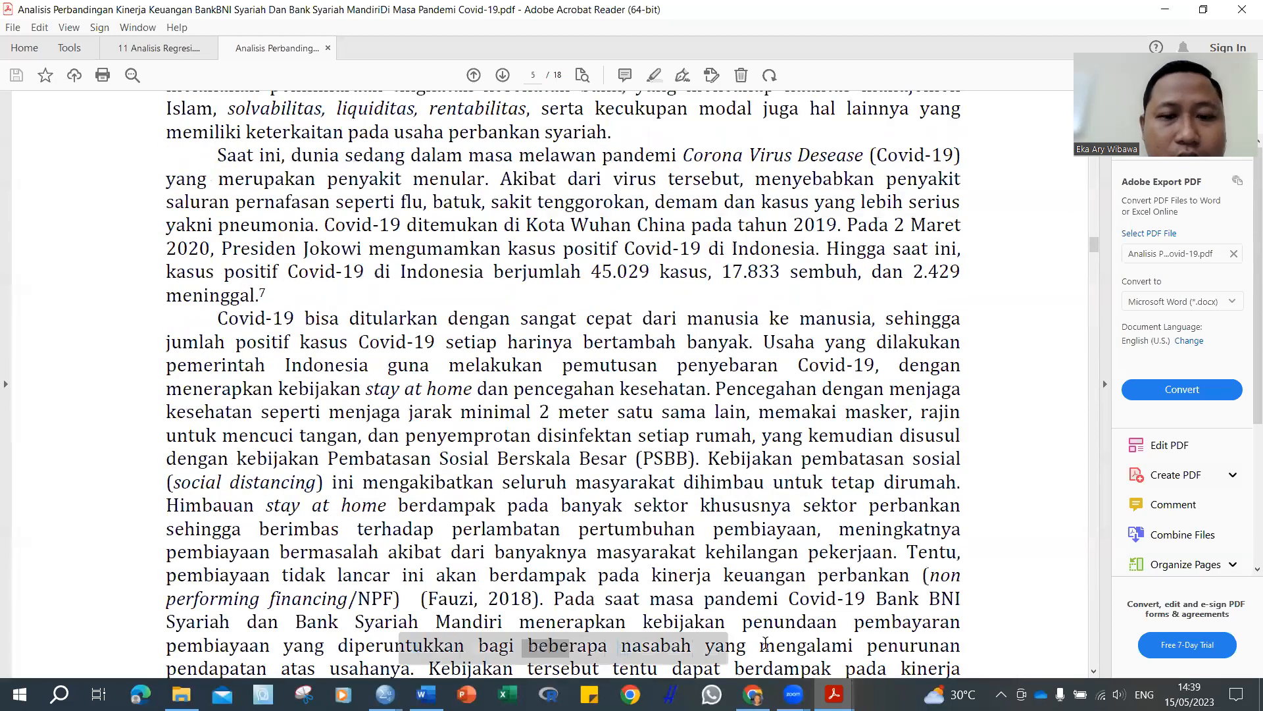
pyautogui.click(478, 648)
pyautogui.click(478, 648)
pyautogui.scroll(10, 652, 364)
pyautogui.scroll(12, 652, 364)
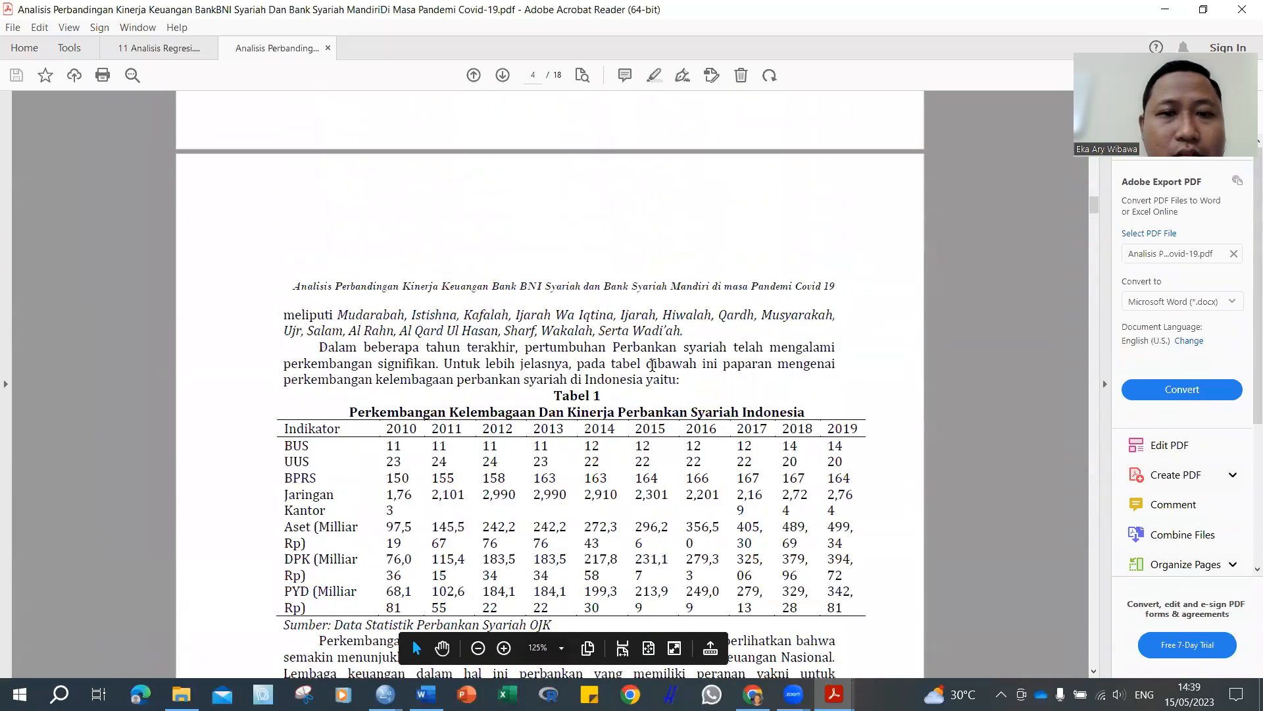
pyautogui.scroll(20, 652, 364)
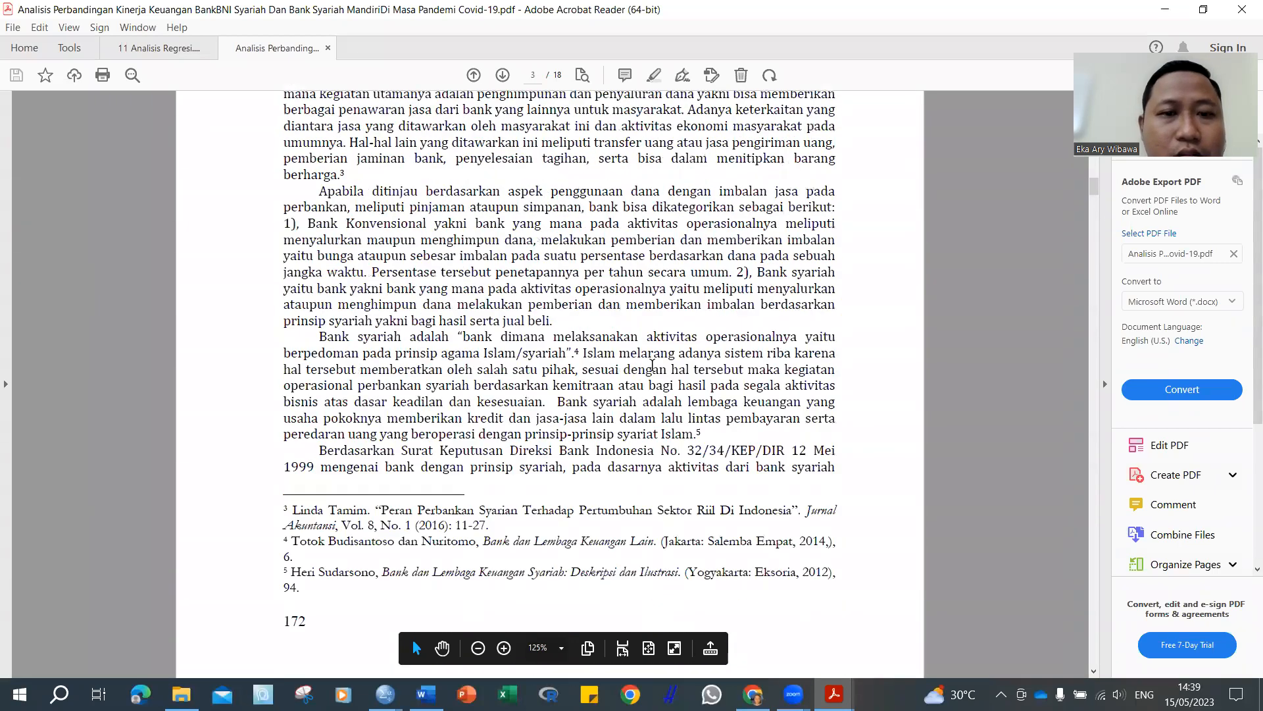
pyautogui.scroll(20, 652, 364)
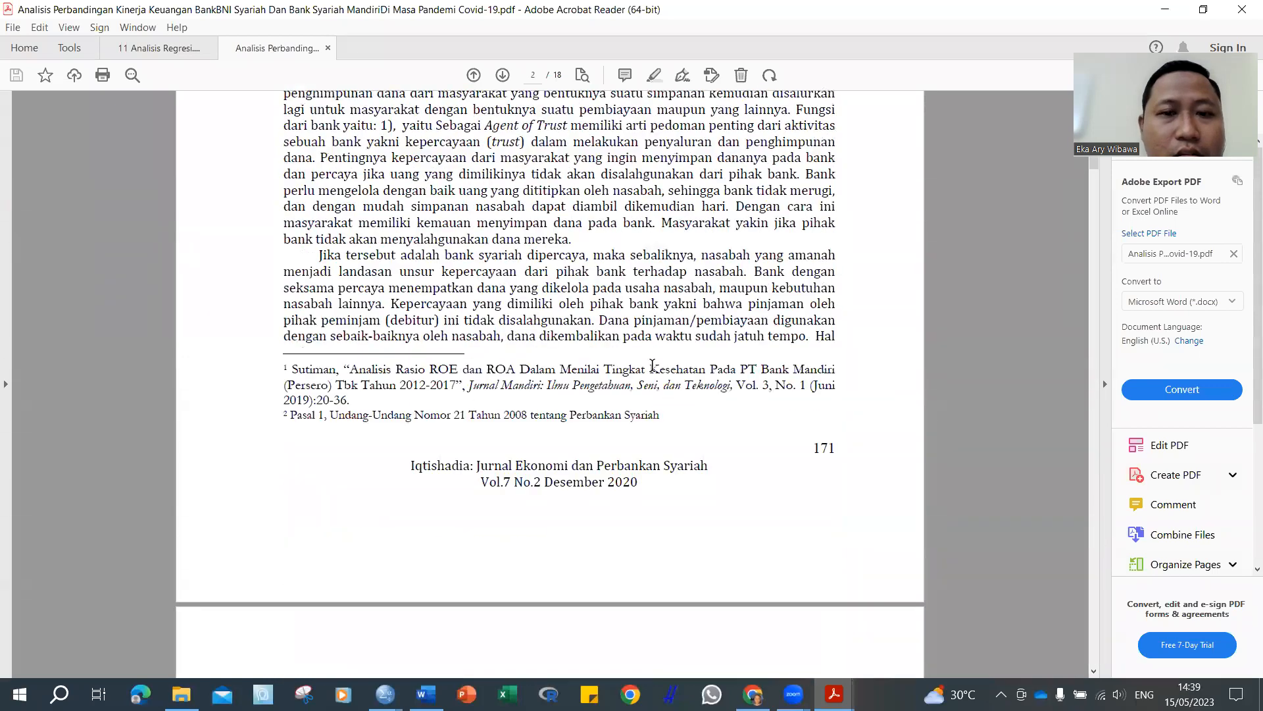
pyautogui.scroll(20, 652, 364)
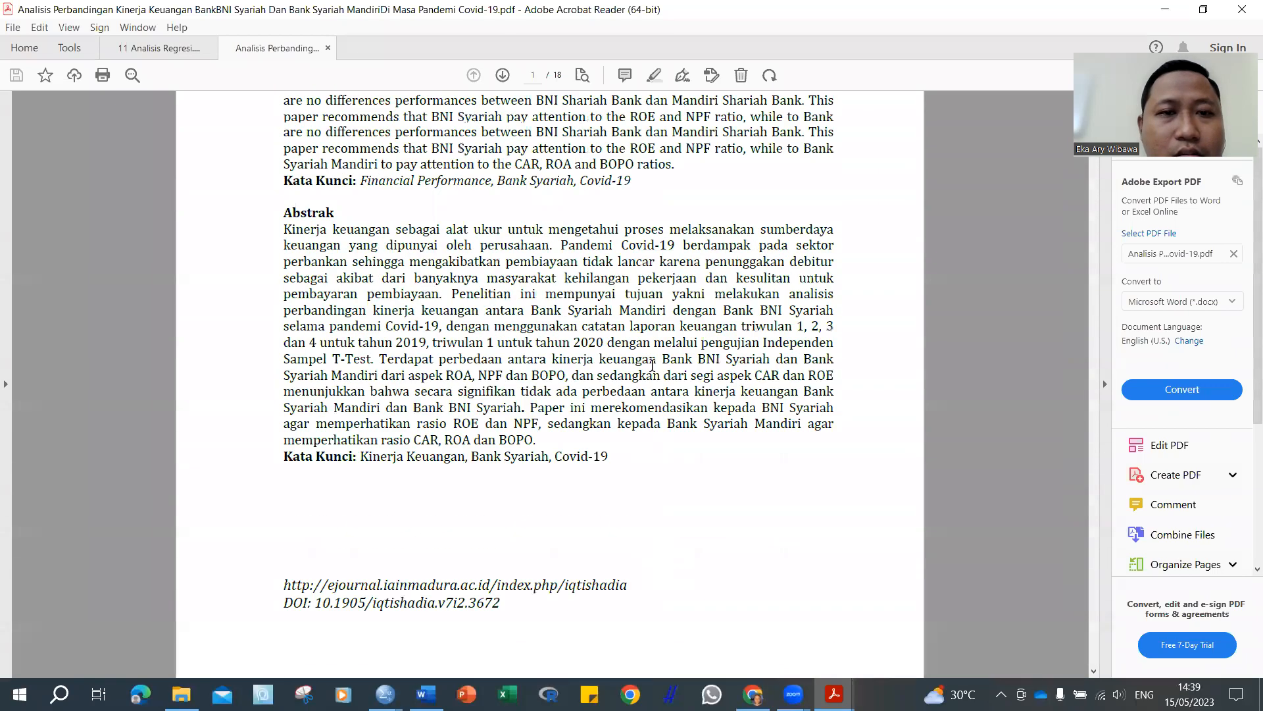
pyautogui.scroll(1, 652, 364)
pyautogui.scroll(3, 652, 364)
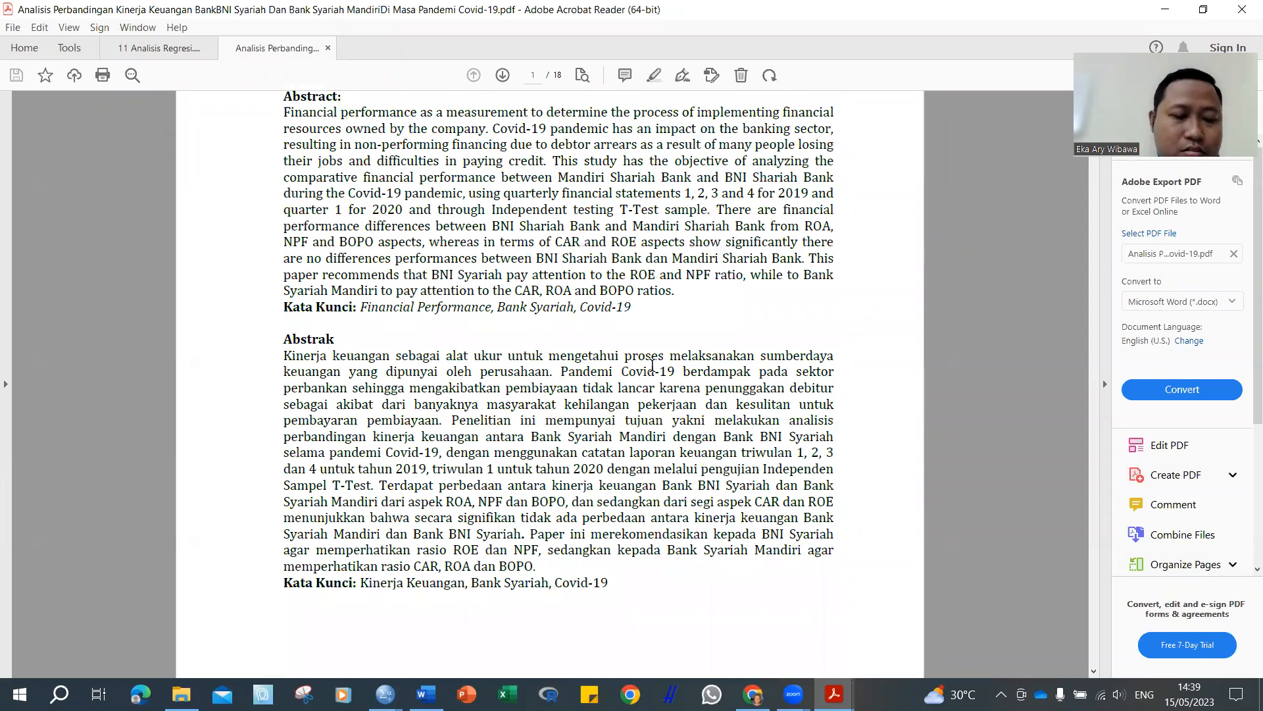
# Step: Search the article for "CAR" and step through the matches to the Capital Adequacy Ratio section
pyautogui.hotkey('ctrl', 'f')
pyautogui.write('CAR')
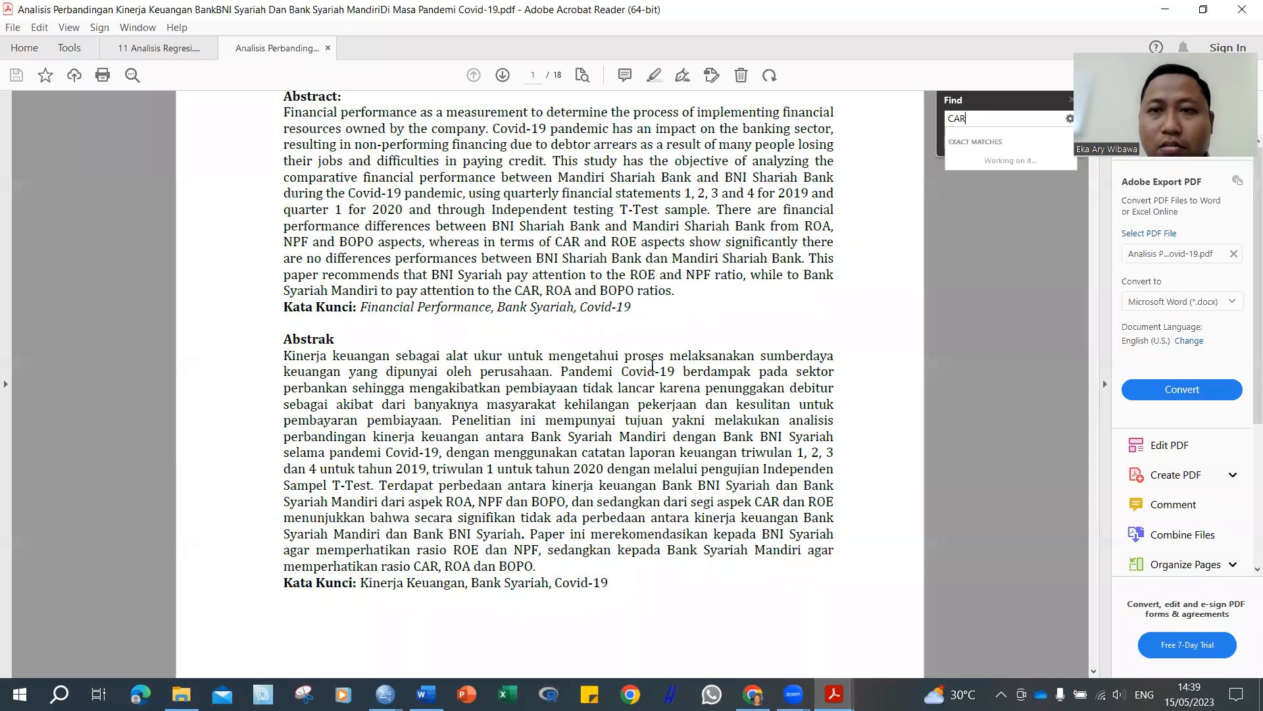
pyautogui.press('Return')
pyautogui.press('Return')
pyautogui.press('Return')
pyautogui.press('Return')
pyautogui.press('Return')
pyautogui.press('Return')
pyautogui.press('Return')
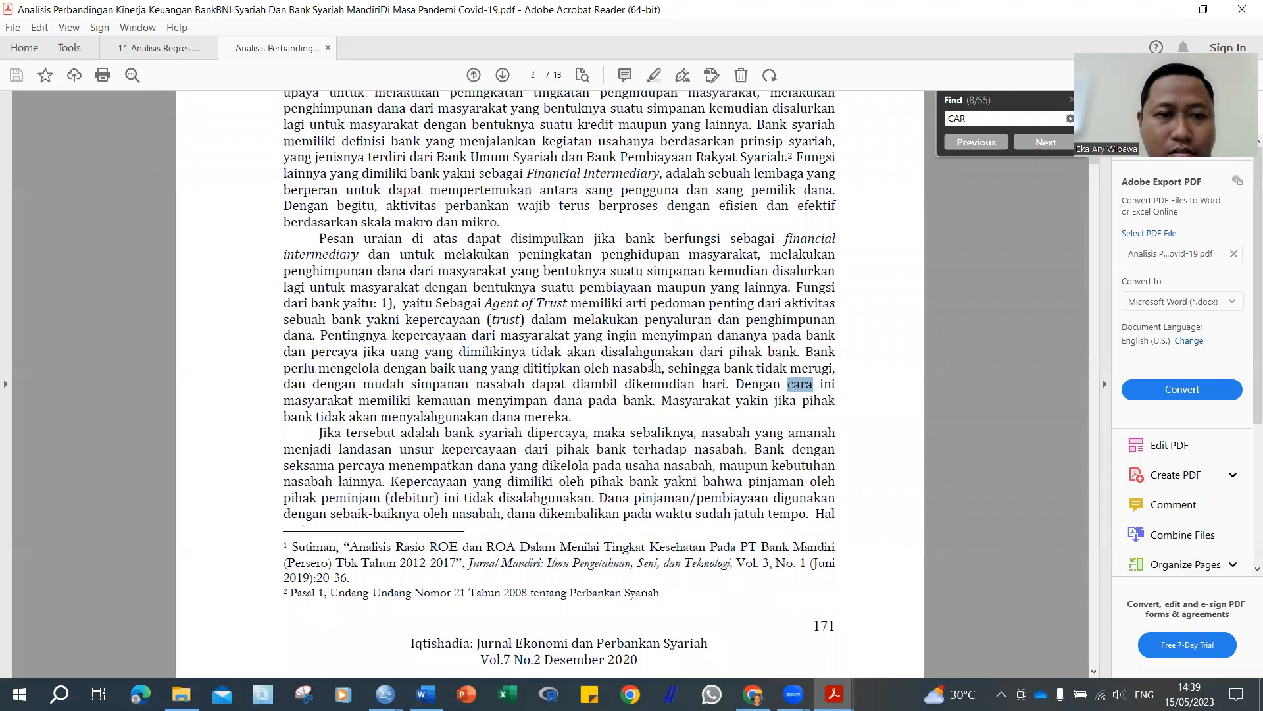
pyautogui.press('Return')
pyautogui.press('Return')
pyautogui.press('Return')
pyautogui.press('Return')
pyautogui.press('Return')
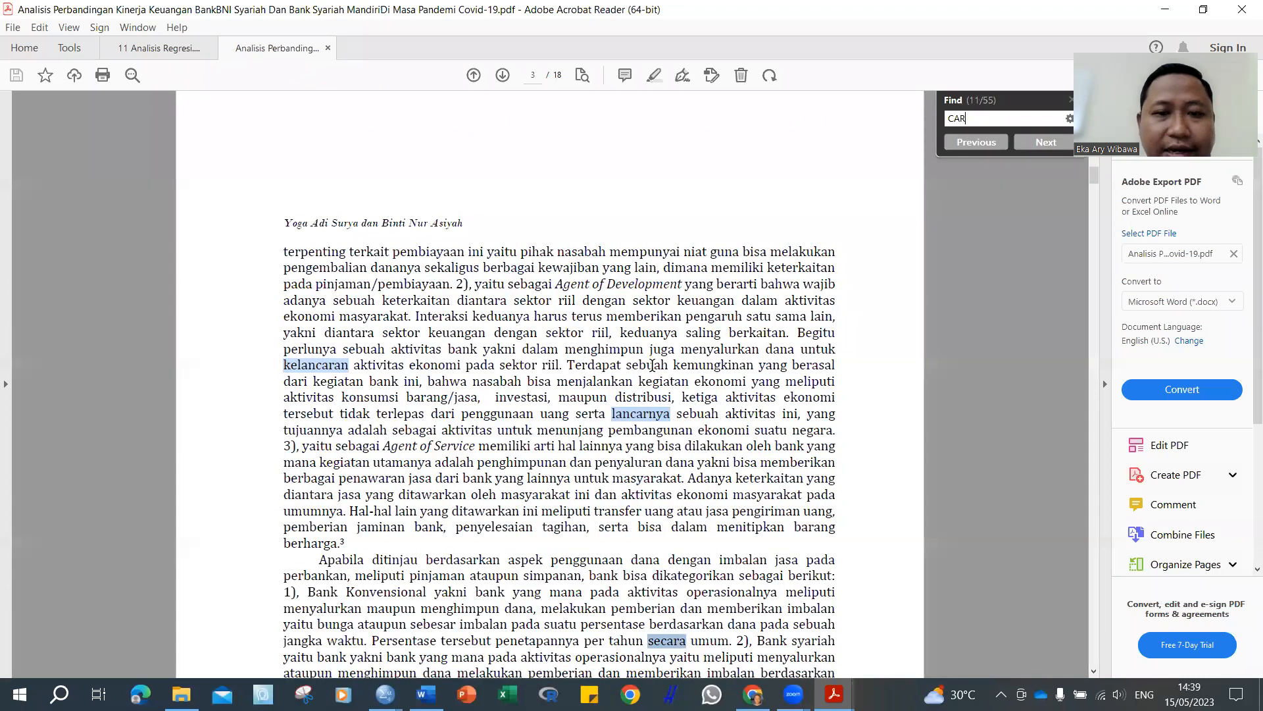
pyautogui.press('Return')
pyautogui.press('Return')
pyautogui.press('Return')
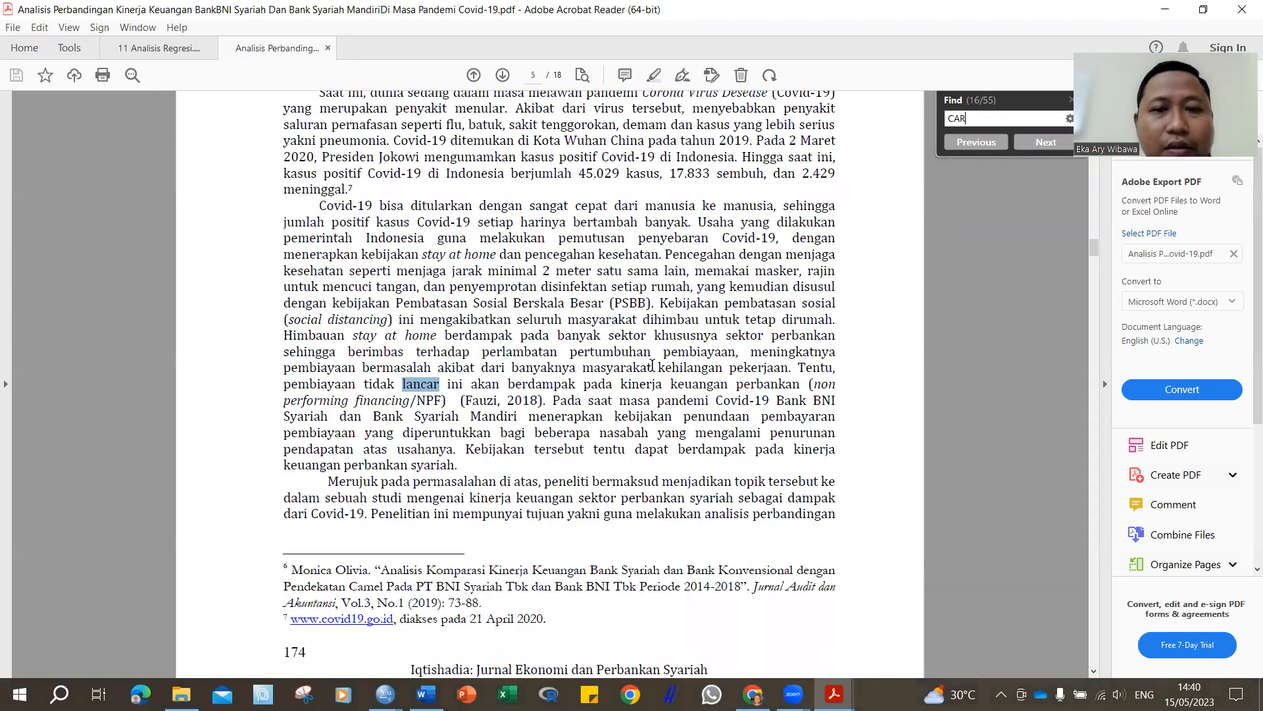
pyautogui.press('Return')
pyautogui.press('Return')
pyautogui.press('Return')
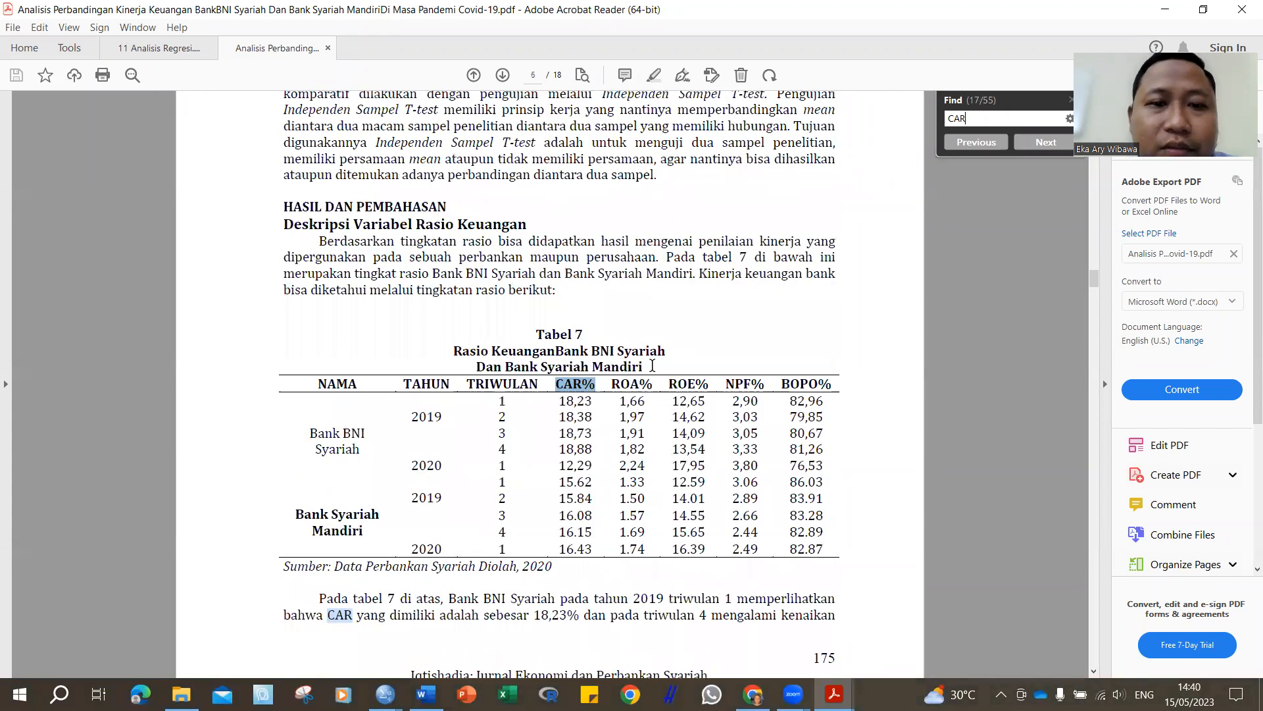
pyautogui.press('Return')
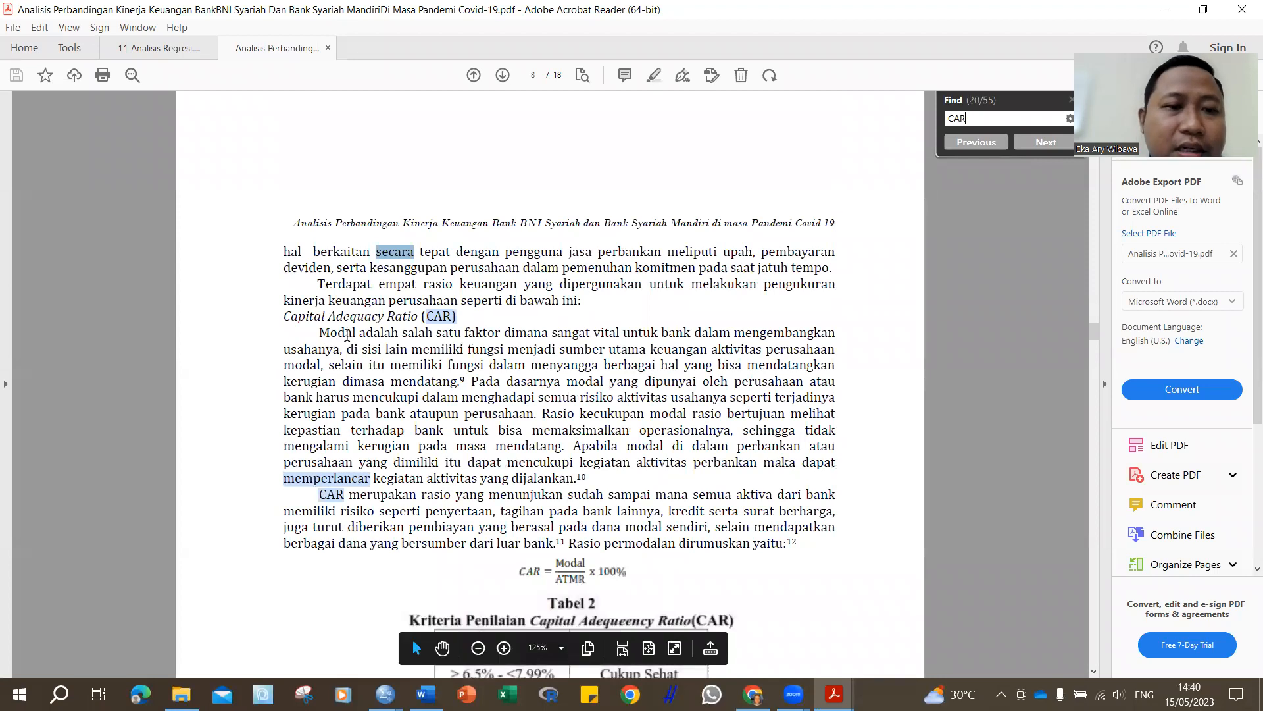
# Step: Copy the heading "Capital Adequacy Ratio (CAR)" from the article and check the CAR t-test tables in the Word document
pyautogui.moveTo(285, 317); pyautogui.dragTo(457, 317)
pyautogui.rightClick(454, 331)
pyautogui.click(460, 335)
pyautogui.click(427, 695)
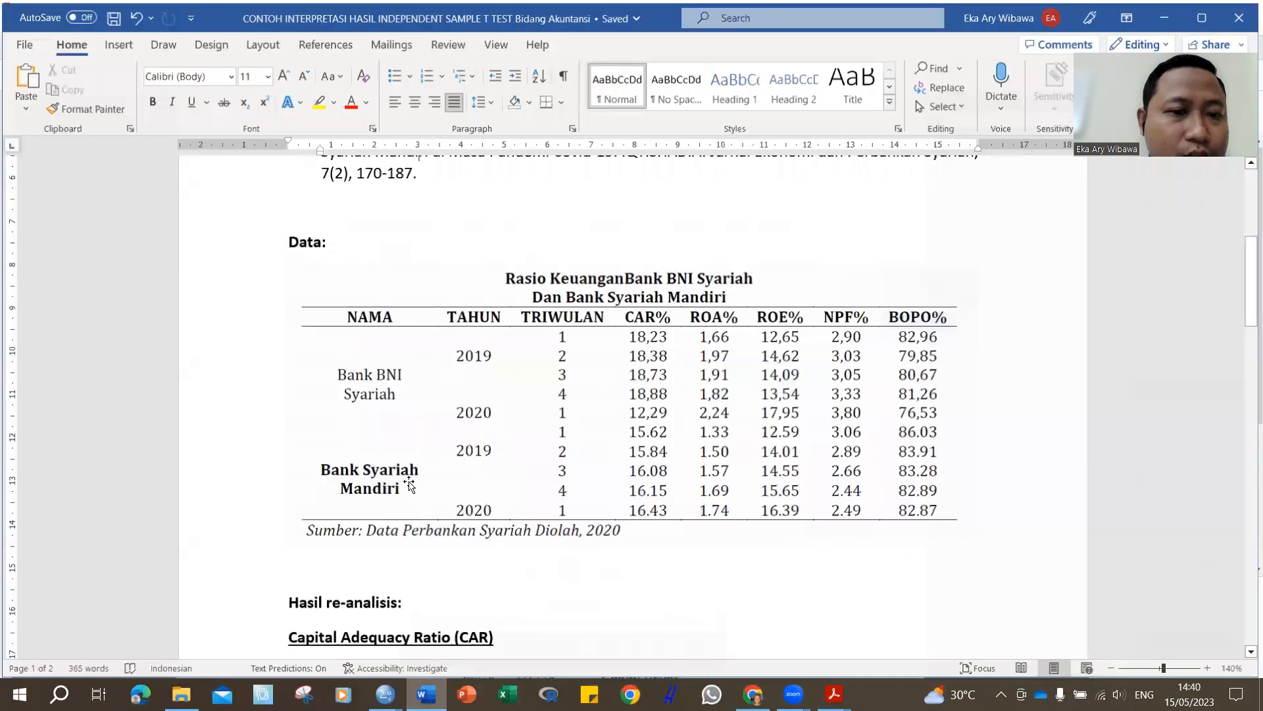
pyautogui.scroll(-5, 463, 518)
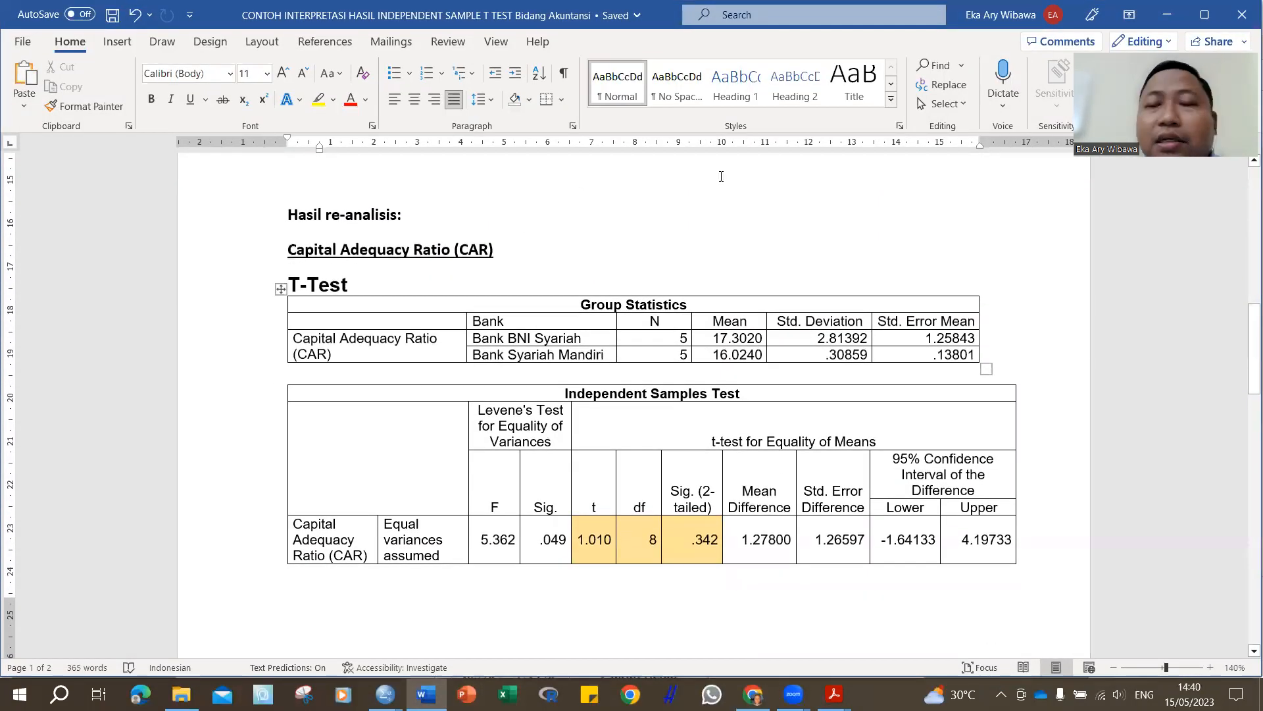
pyautogui.click(1174, 16)
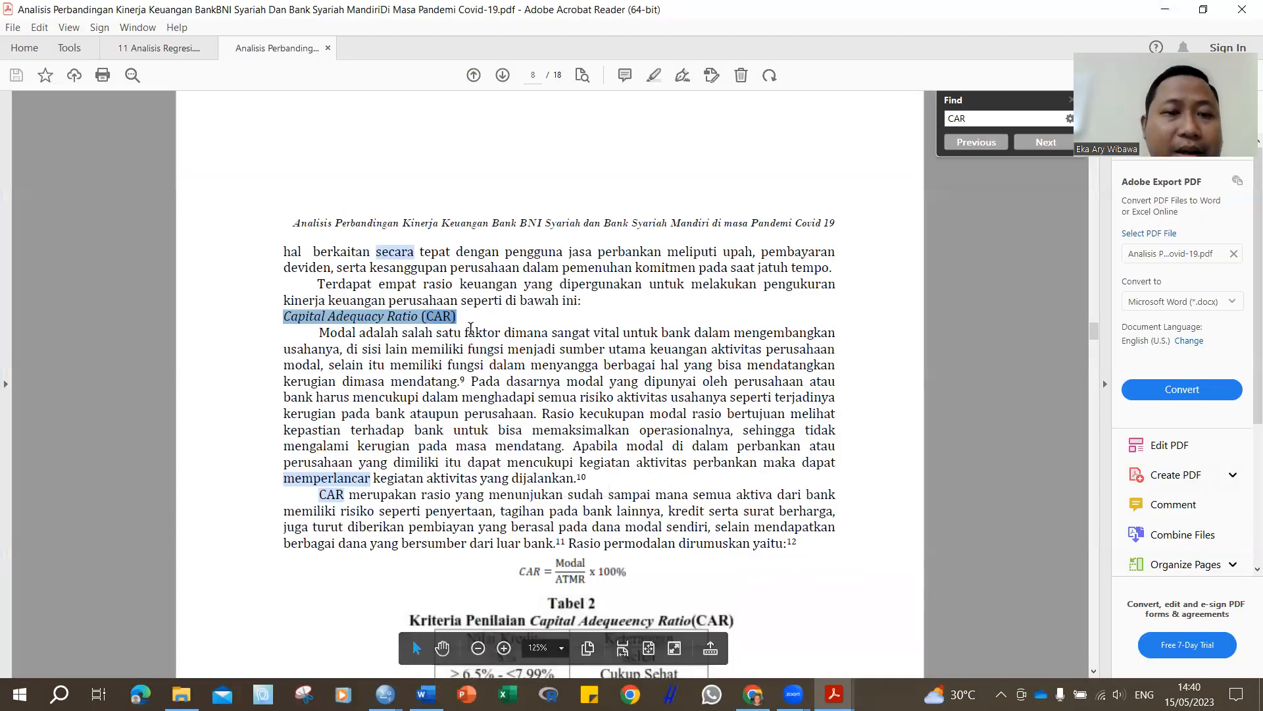
# Step: Switch back to the Untitled2 dataset in SPSS and paste "Capital Adequacy Ratio (CAR)" as the label of VAR00001
pyautogui.moveTo(388, 691)
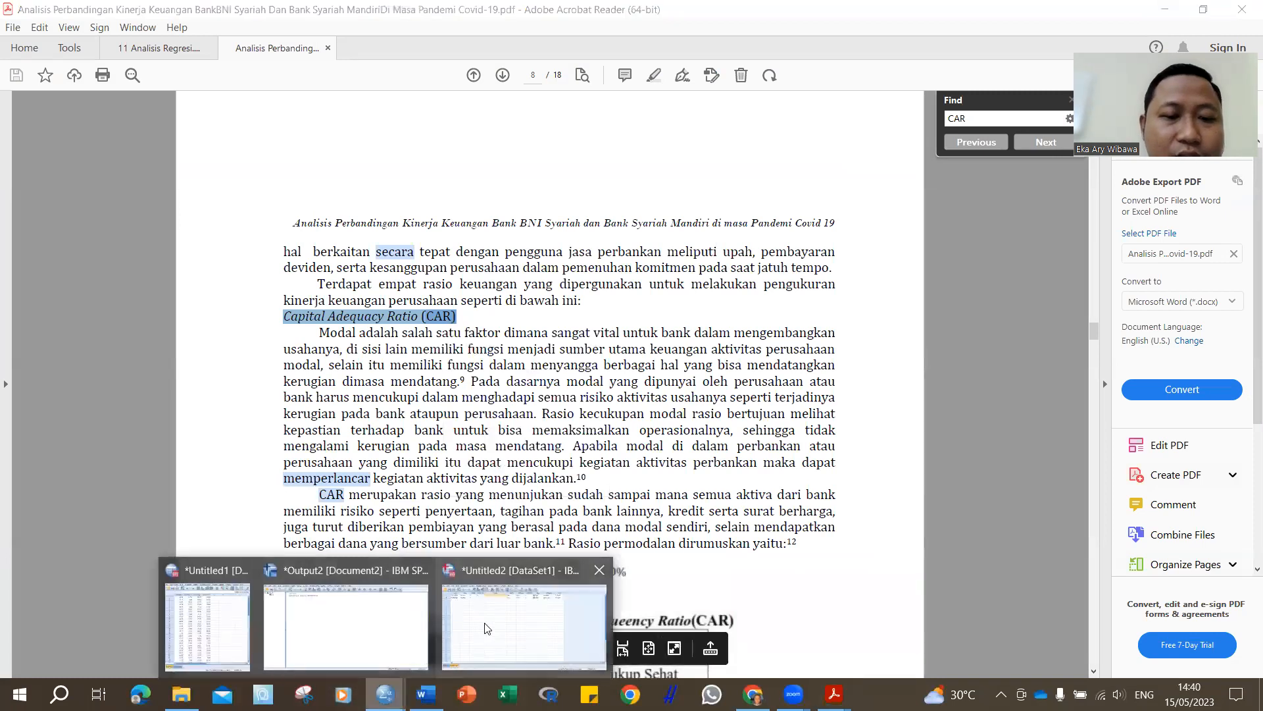
pyautogui.click(520, 631)
pyautogui.rightClick(445, 110)
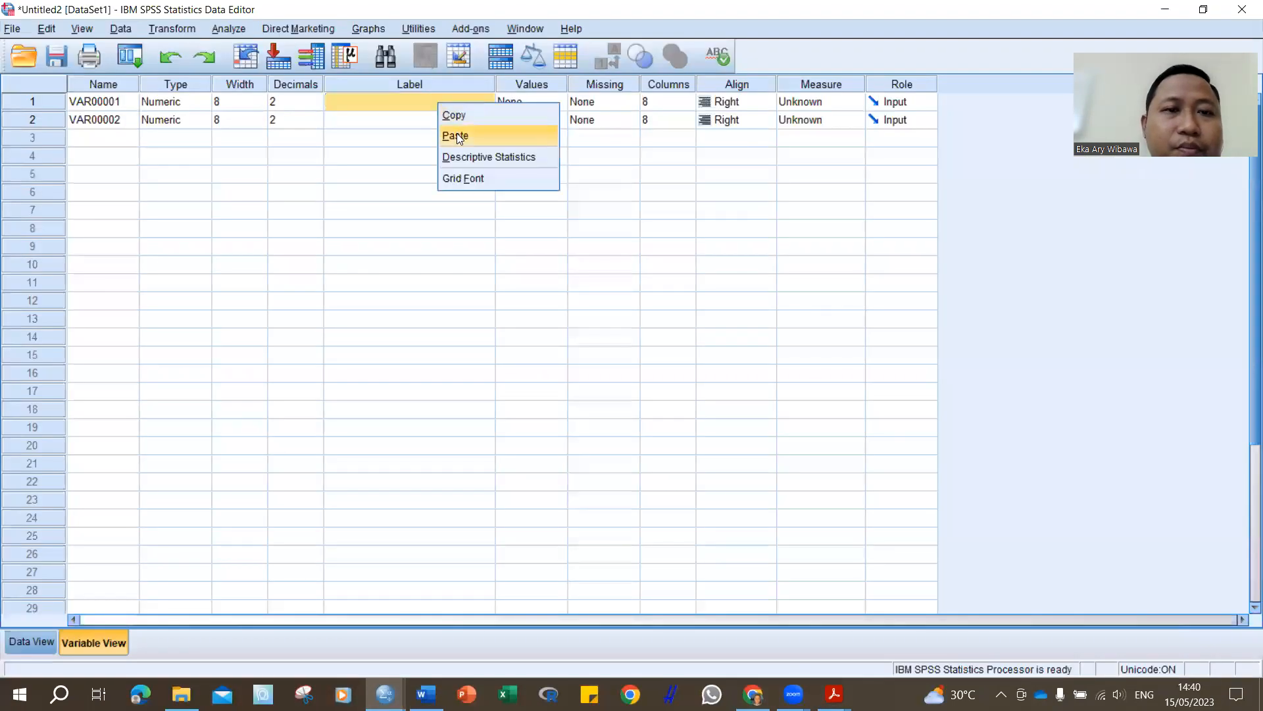
pyautogui.click(455, 135)
# Step: Set the label of VAR00002 to "Bank" and check the group codes in the data grid before returning to the variable definitions
pyautogui.click(419, 124)
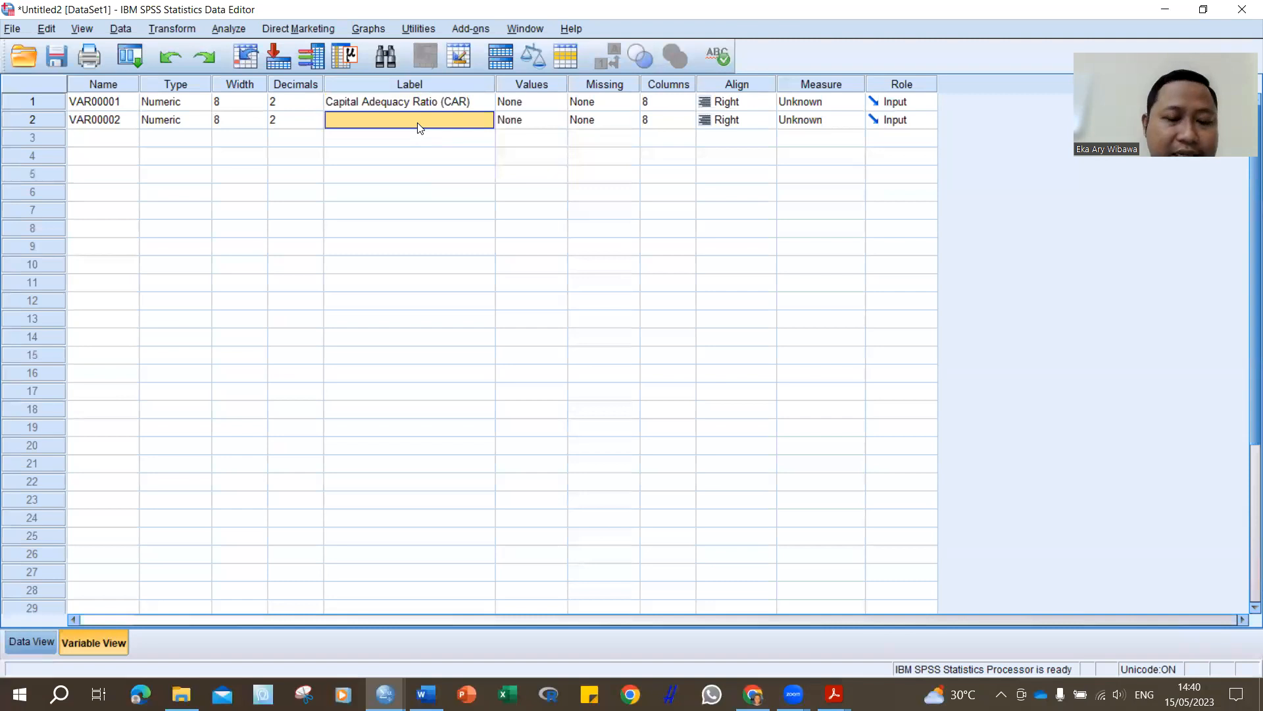
pyautogui.write('Banka')
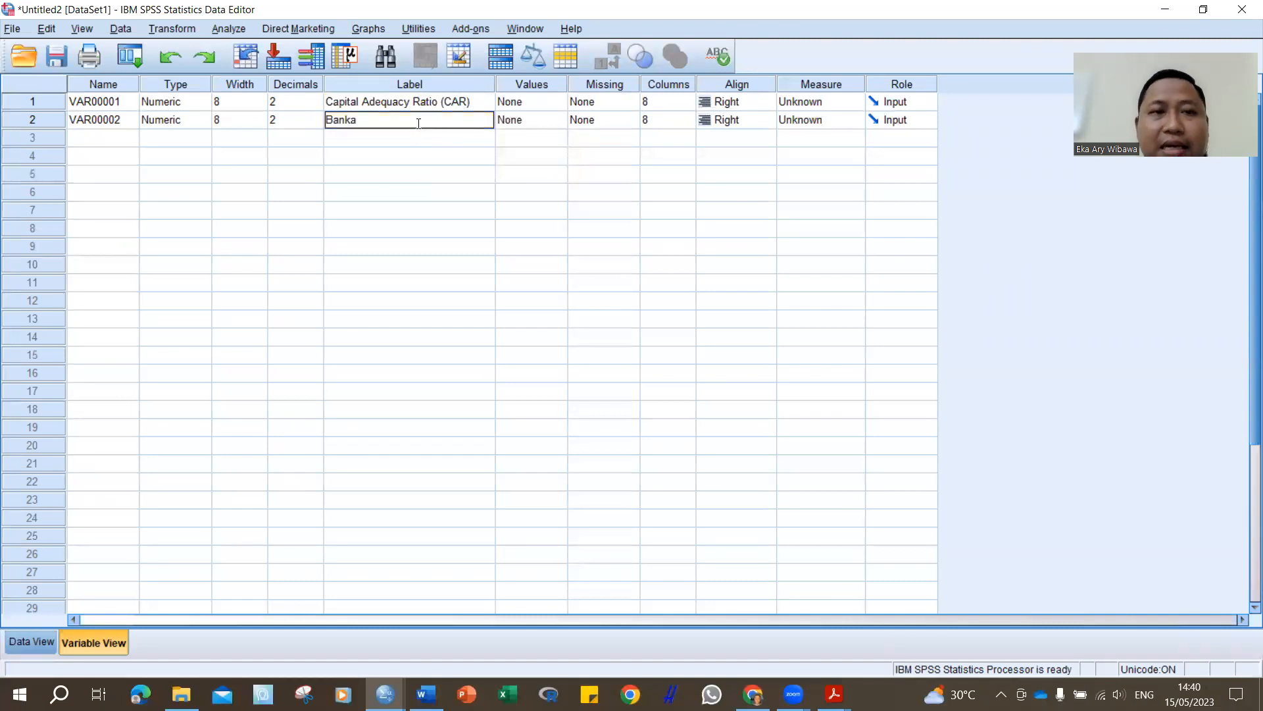
pyautogui.press('BackSpace')
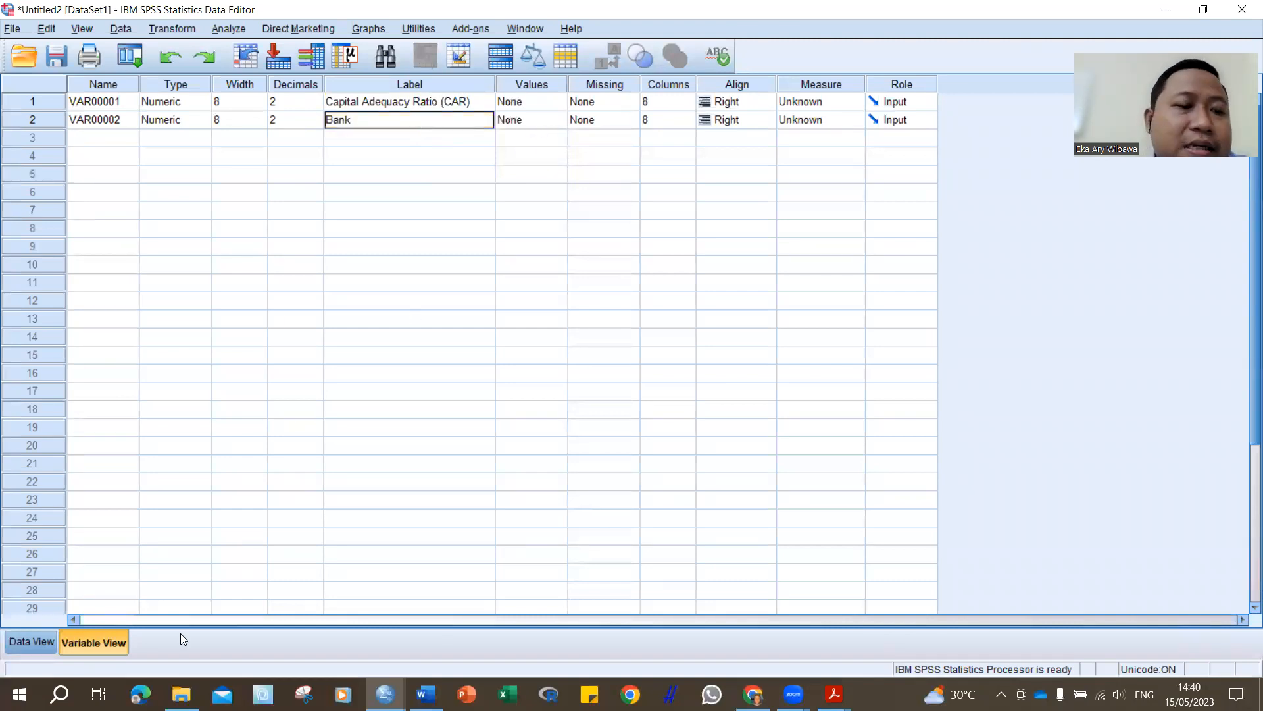
pyautogui.click(27, 644)
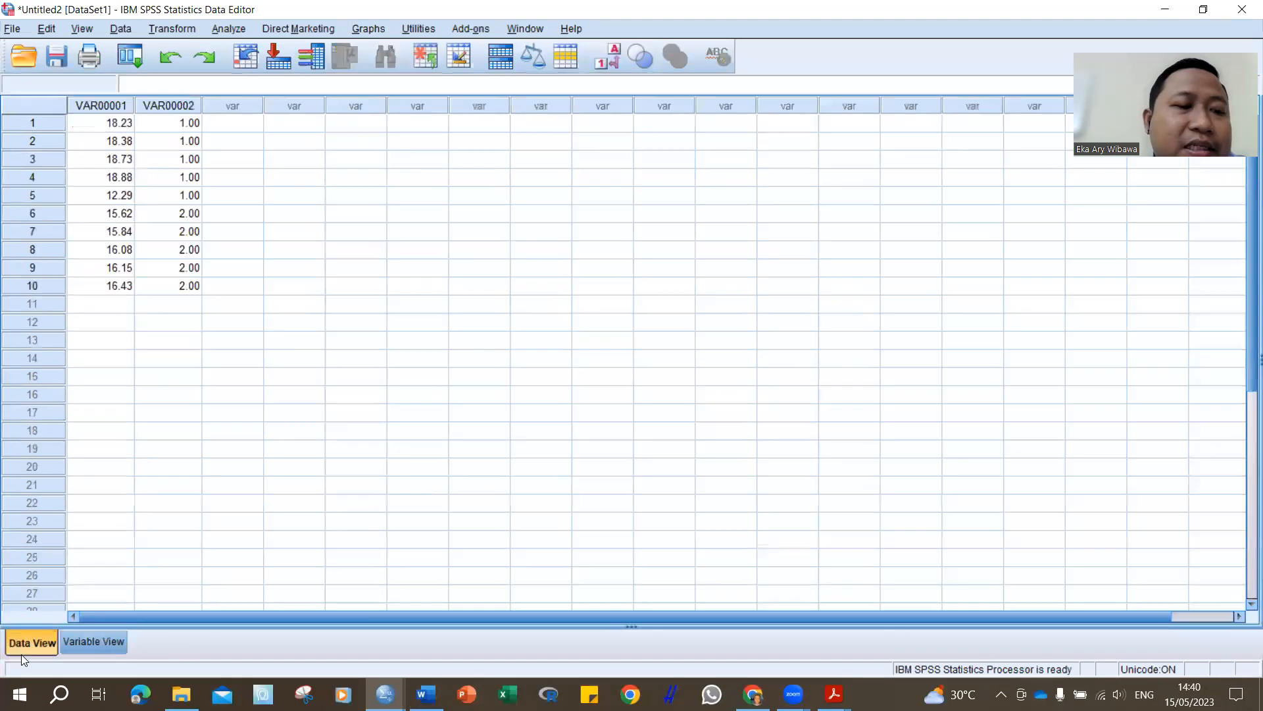
pyautogui.click(82, 643)
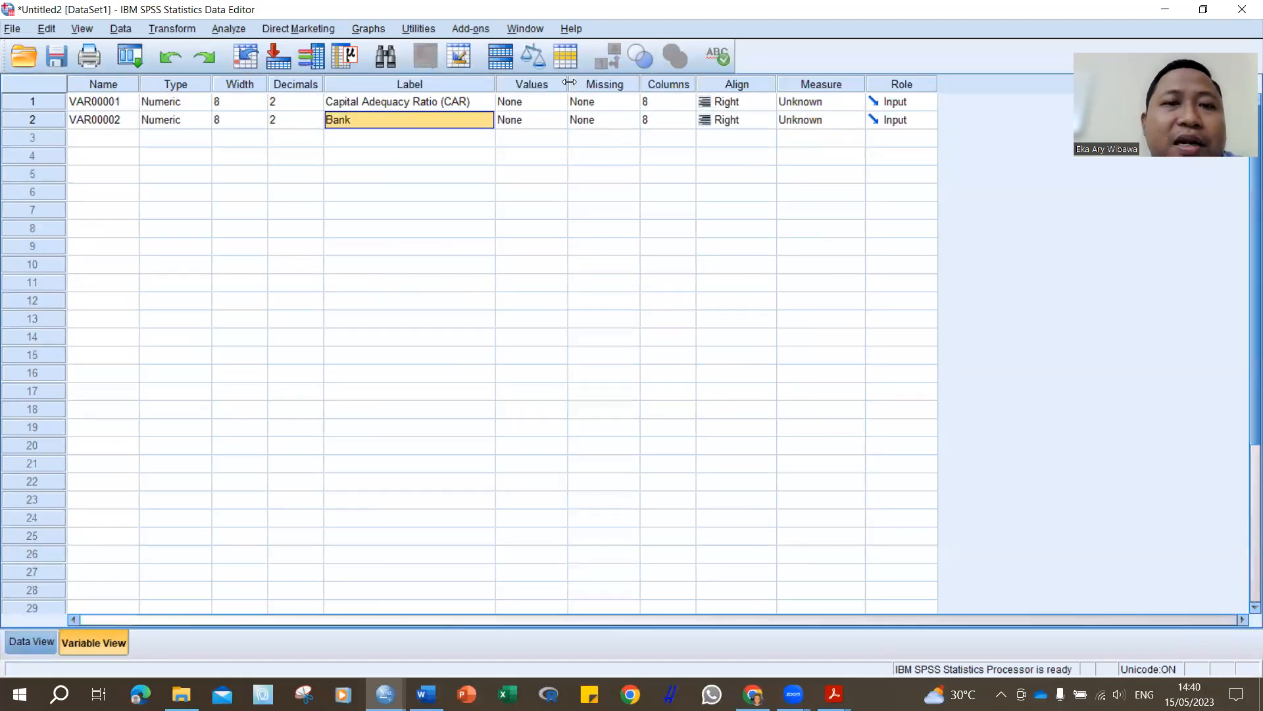
# Step: Widen the Values column in the variable definitions and check the group codes in the data grid
pyautogui.moveTo(568, 84); pyautogui.dragTo(634, 87)
pyautogui.click(538, 123)
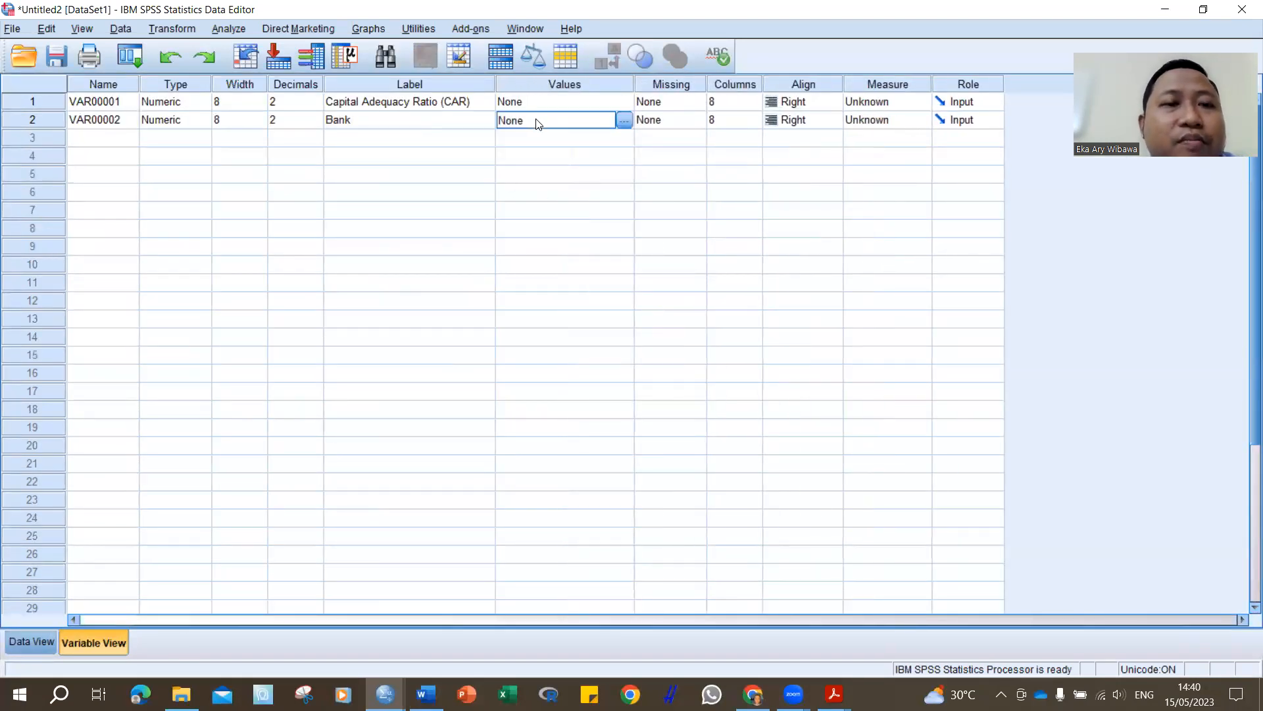
pyautogui.click(49, 645)
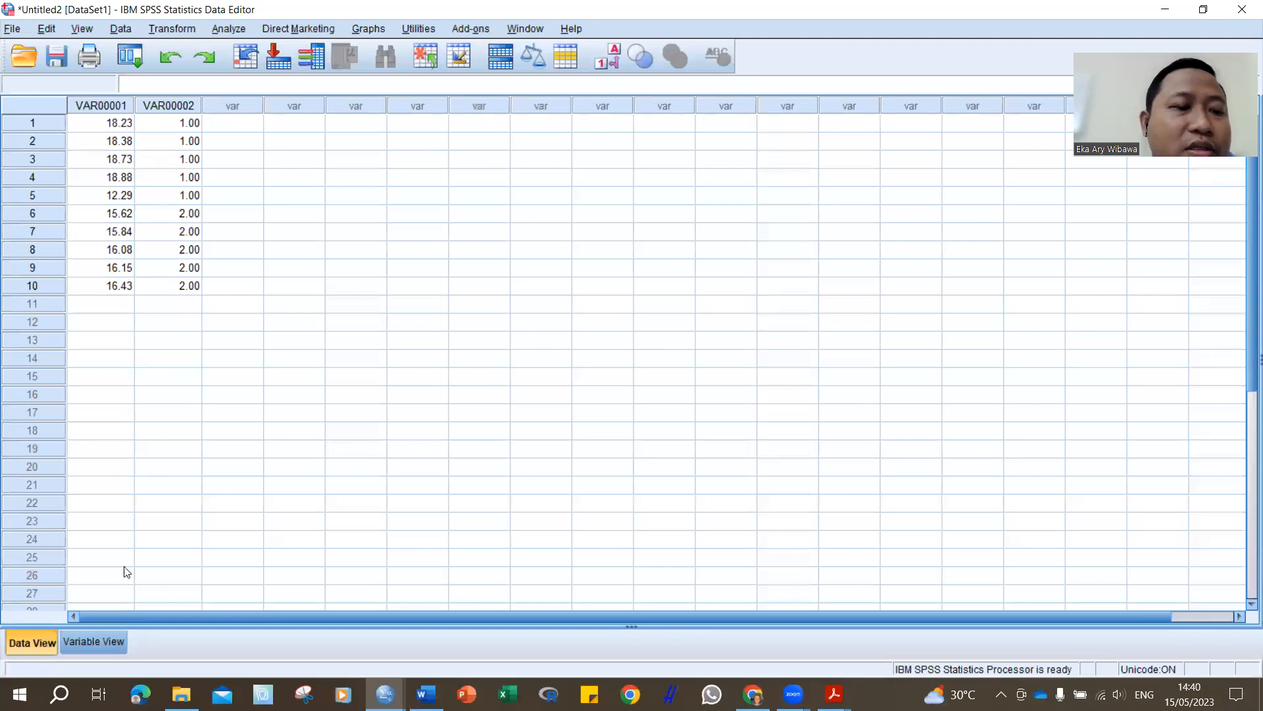
pyautogui.click(100, 644)
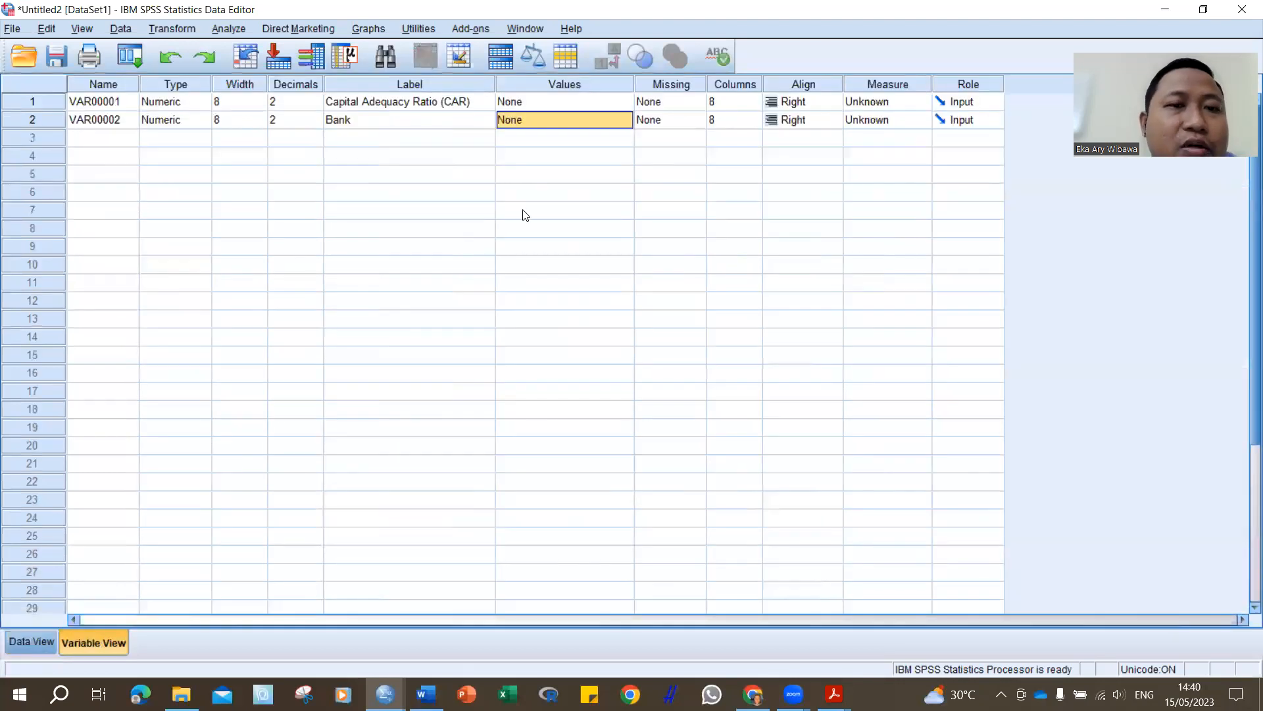
pyautogui.click(387, 127)
pyautogui.click(514, 120)
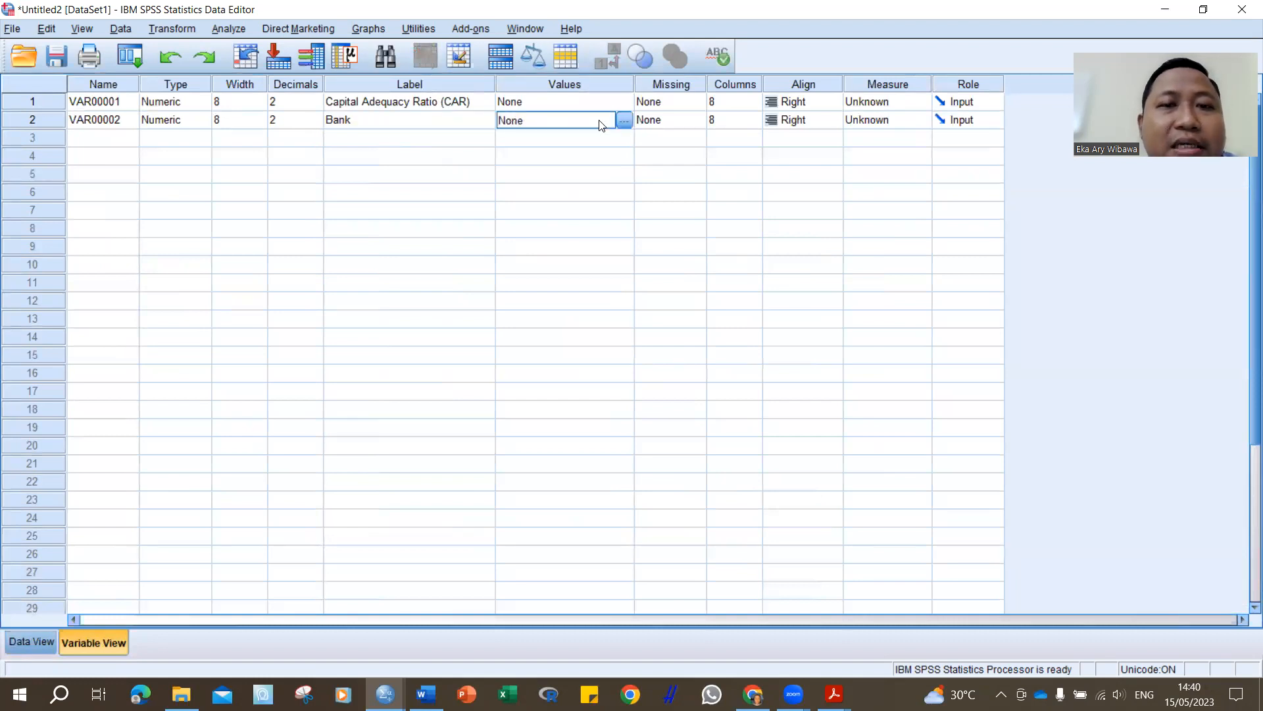
pyautogui.click(622, 120)
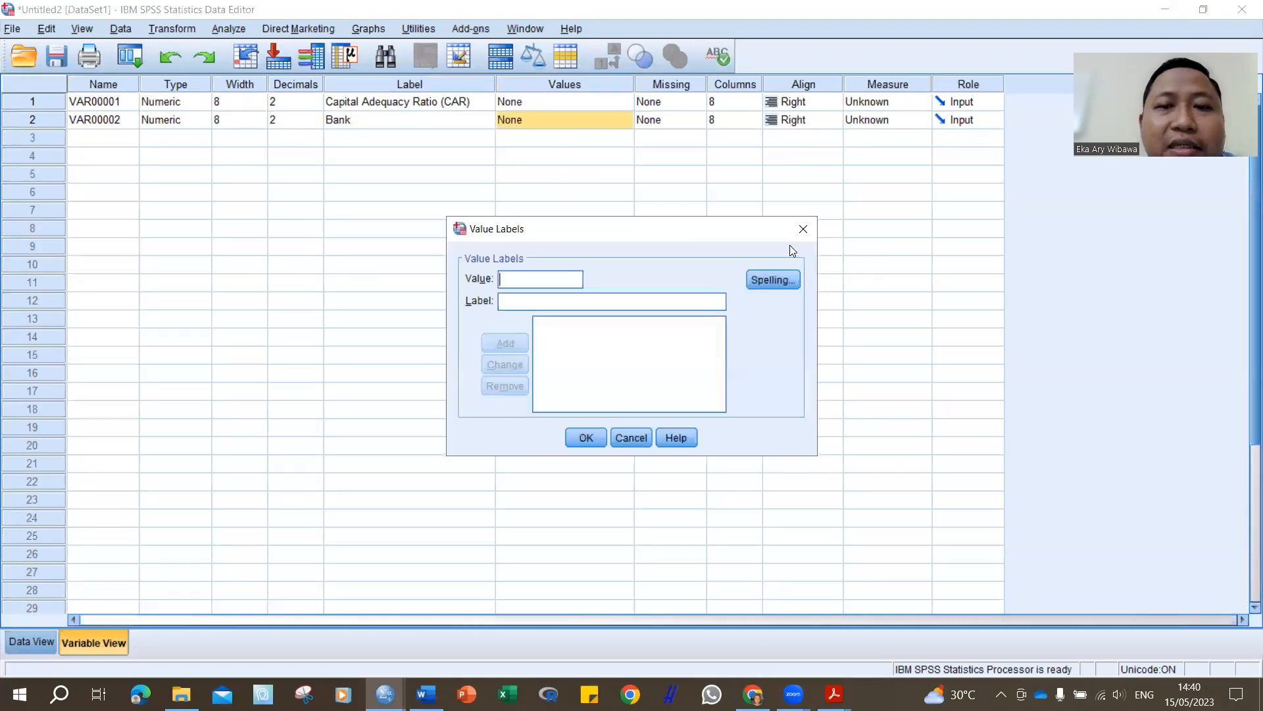
pyautogui.click(804, 228)
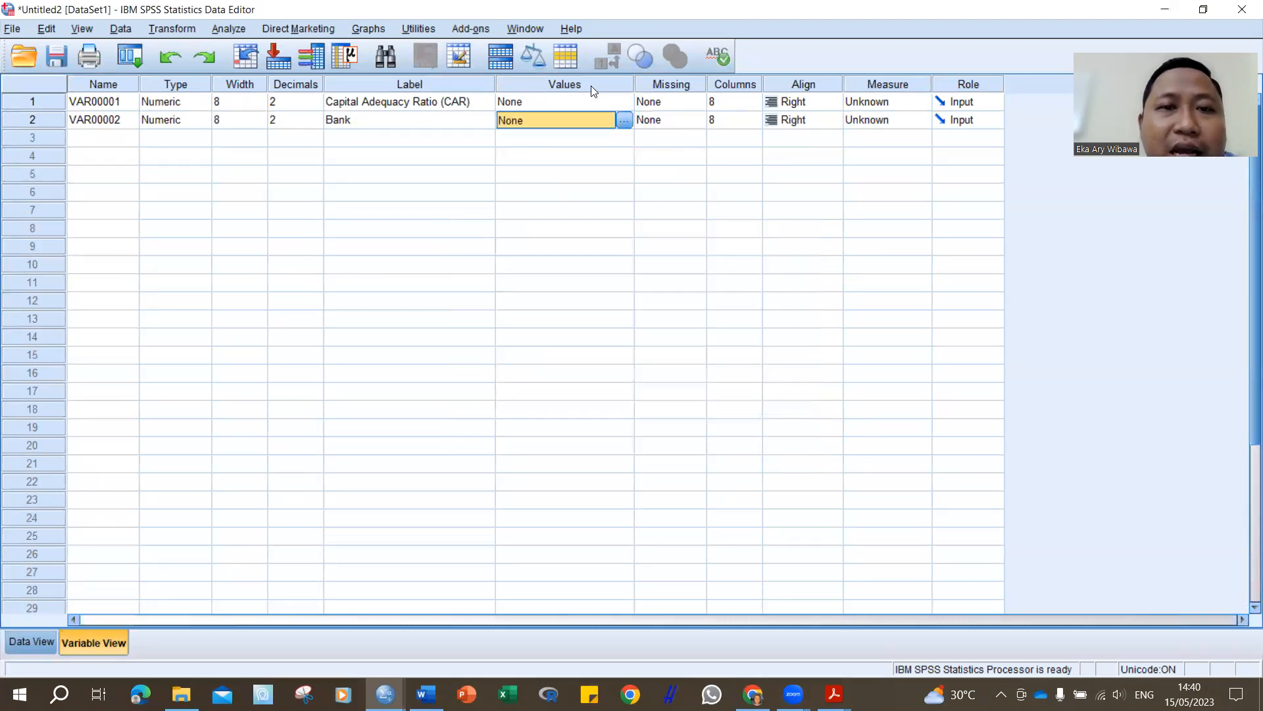
pyautogui.click(466, 126)
# Step: Start a value label for VAR00002 with value 1, and copy the name "Bank BNI Syariah" from Tabel 7 in the Acrobat Reader article
pyautogui.click(533, 125)
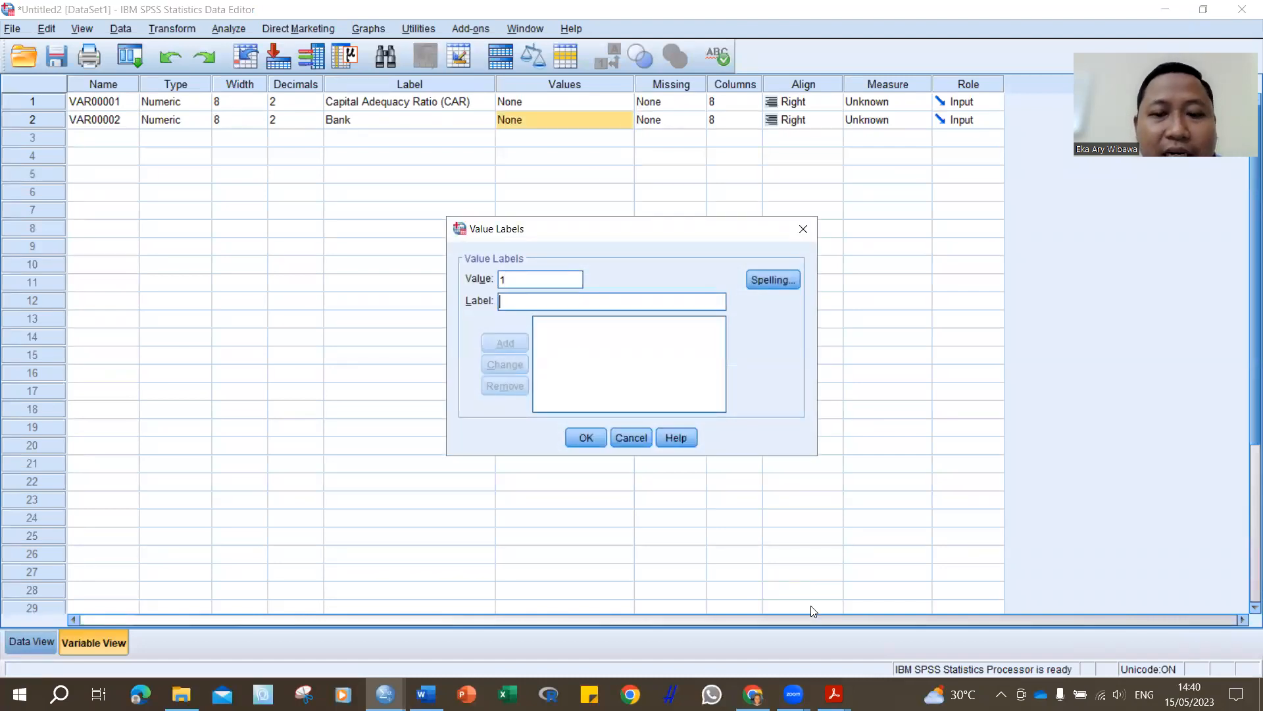
pyautogui.moveTo(834, 694)
pyautogui.click(903, 651)
pyautogui.scroll(20, 455, 338)
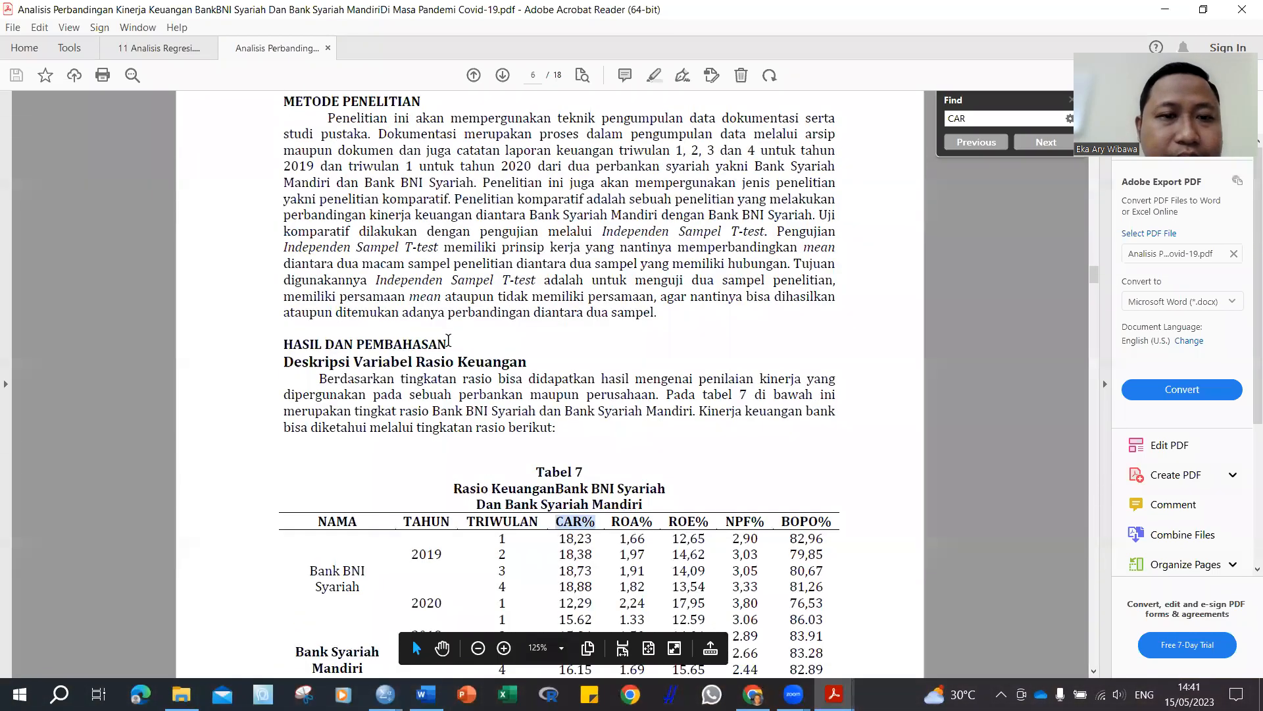
pyautogui.scroll(-3, 448, 340)
pyautogui.moveTo(311, 411); pyautogui.dragTo(355, 431)
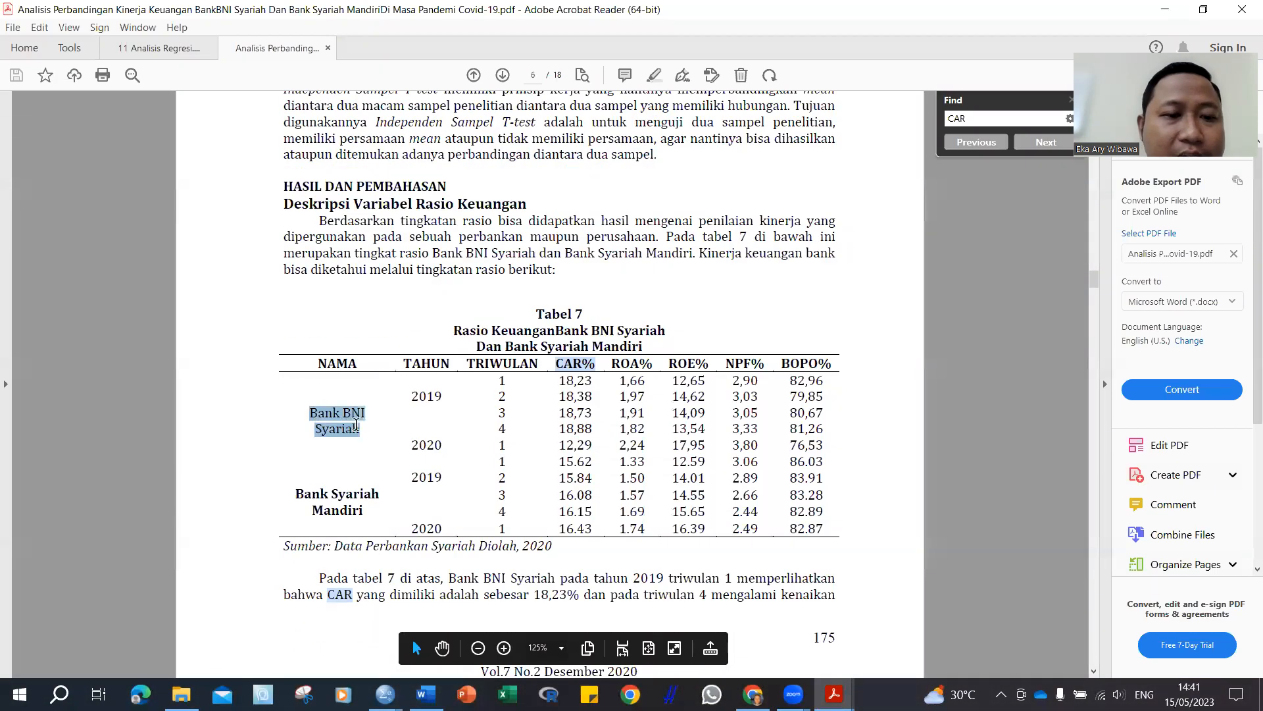
pyautogui.rightClick(353, 432)
pyautogui.click(377, 440)
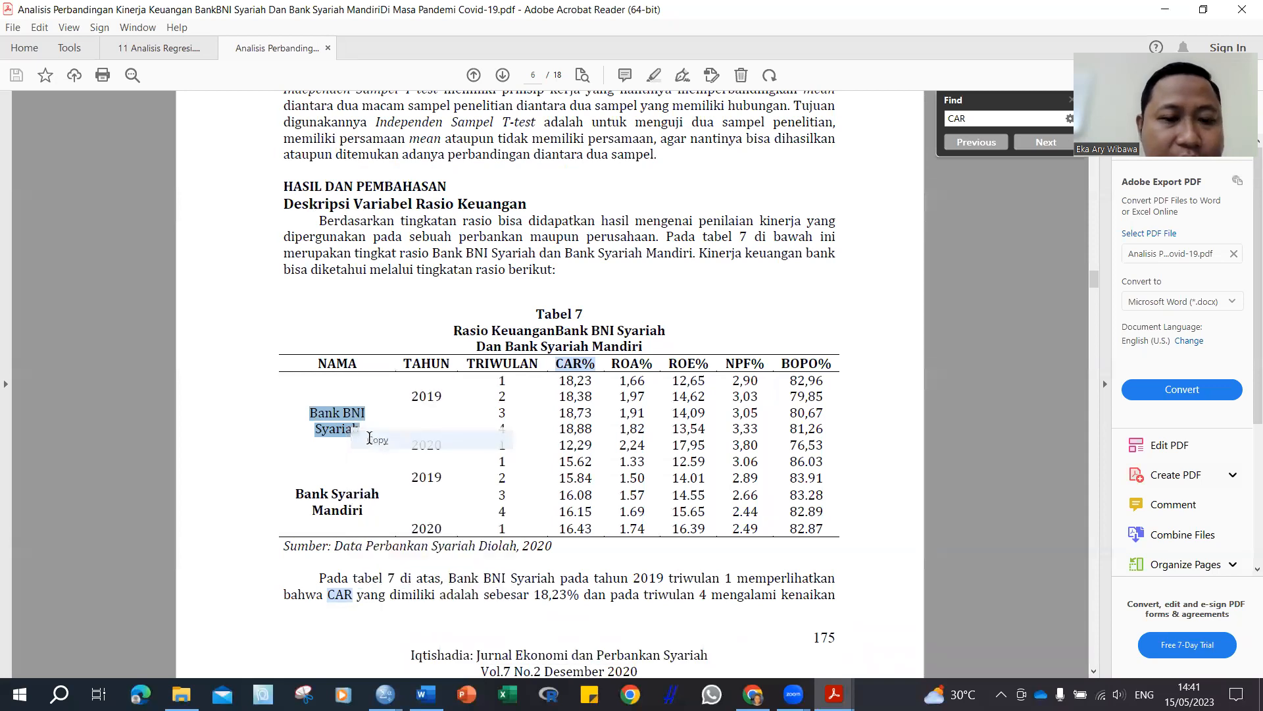
# Step: Switch back to the Untitled2 dataset in SPSS, add "Bank BNI Syariah" as the label of value 1, and enter 2 as the next value
pyautogui.moveTo(385, 694)
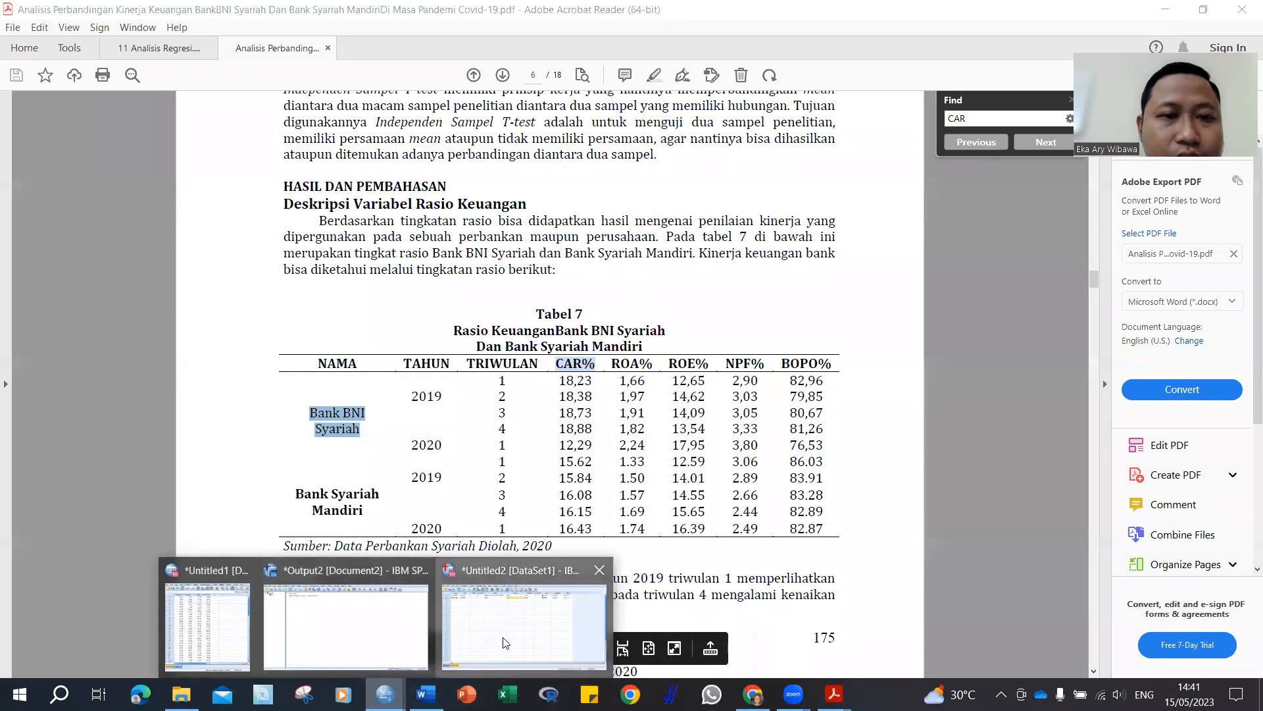
pyautogui.click(523, 625)
pyautogui.hotkey('ctrl', 'v')
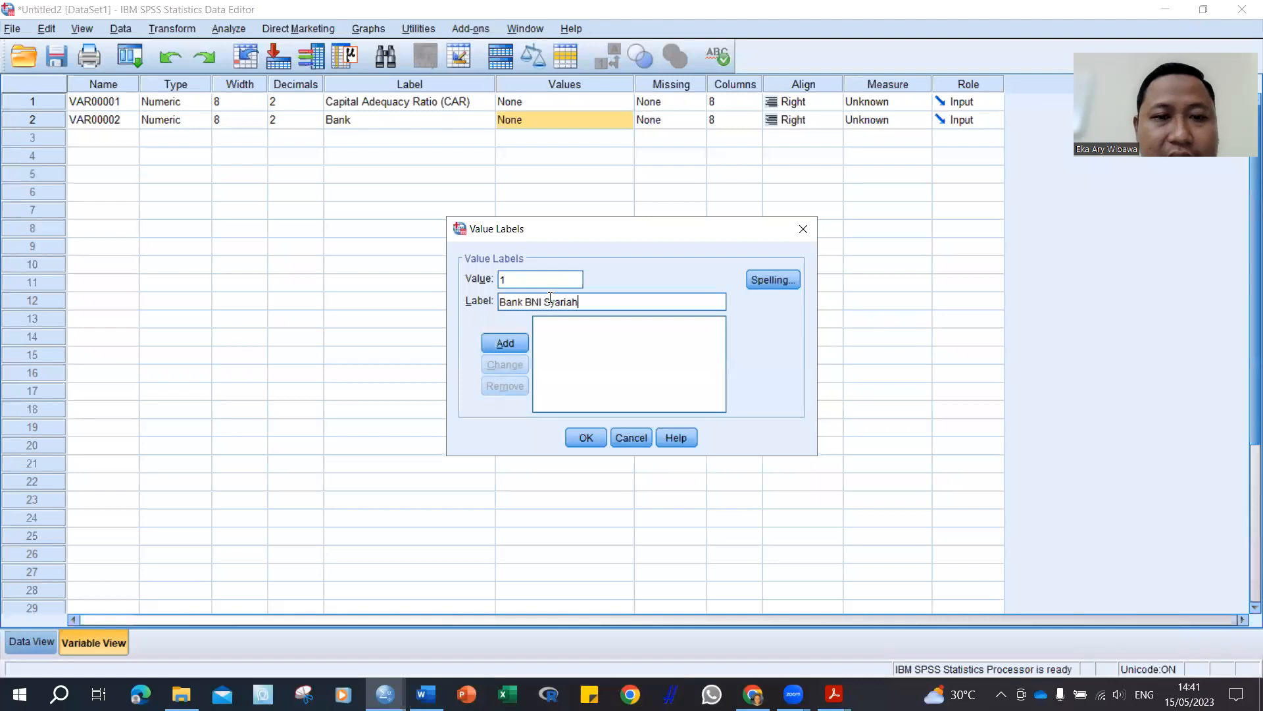
pyautogui.click(519, 347)
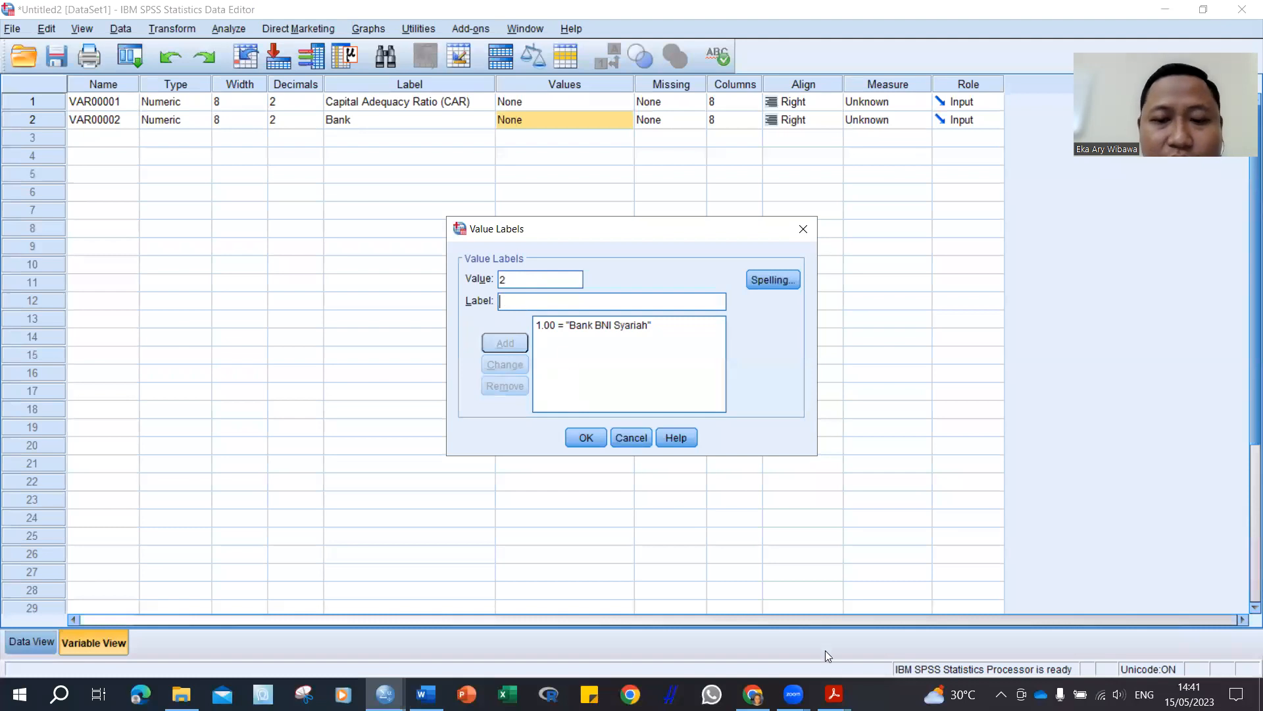
# Step: Switch to the article in Acrobat Reader and copy the name "Bank Syariah Mandiri" from Tabel 7
pyautogui.moveTo(834, 694)
pyautogui.click(885, 628)
pyautogui.moveTo(290, 484); pyautogui.dragTo(356, 516)
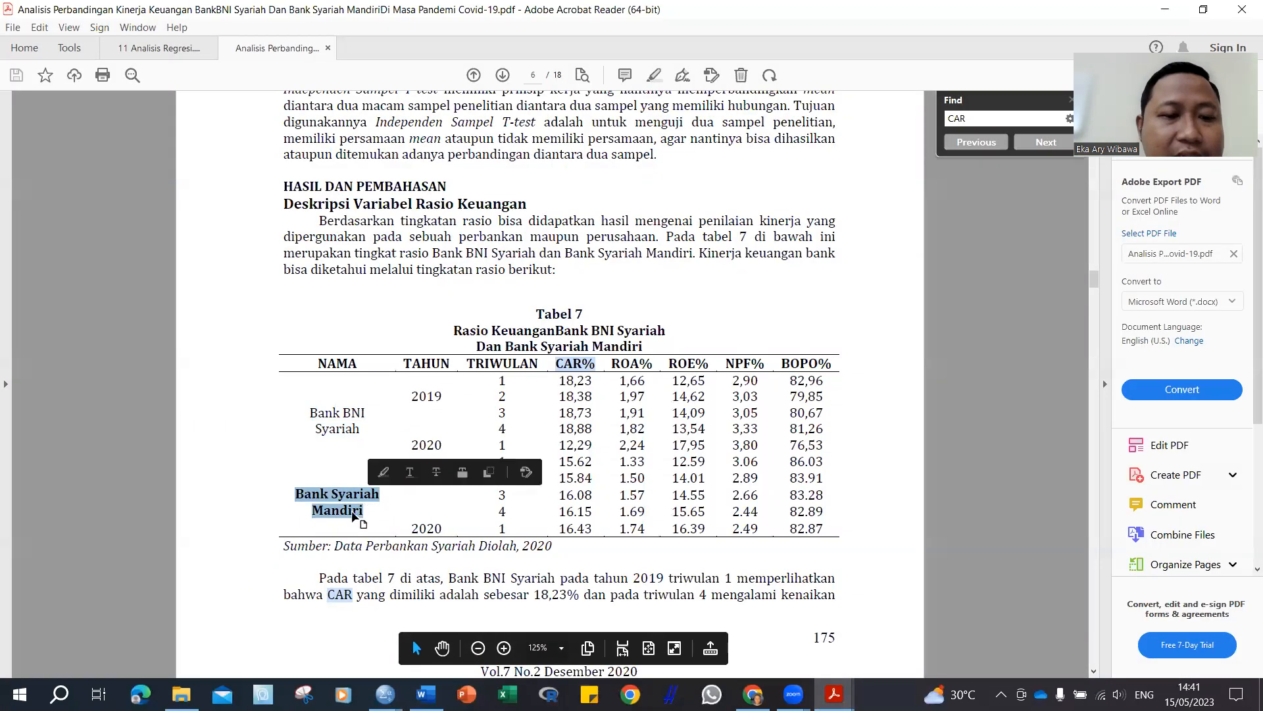
pyautogui.rightClick(408, 502)
pyautogui.click(401, 324)
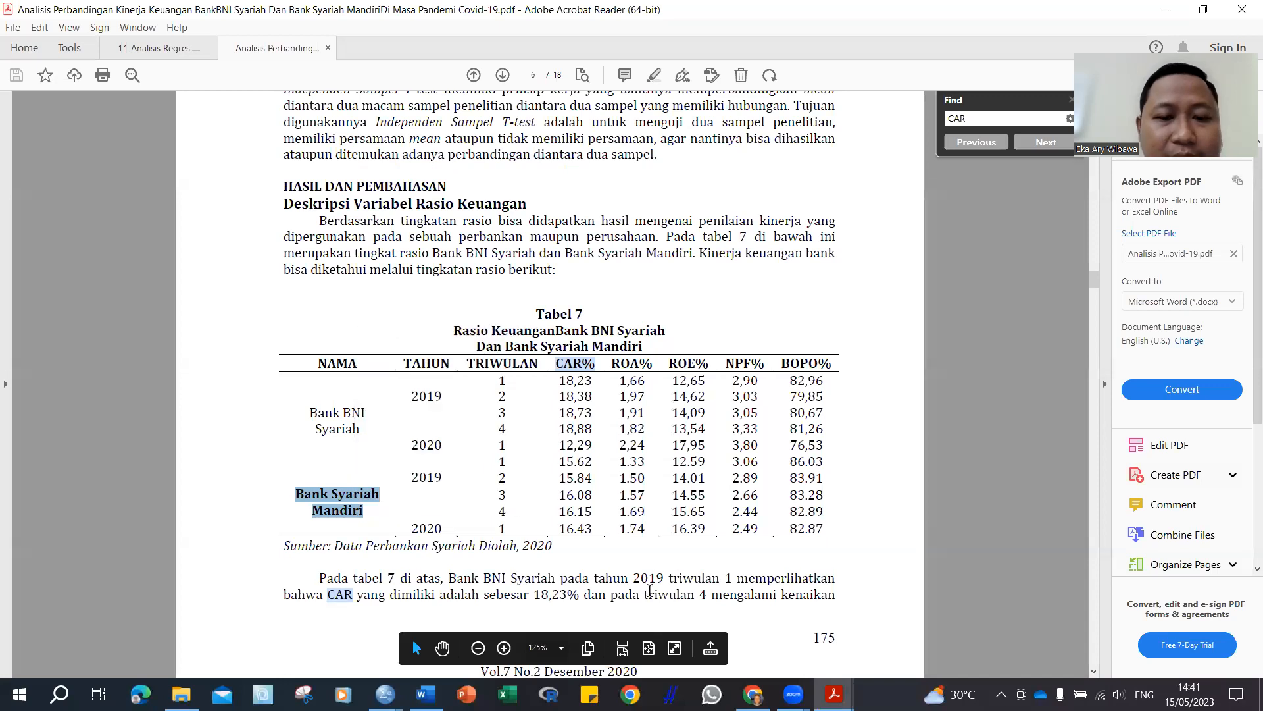
# Step: Switch back to the Untitled2 dataset in SPSS, add "Bank Syariah Mandiri" as the label of value 2, and confirm the value labels
pyautogui.moveTo(385, 694)
pyautogui.click(524, 602)
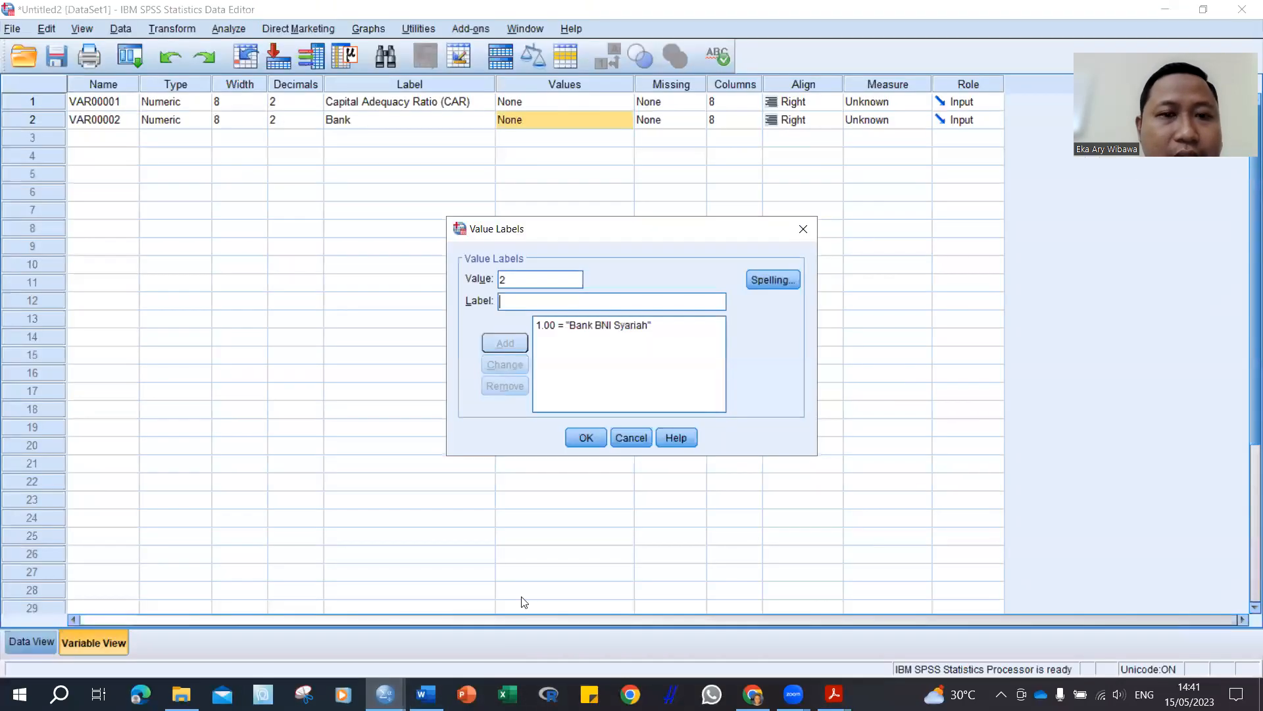
pyautogui.rightClick(542, 304)
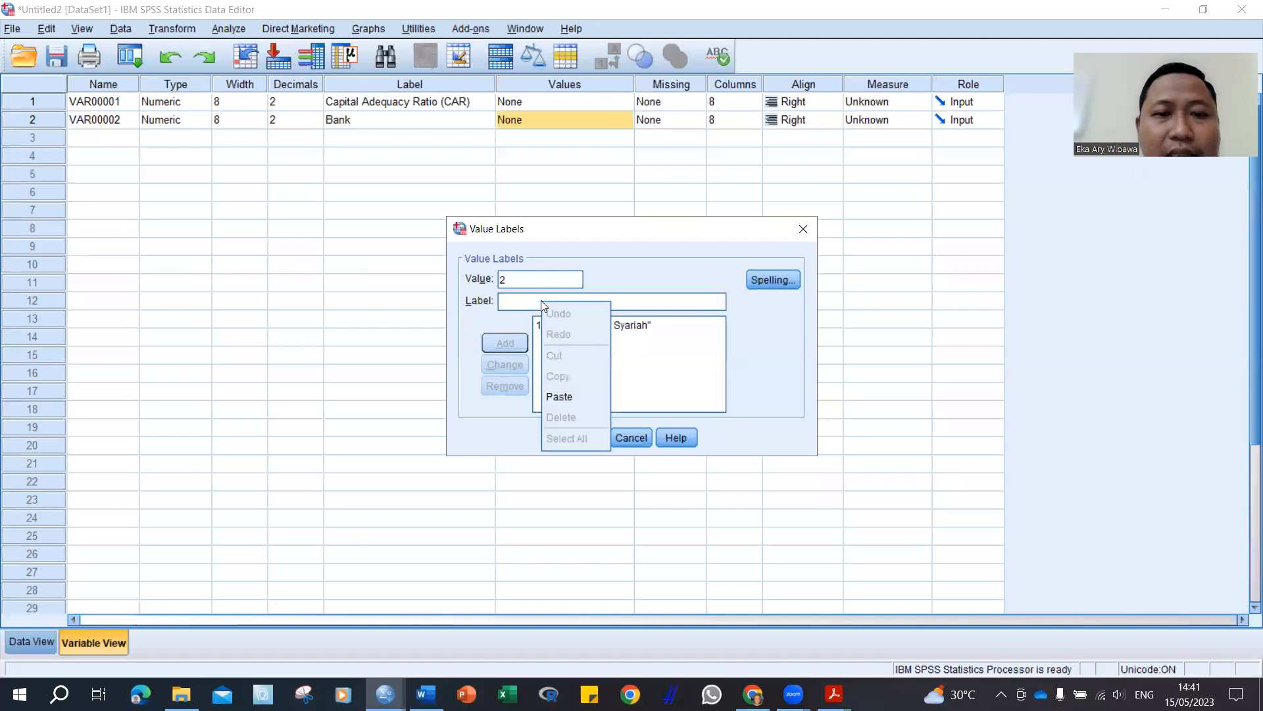
pyautogui.click(559, 398)
pyautogui.click(526, 349)
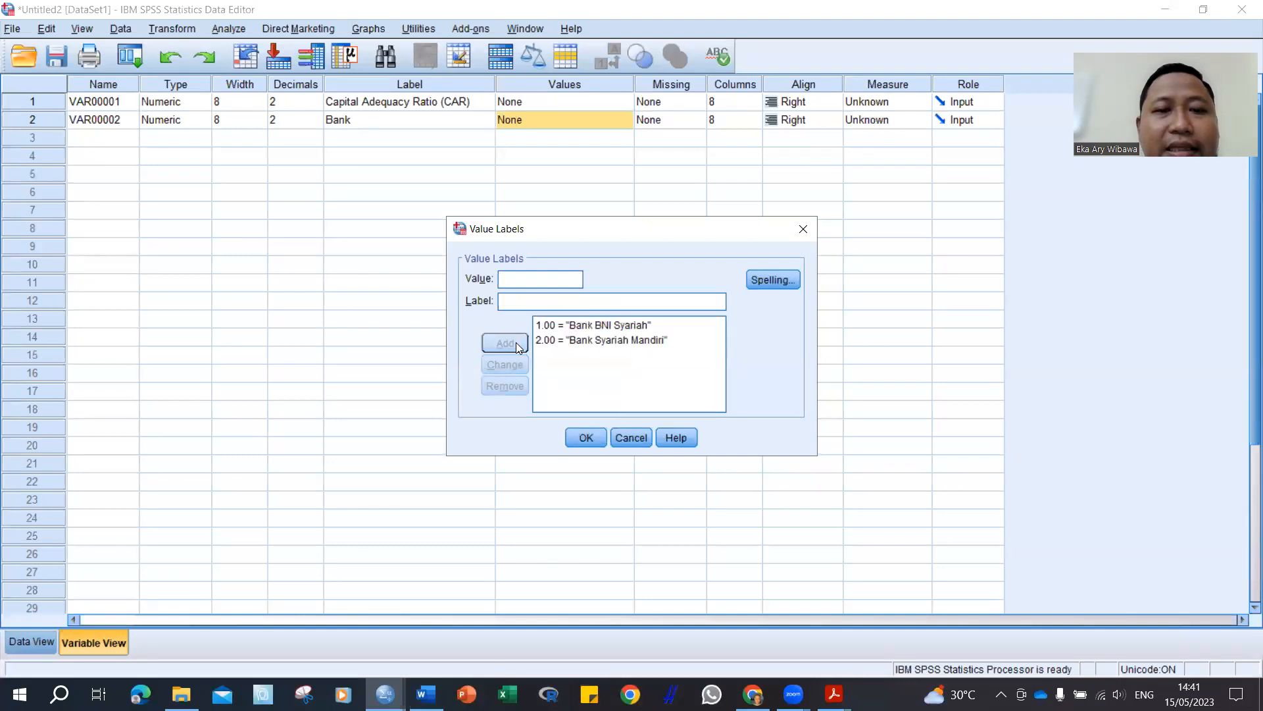
pyautogui.click(583, 439)
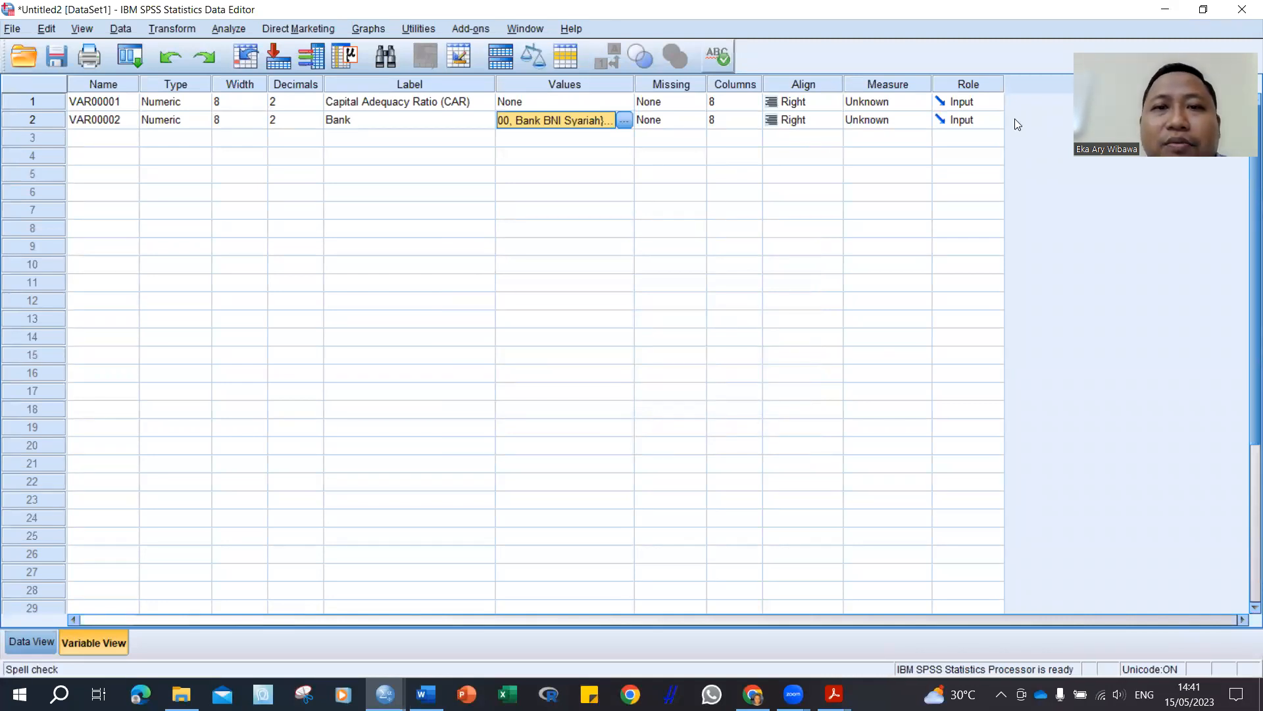
# Step: Set the measurement level of VAR00001 to Scale and of VAR00002 to Nominal, checking the data grid in between
pyautogui.click(921, 102)
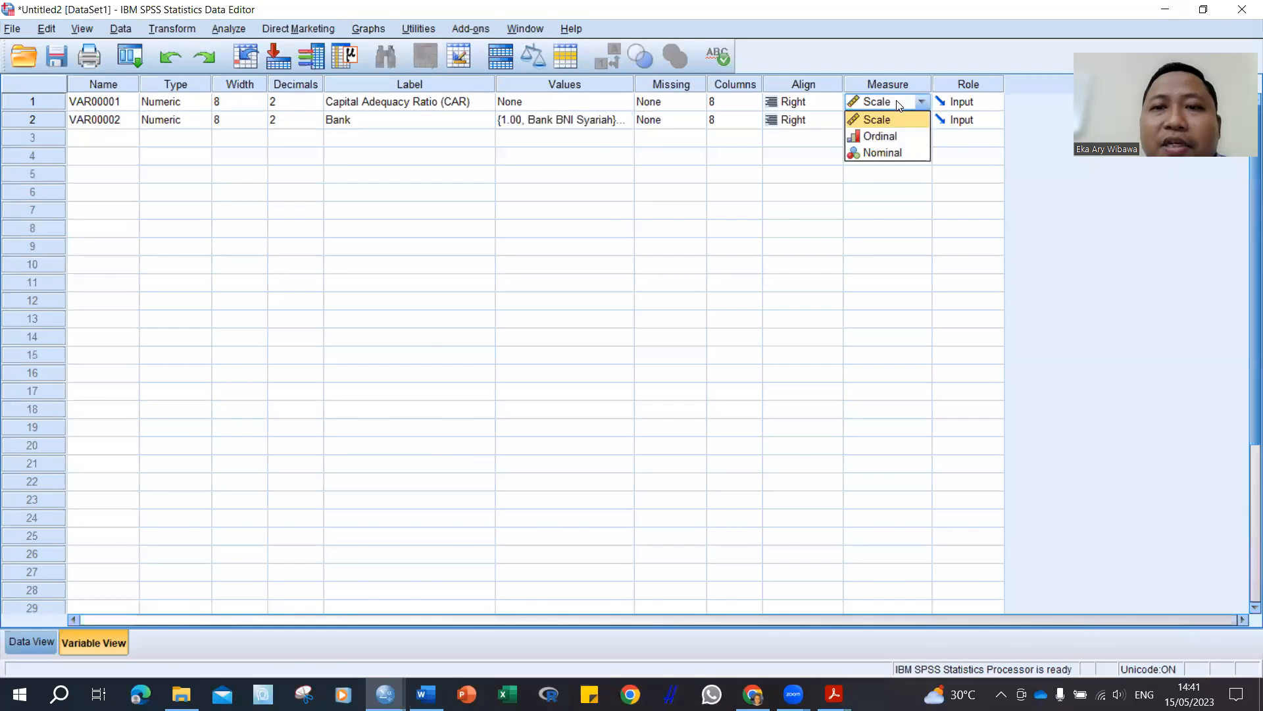
pyautogui.click(886, 117)
pyautogui.click(36, 641)
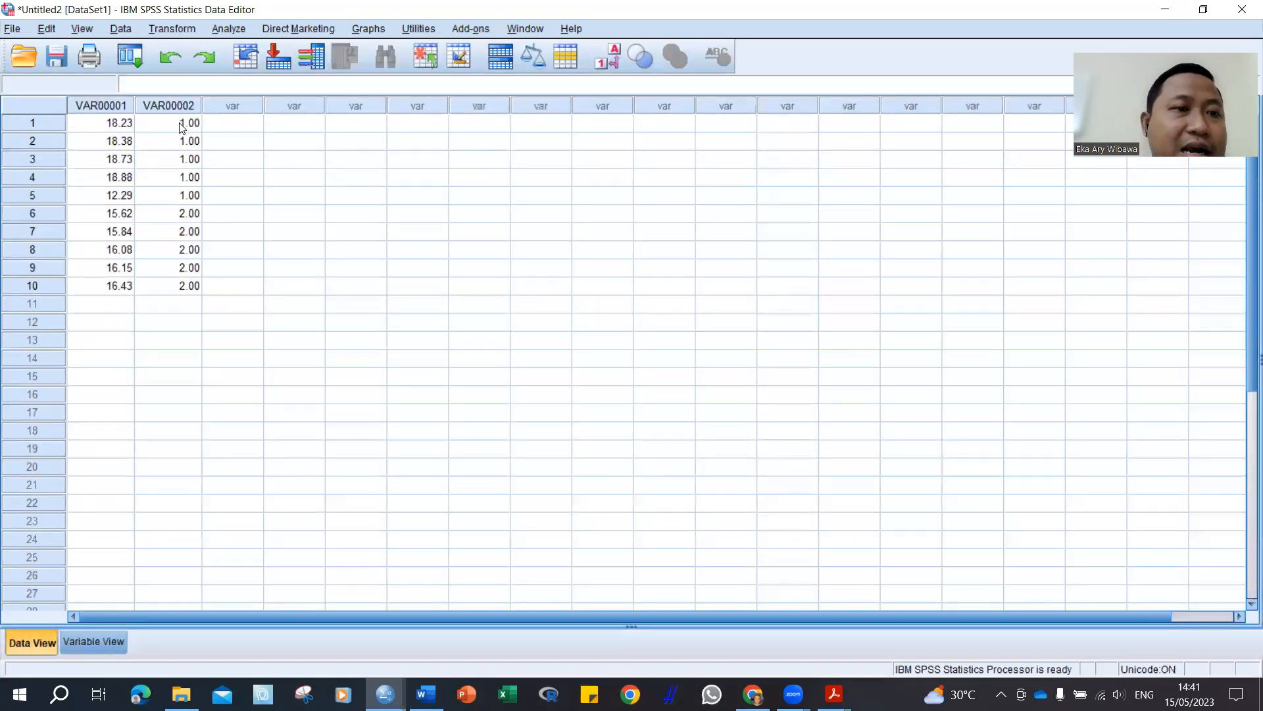
pyautogui.click(102, 647)
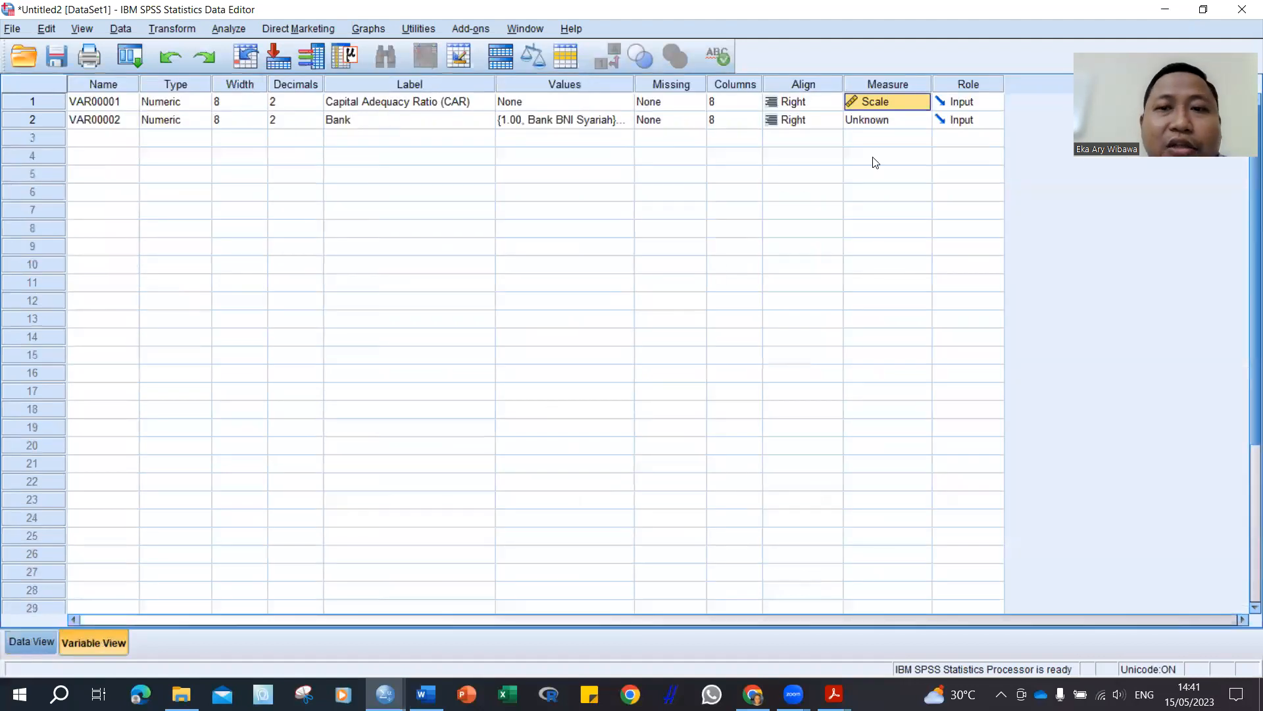
pyautogui.click(888, 122)
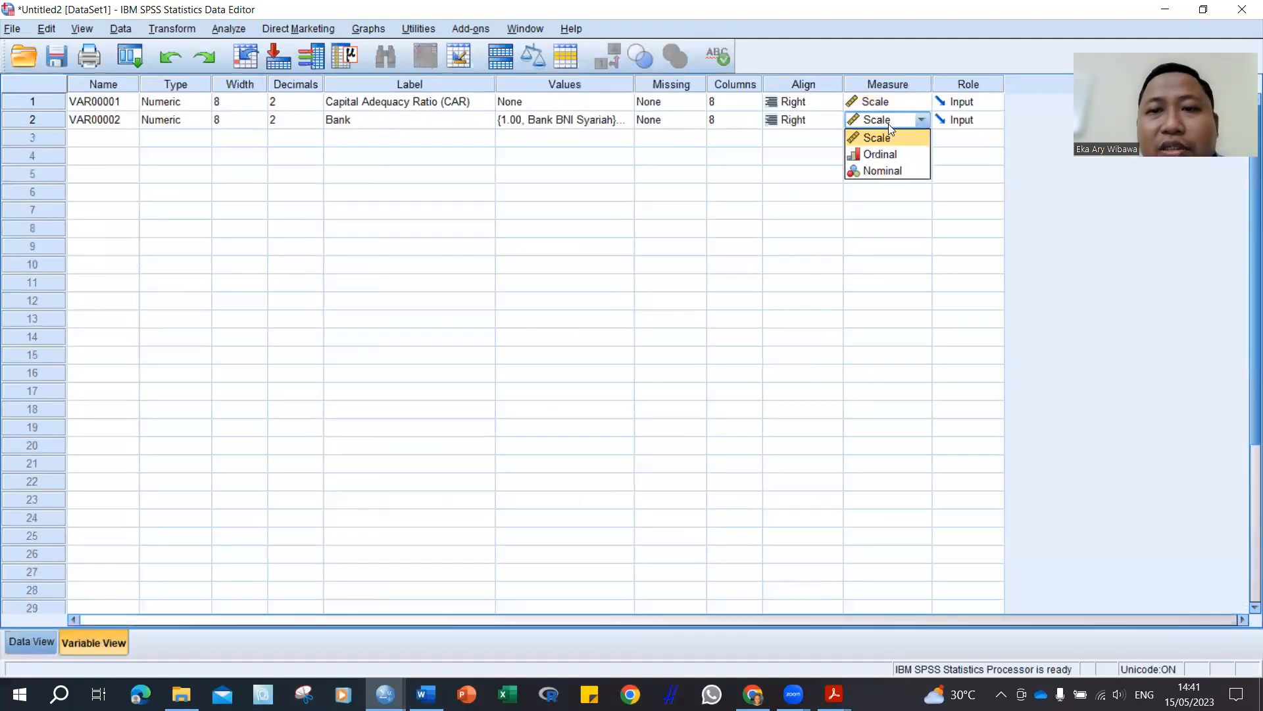
pyautogui.click(891, 173)
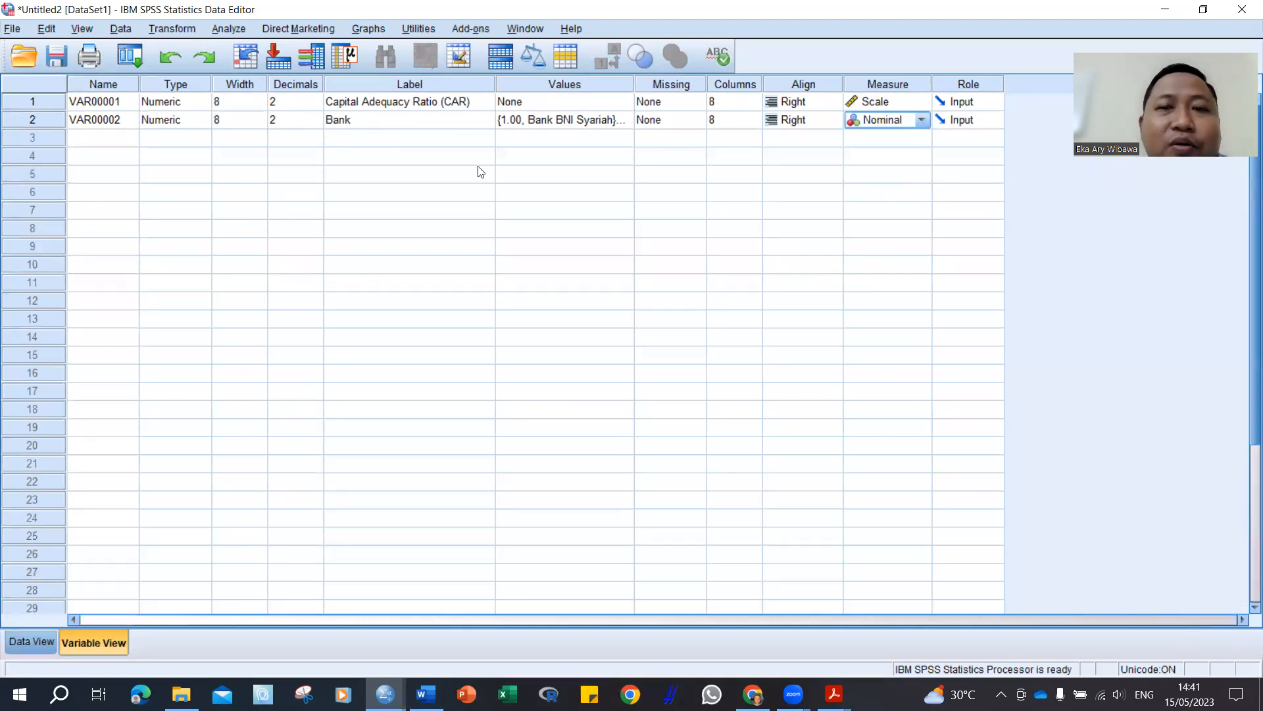
# Step: Set up an Independent-Samples T Test with Capital Adequacy Ratio (CAR) as test variable and Bank as grouping variable
pyautogui.click(44, 633)
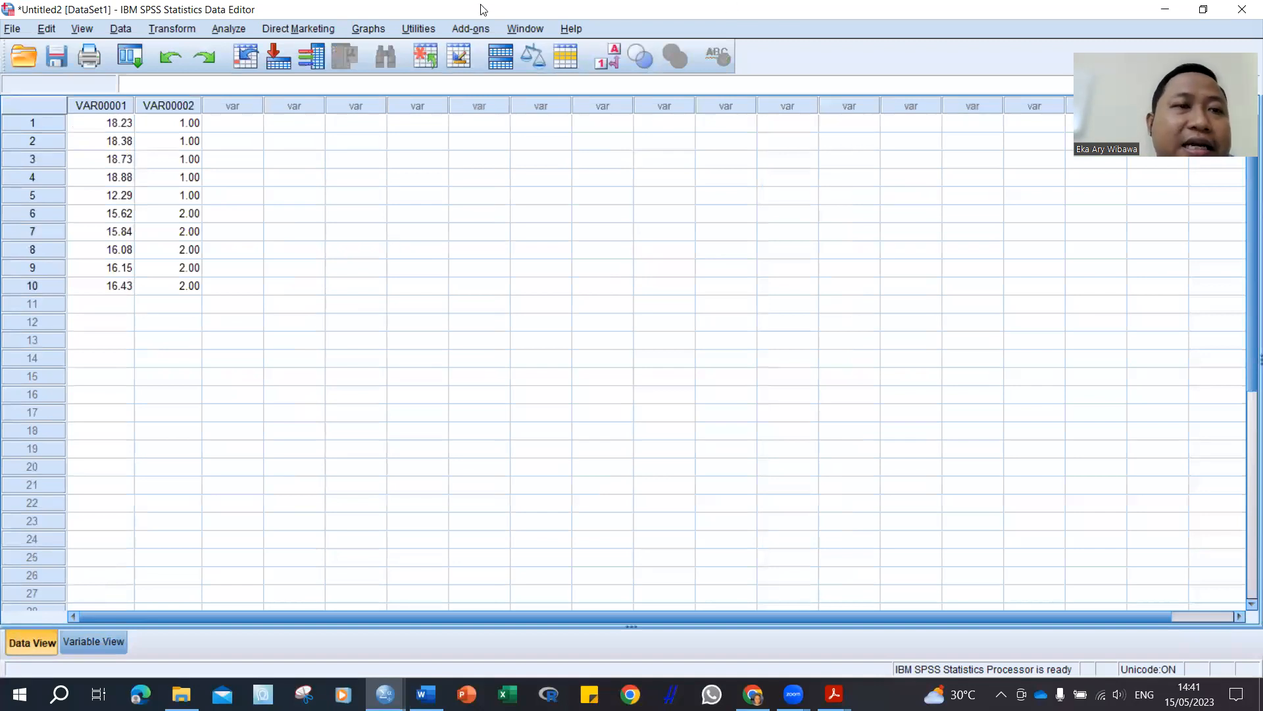
pyautogui.hotkey('alt', 'a')
pyautogui.moveTo(342, 109)
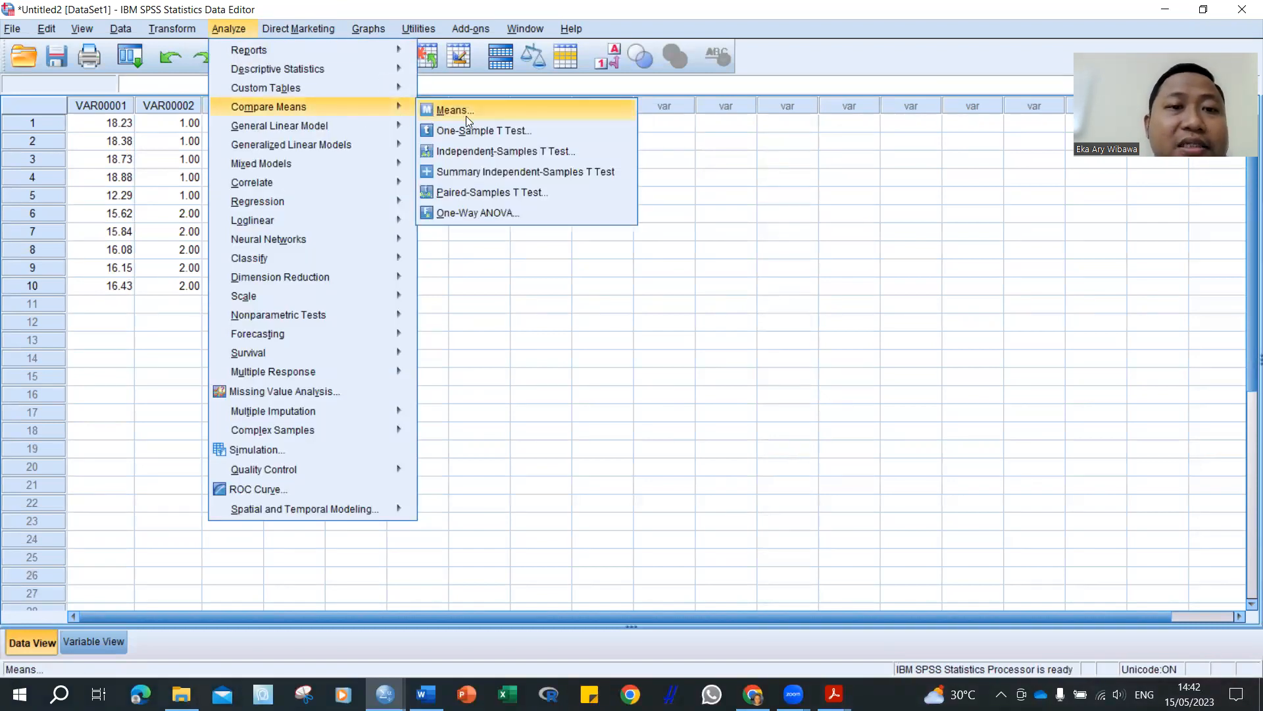
pyautogui.click(541, 153)
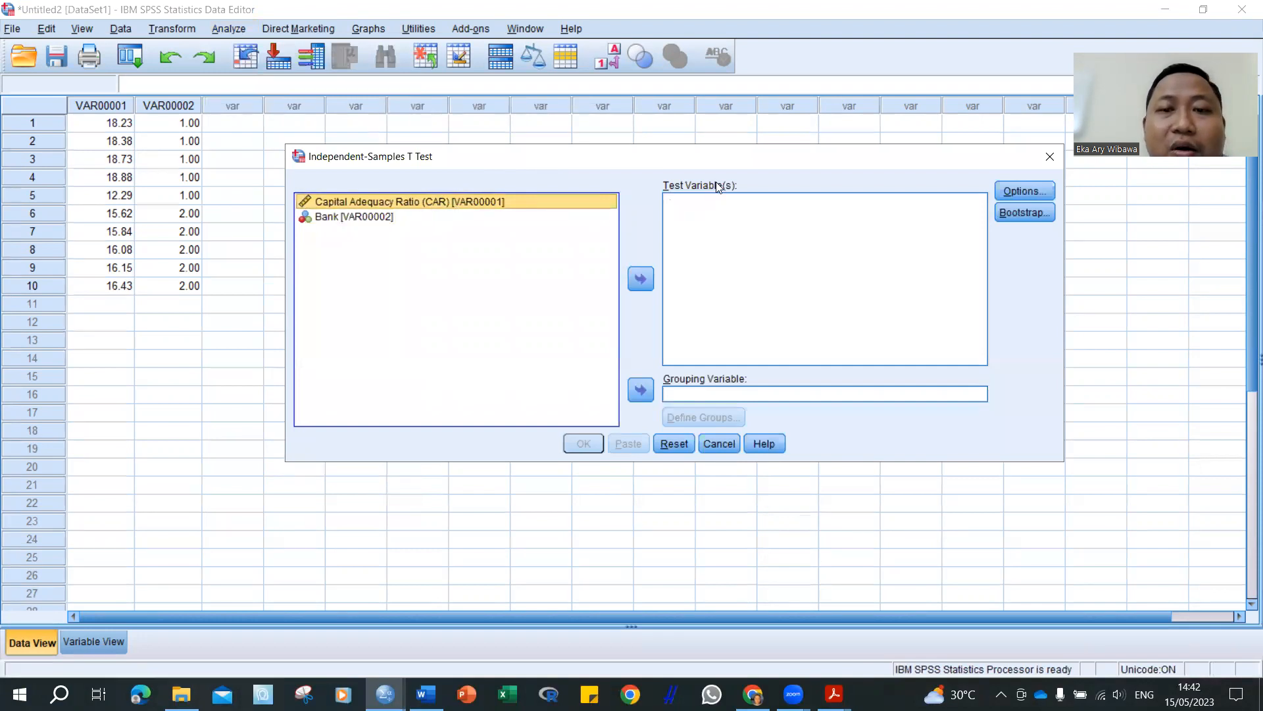
pyautogui.click(643, 279)
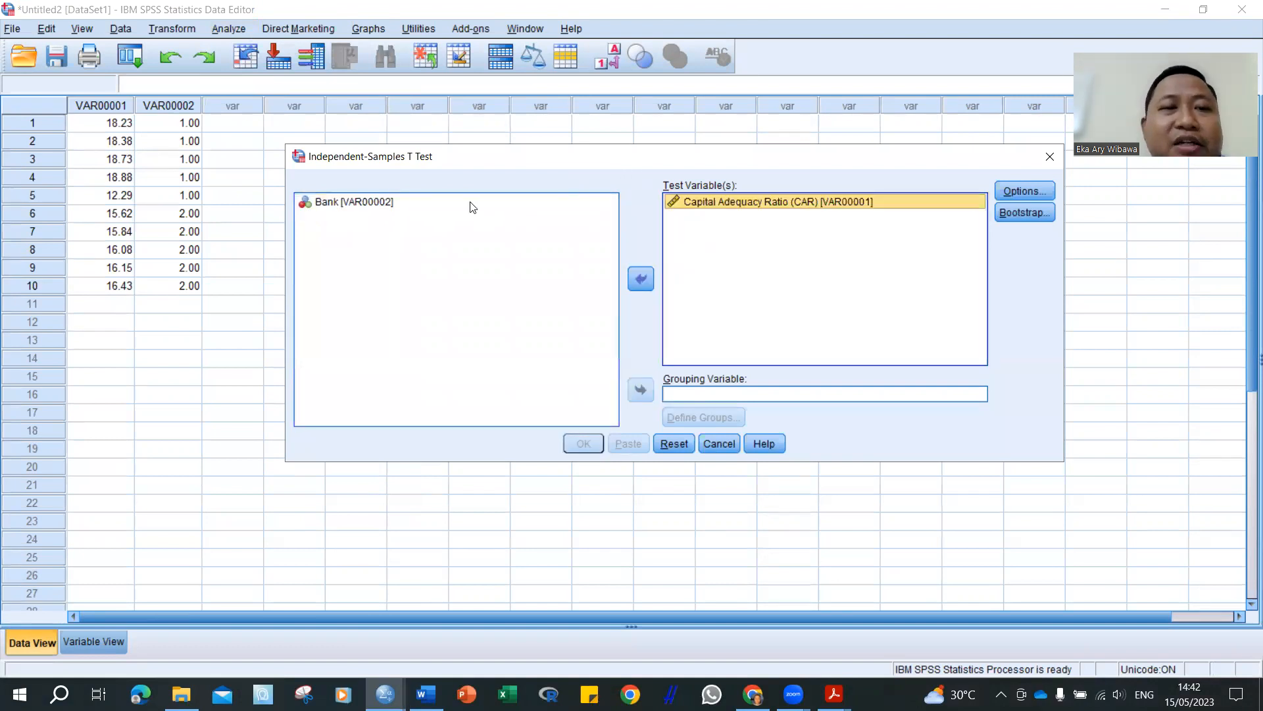
pyautogui.click(389, 204)
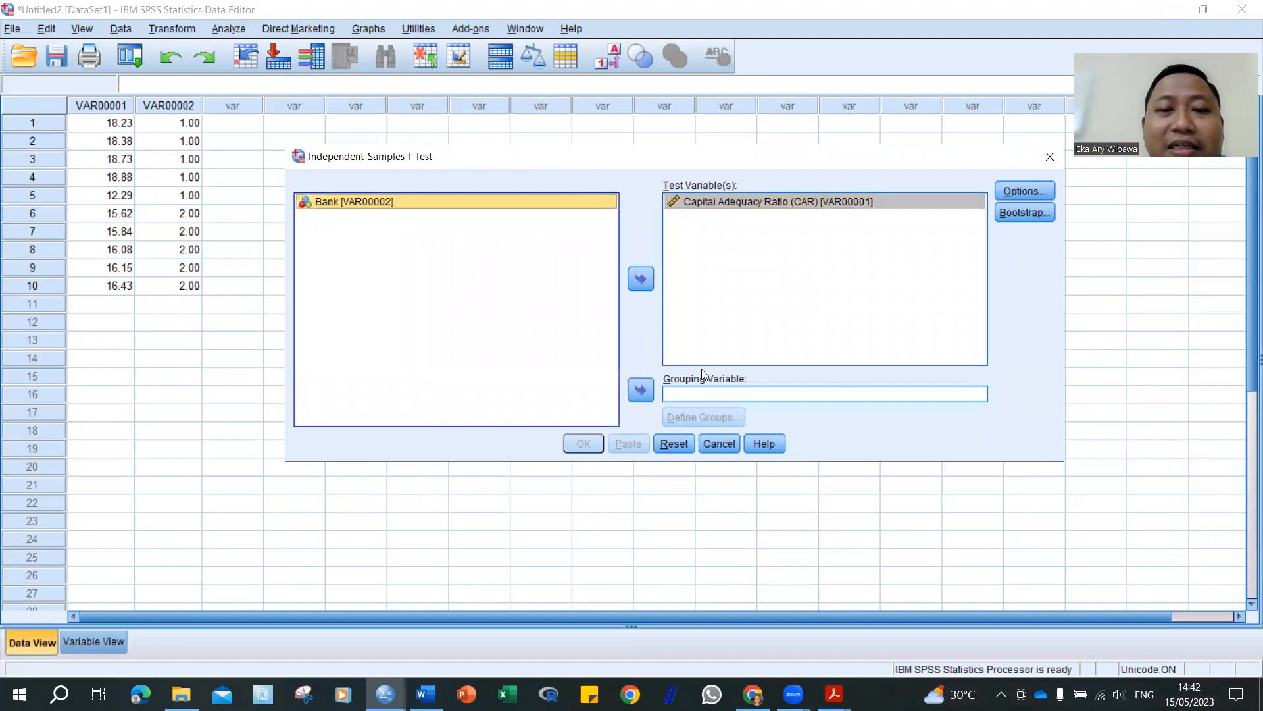
pyautogui.click(641, 390)
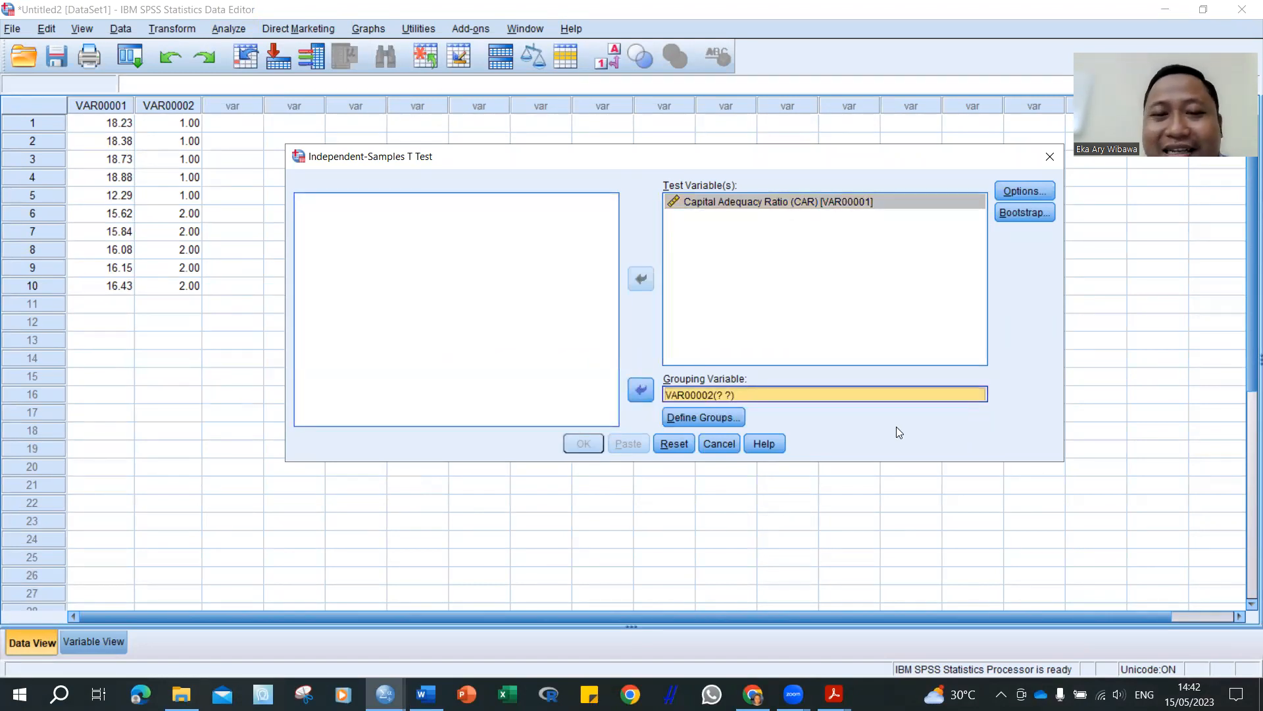
# Step: Define the groups of the Bank grouping variable as values 1 and 2 and run the t-test
pyautogui.click(698, 419)
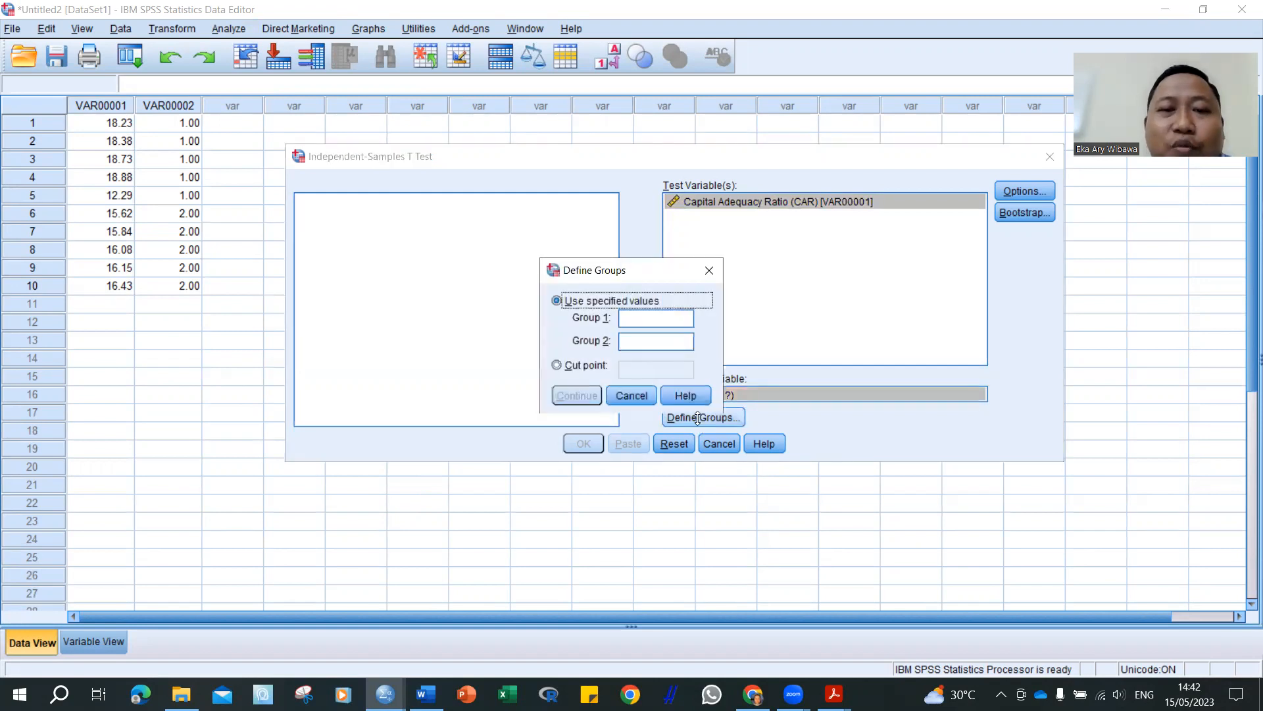
pyautogui.click(655, 323)
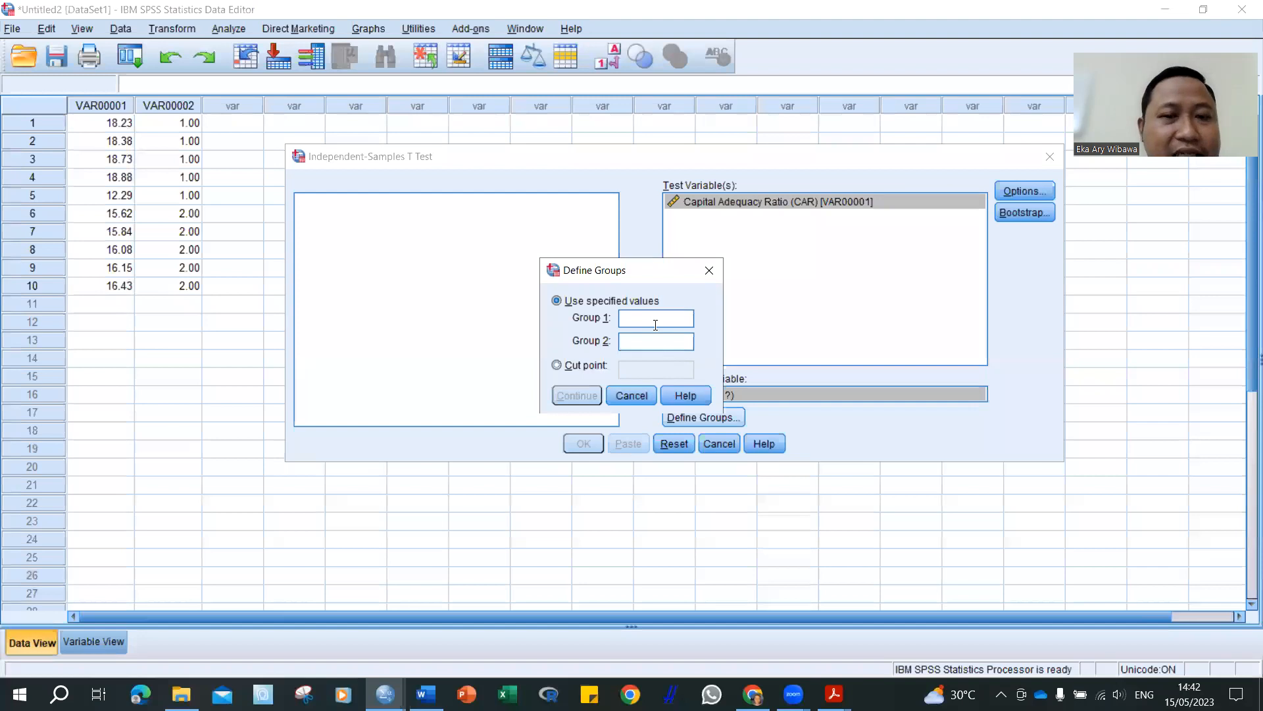
pyautogui.click(638, 342)
pyautogui.write('2')
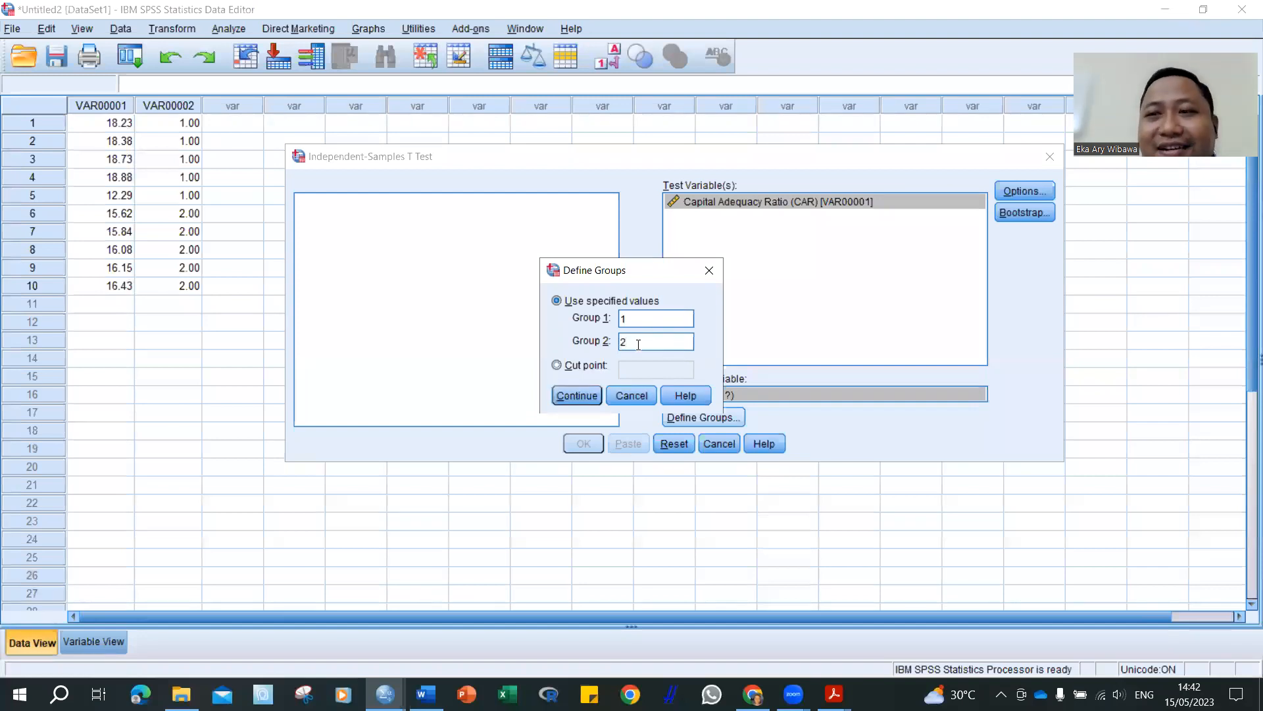
pyautogui.click(574, 394)
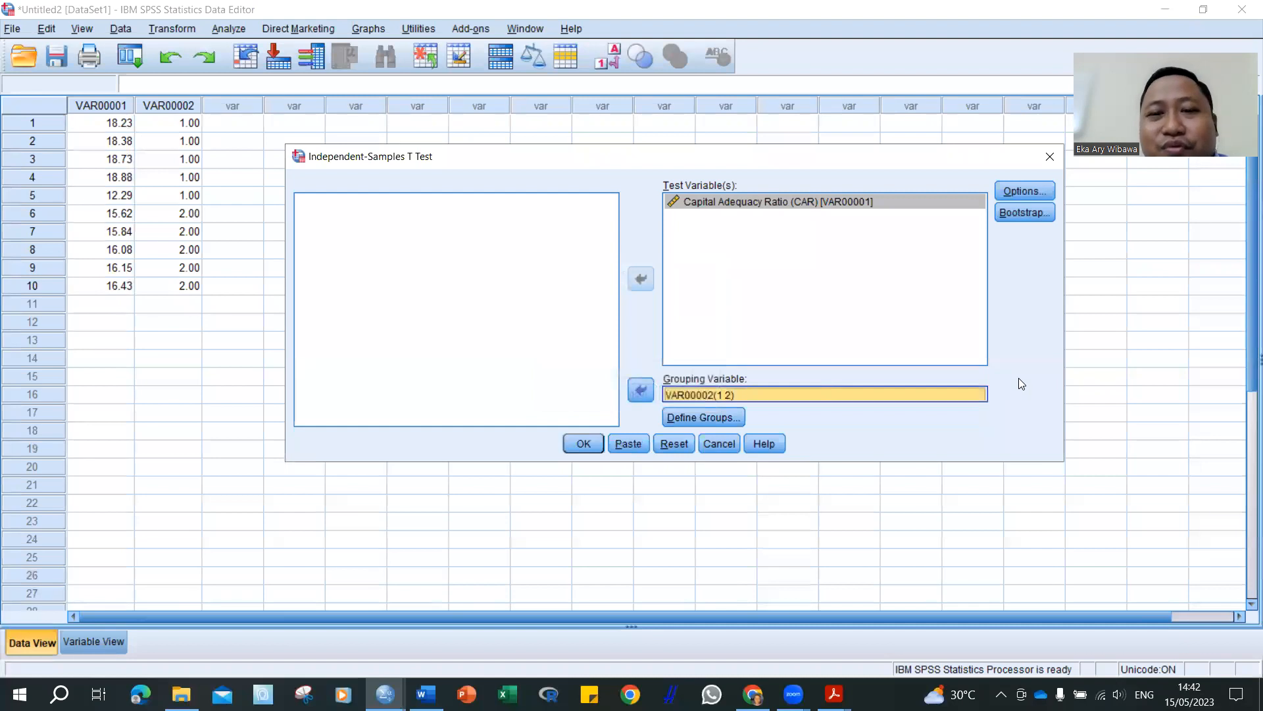
pyautogui.click(583, 443)
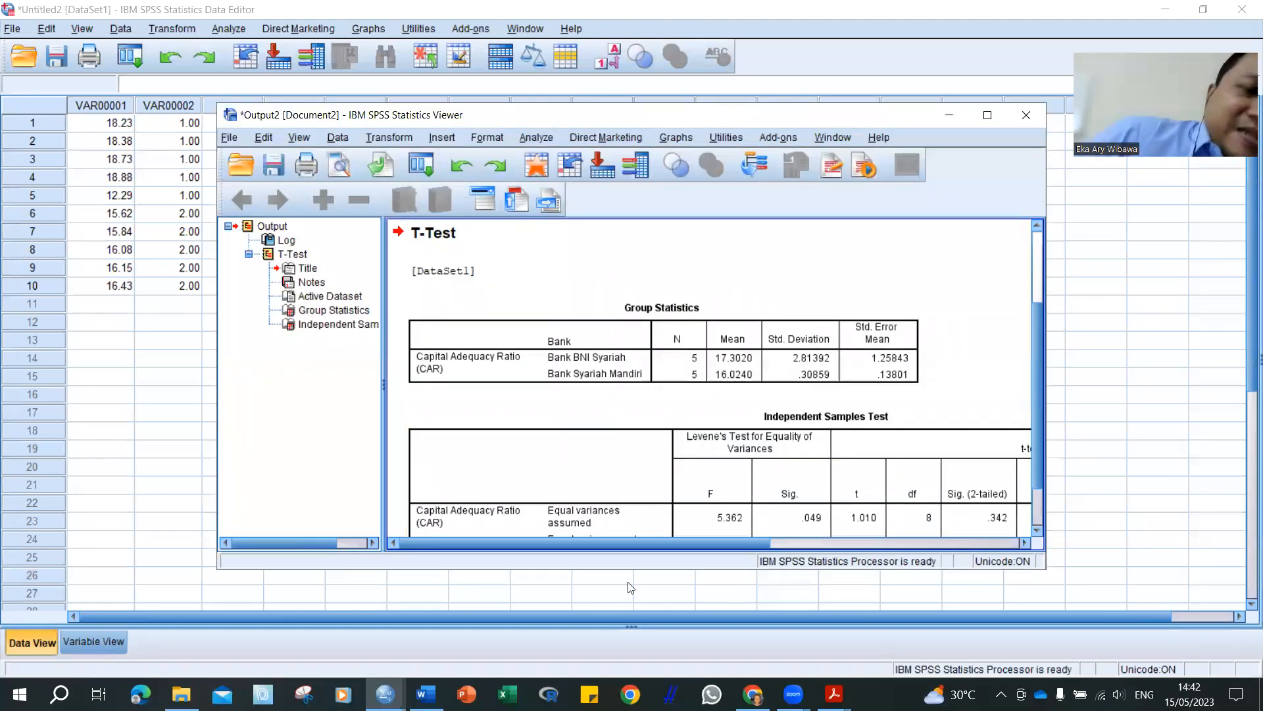
# Step: Maximize the t-test output window and compare the results with the CAR tables in the Word interpretation document
pyautogui.click(987, 115)
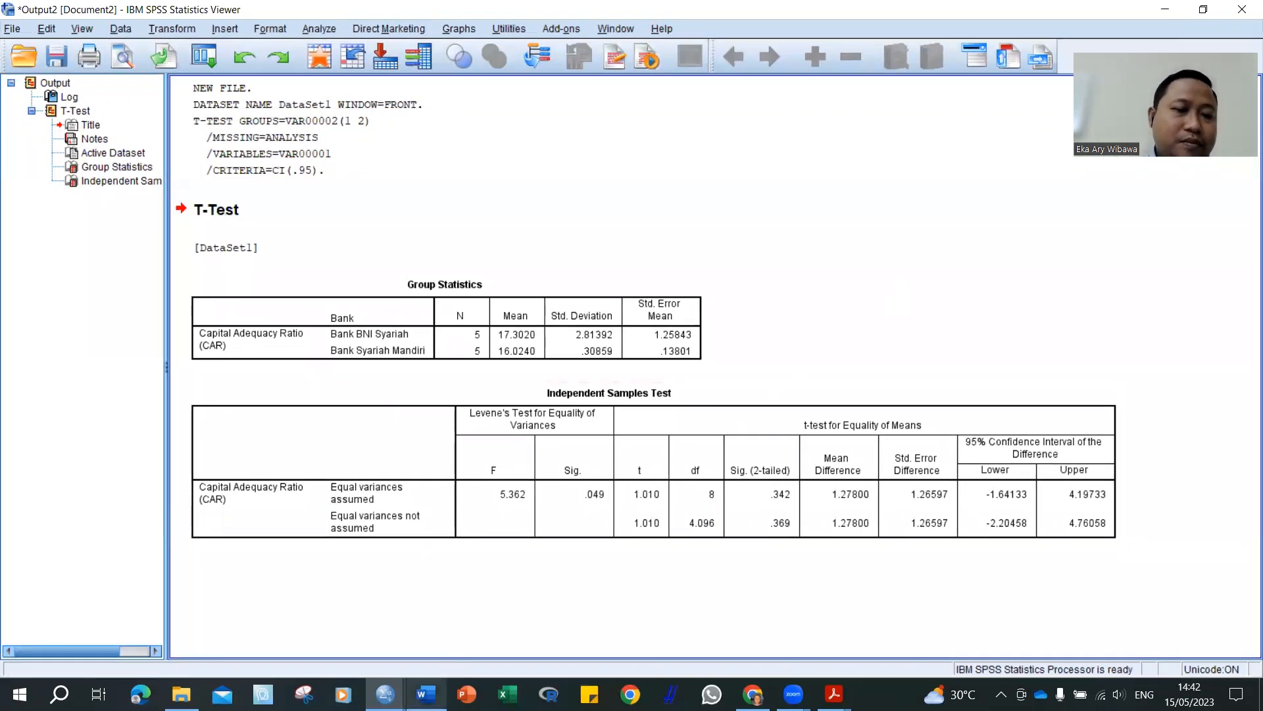
pyautogui.hotkey('alt', 'Tab')
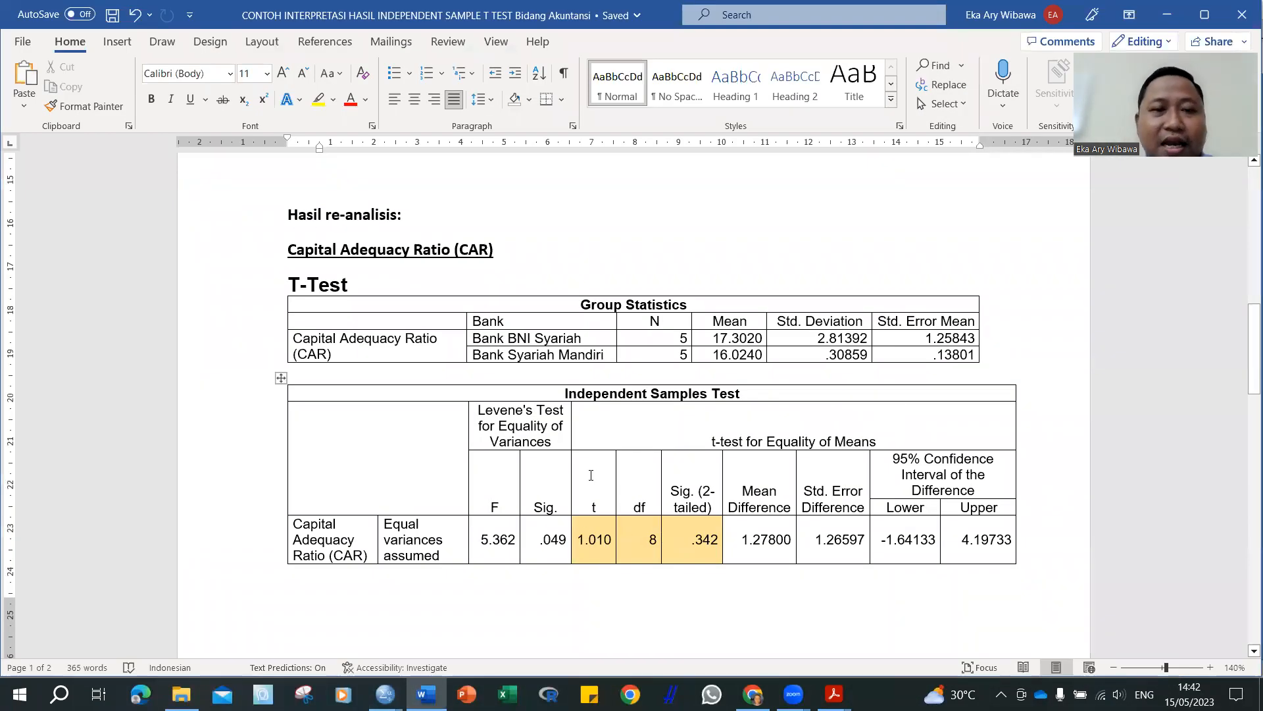
pyautogui.click(1158, 26)
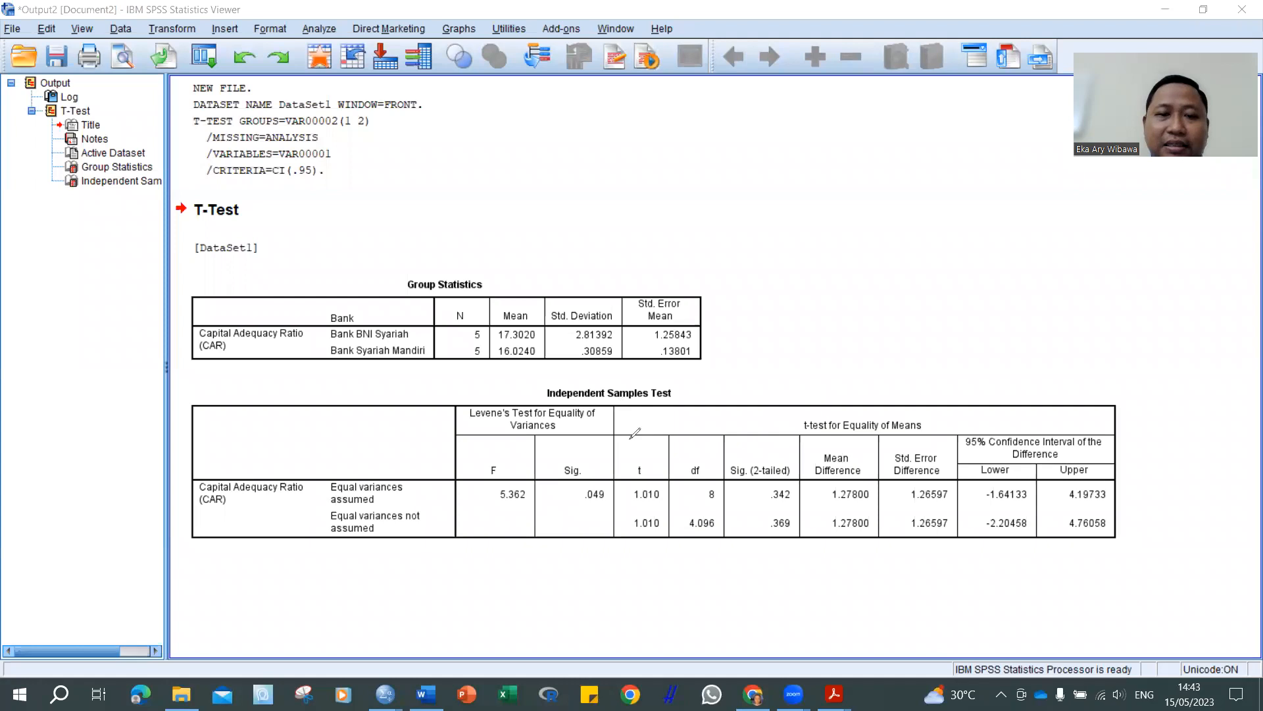
# Step: Circle the t, df and Sig. (2-tailed) columns of the Independent Samples Test, mark their values in both rows, and clear the annotations
pyautogui.moveTo(624, 437)
pyautogui.mouseDown()
pyautogui.moveTo(773, 447)
pyautogui.moveTo(811, 520)
pyautogui.moveTo(743, 556)
pyautogui.moveTo(651, 555)
pyautogui.moveTo(617, 462)
pyautogui.moveTo(625, 437)
pyautogui.mouseUp()
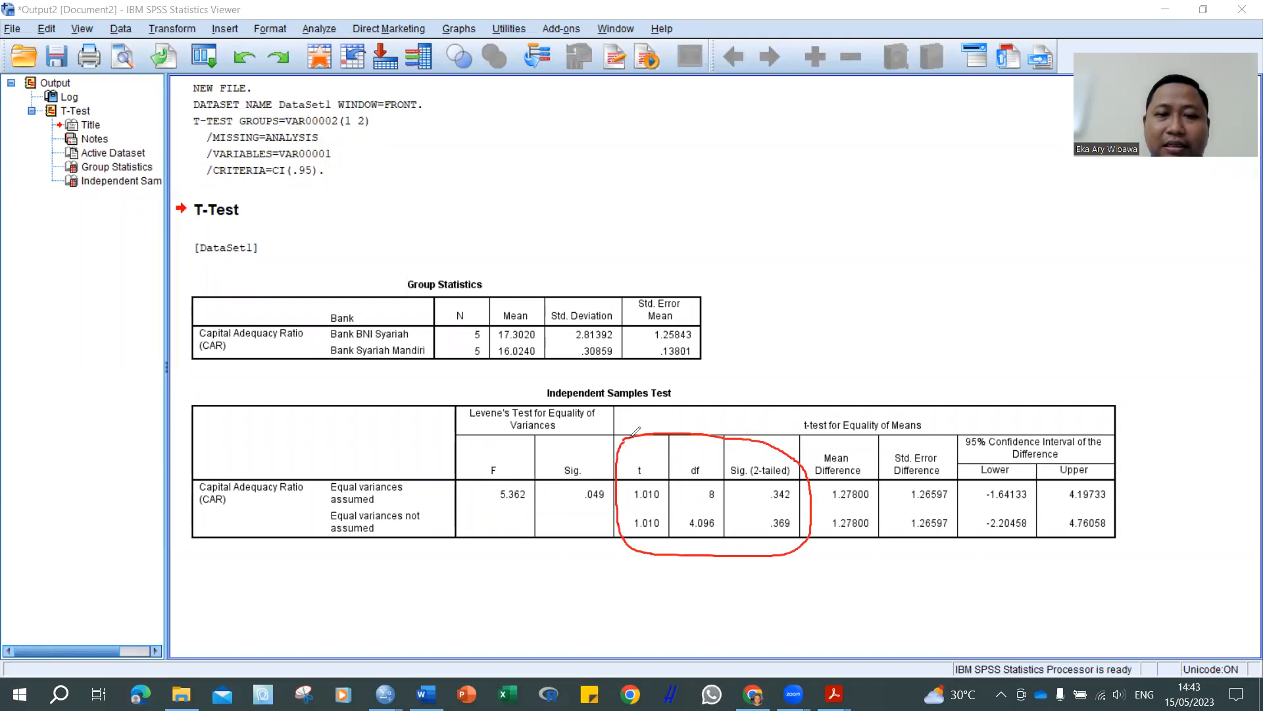
pyautogui.moveTo(760, 504)
pyautogui.mouseDown()
pyautogui.moveTo(796, 504)
pyautogui.moveTo(795, 536)
pyautogui.mouseUp()
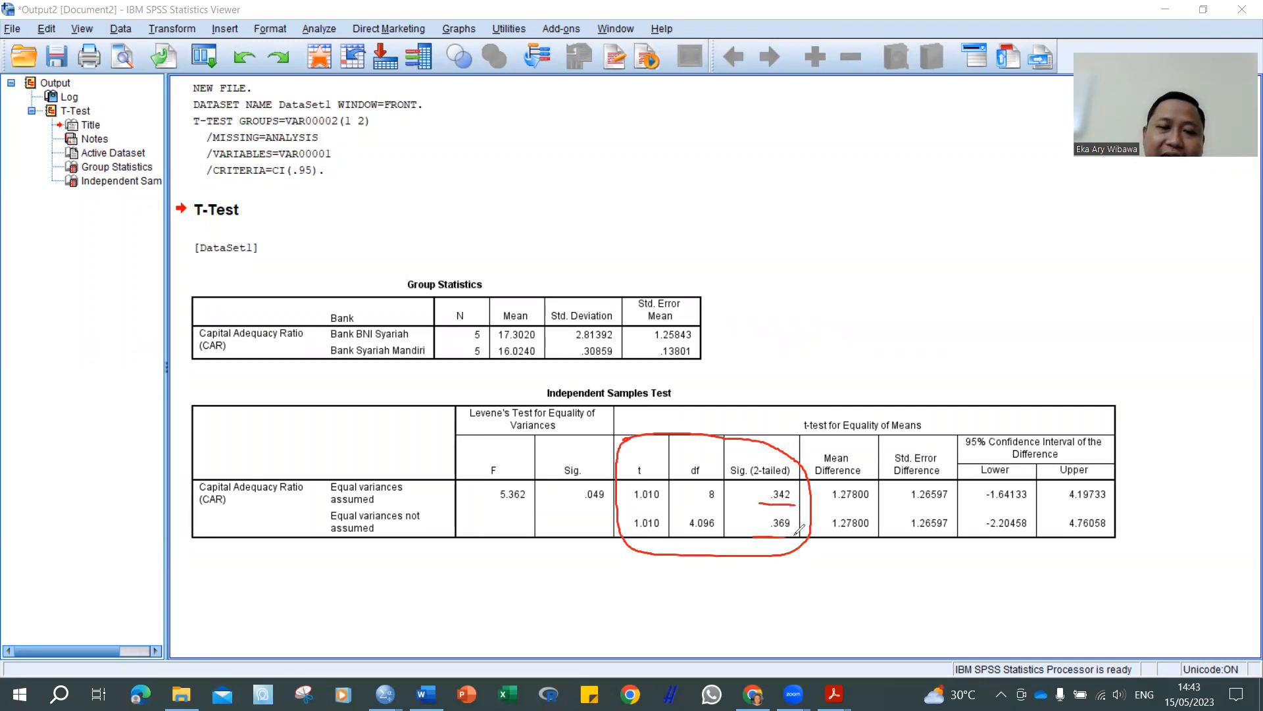
pyautogui.moveTo(665, 485); pyautogui.dragTo(668, 528)
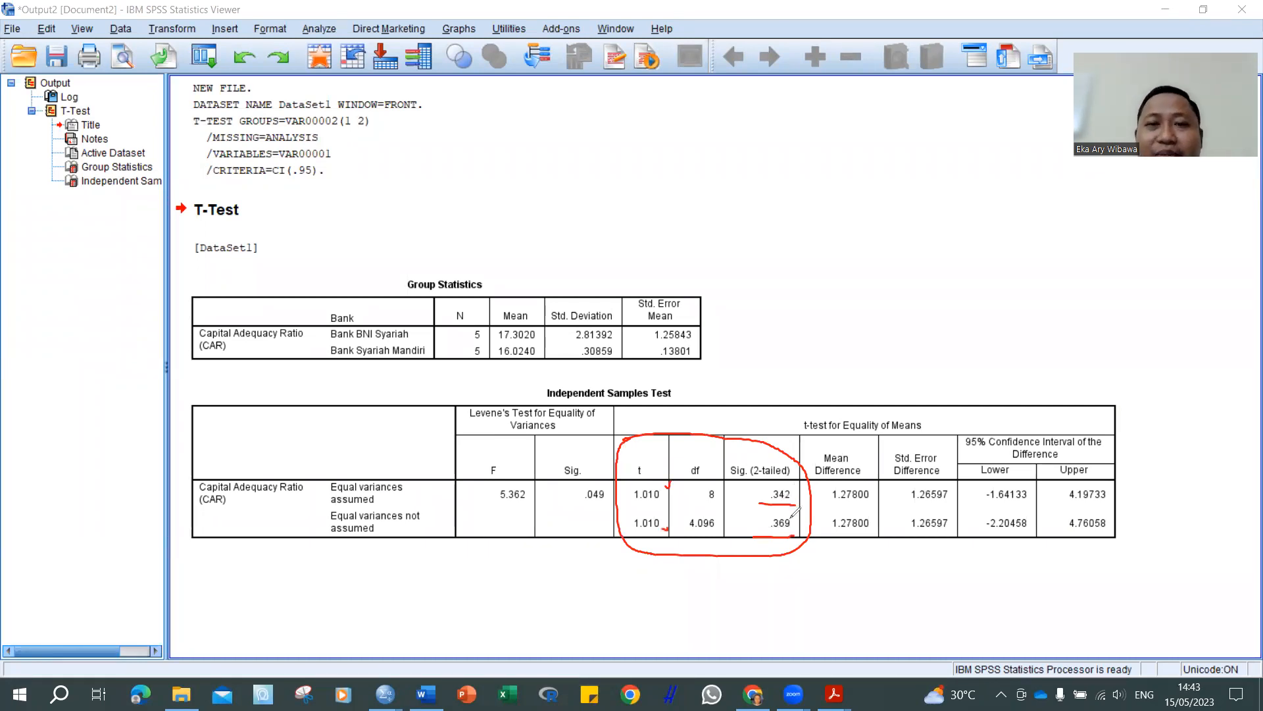
pyautogui.click(787, 230)
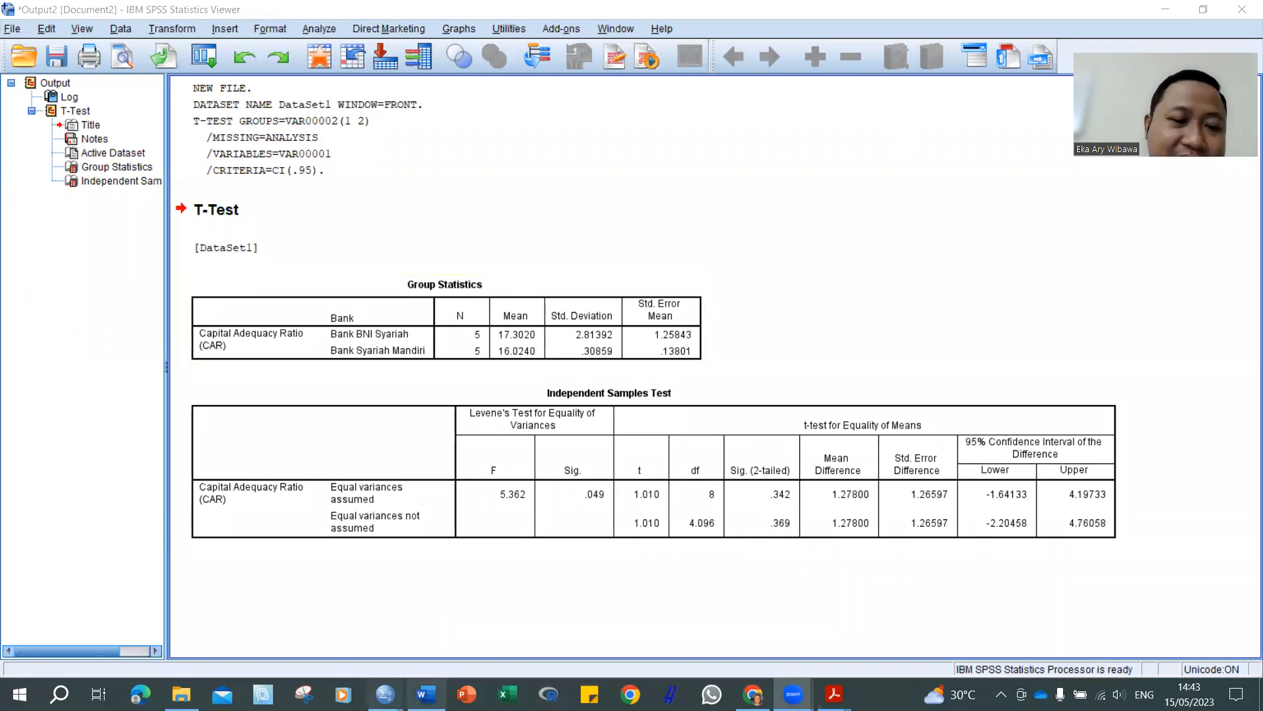
# Step: Switch to the Word interpretation document and examine the re-analysis tables for Capital Adequacy Ratio (CAR) at 120% zoom
pyautogui.click(426, 694)
pyautogui.scroll(-2, 763, 346)
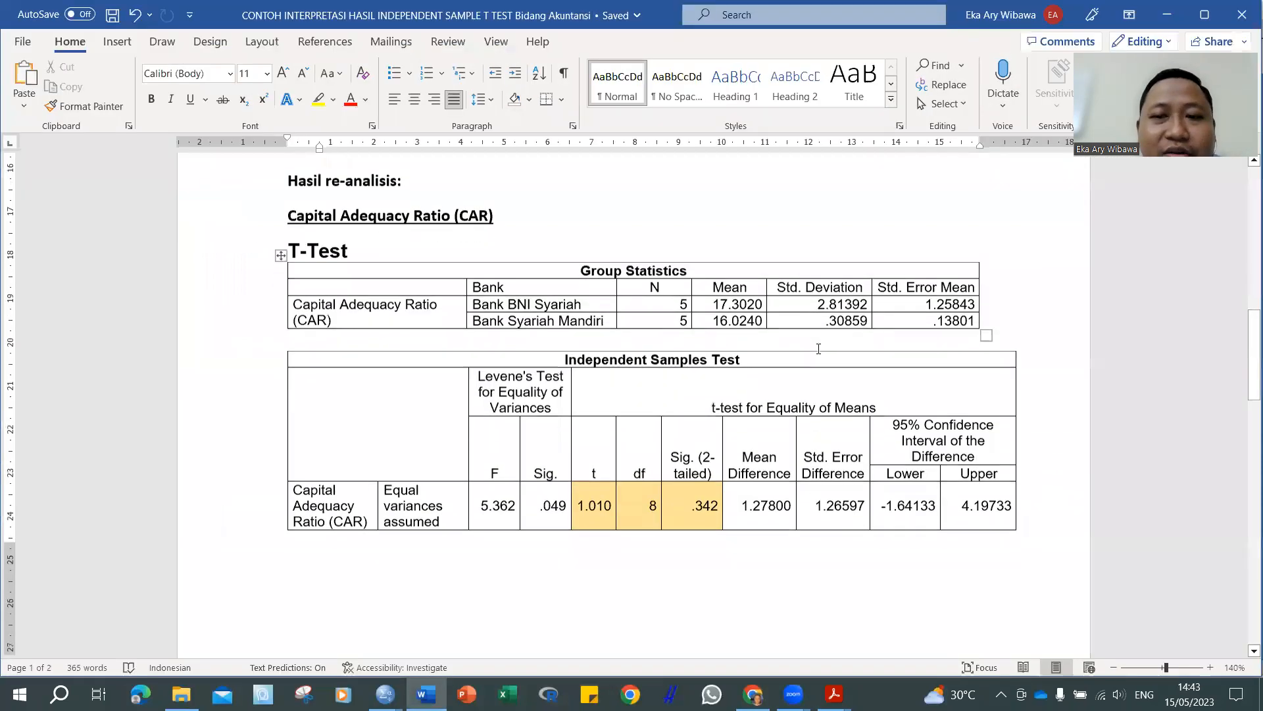
pyautogui.scroll(2, 818, 349)
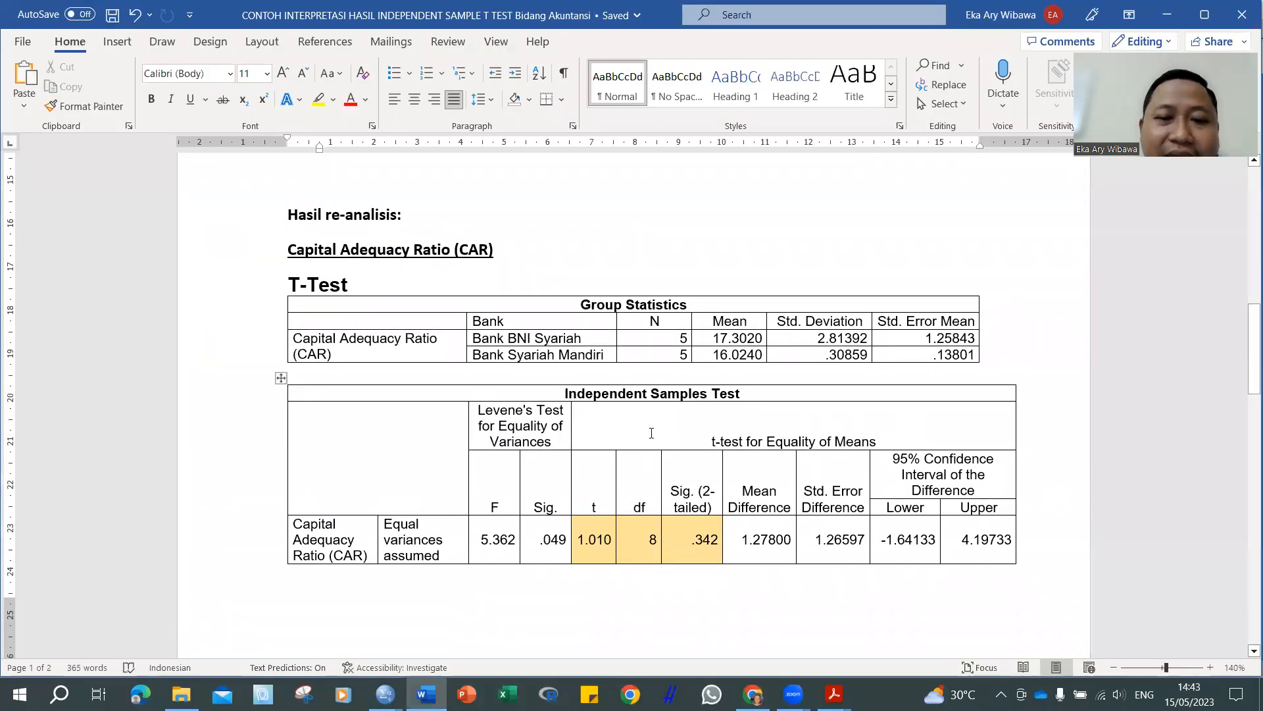
pyautogui.scroll(-2, 875, 497)
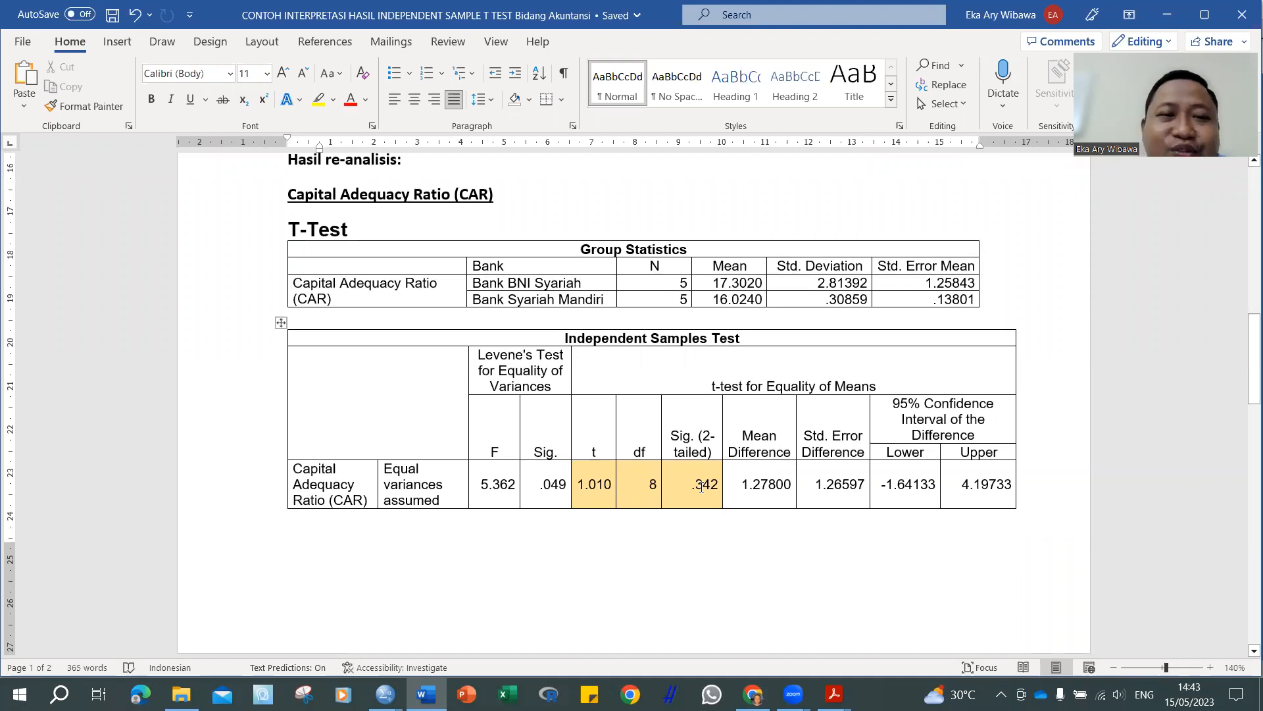
pyautogui.scroll(-12, 701, 487)
pyautogui.scroll(18, 701, 487)
pyautogui.scroll(1, 701, 487)
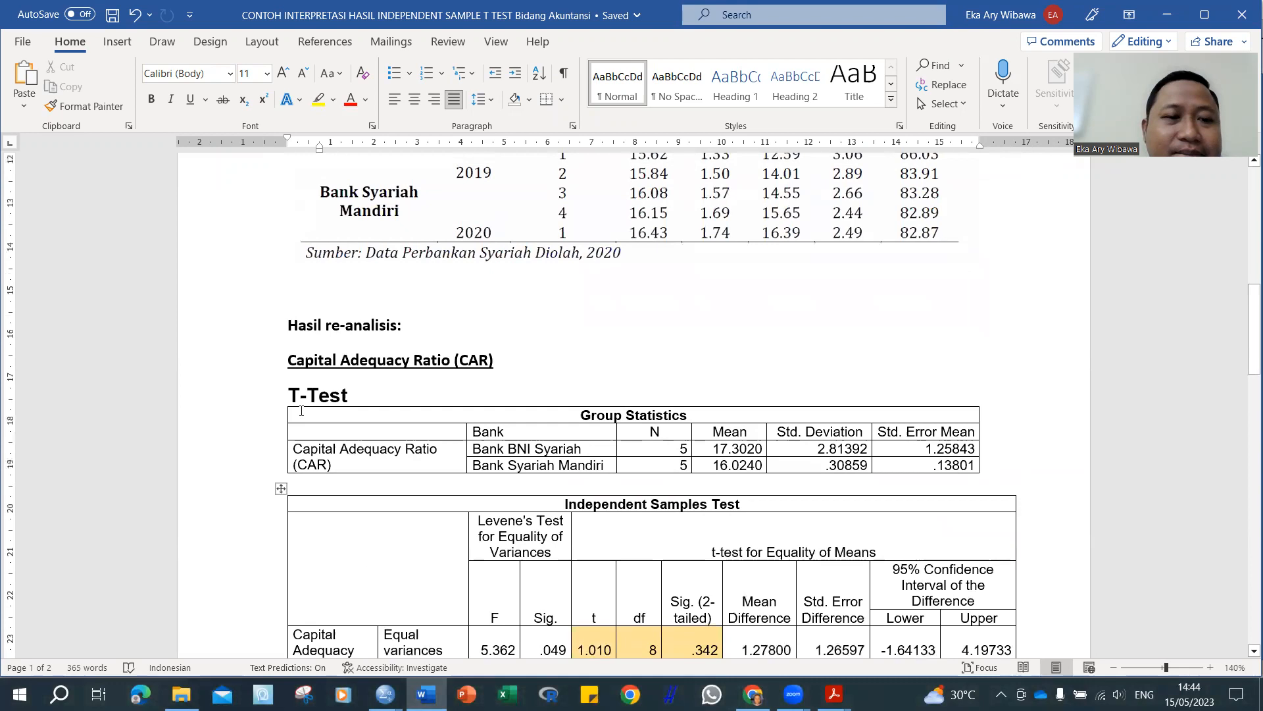
pyautogui.click(1114, 667)
pyautogui.click(1113, 667)
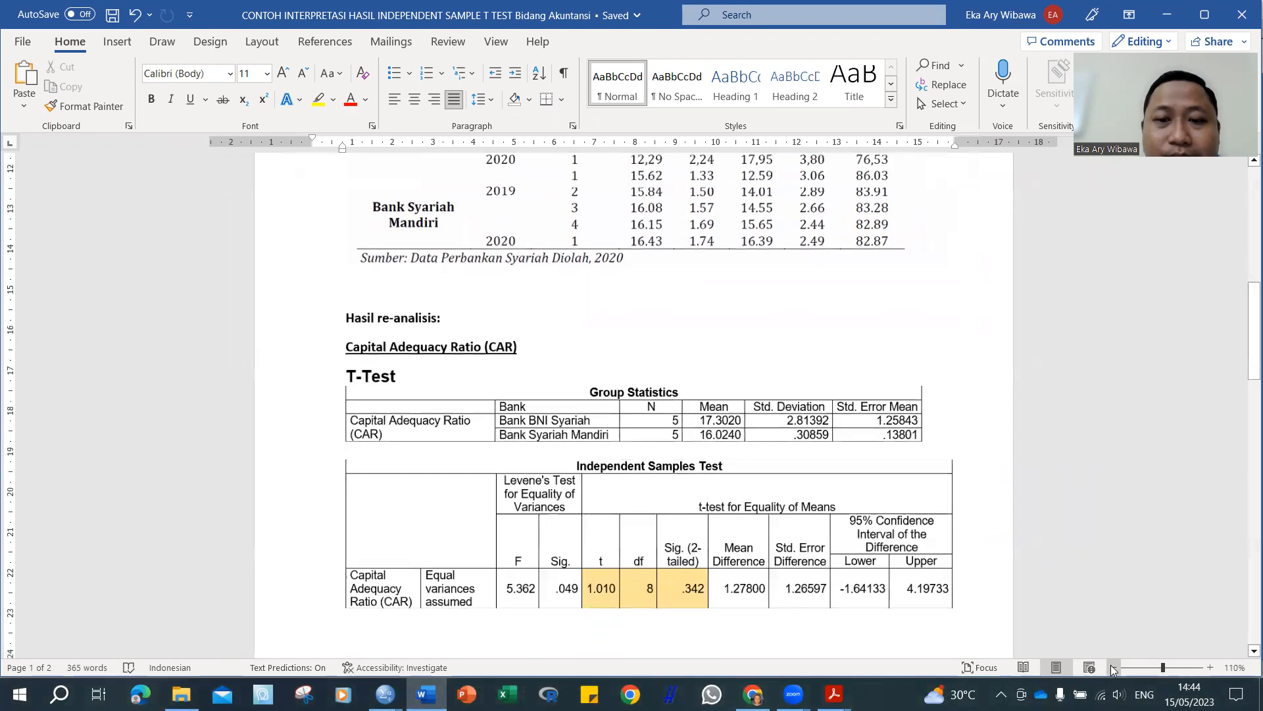
pyautogui.click(1113, 667)
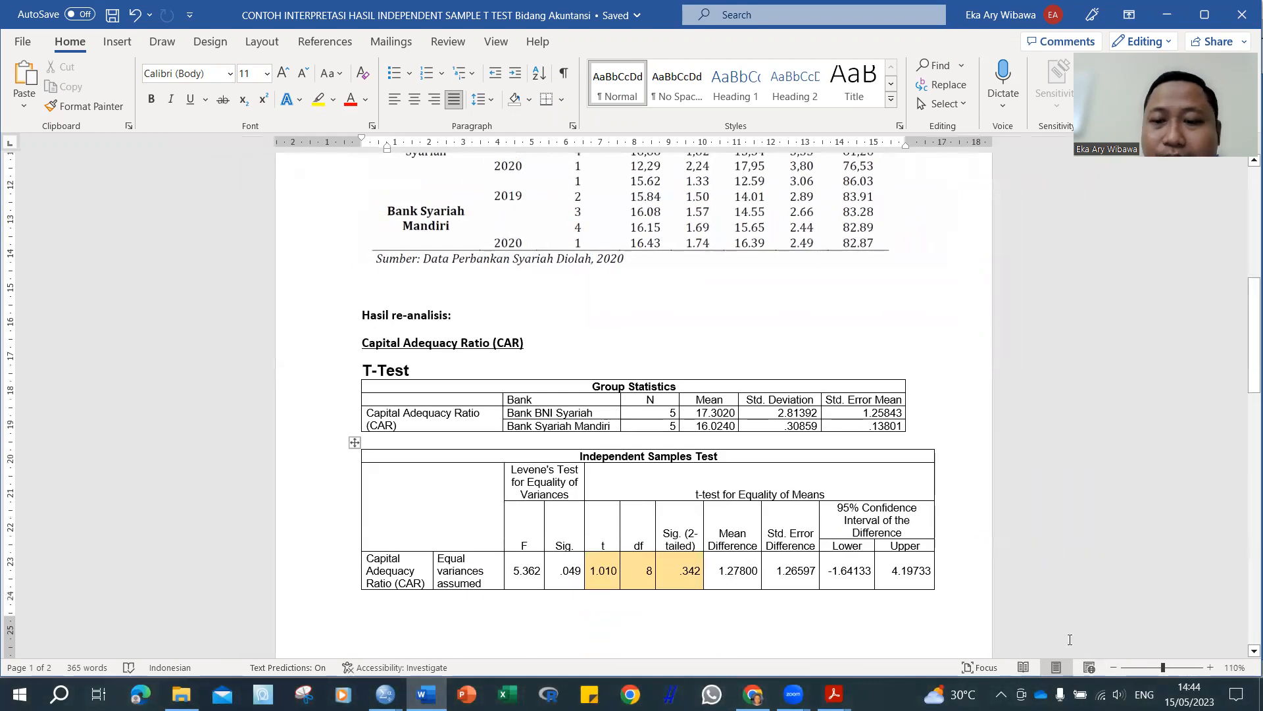
pyautogui.click(1210, 667)
pyautogui.scroll(-4, 575, 492)
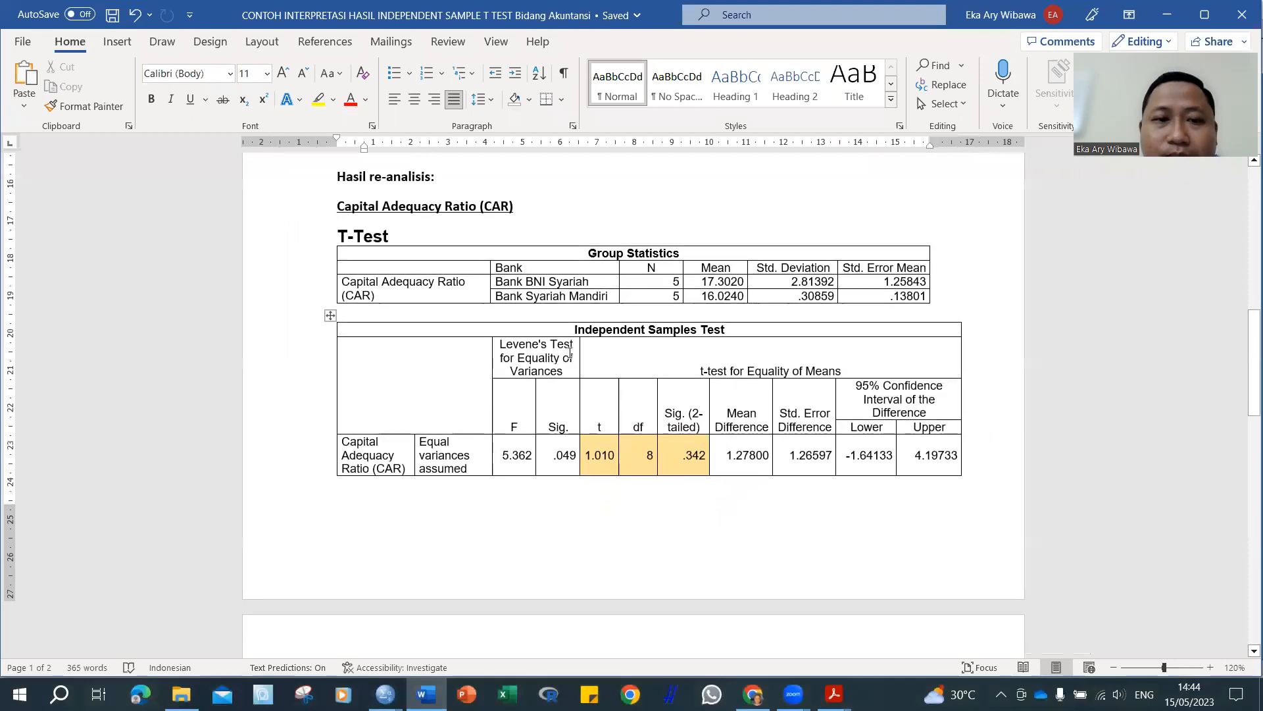
# Step: Decrease the font size of the CAR Group Statistics and Independent Samples Test tables by one size
pyautogui.click(509, 360)
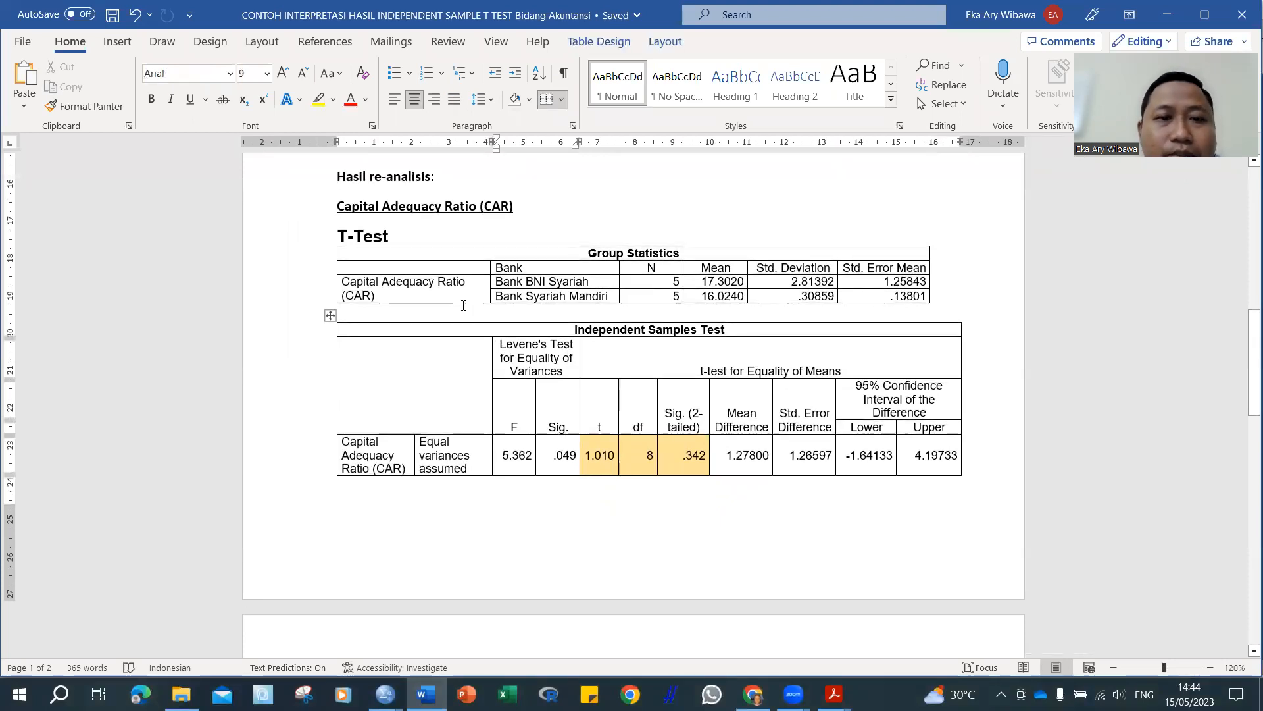
pyautogui.moveTo(330, 249)
pyautogui.mouseDown()
pyautogui.moveTo(500, 378)
pyautogui.moveTo(754, 463)
pyautogui.mouseUp()
pyautogui.scroll(-4, 856, 650)
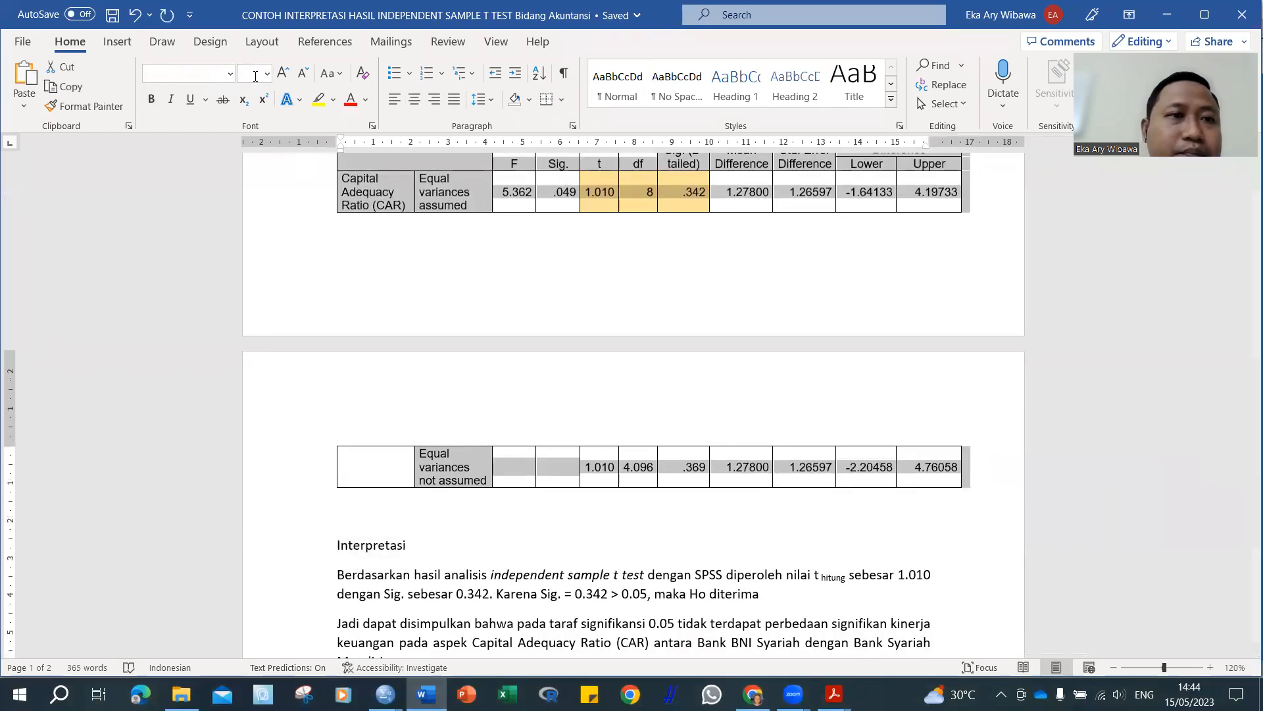
pyautogui.click(229, 73)
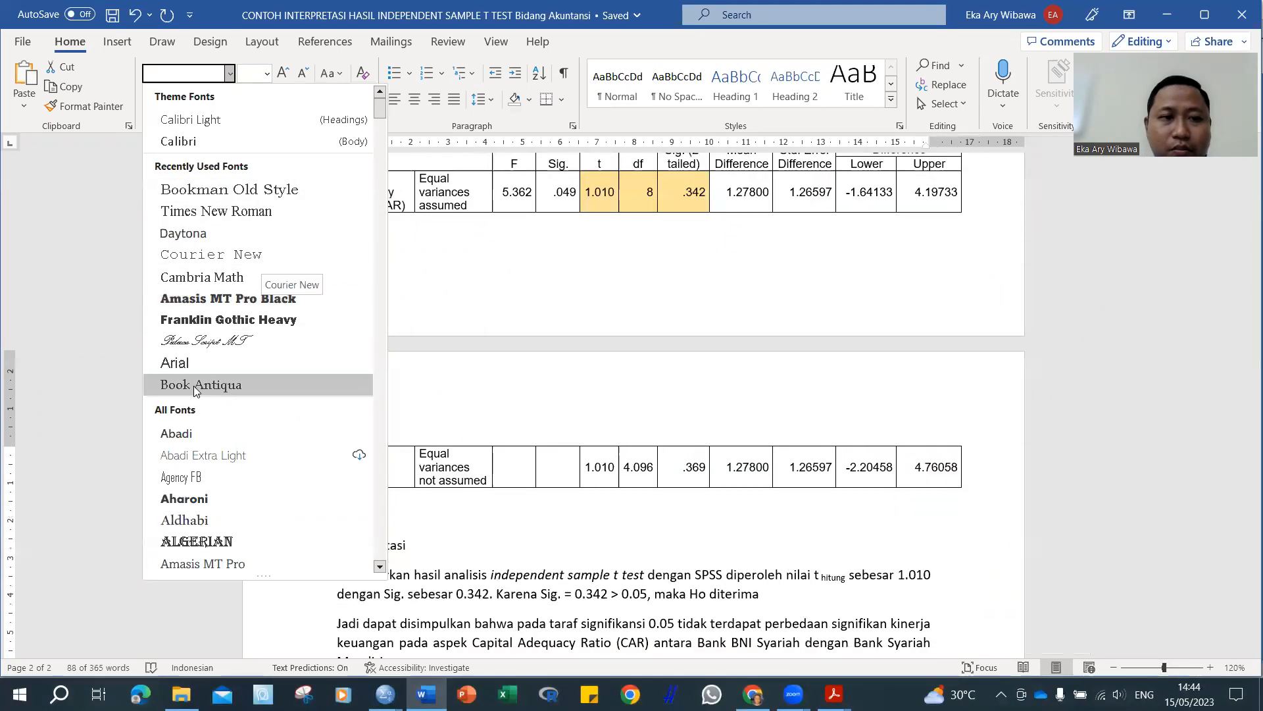
pyautogui.press('Escape')
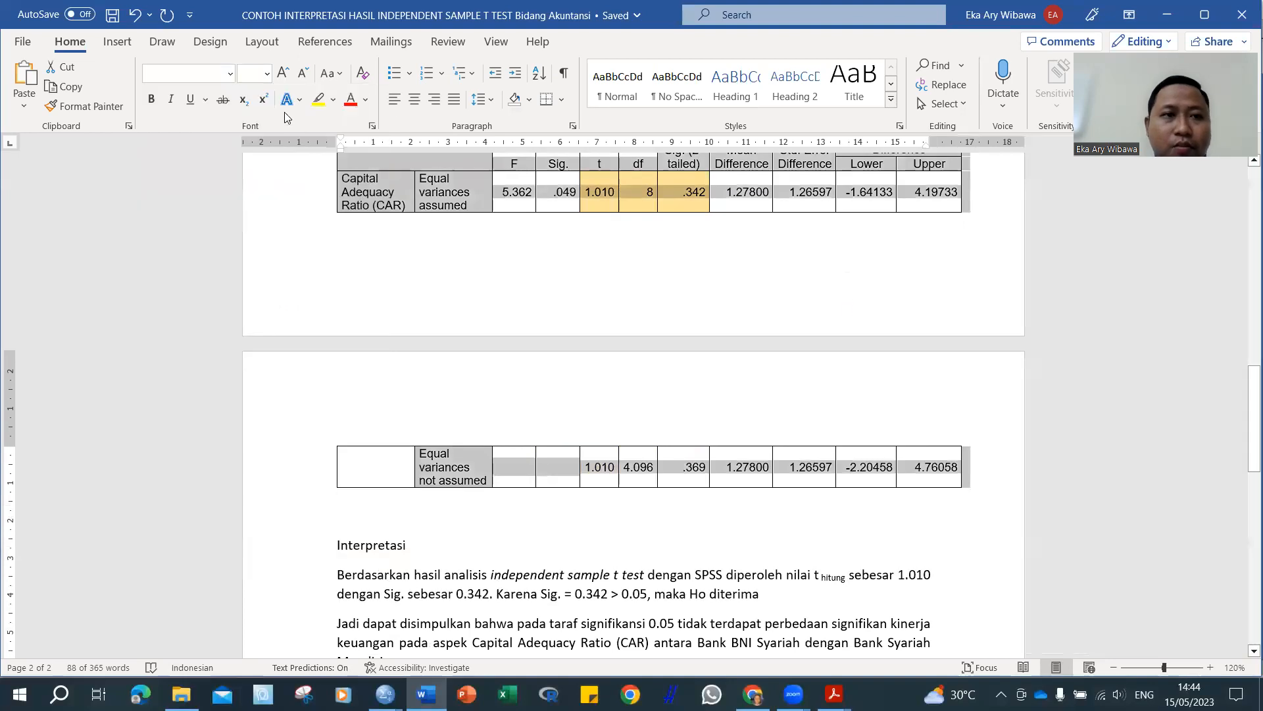
pyautogui.click(303, 73)
pyautogui.scroll(4, 658, 395)
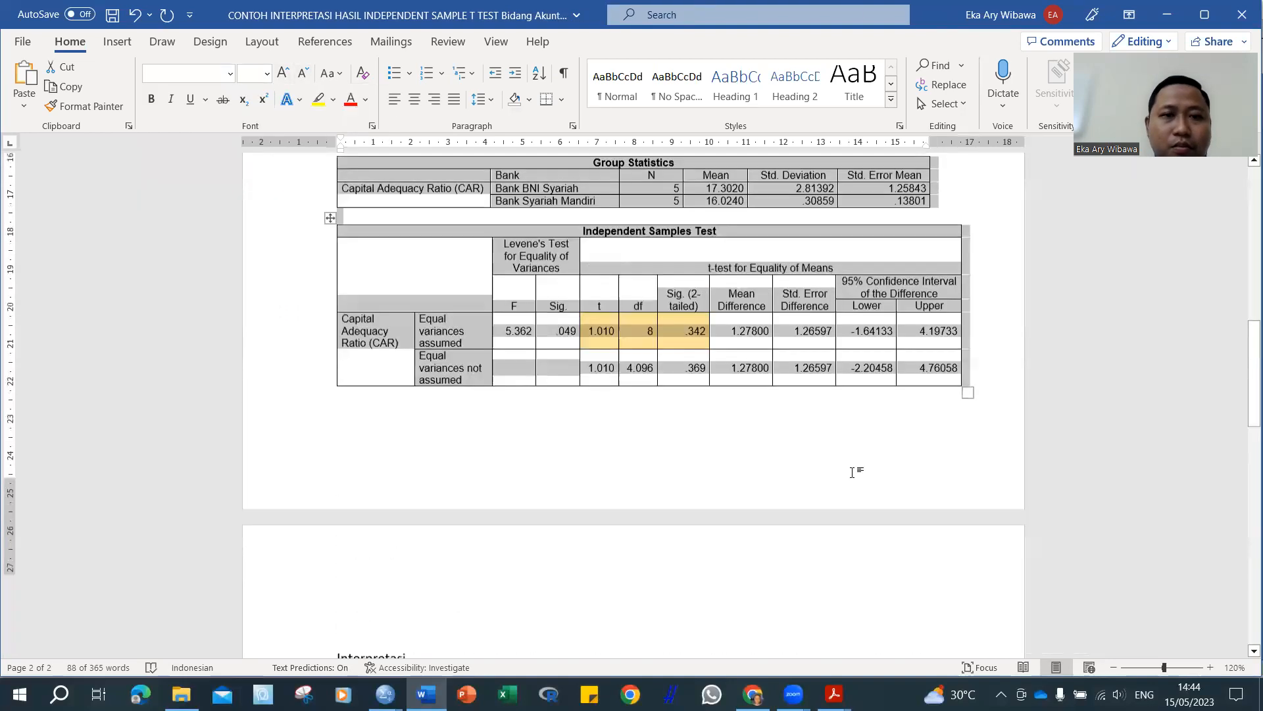
pyautogui.click(745, 486)
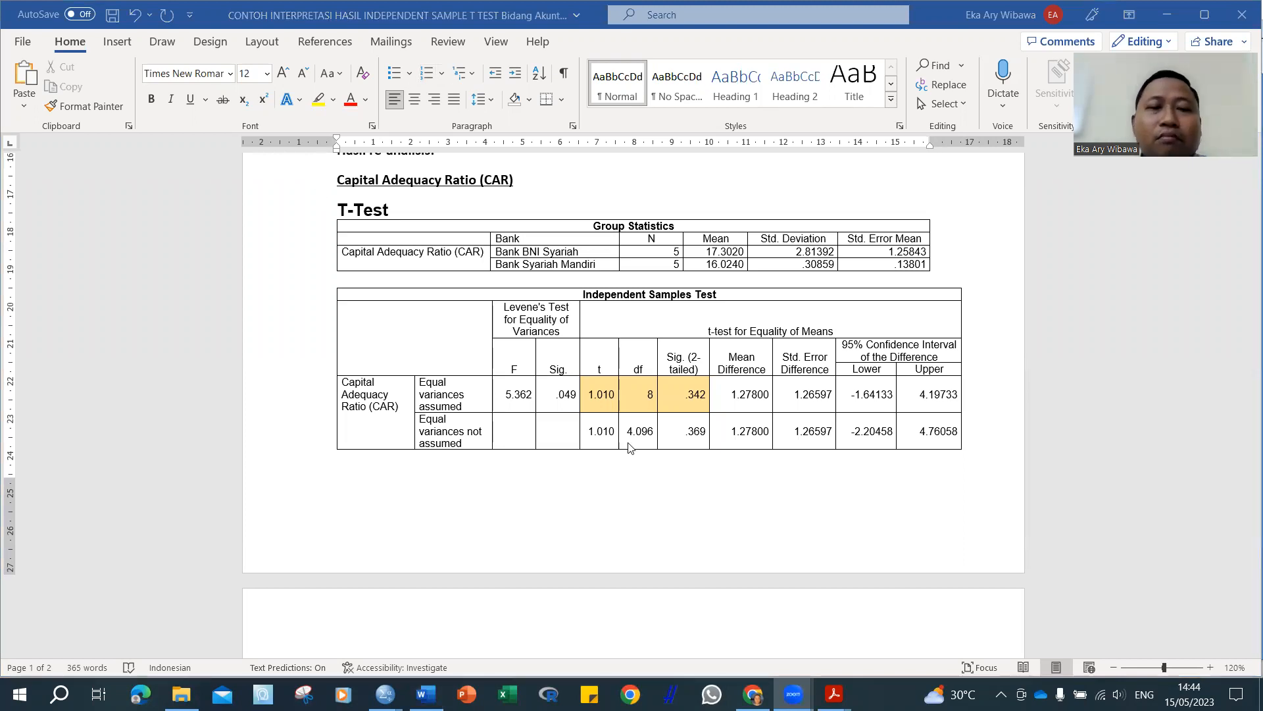
# Step: Examine the "Equal variances assumed" row of the CAR table at 130% zoom and hide the white space between the pages
pyautogui.click(1210, 667)
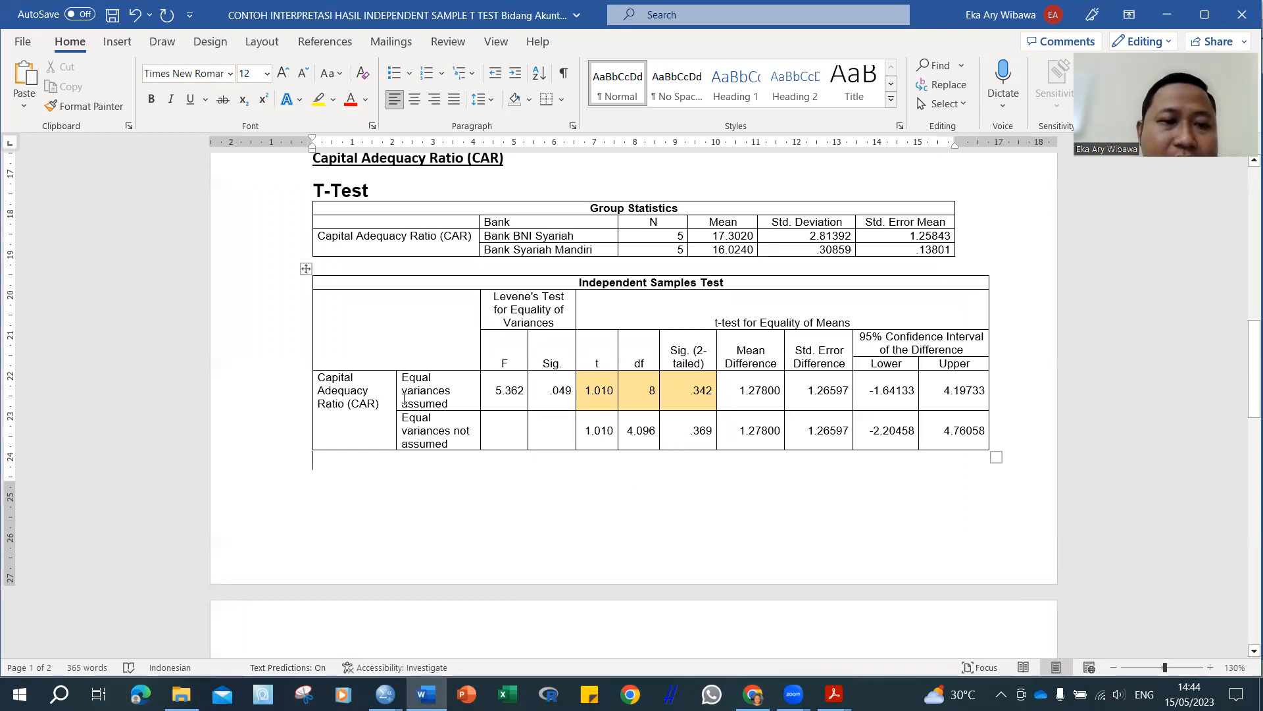
pyautogui.moveTo(402, 381); pyautogui.dragTo(453, 401)
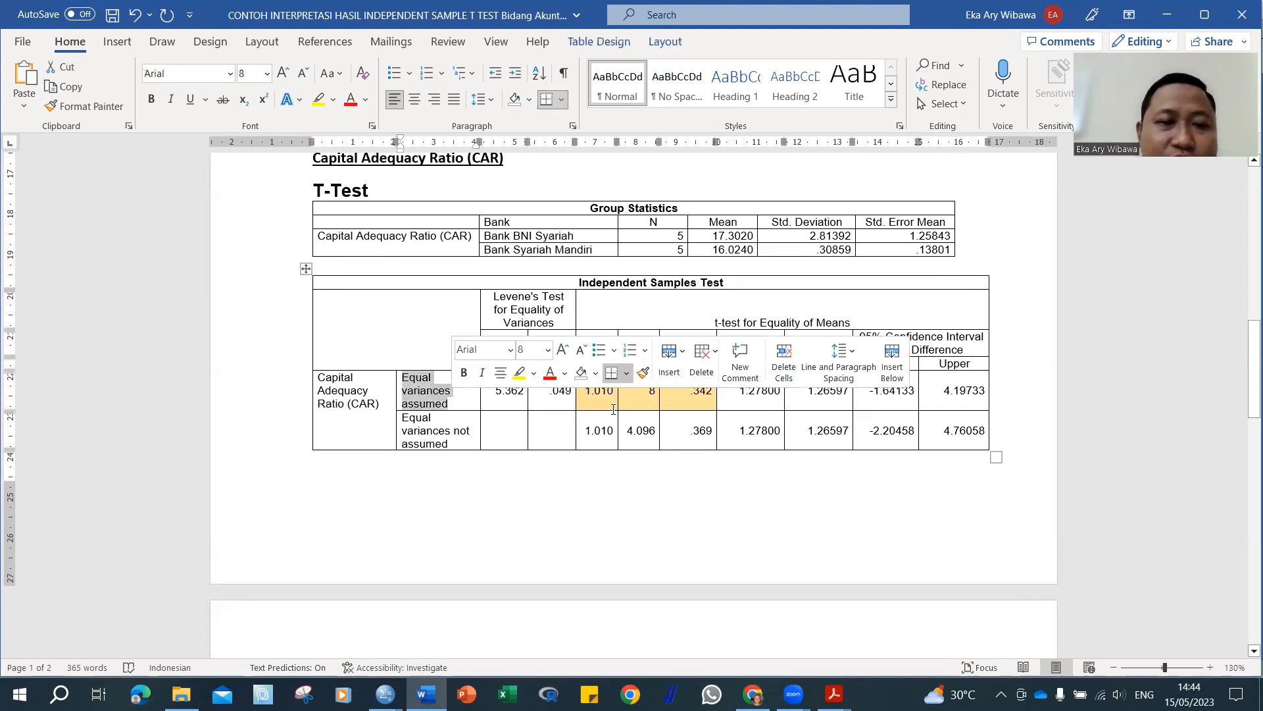
pyautogui.click(696, 405)
pyautogui.scroll(-5, 695, 404)
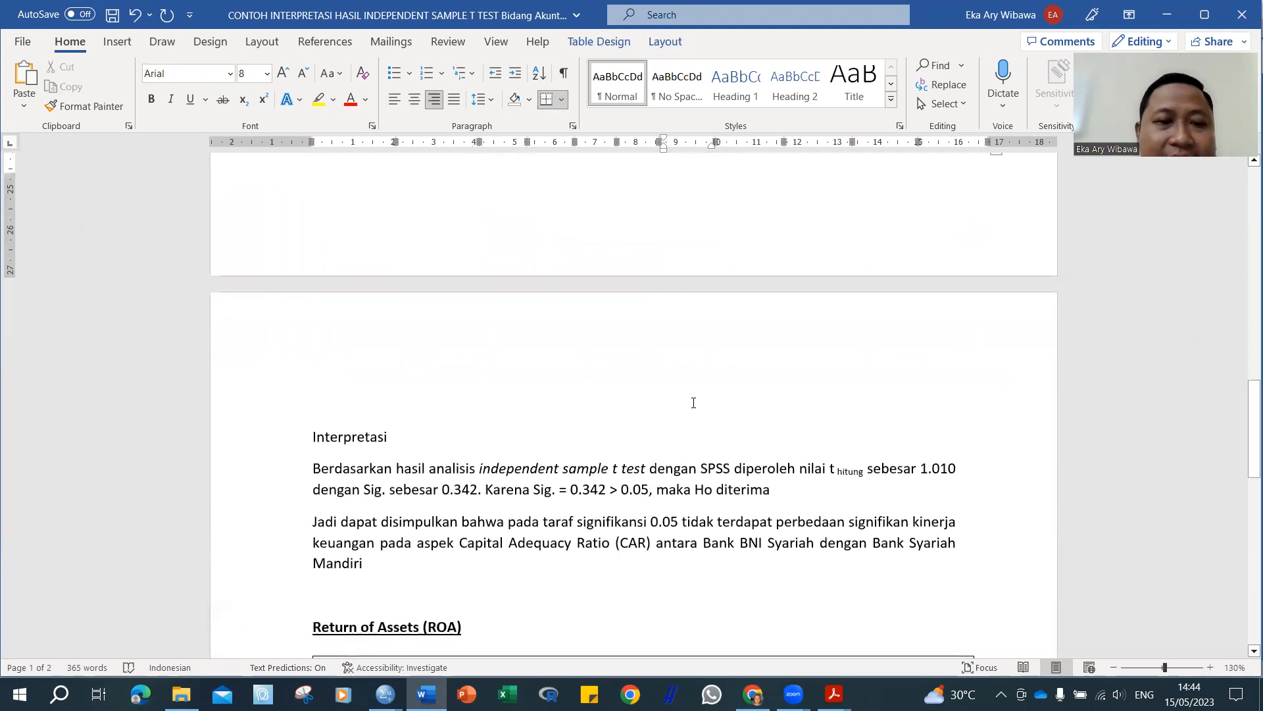
pyautogui.scroll(3, 693, 403)
pyautogui.doubleClick(711, 434)
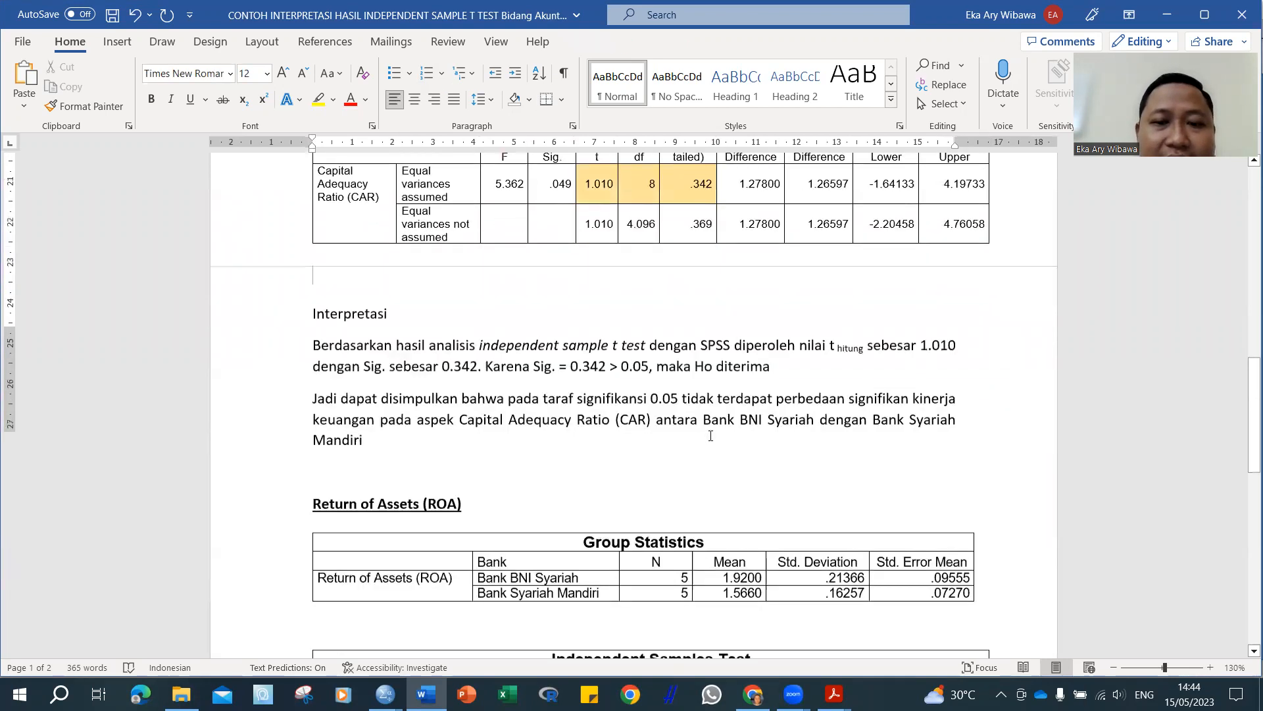
pyautogui.scroll(1, 692, 427)
pyautogui.scroll(3, 493, 355)
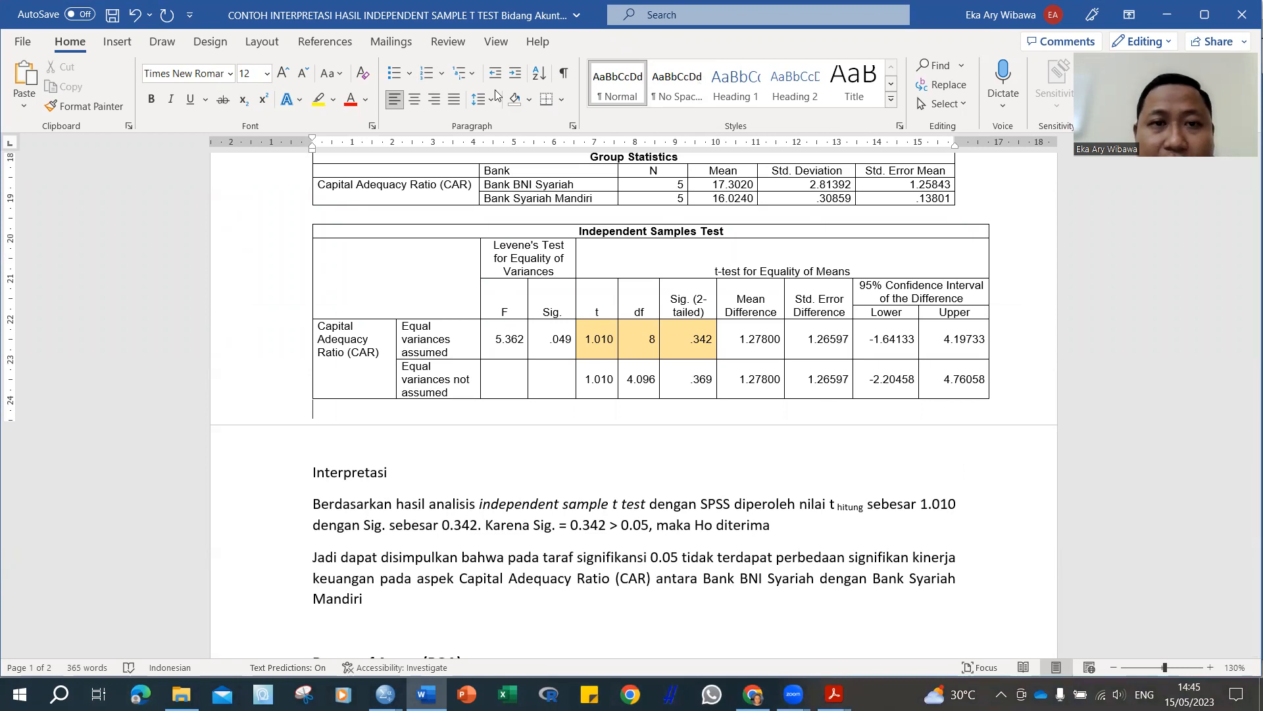
# Step: Draw arrows from the table's t and Sig. values to the CAR interpretation, underline its key conclusions, and clear the annotations
pyautogui.moveTo(598, 353)
pyautogui.mouseDown()
pyautogui.moveTo(922, 467)
pyautogui.moveTo(929, 490)
pyautogui.moveTo(941, 479)
pyautogui.mouseUp()
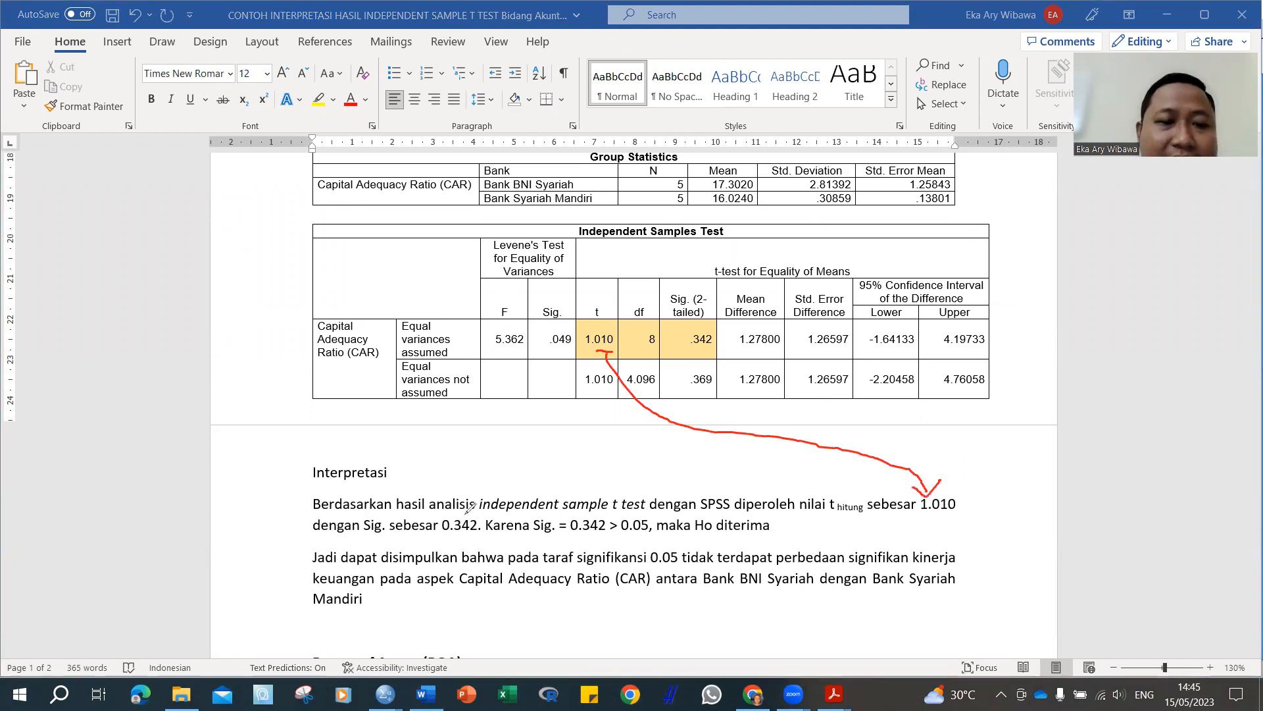
pyautogui.moveTo(701, 346)
pyautogui.mouseDown()
pyautogui.moveTo(493, 482)
pyautogui.moveTo(477, 519)
pyautogui.mouseUp()
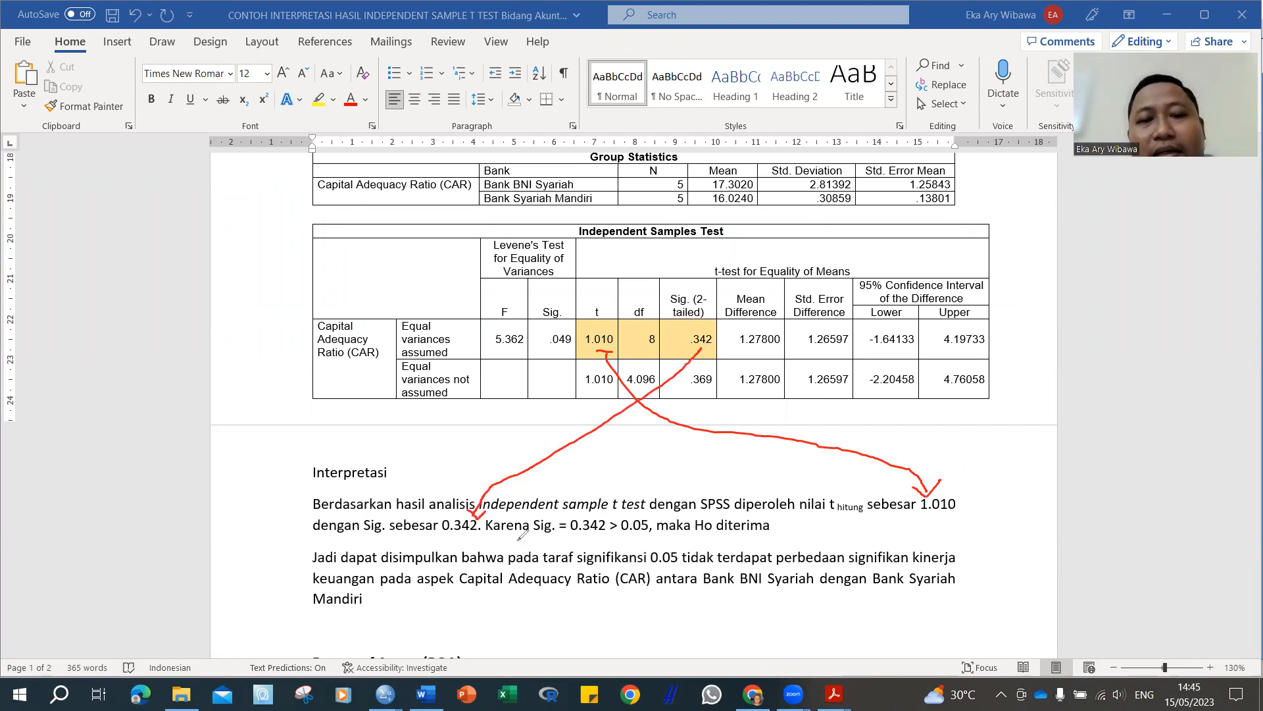
pyautogui.moveTo(571, 536); pyautogui.dragTo(652, 539)
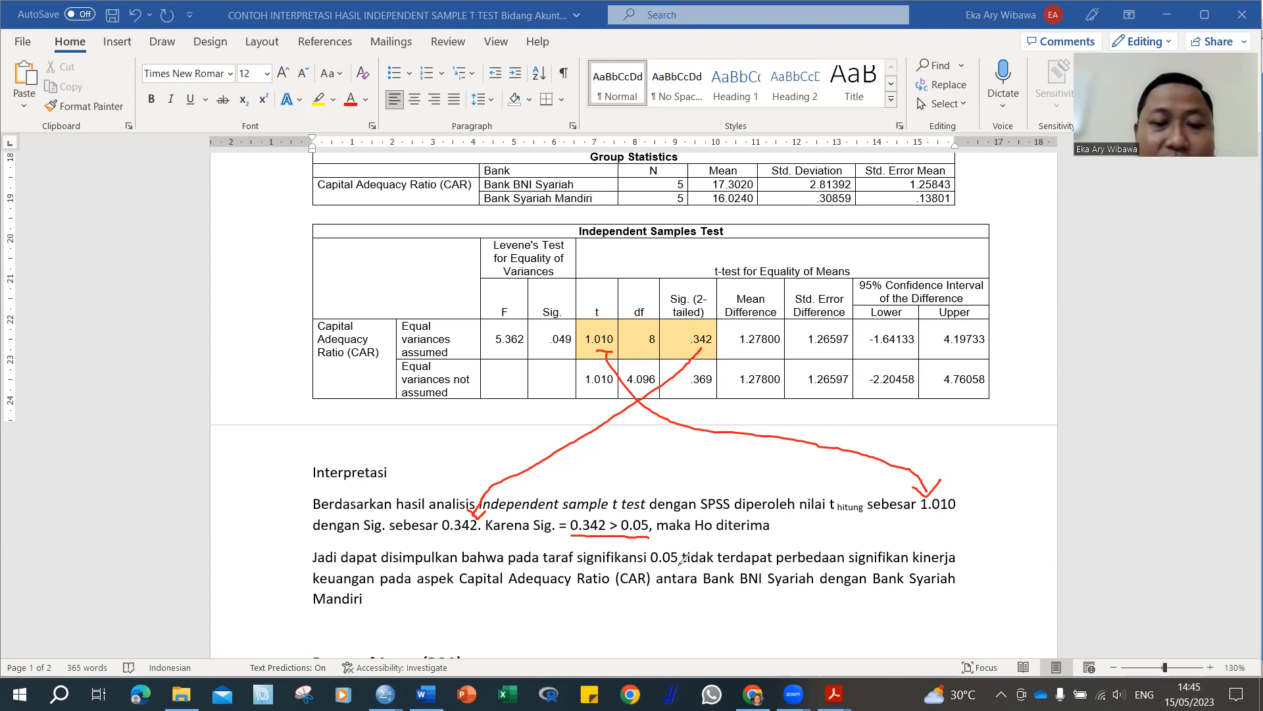
pyautogui.moveTo(684, 565); pyautogui.dragTo(913, 564)
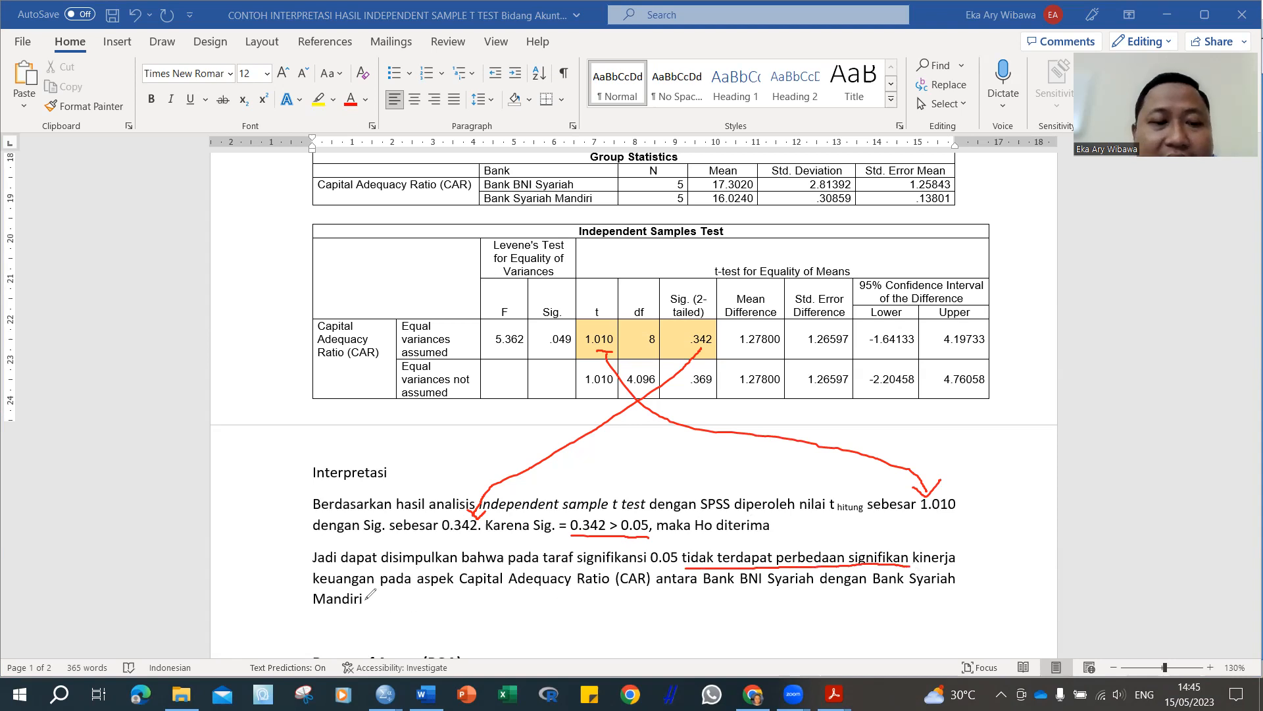
pyautogui.moveTo(336, 585); pyautogui.dragTo(649, 588)
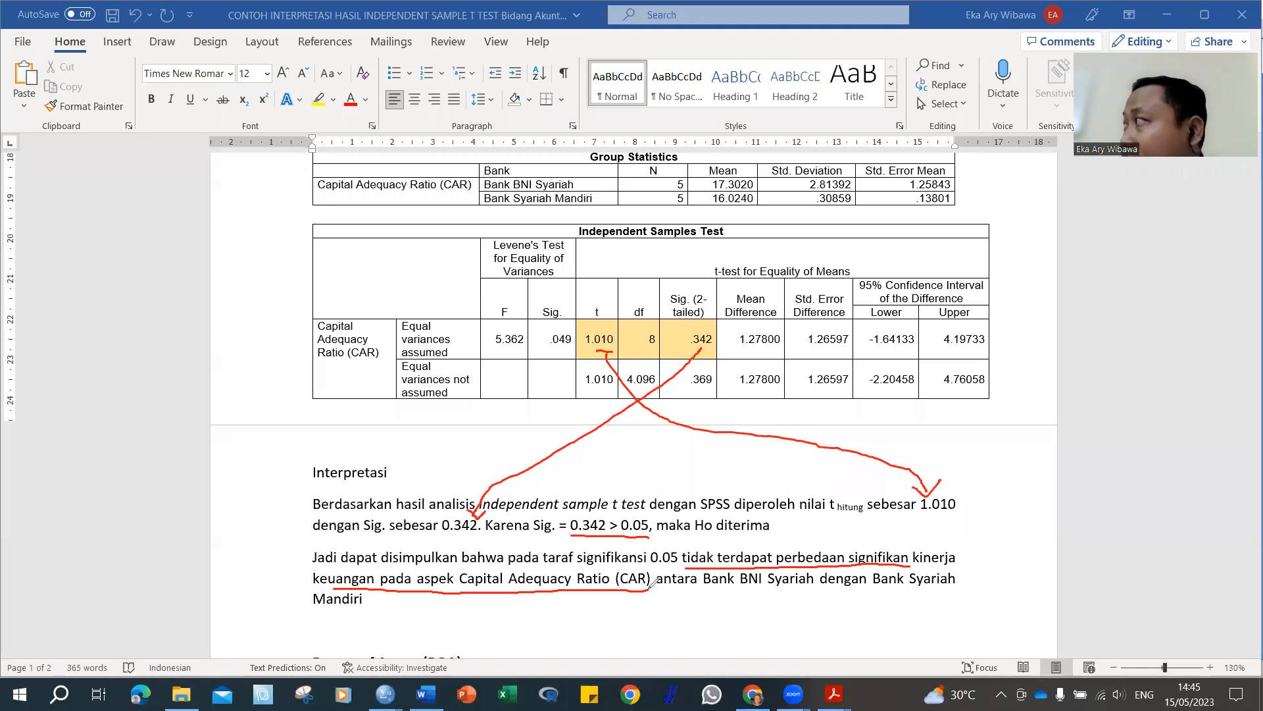
pyautogui.moveTo(699, 595); pyautogui.dragTo(977, 596)
pyautogui.moveTo(323, 633); pyautogui.dragTo(395, 621)
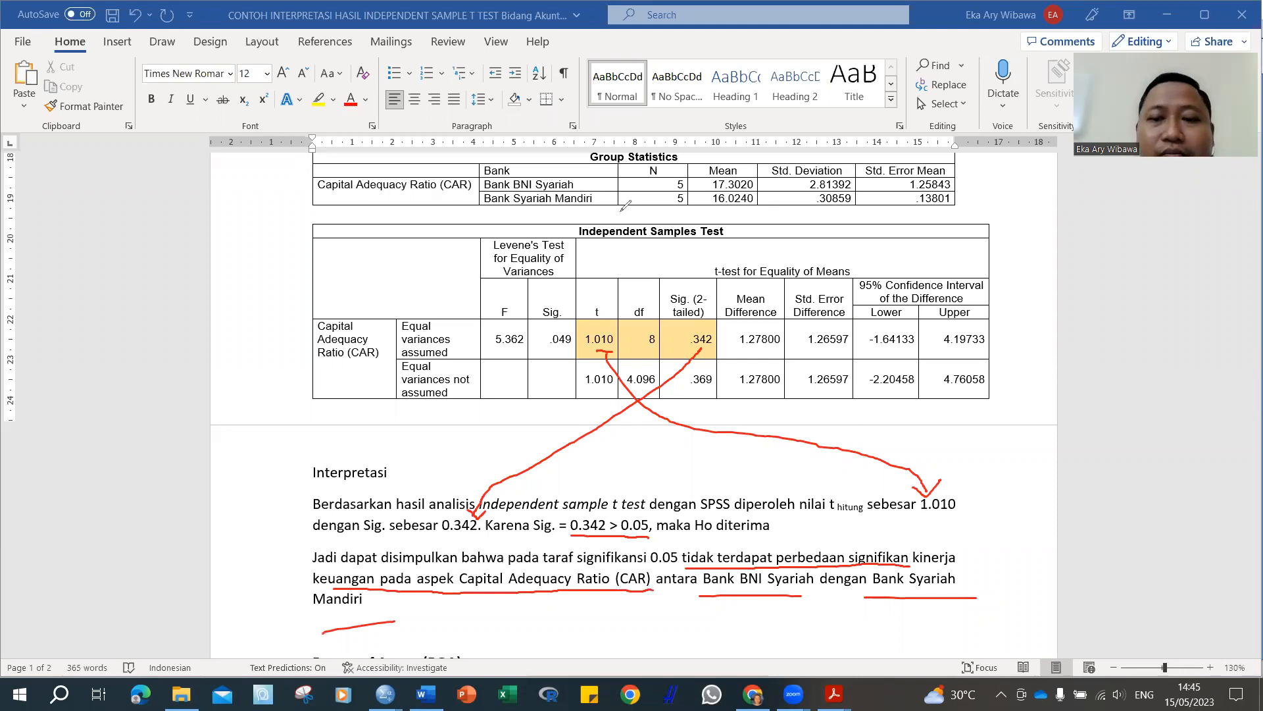
pyautogui.click(842, 136)
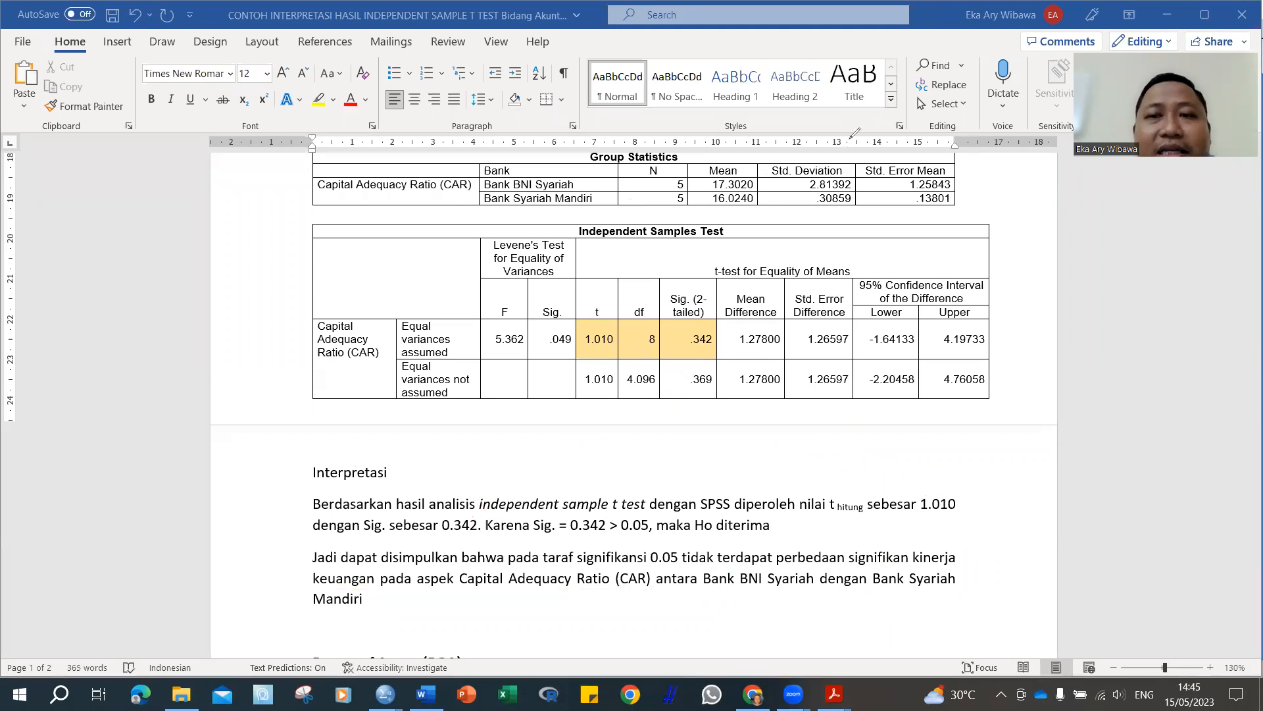
# Step: Correct "Ho" in the CAR interpretation to "H0" and format the 0 as subscript
pyautogui.click(706, 521)
pyautogui.press('Delete')
pyautogui.write('0')
pyautogui.hotkey('shift', 'Left')
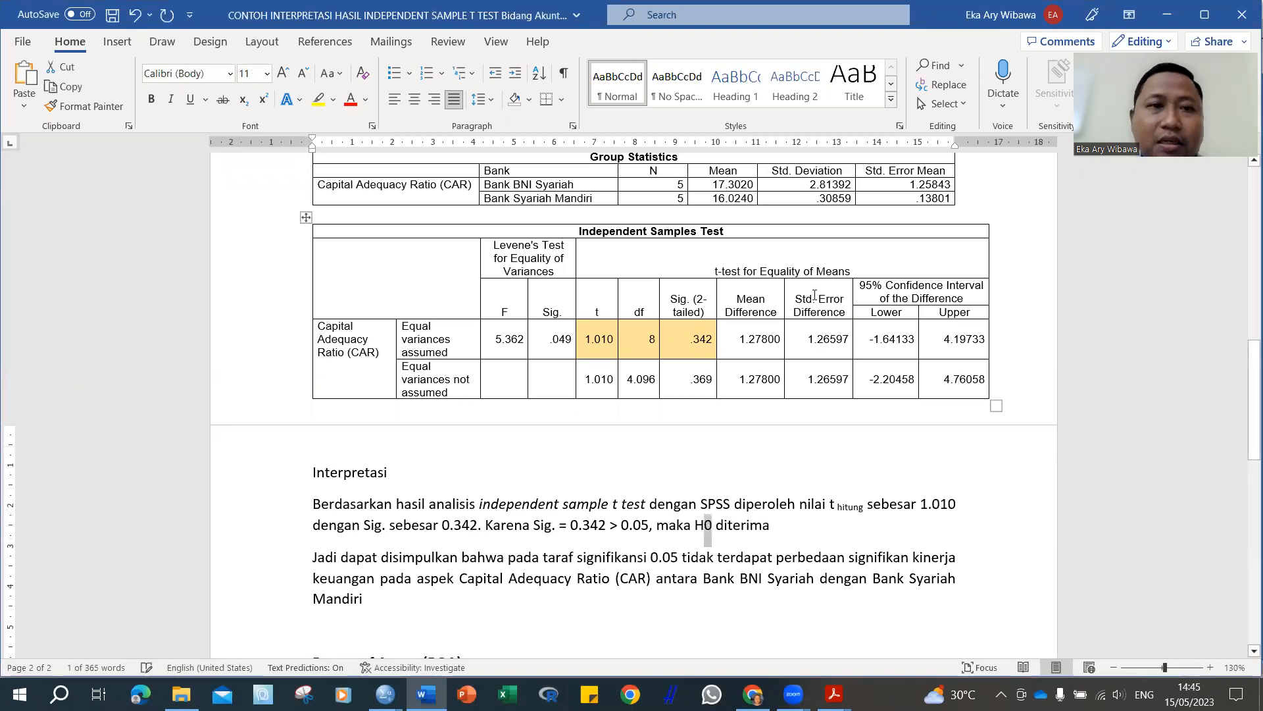
pyautogui.click(243, 99)
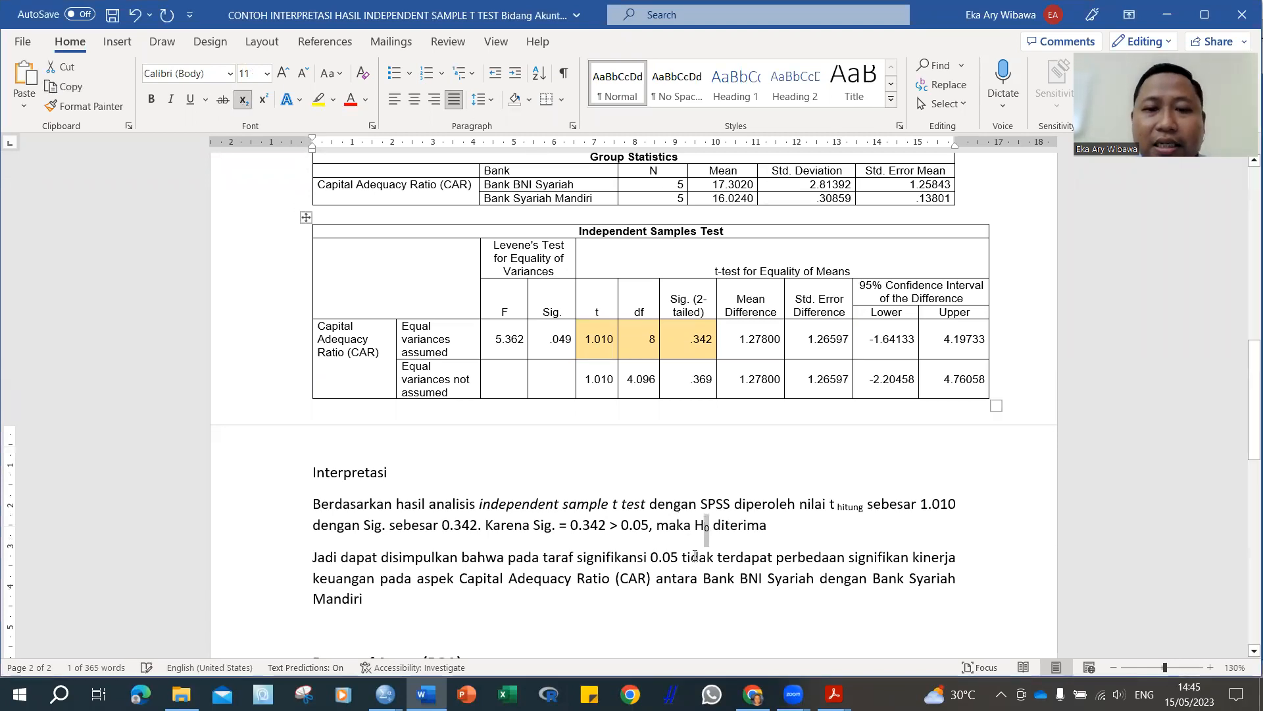
pyautogui.click(729, 577)
# Step: Correct "Ho" in the ROA interpretation to "H0" and format the 0 as subscript
pyautogui.scroll(-5, 724, 579)
pyautogui.scroll(1, 722, 518)
pyautogui.scroll(-6, 609, 467)
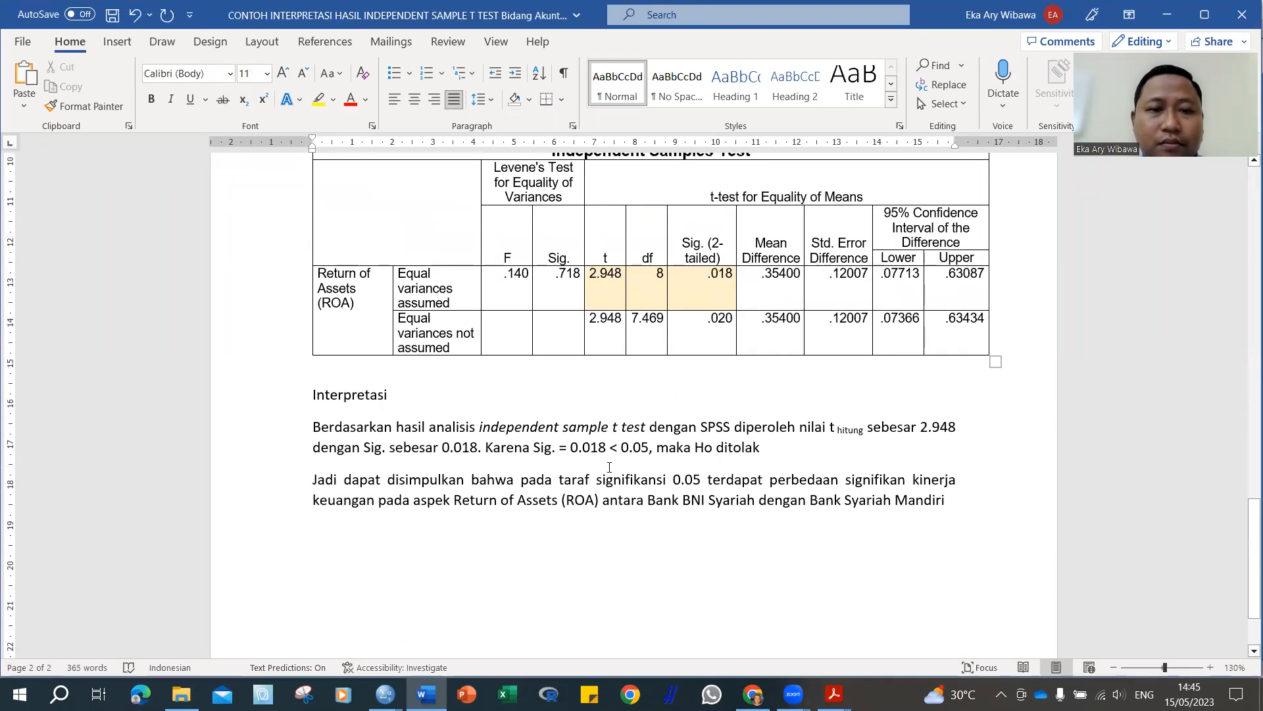
pyautogui.click(712, 447)
pyautogui.press('BackSpace')
pyautogui.write('0')
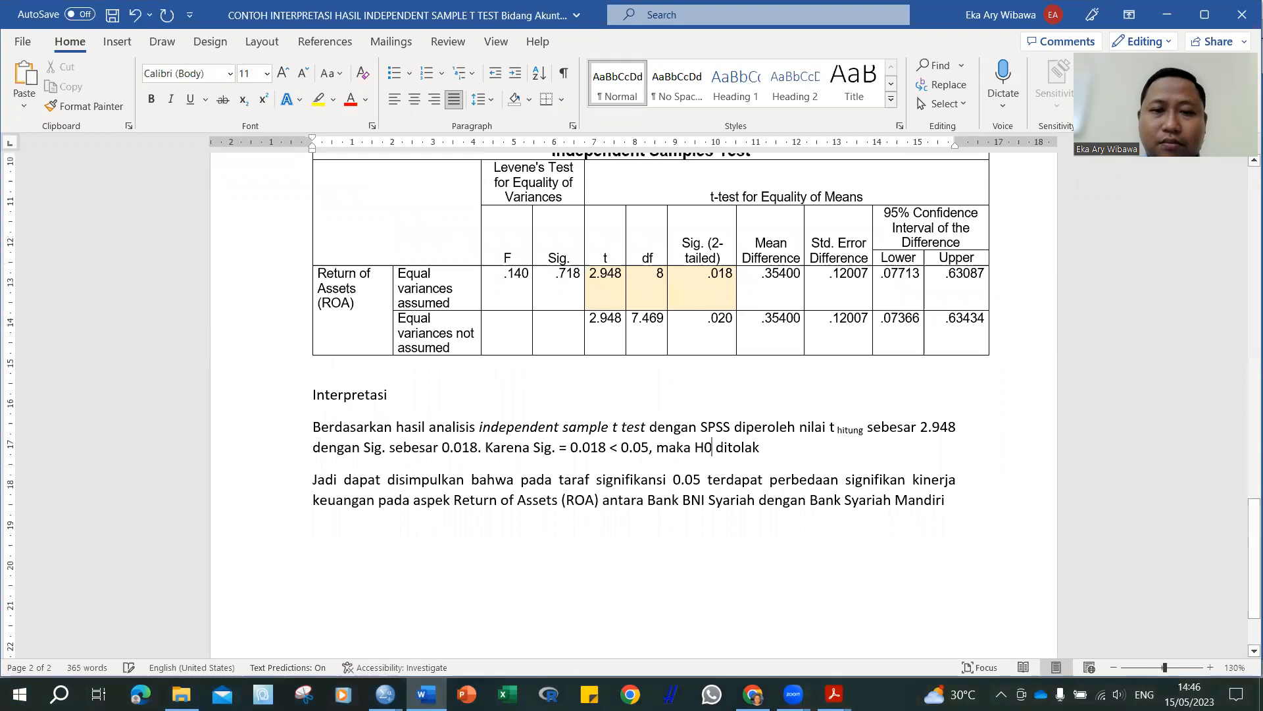
pyautogui.hotkey('shift', 'Left')
pyautogui.click(243, 99)
# Step: Return to the CAR interpretation and review its conclusion at 150% zoom
pyautogui.scroll(10, 525, 561)
pyautogui.click(525, 561)
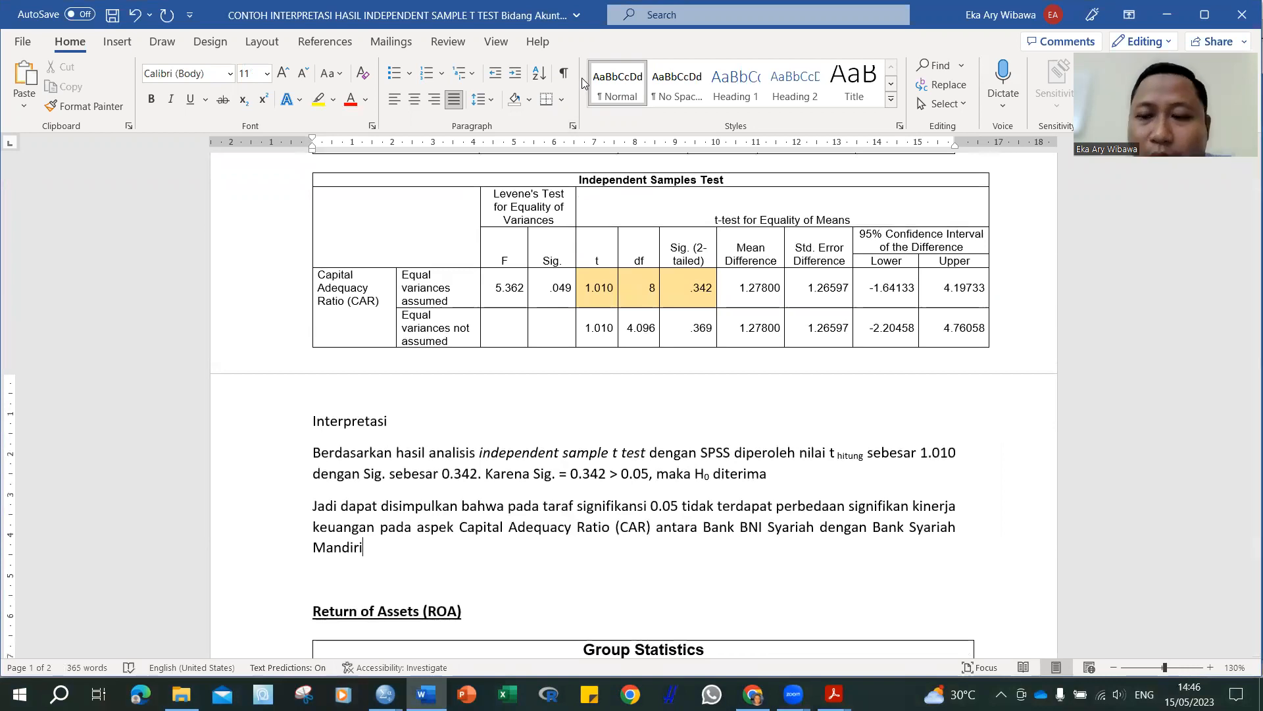
pyautogui.click(1210, 667)
pyautogui.click(1210, 667)
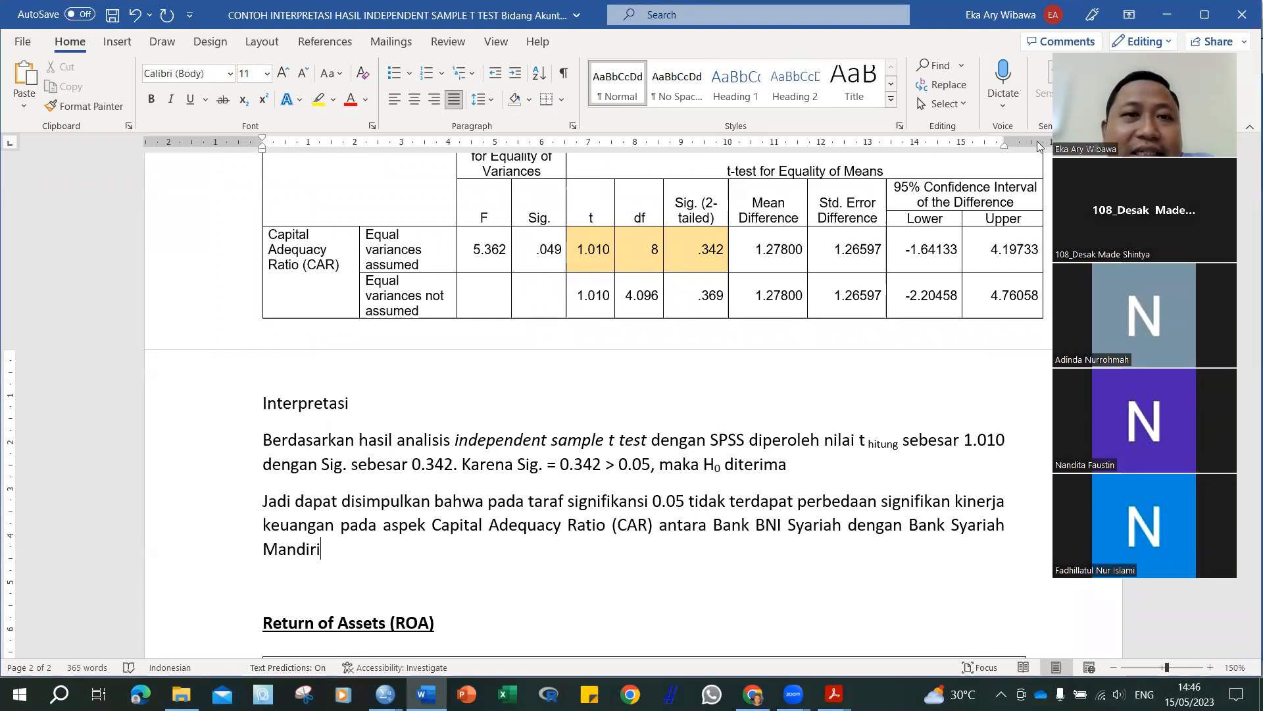
pyautogui.click(524, 469)
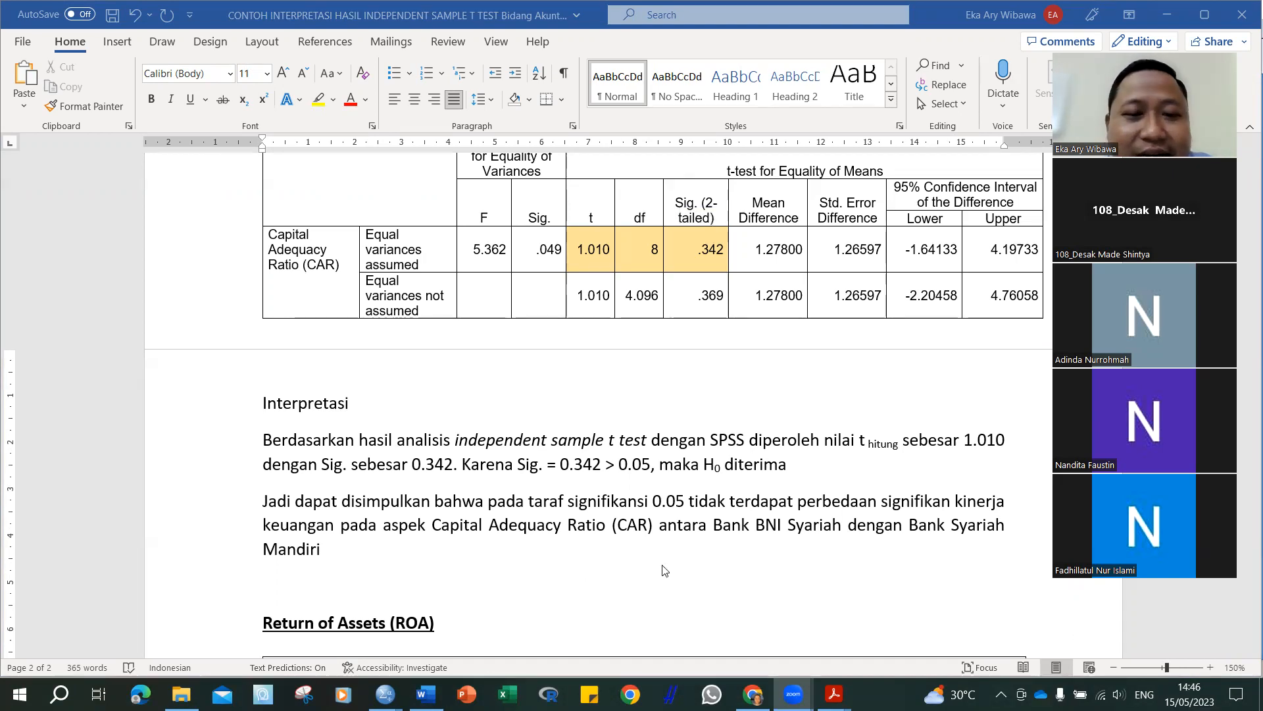
pyautogui.click(755, 541)
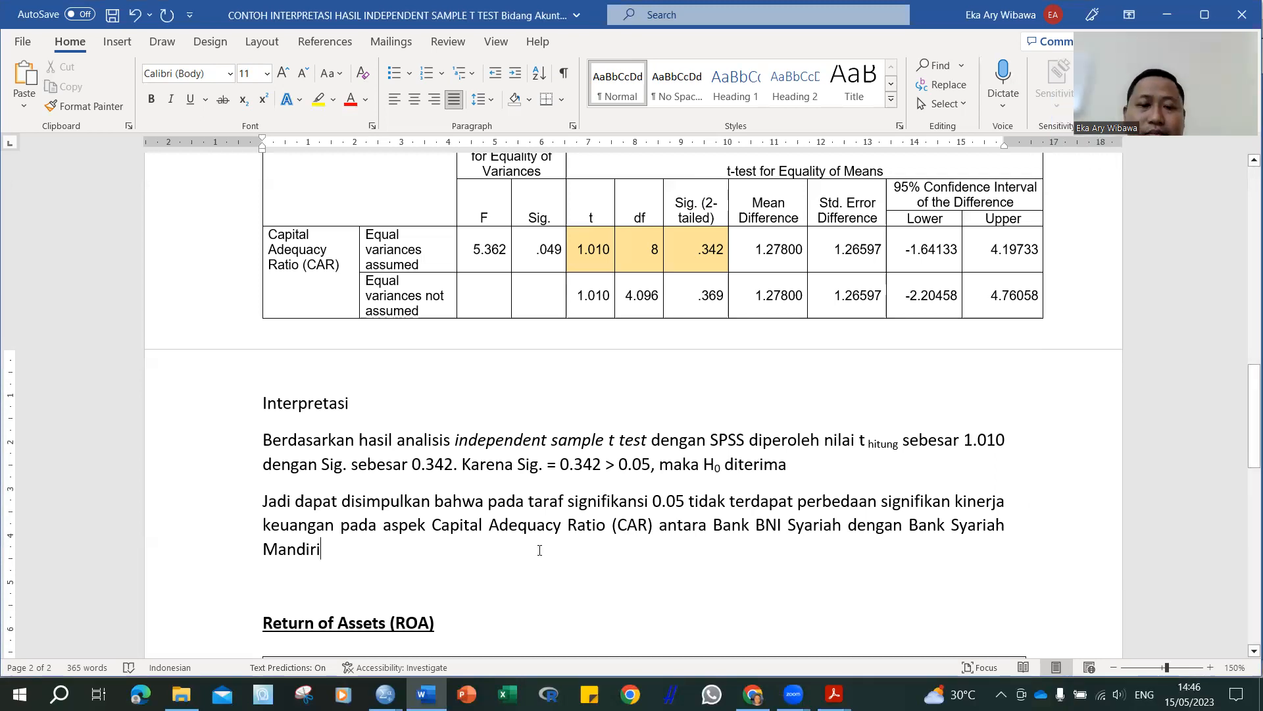
pyautogui.click(436, 8)
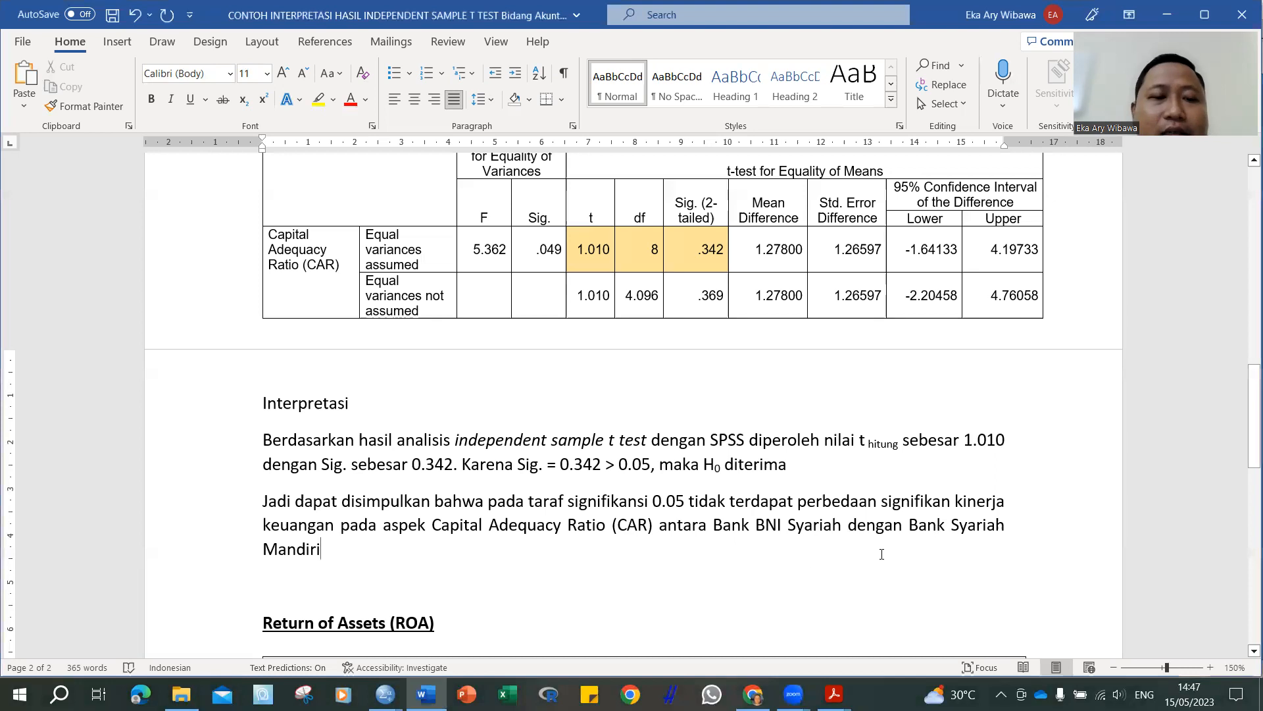
# Step: Switch to the journal PDF in Acrobat Reader, close its search box, and examine the bank ratio columns of Tabel 7
pyautogui.scroll(-5, 730, 560)
pyautogui.scroll(3, 730, 560)
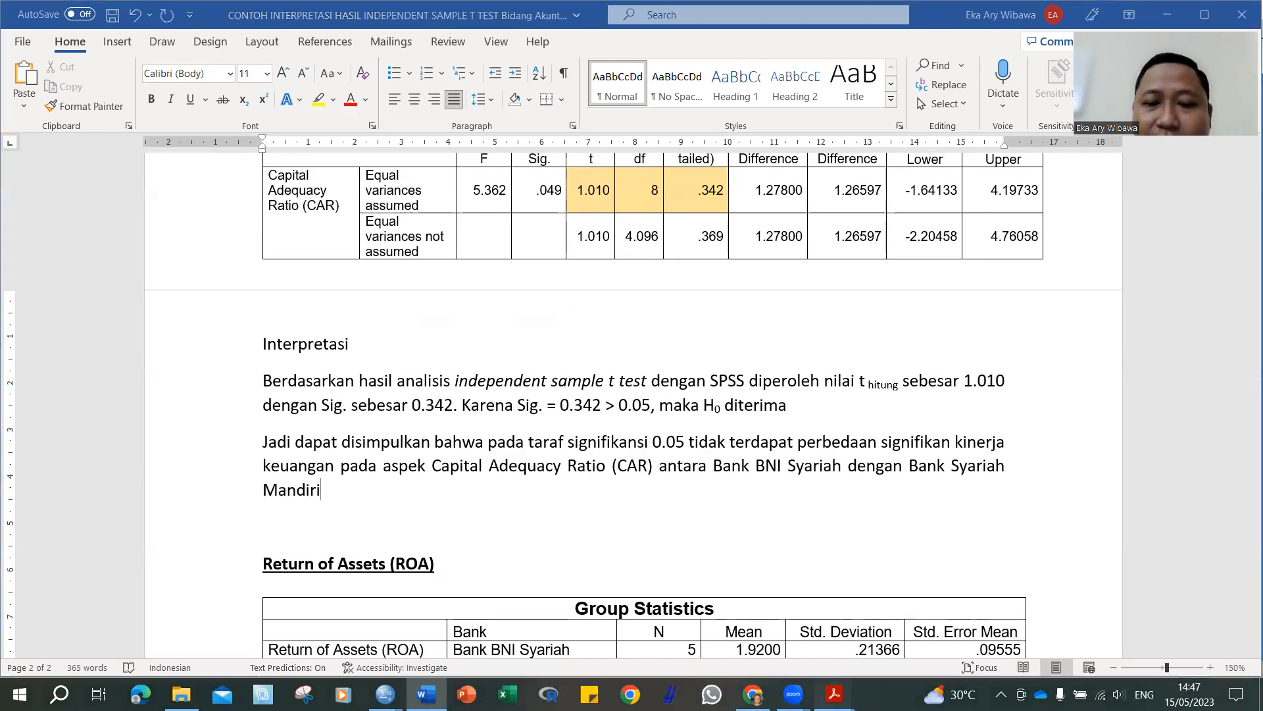
pyautogui.moveTo(835, 694)
pyautogui.click(936, 630)
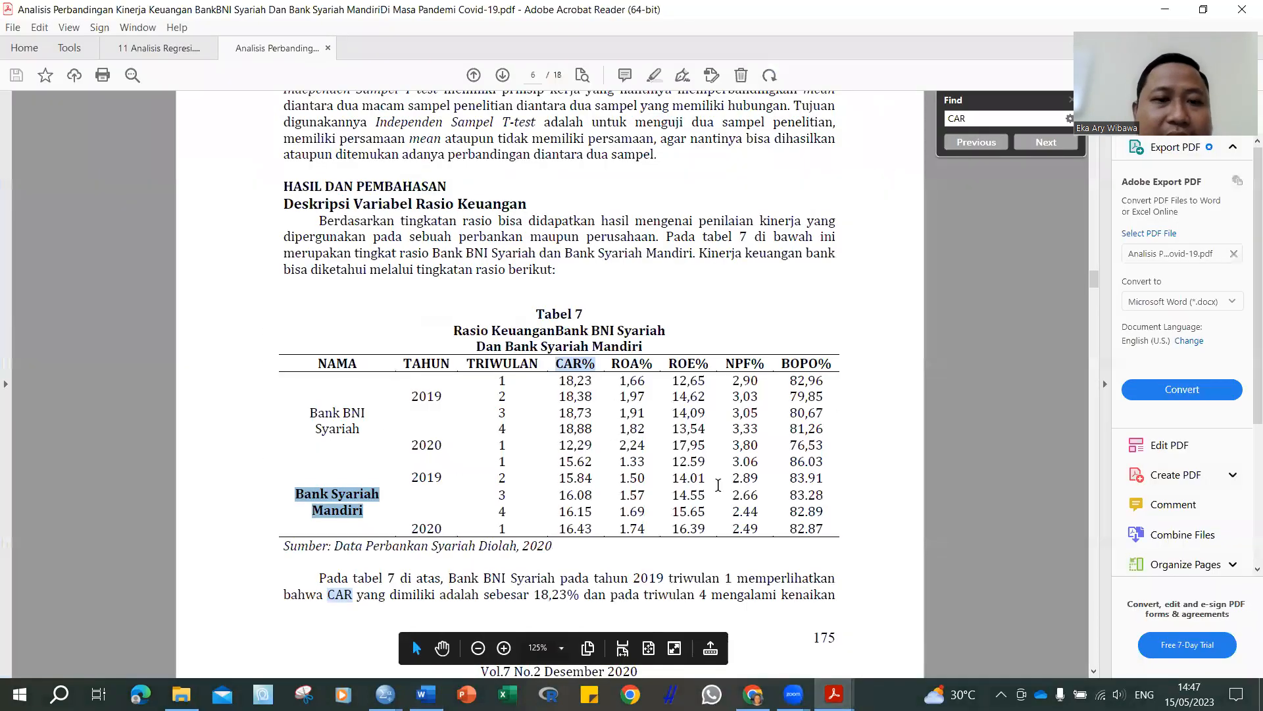
pyautogui.click(620, 407)
pyautogui.click(578, 363)
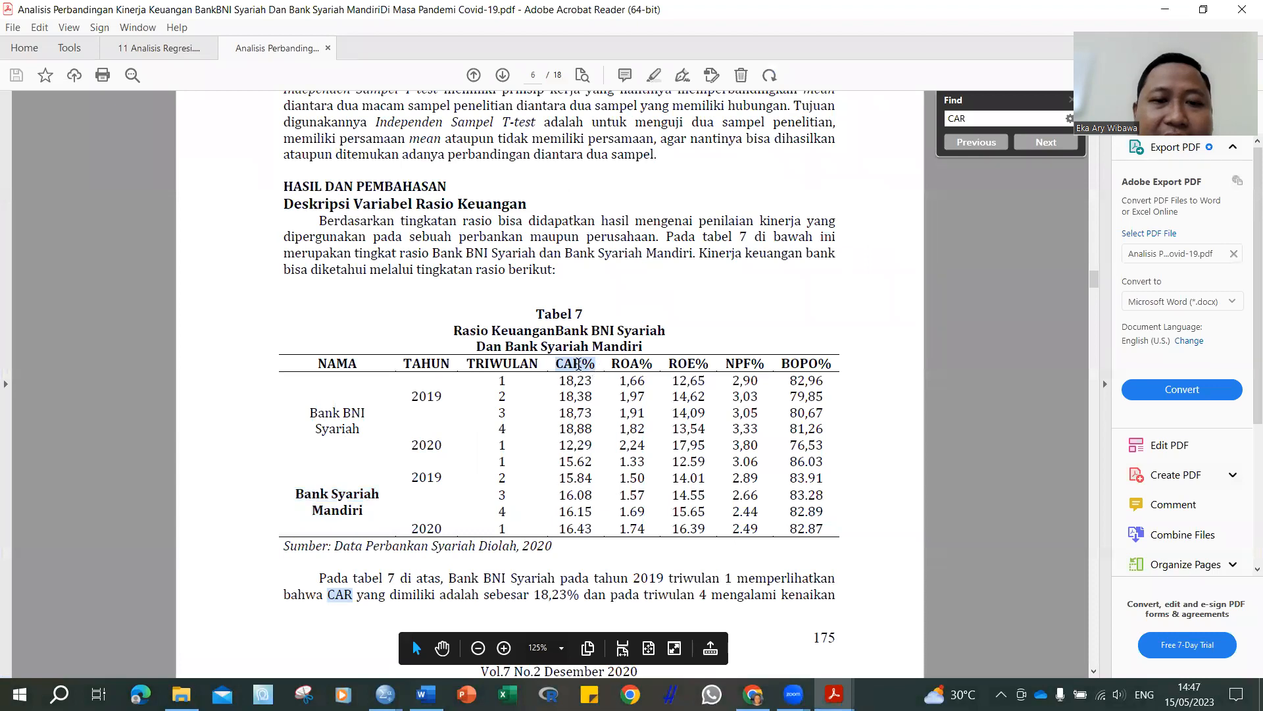
pyautogui.rightClick(632, 259)
pyautogui.click(764, 168)
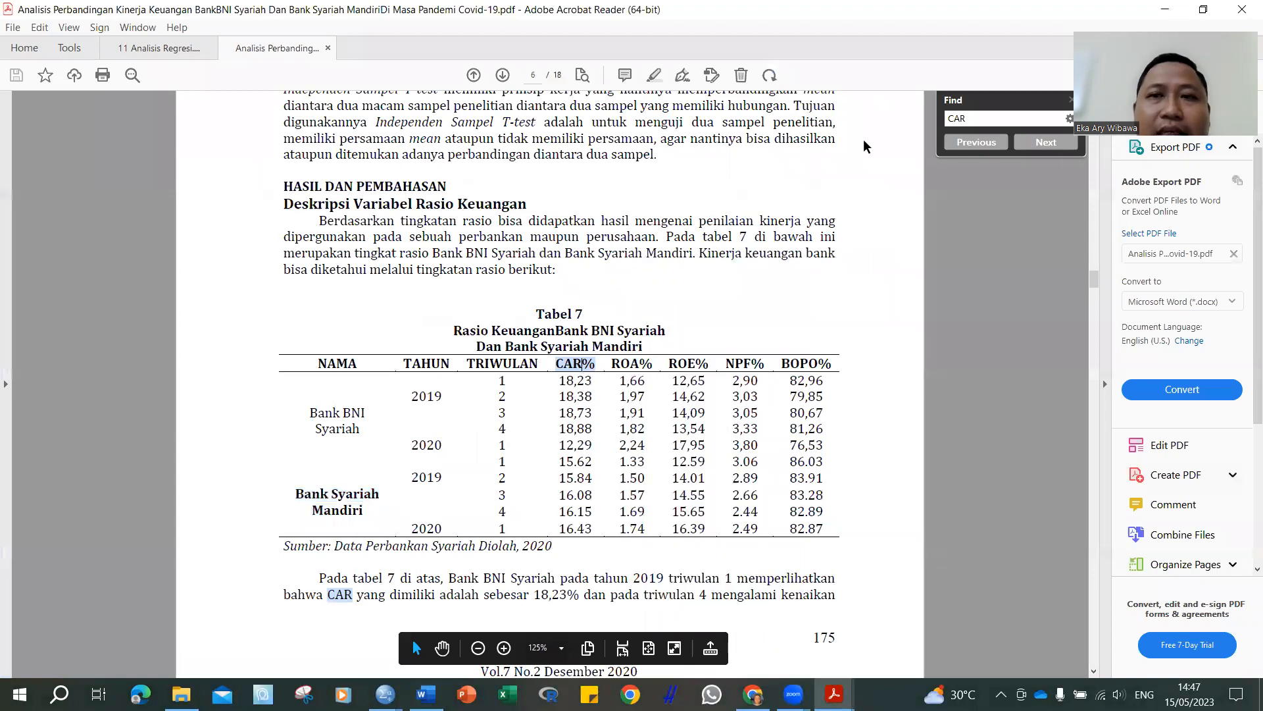
pyautogui.click(1071, 100)
pyautogui.scroll(-1, 638, 316)
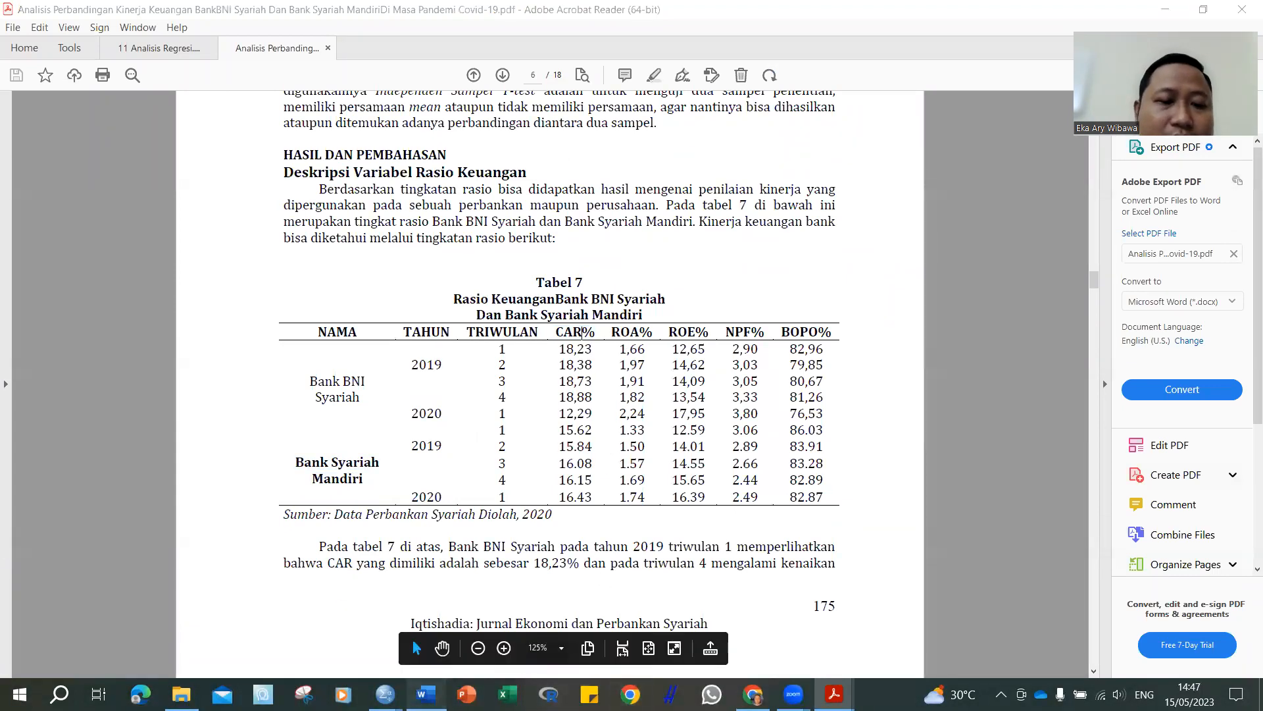
# Step: Switch back to Word and make "terdapat perbedaan signifikan" bold in the conclusion of the ROA interpretation
pyautogui.click(426, 694)
pyautogui.scroll(-5, 498, 529)
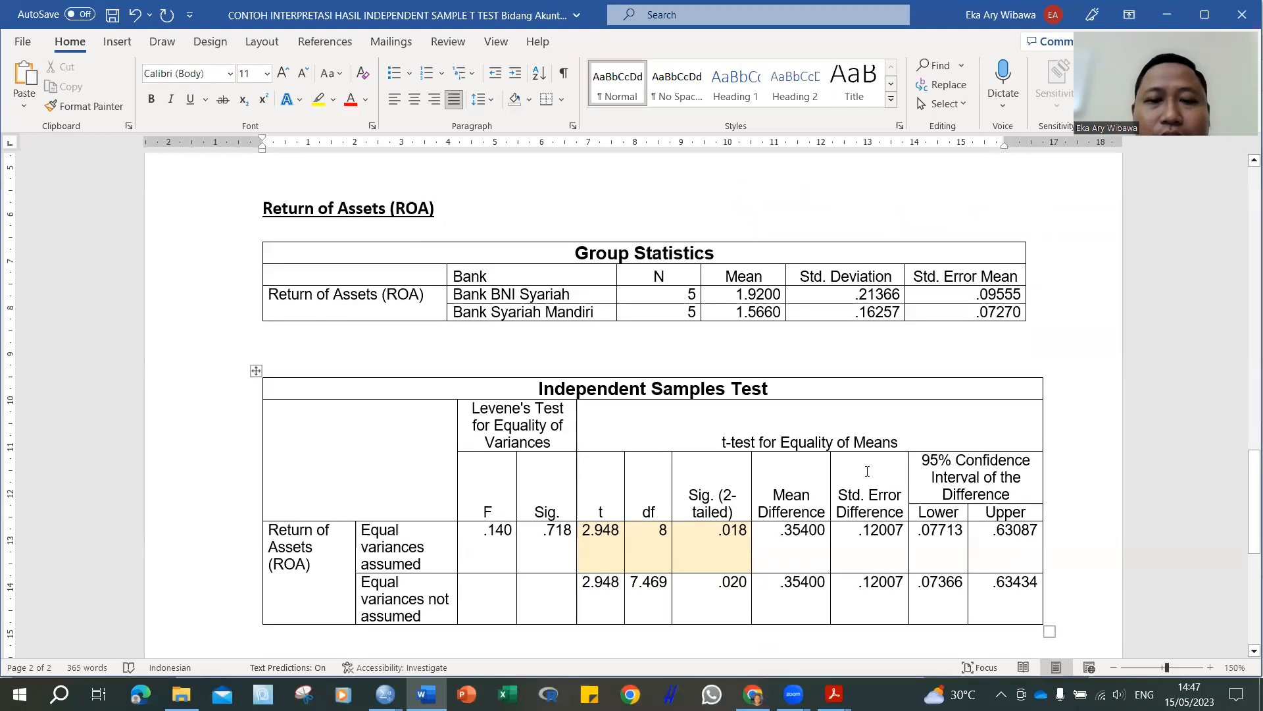
pyautogui.scroll(3, 933, 461)
pyautogui.scroll(-1, 933, 461)
pyautogui.scroll(2, 856, 454)
pyautogui.scroll(-6, 787, 441)
pyautogui.scroll(-5, 787, 441)
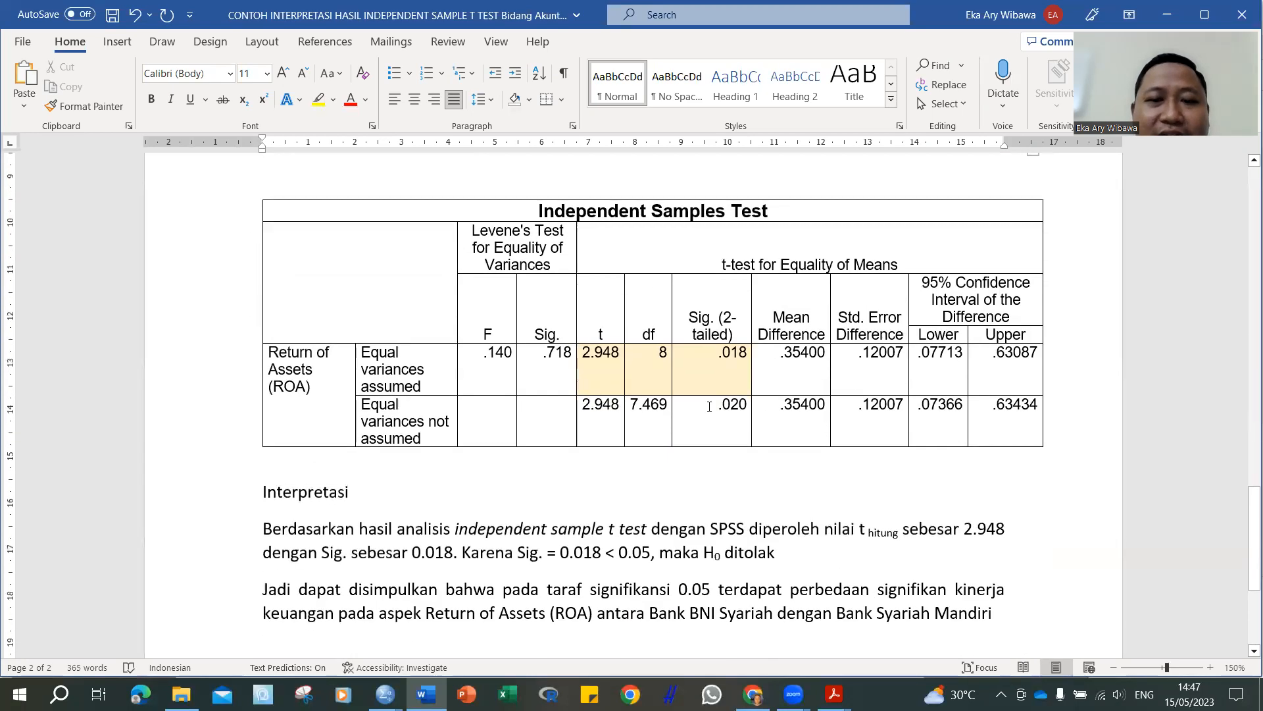
pyautogui.moveTo(726, 352); pyautogui.dragTo(954, 354)
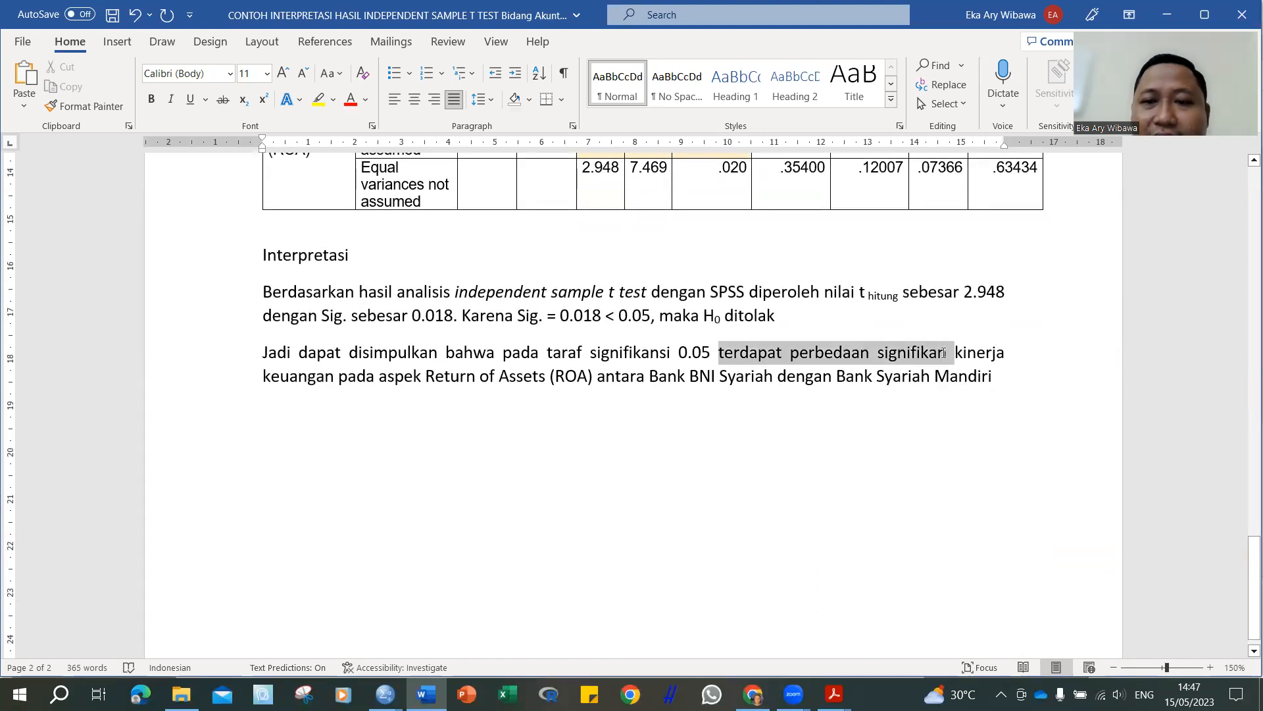
pyautogui.click(152, 99)
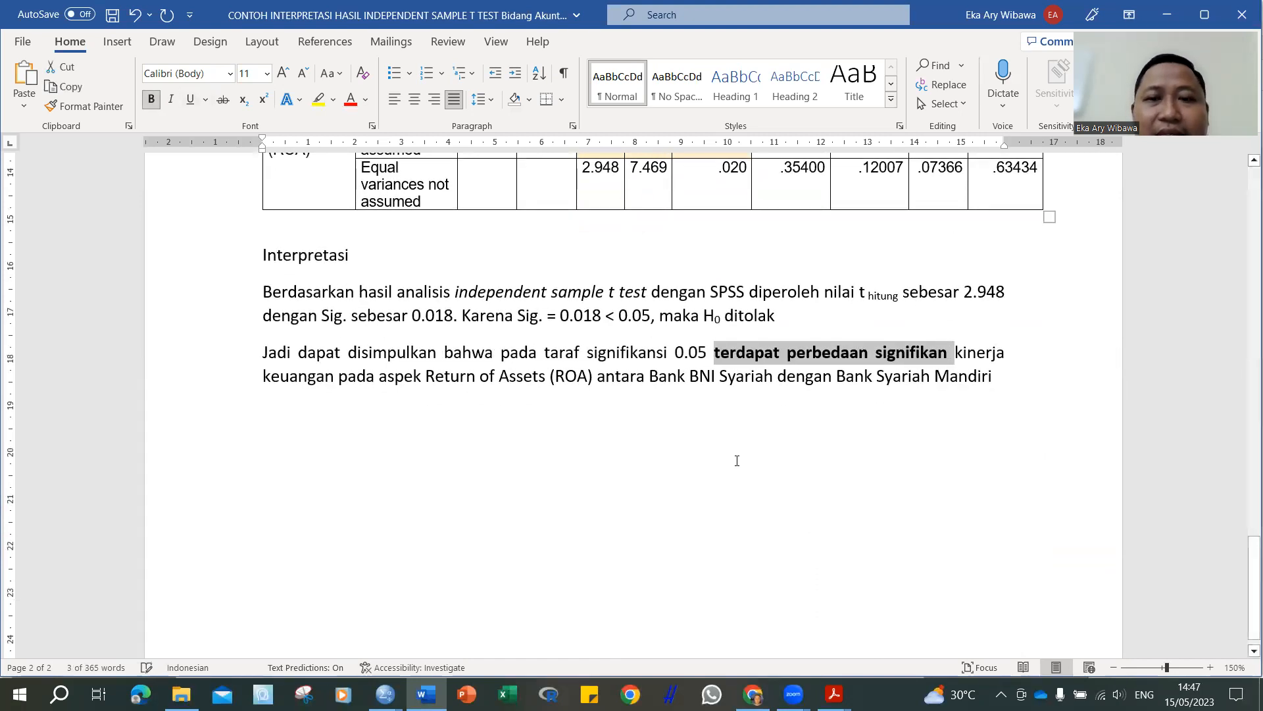
# Step: Make "tidak terdapat perbedaan signifikan" bold in the conclusion of the CAR interpretation
pyautogui.scroll(20, 747, 472)
pyautogui.scroll(-4, 746, 473)
pyautogui.scroll(-2, 746, 473)
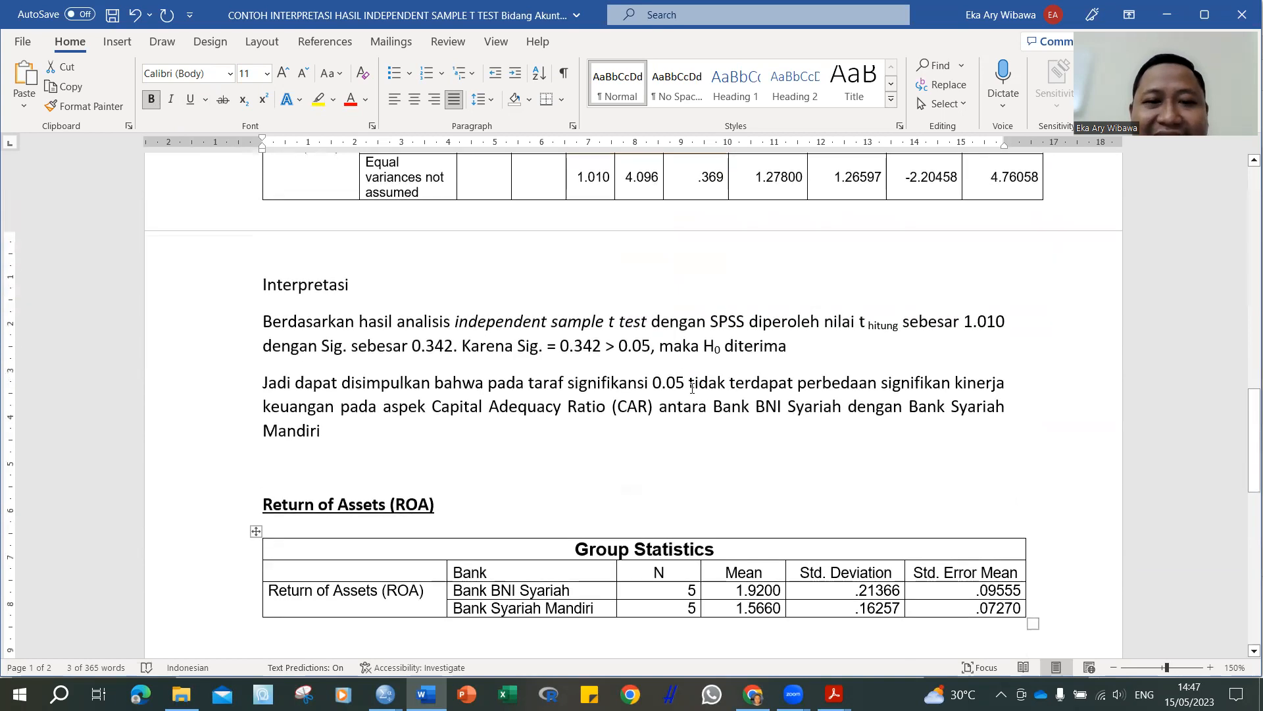
pyautogui.moveTo(689, 382); pyautogui.dragTo(912, 385)
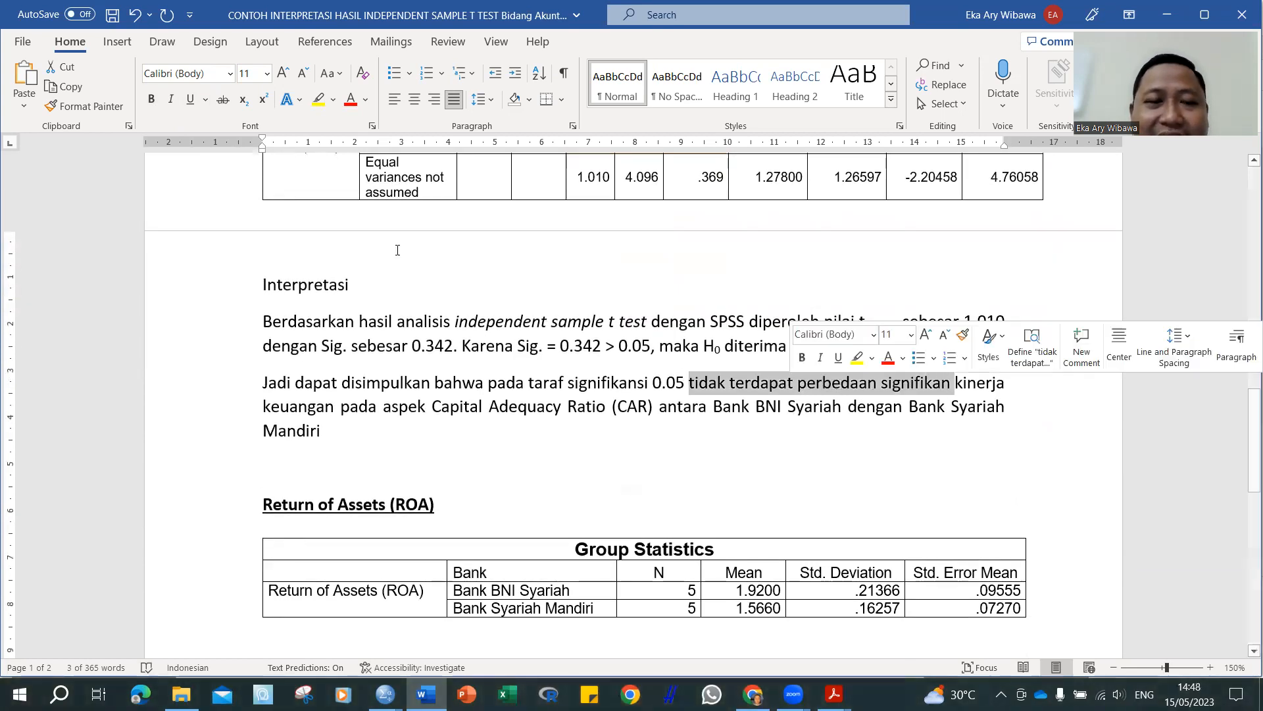
pyautogui.click(152, 99)
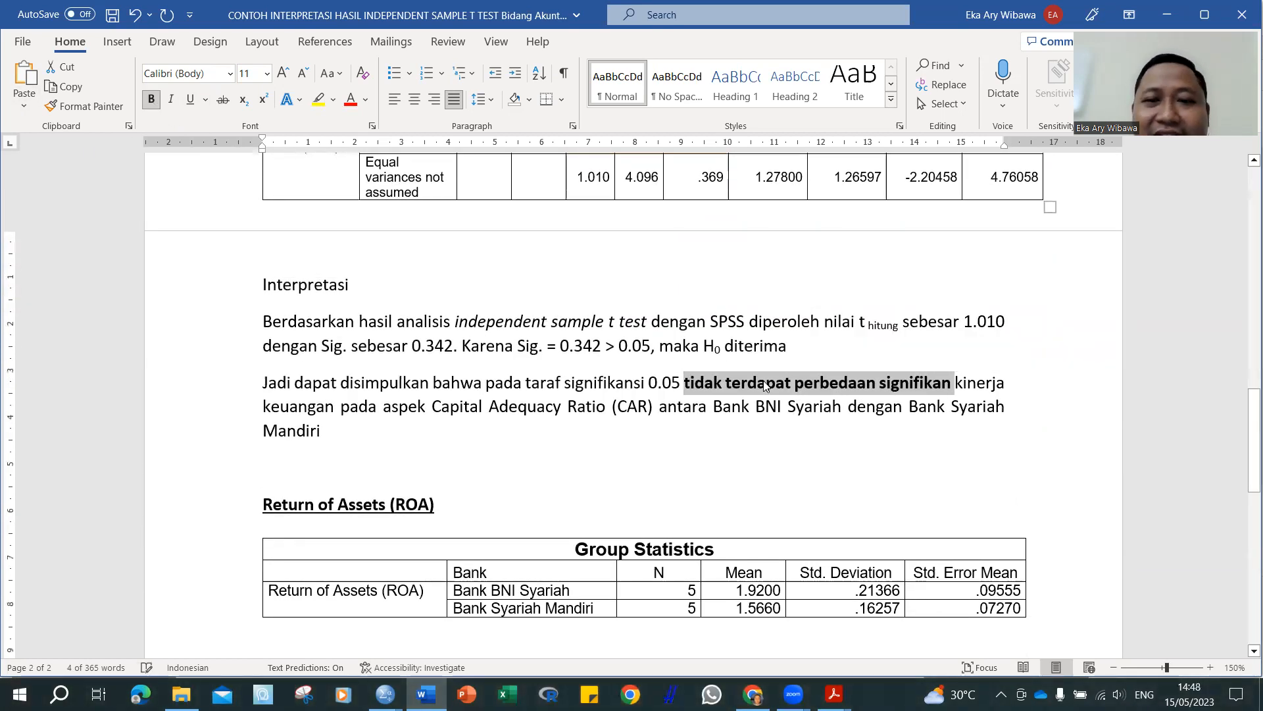
pyautogui.click(887, 451)
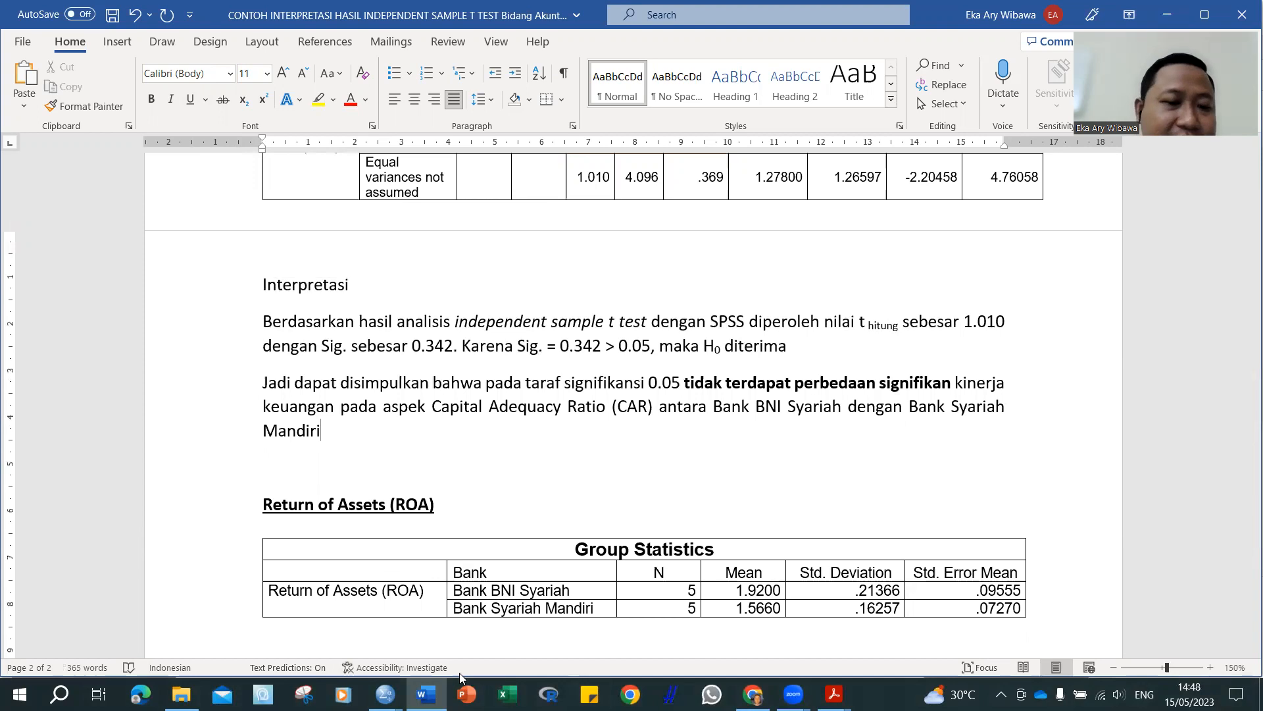
# Step: Switch to the SPSS Data Editor holding the CAR data and place it side by side with the journal PDF
pyautogui.moveTo(384, 695)
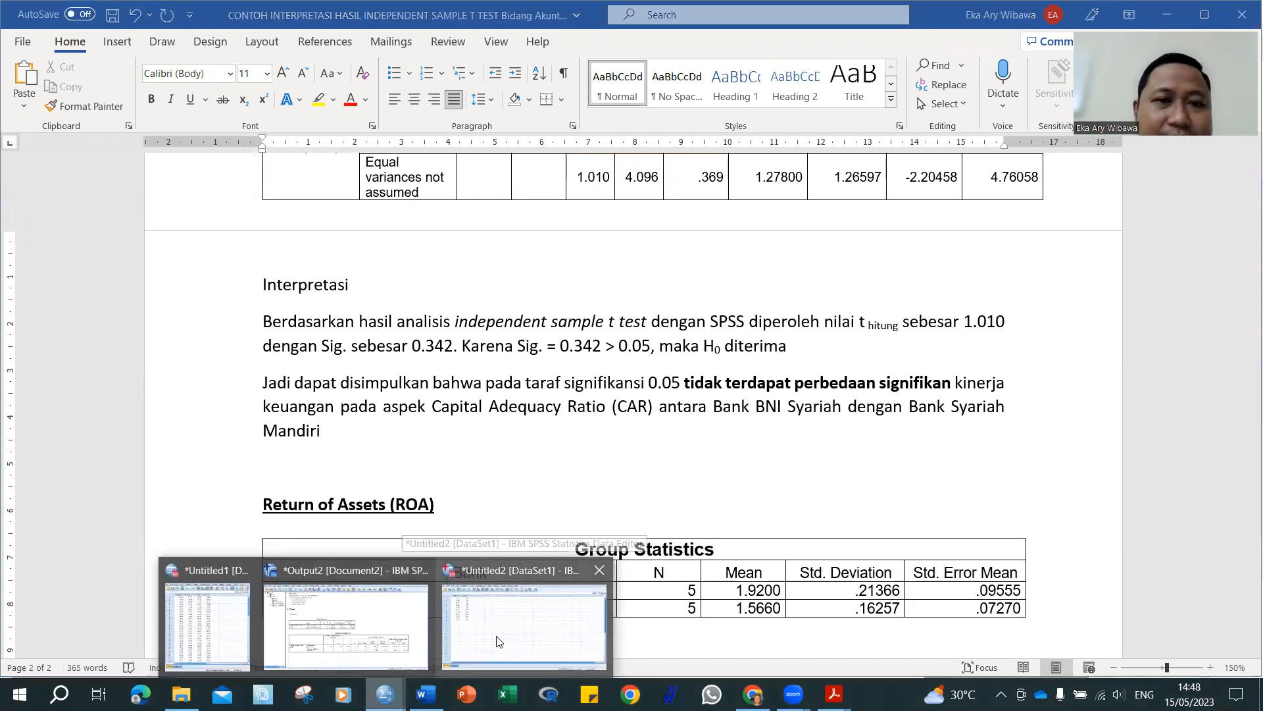
pyautogui.click(497, 640)
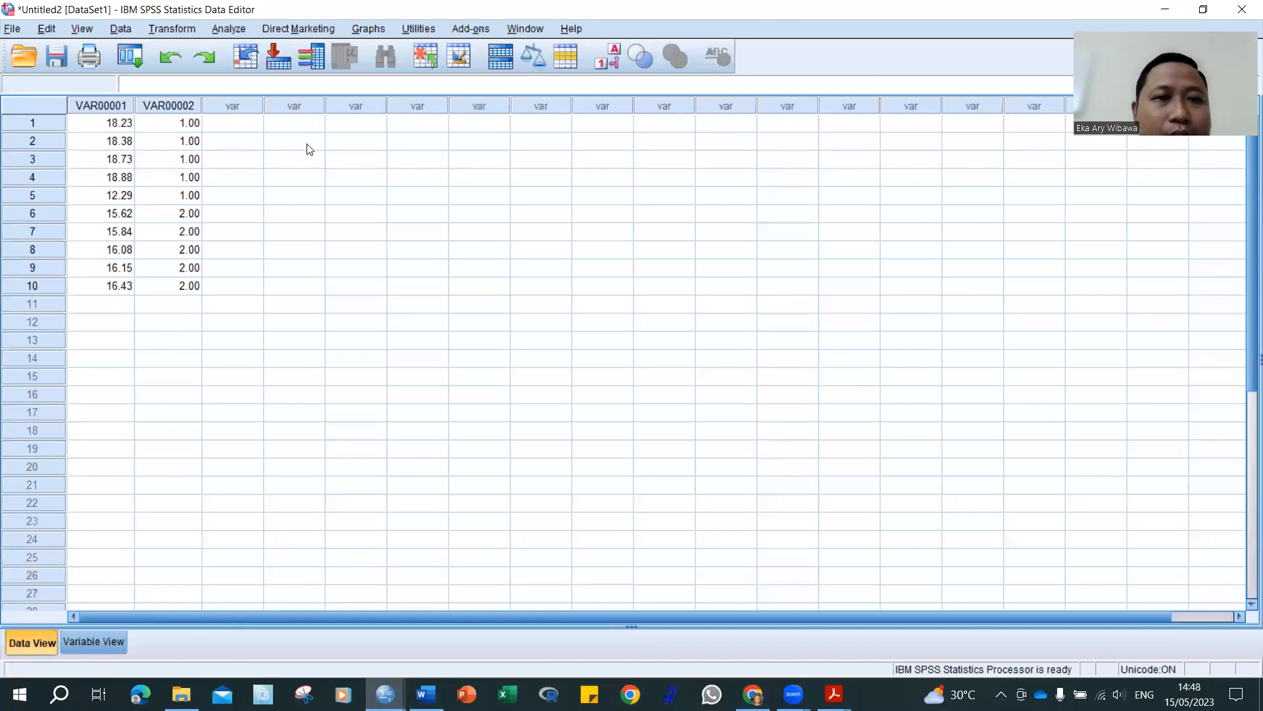
pyautogui.press('super+Right')
pyautogui.click(570, 287)
pyautogui.click(477, 386)
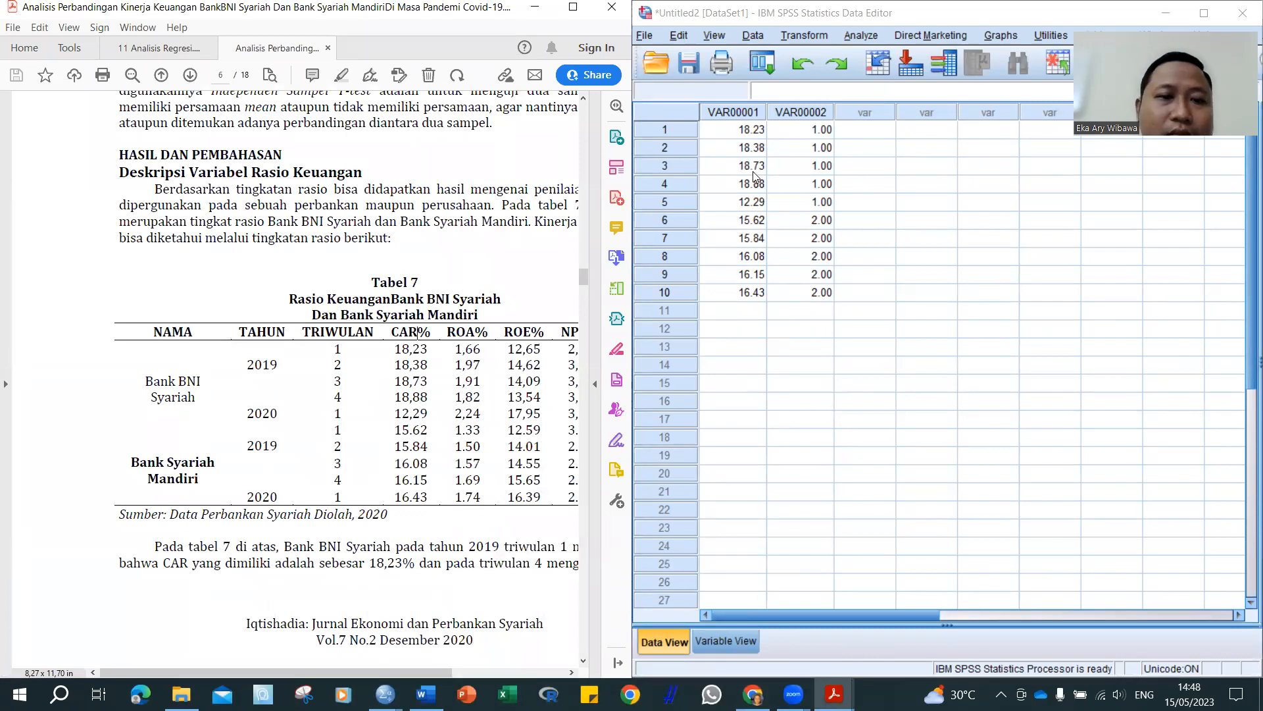
pyautogui.click(749, 132)
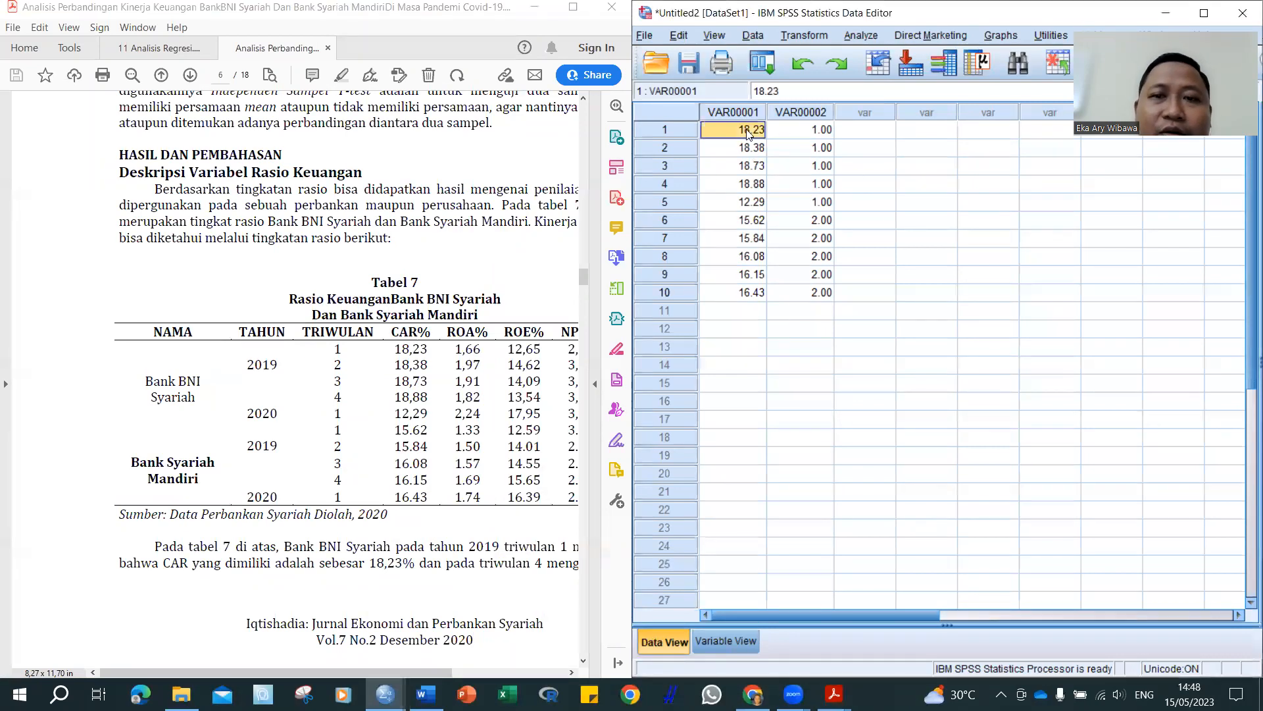
pyautogui.click(583, 86)
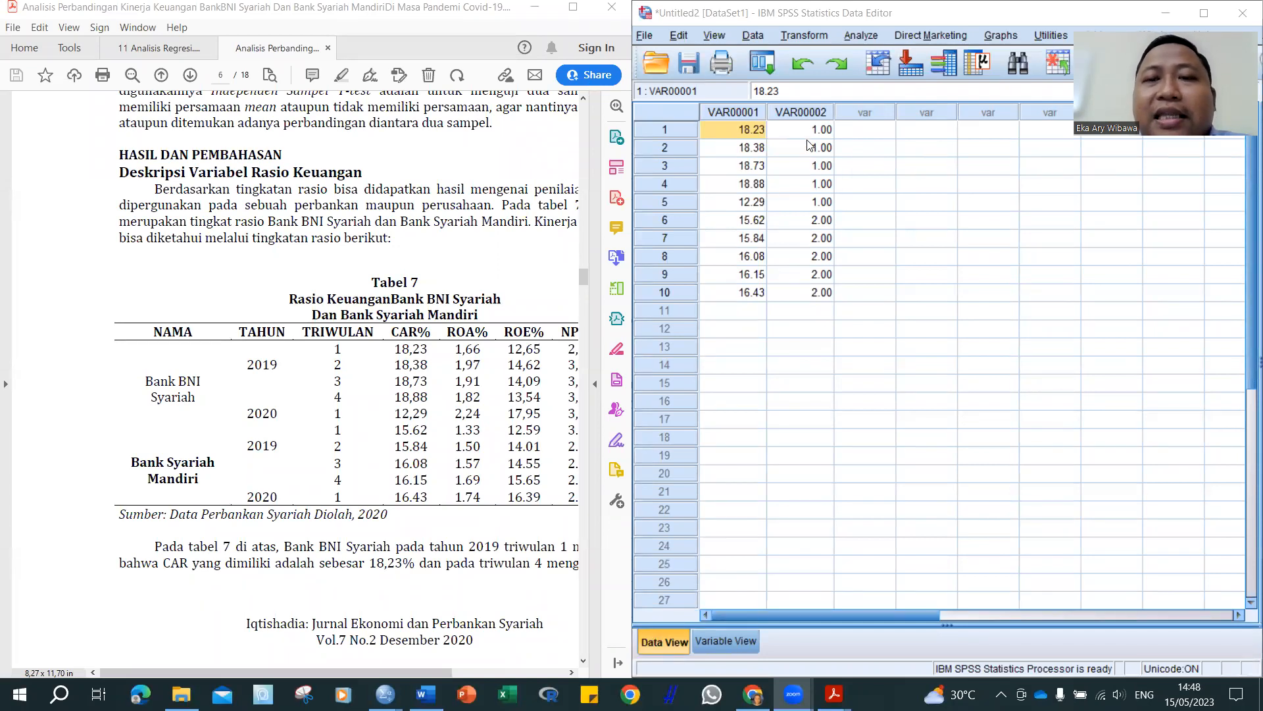
# Step: Create a new empty SPSS dataset and arrange it beside the PDF with all ratio columns of Tabel 7 in view
pyautogui.hotkey('alt', 'f')
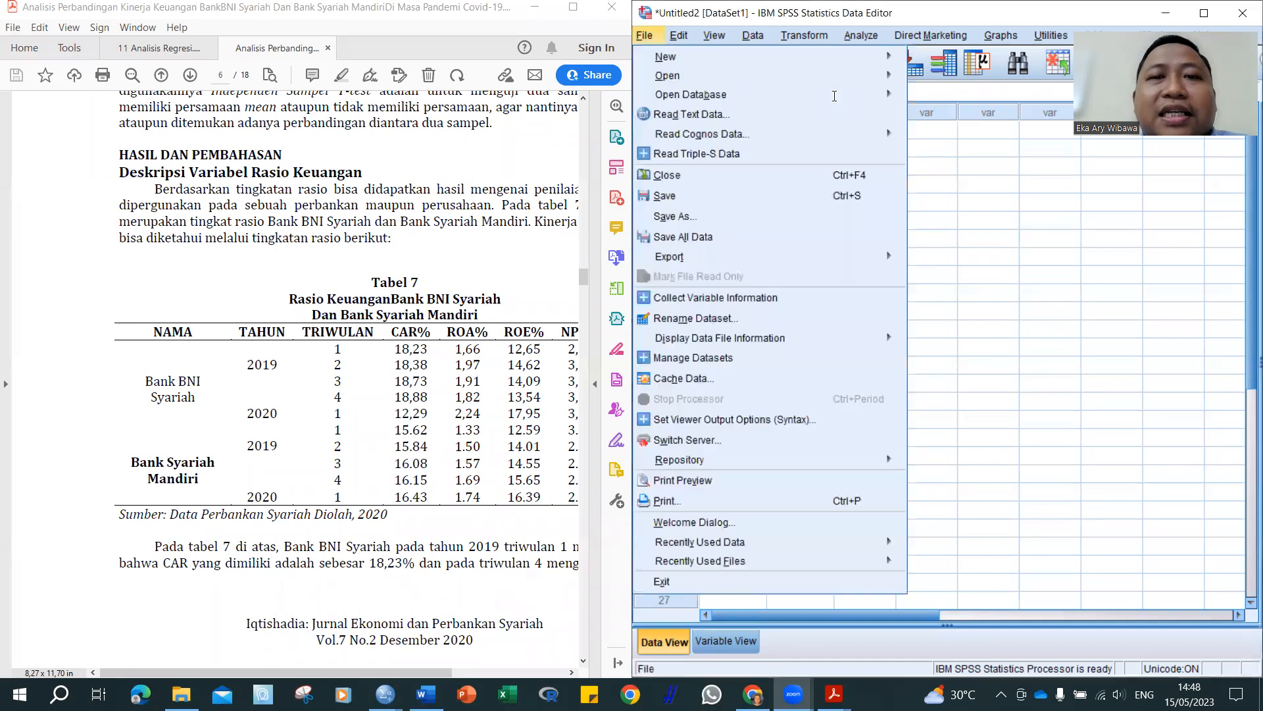
pyautogui.press('Down')
pyautogui.press('Right')
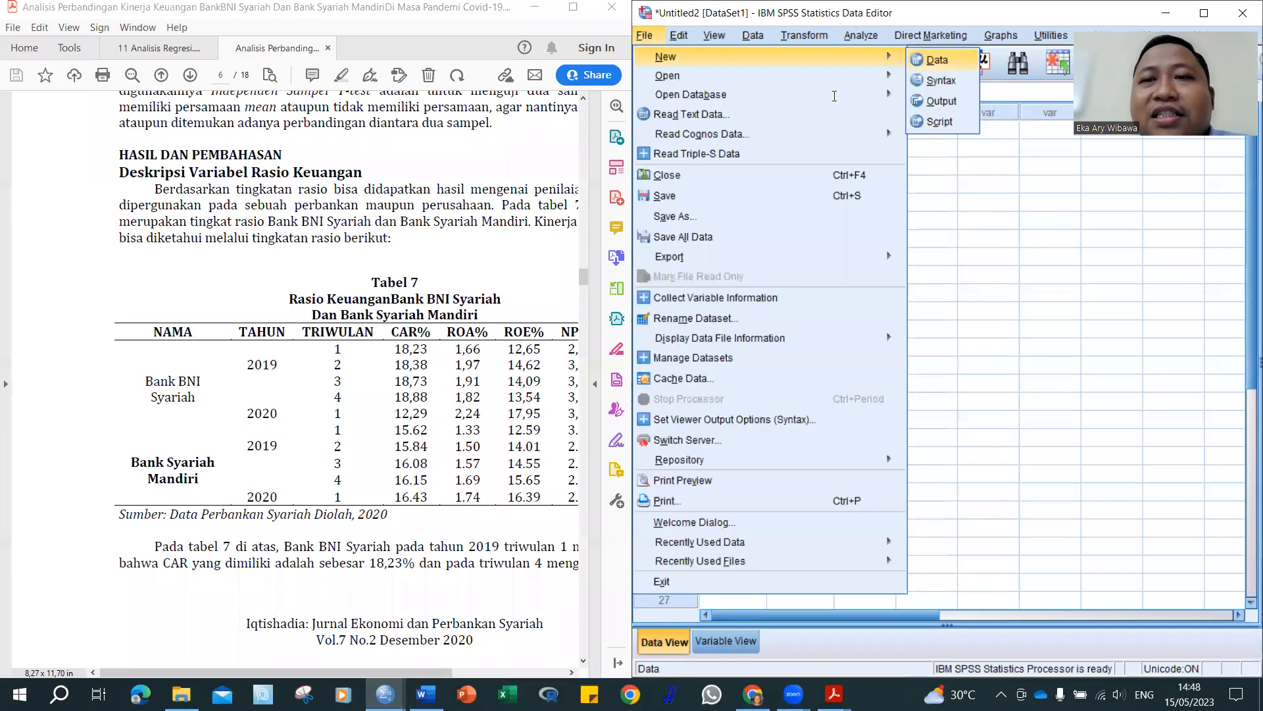
pyautogui.press('Return')
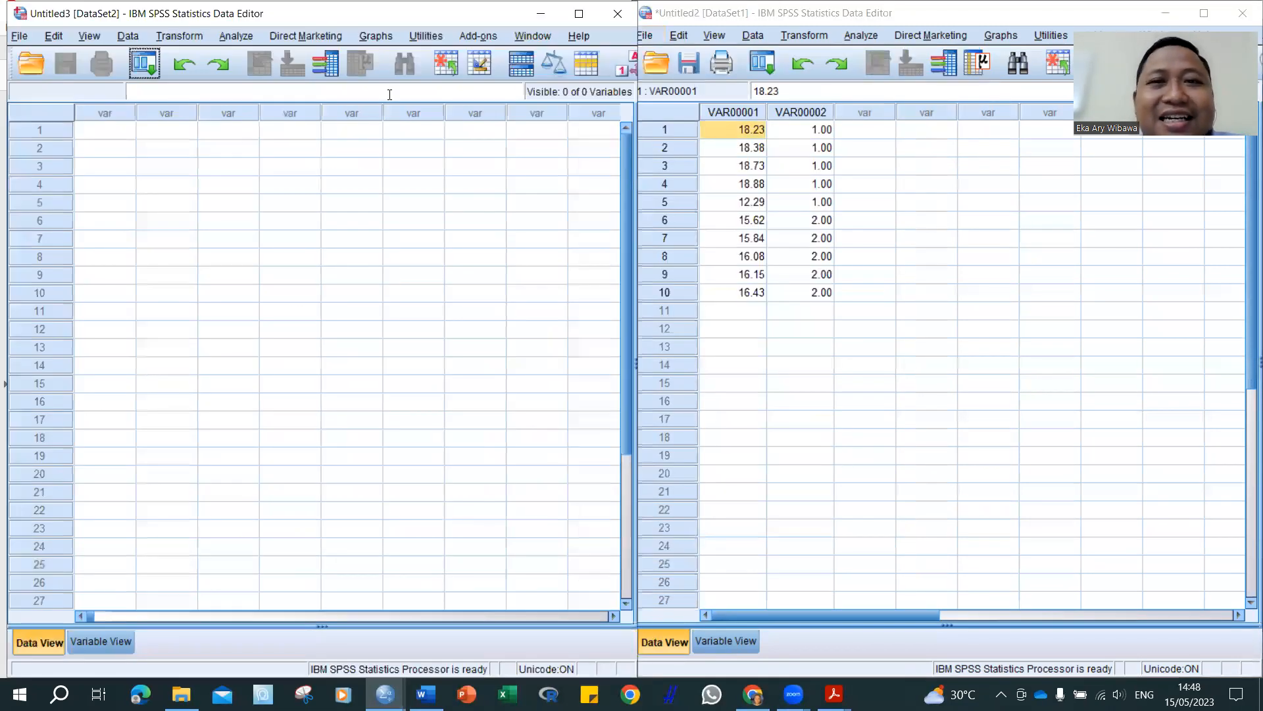
pyautogui.click(1166, 13)
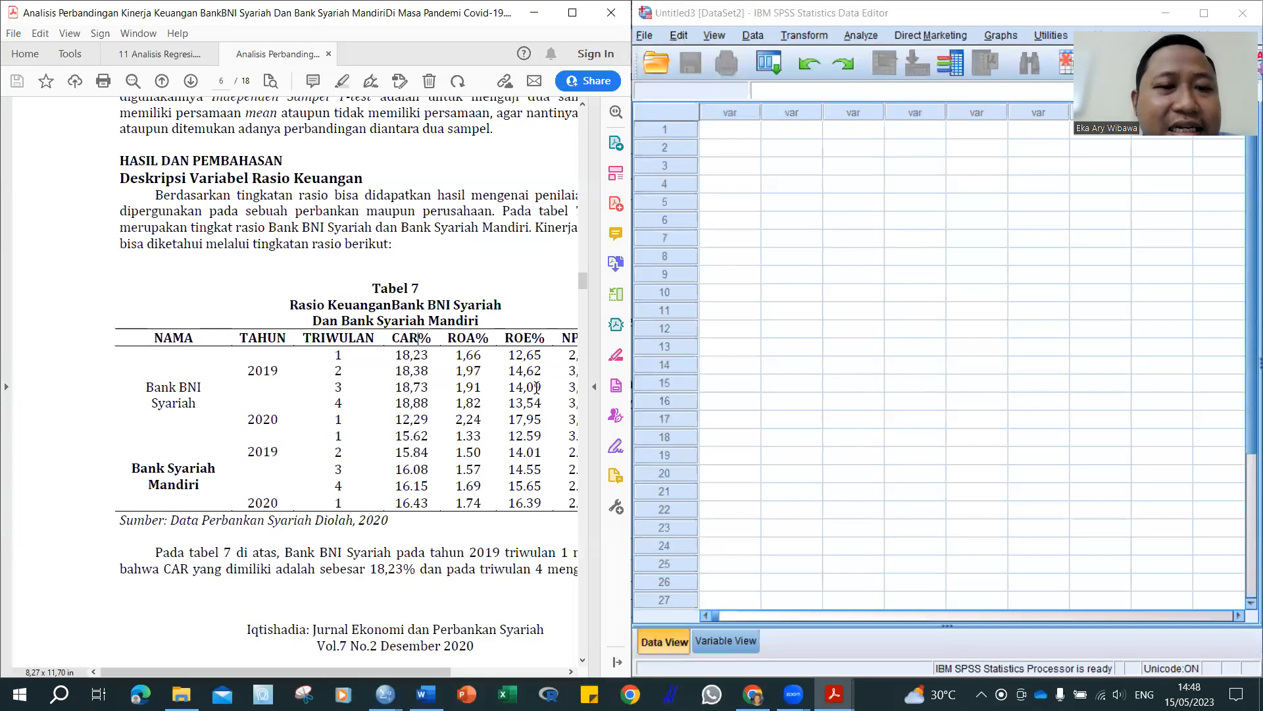
pyautogui.scroll(-1, 498, 395)
pyautogui.moveTo(395, 670); pyautogui.dragTo(474, 669)
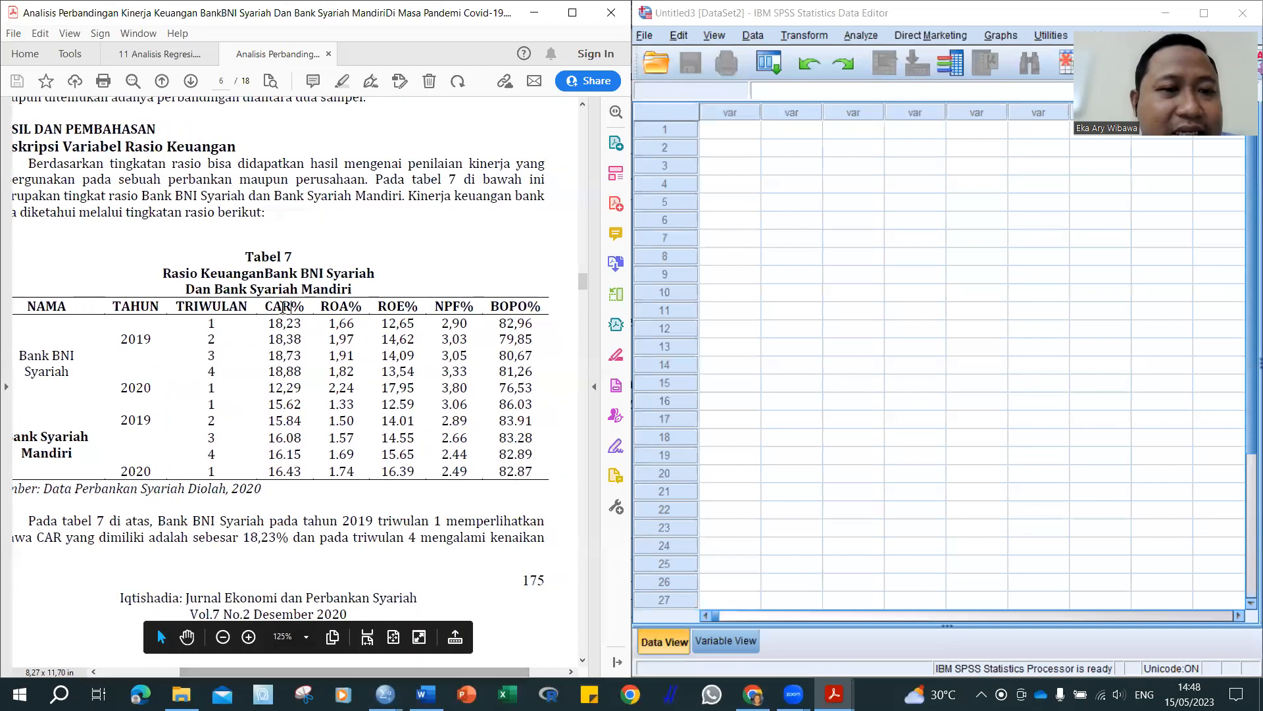
# Step: Enter Bank BNI Syariah's ROA ratios 1.66, 1.97, 1.91, 1.82 and 2.24 in rows 1 to 5 of the first data column
pyautogui.moveTo(330, 322); pyautogui.dragTo(354, 322)
pyautogui.click(729, 130)
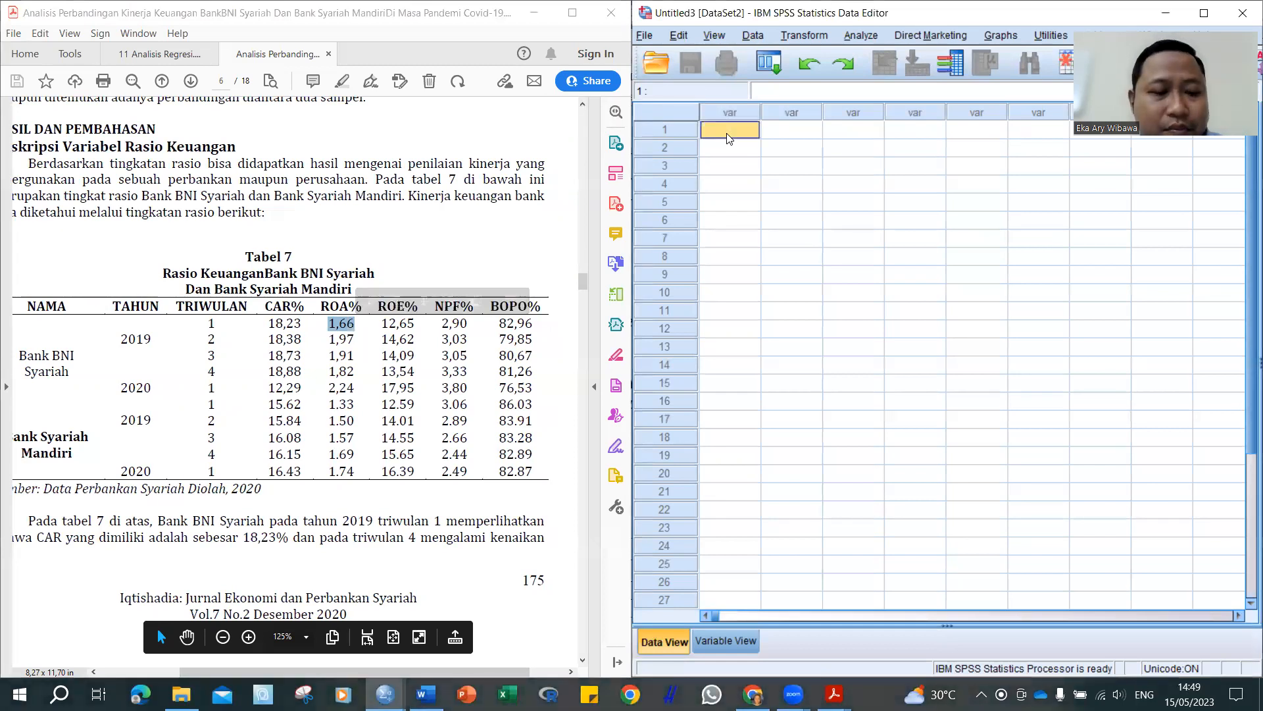
pyautogui.write('1.66')
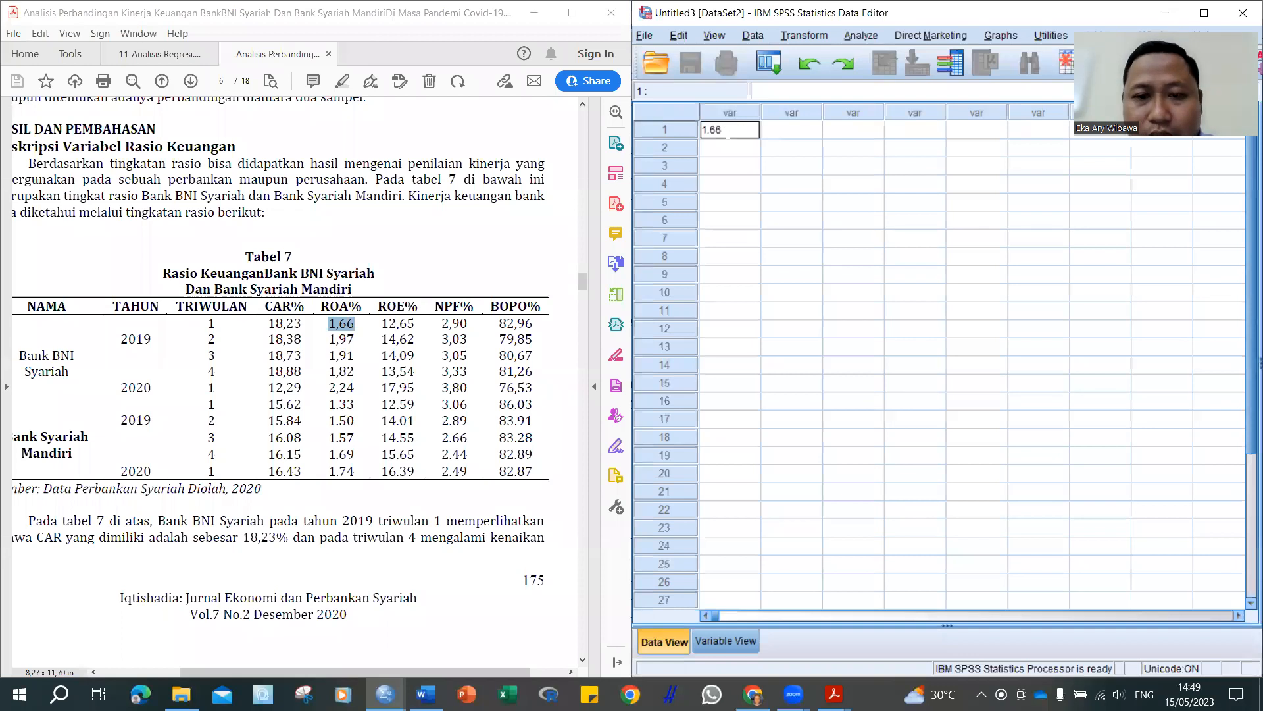
pyautogui.press('Return')
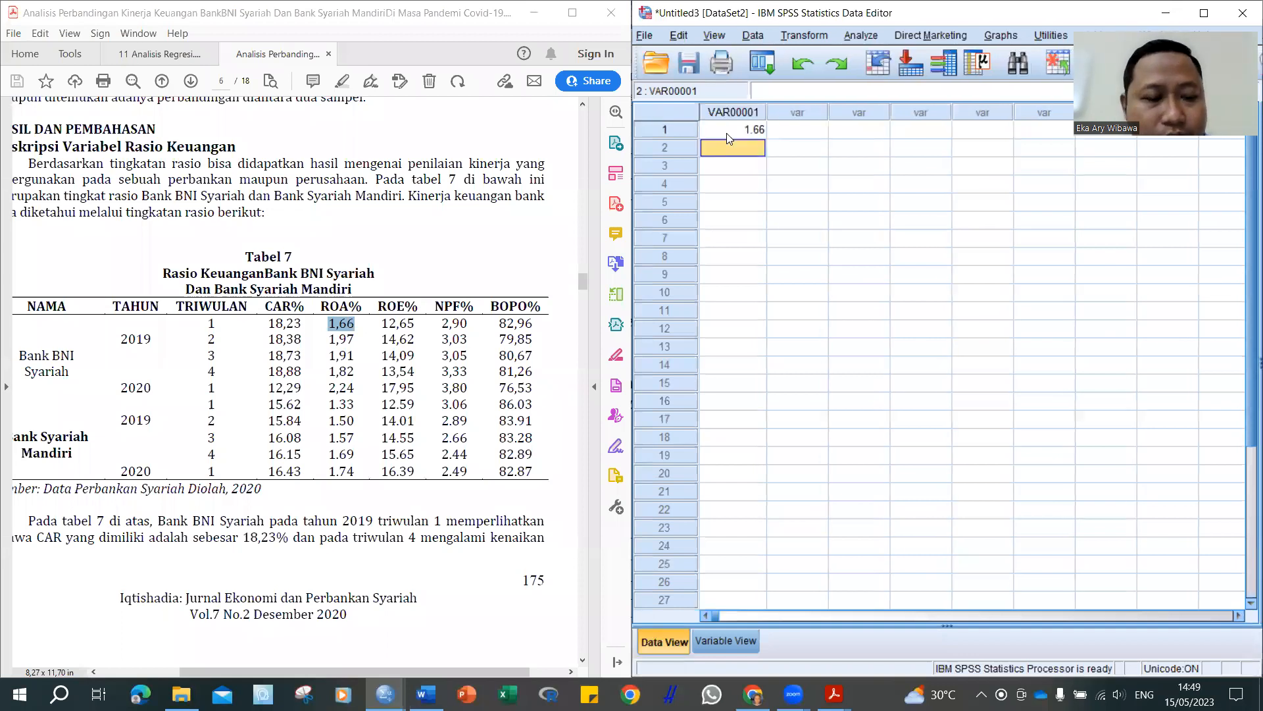
pyautogui.write('1.97')
pyautogui.press('Return')
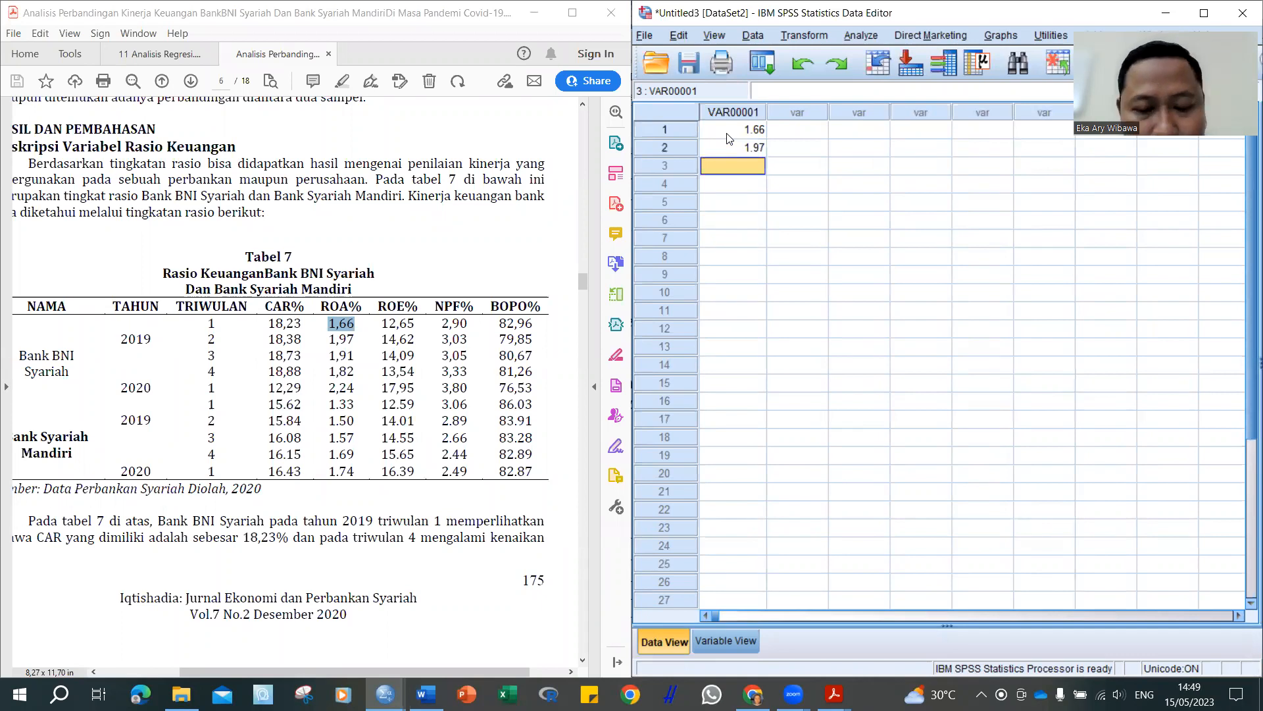
pyautogui.write('1.91')
pyautogui.press('Return')
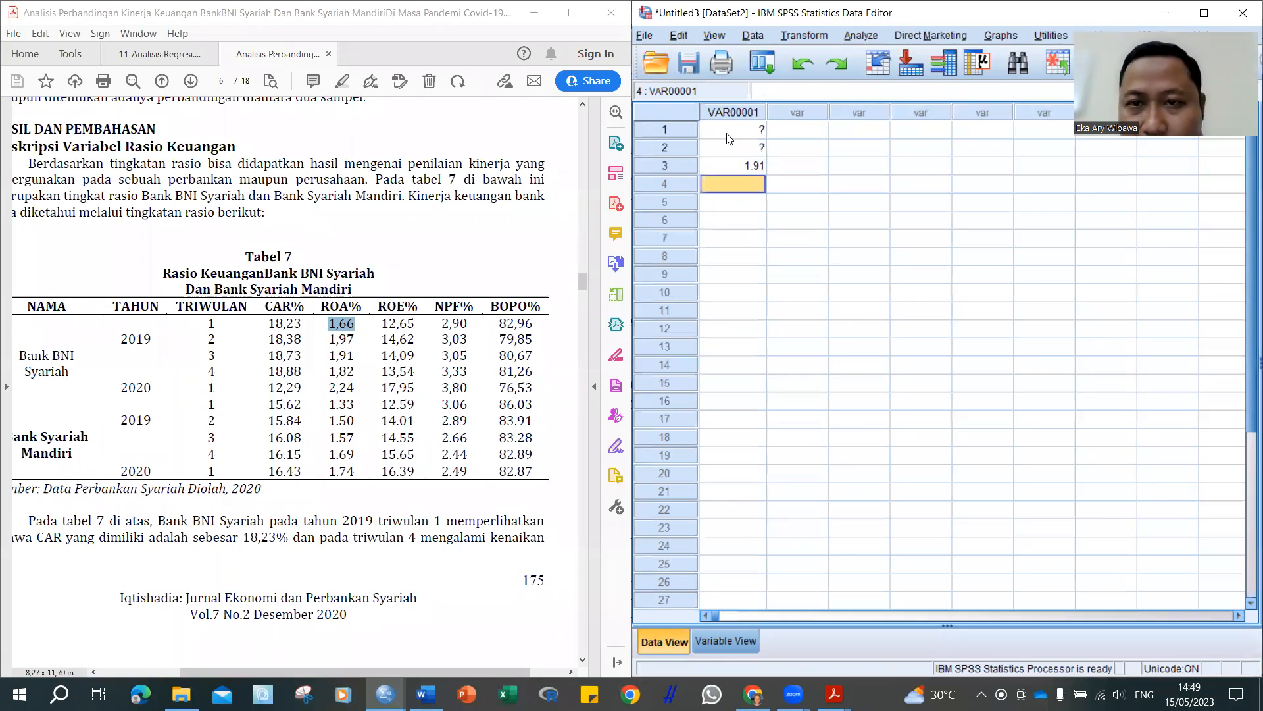
pyautogui.write('1.82')
pyautogui.press('Return')
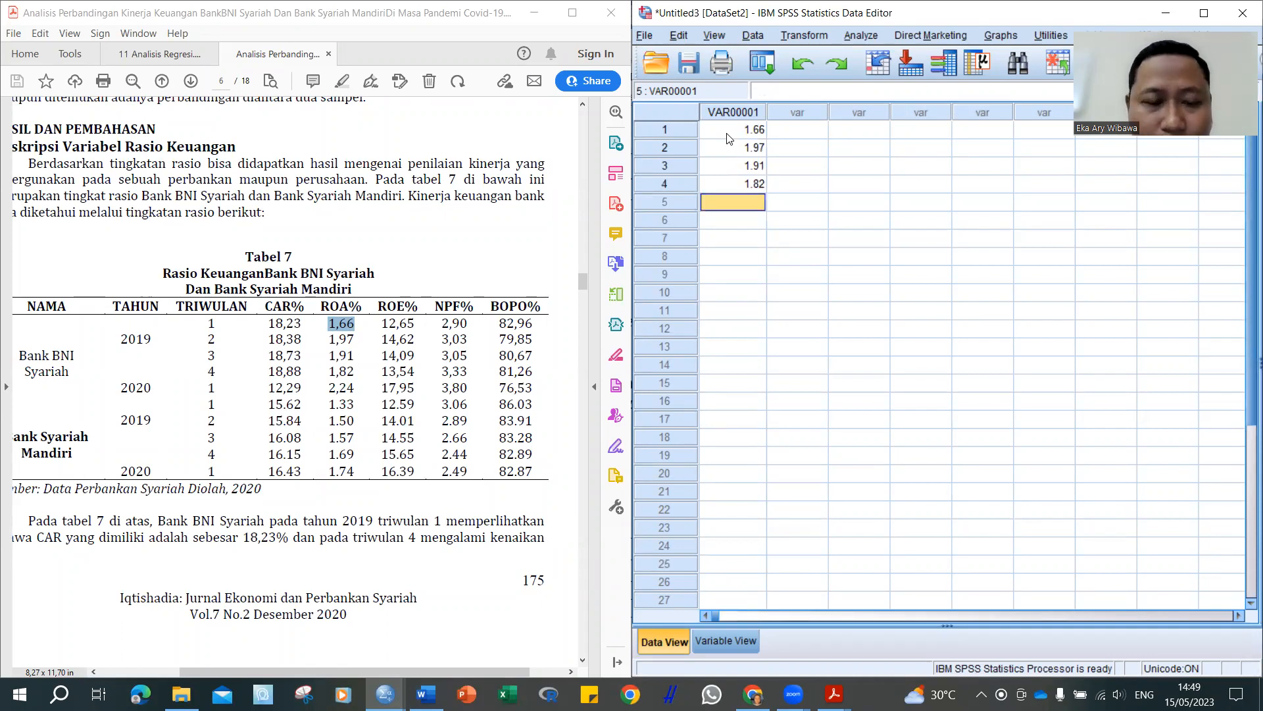
pyautogui.write('2.24')
pyautogui.press('Return')
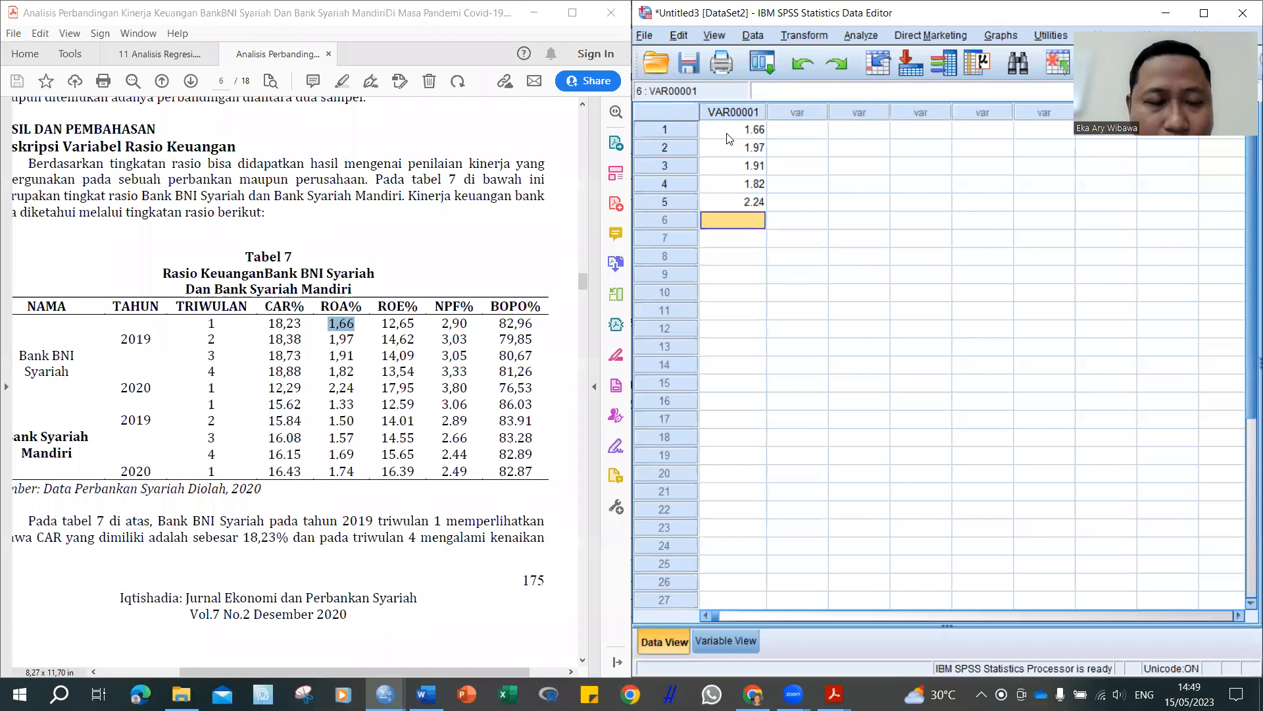
# Step: Enter Bank Syariah Mandiri's ROA ratios 1.33, 1.50, 1.57, 1.69 and 1.74 in rows 6 to 10 of the same column
pyautogui.write('1.33')
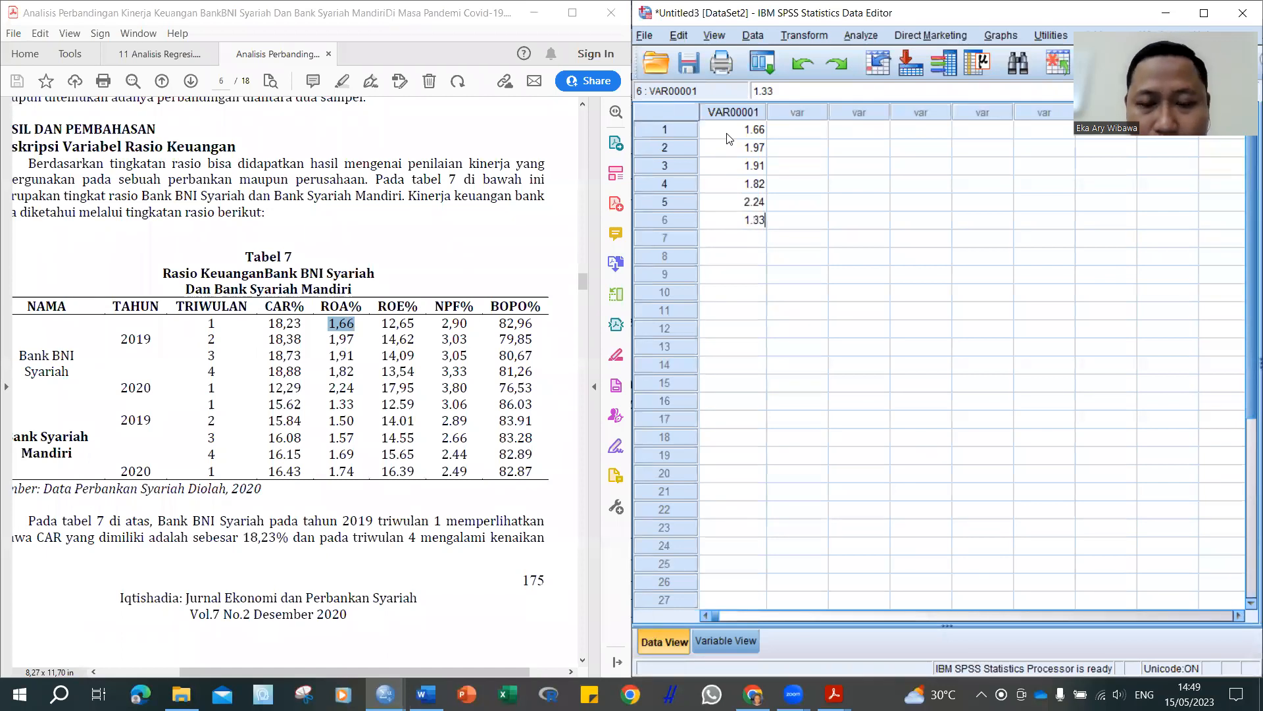
pyautogui.press('Return')
pyautogui.write('1.50')
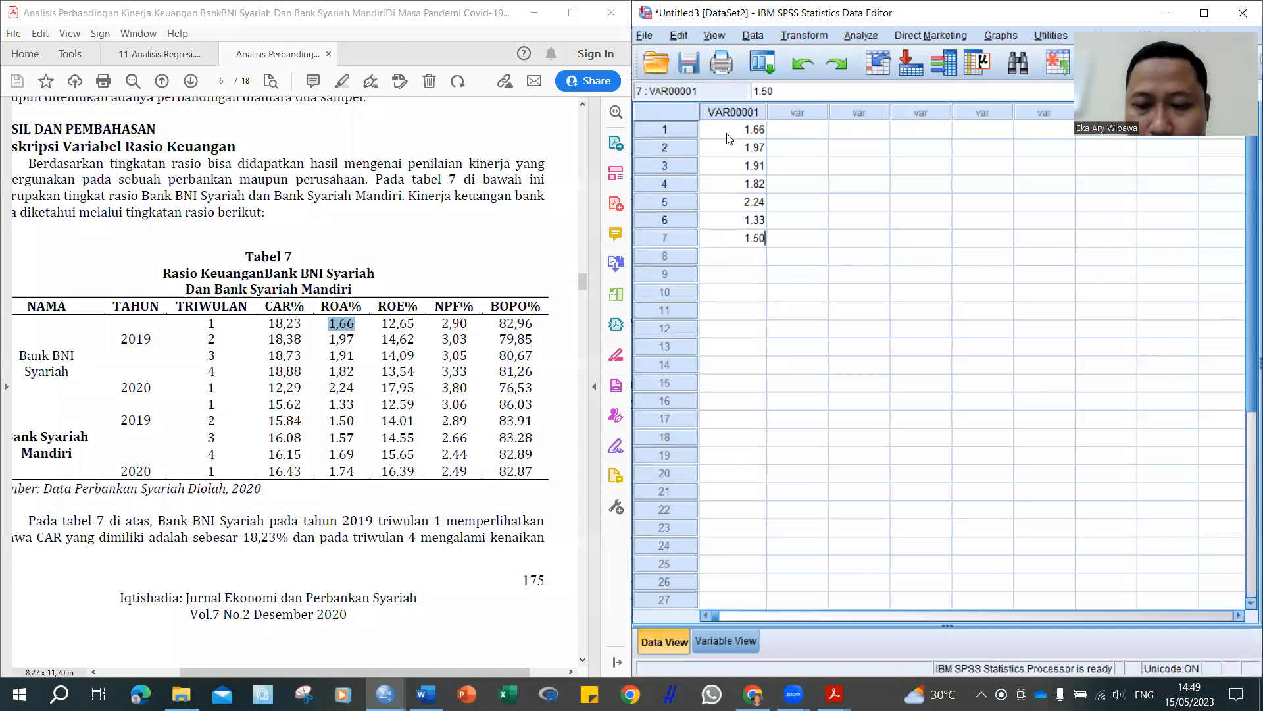
pyautogui.press('Return')
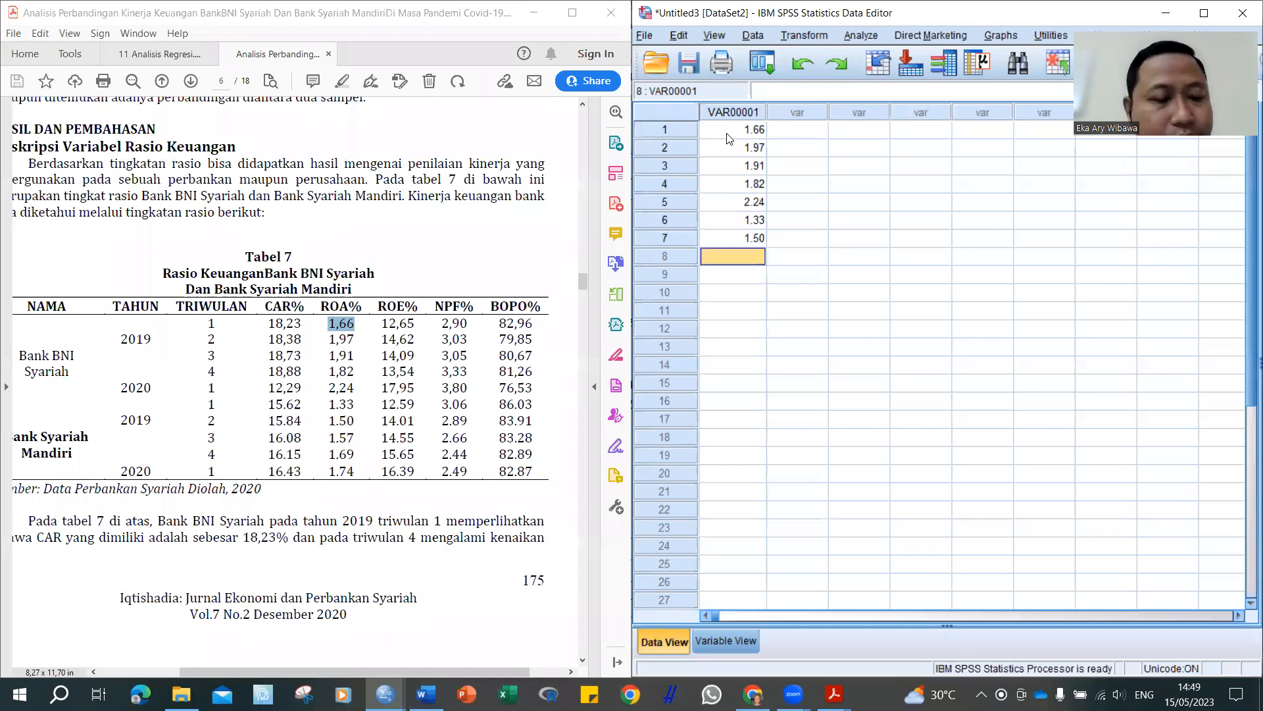
pyautogui.write('1.57')
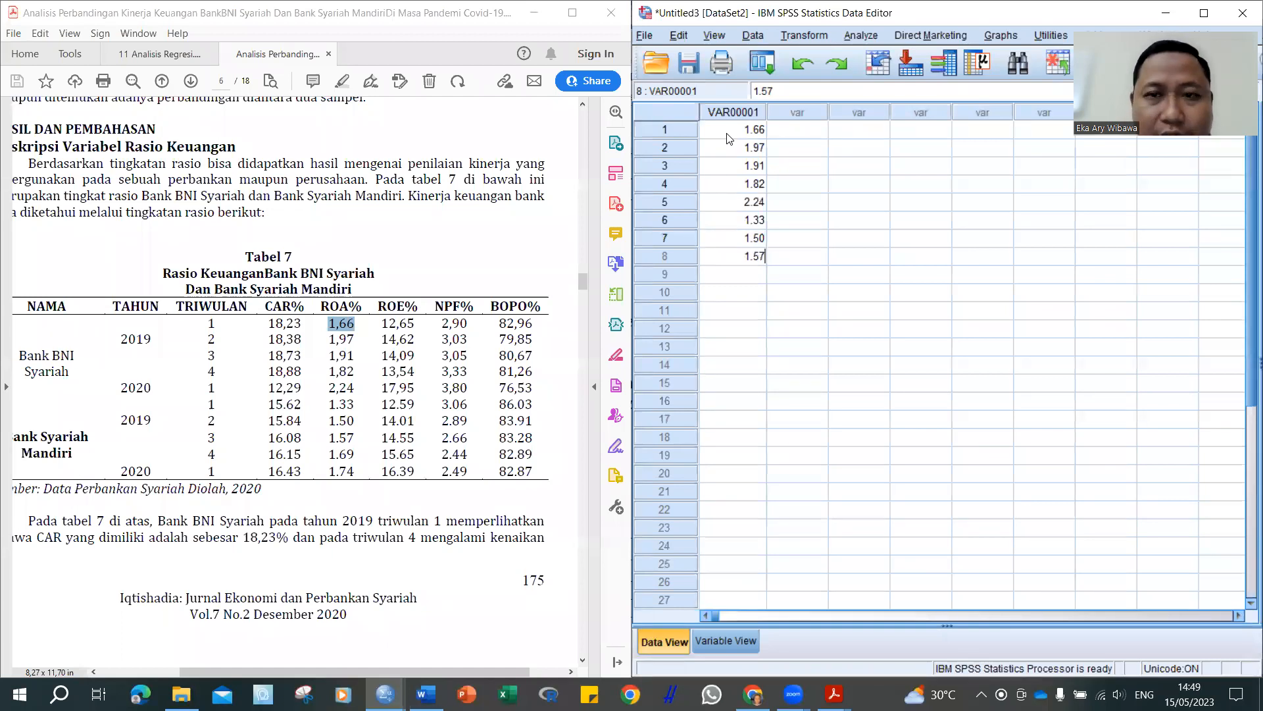
pyautogui.press('Return')
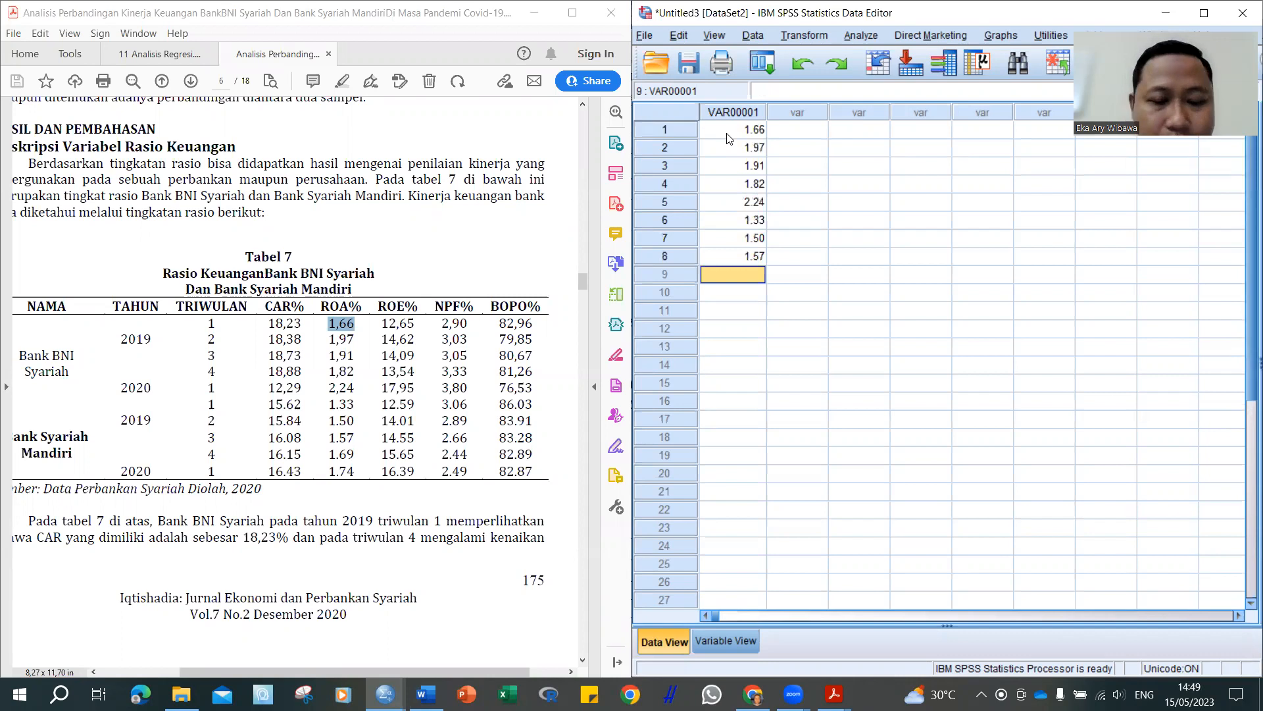
pyautogui.write('1.69')
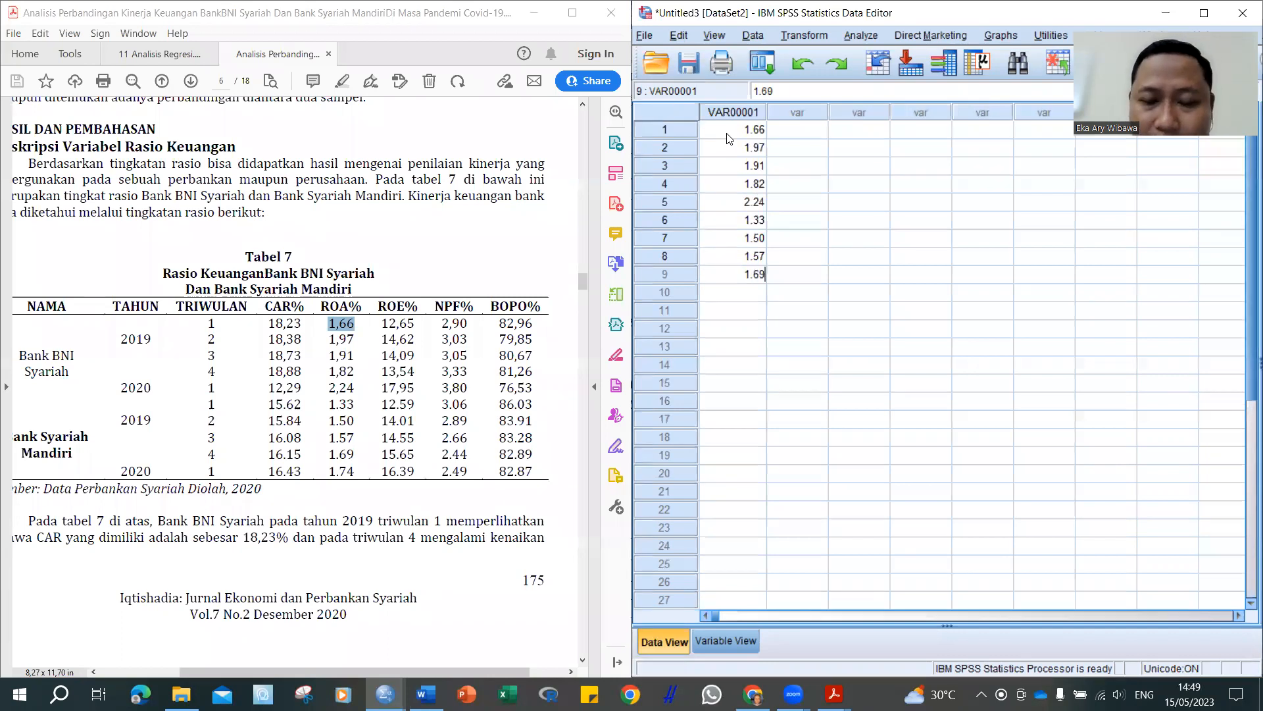
pyautogui.press('Return')
pyautogui.write('1.74')
# Step: Enter group code 1 beside the five Bank BNI Syariah ratios, in rows 1 to 5 of the second data column
pyautogui.click(795, 127)
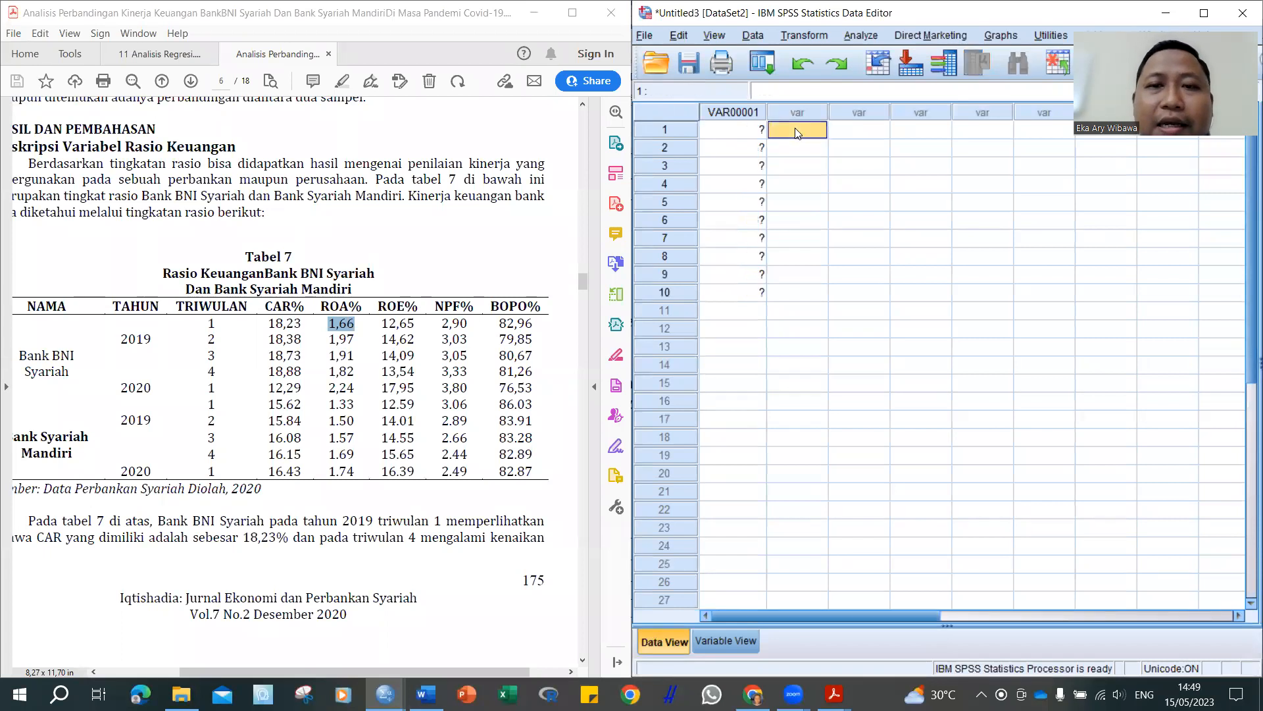
pyautogui.write('1')
pyautogui.press('Return')
pyautogui.write('1')
pyautogui.press('Return')
pyautogui.write('1')
pyautogui.press('Return')
pyautogui.write('1')
pyautogui.press('Return')
pyautogui.write('1')
pyautogui.press('Return')
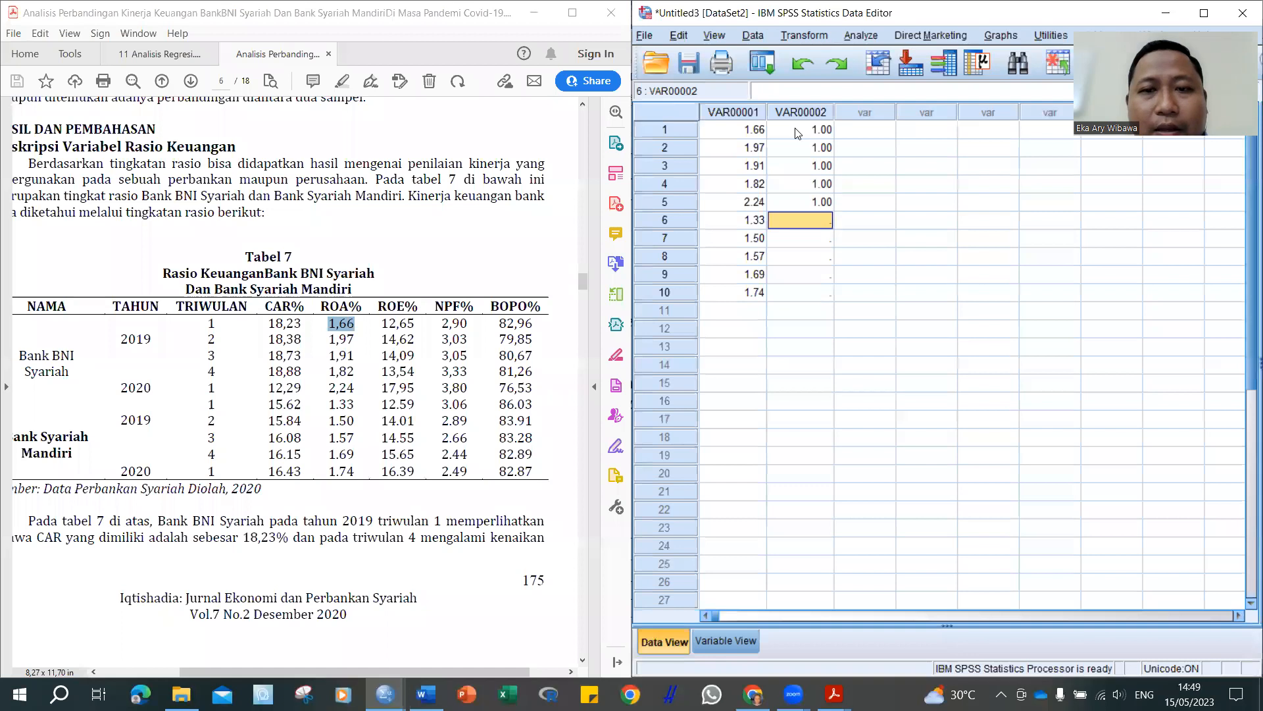
# Step: Enter group code 2 beside the five Bank Syariah Mandiri ratios, in rows 6 to 10 of the second column
pyautogui.write('2')
pyautogui.press('Return')
pyautogui.write('2')
pyautogui.press('Return')
pyautogui.write('2')
pyautogui.press('Return')
pyautogui.write('2')
pyautogui.press('Return')
pyautogui.write('2')
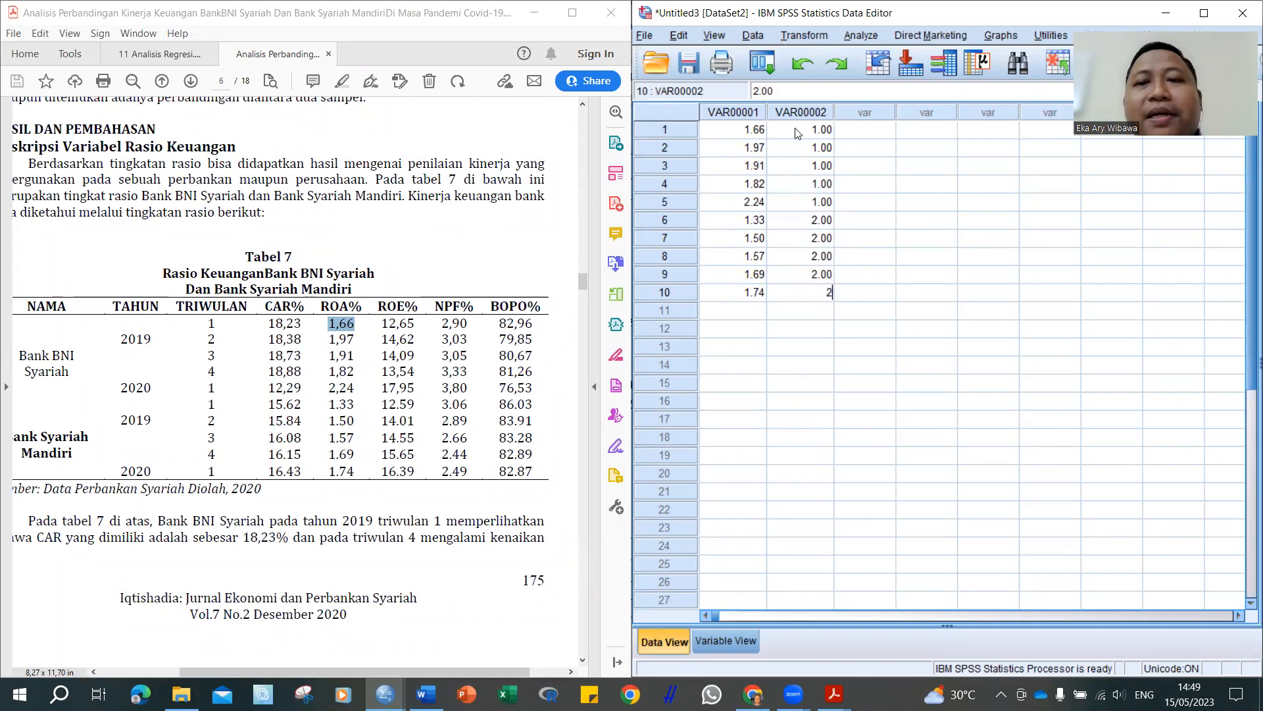
pyautogui.click(937, 360)
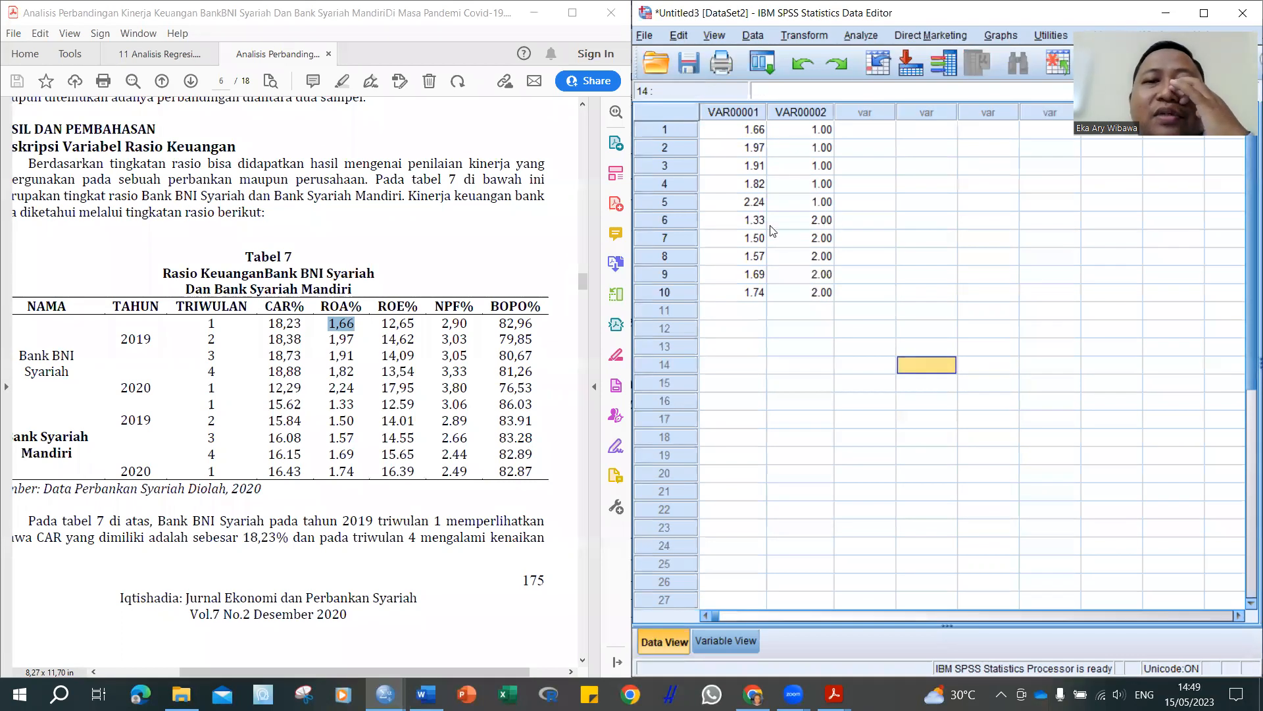
# Step: Show the variable definitions in a maximized window and label the first variable "Return On Assets (ROA)"
pyautogui.click(735, 642)
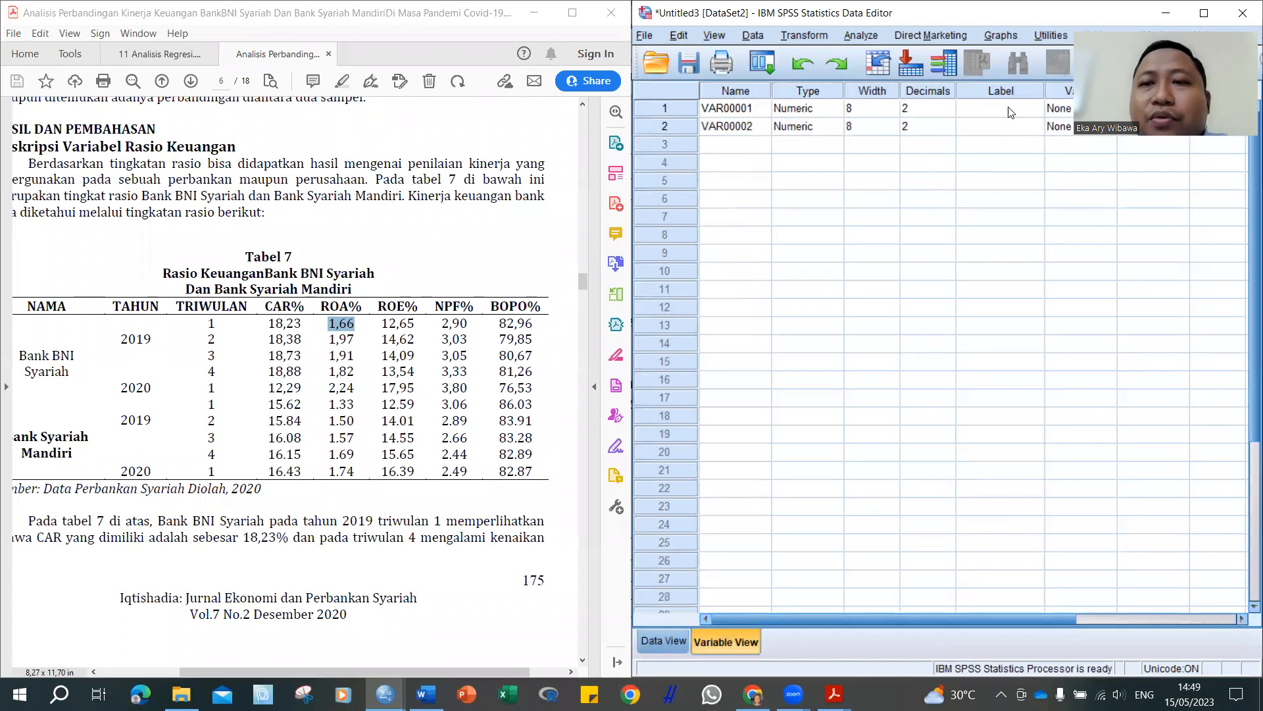
pyautogui.moveTo(1047, 93); pyautogui.dragTo(1083, 92)
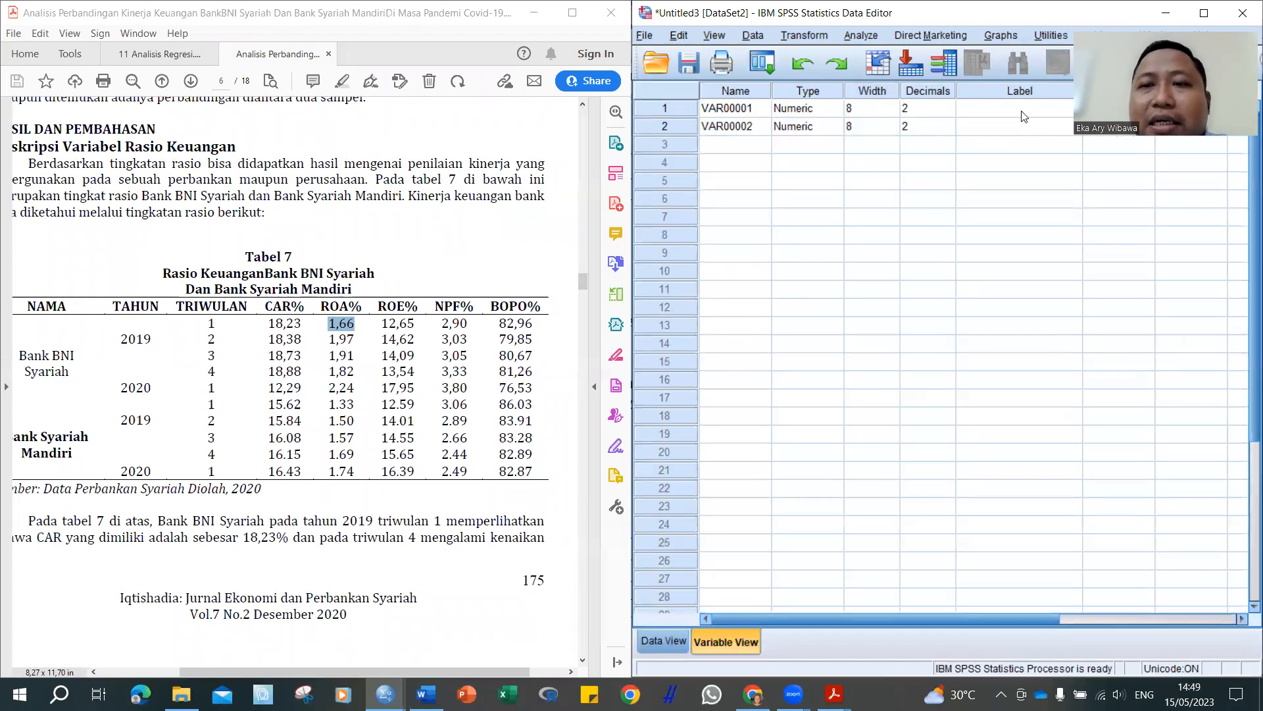
pyautogui.click(1024, 116)
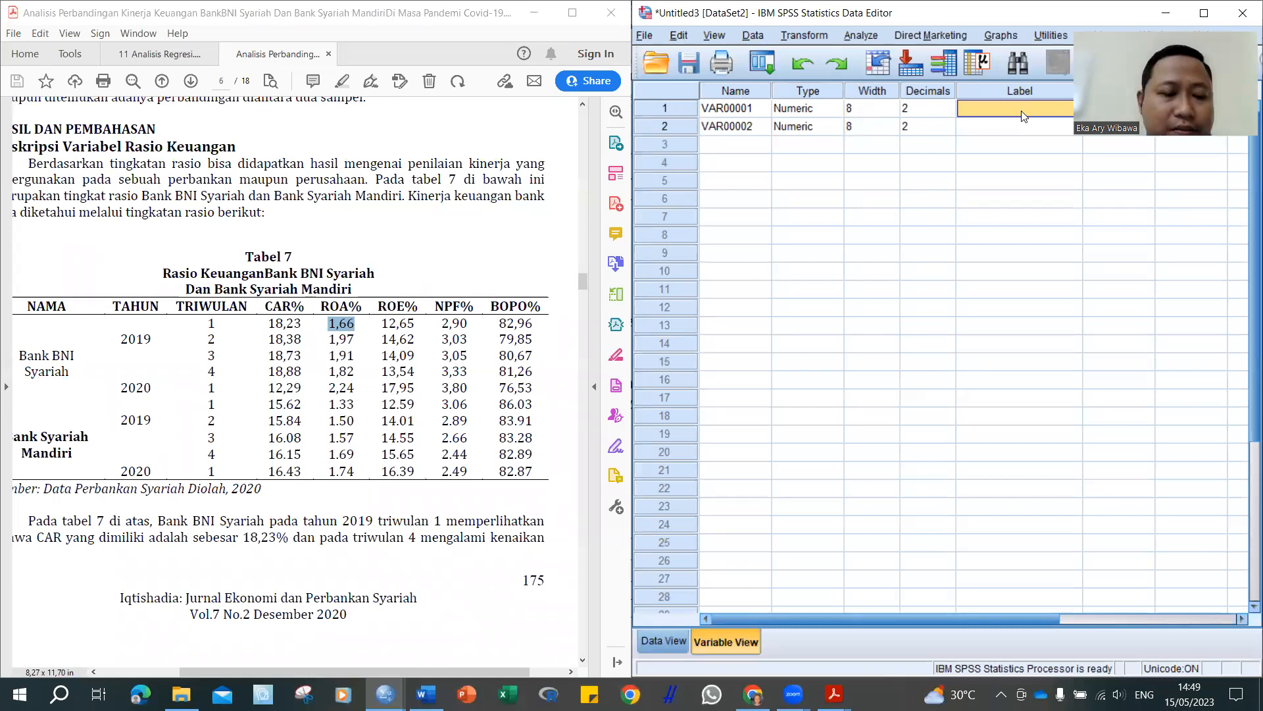
pyautogui.click(1204, 13)
pyautogui.moveTo(451, 84); pyautogui.dragTo(606, 84)
pyautogui.write('Ret')
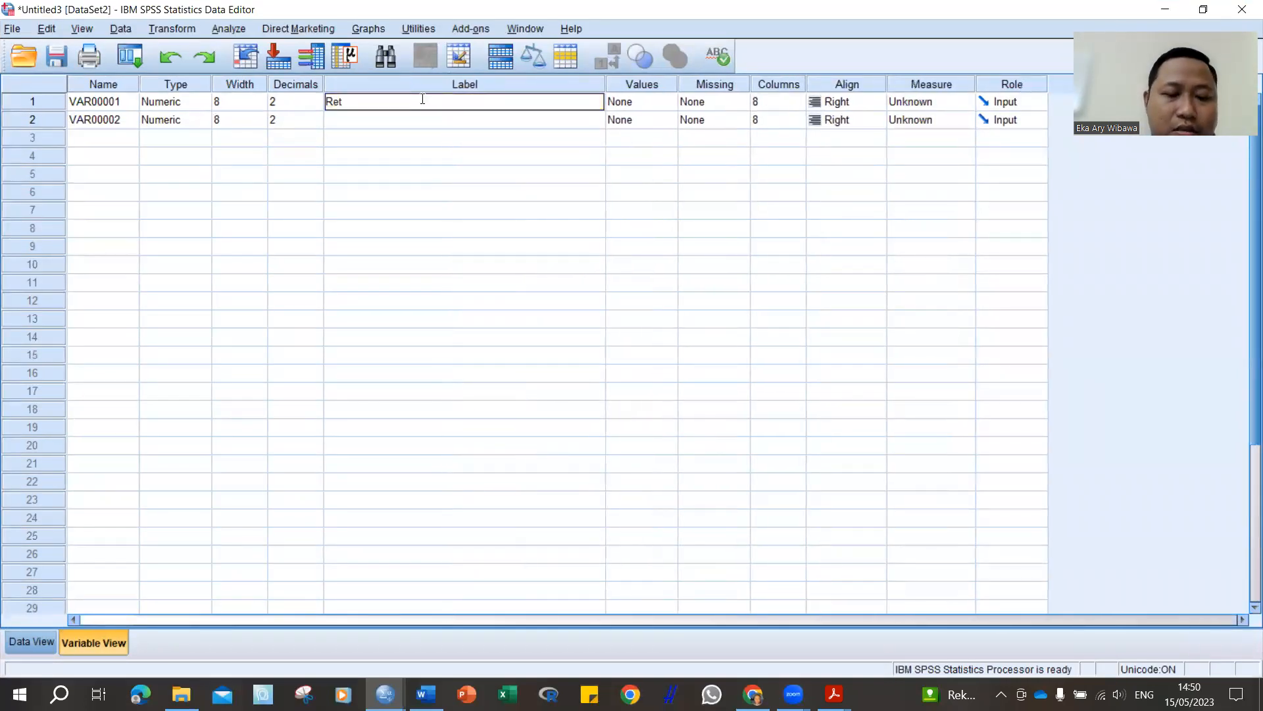
pyautogui.write('urn On asse')
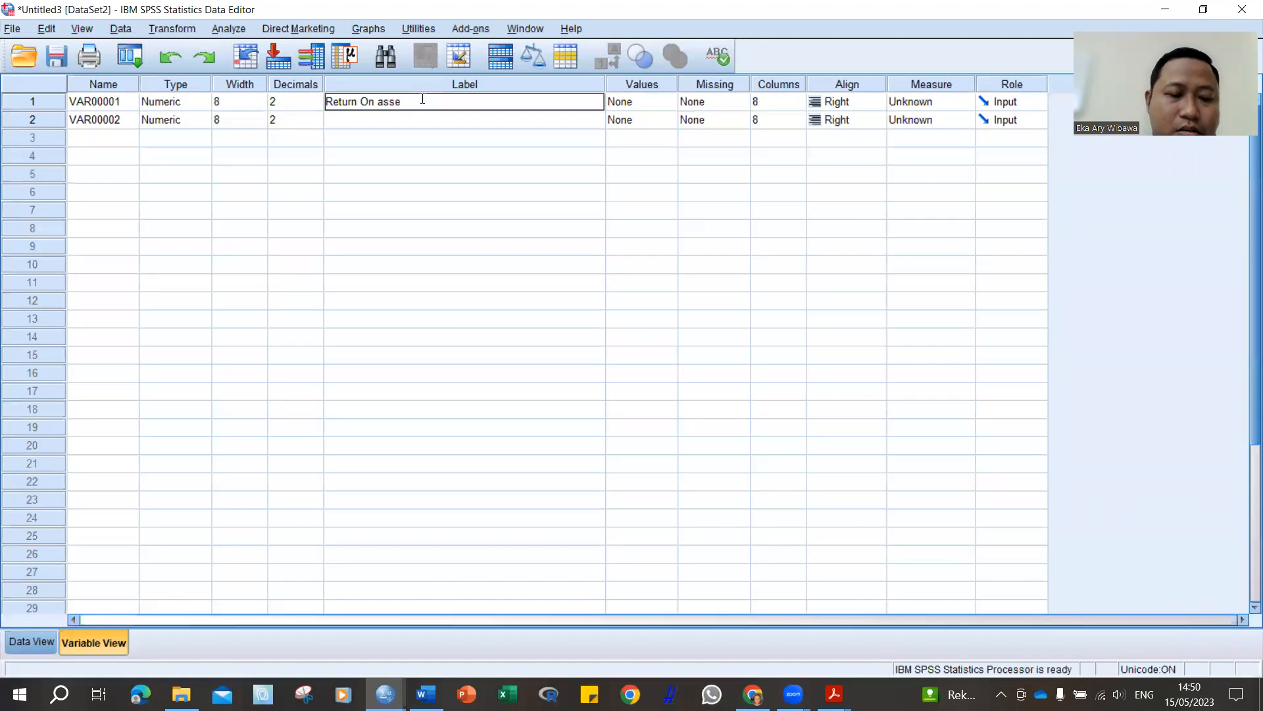
pyautogui.write('ts')
pyautogui.click(384, 101)
pyautogui.press('BackSpace')
pyautogui.write('Assets')
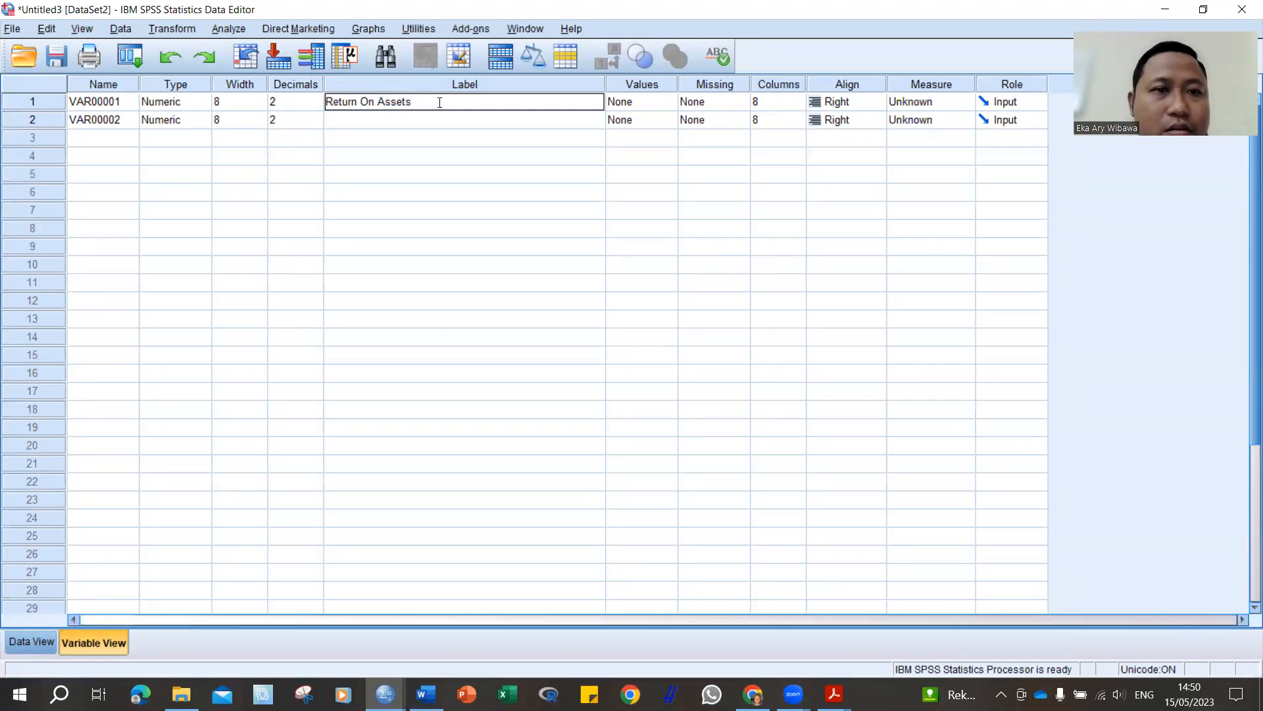
pyautogui.write(' (ROA)')
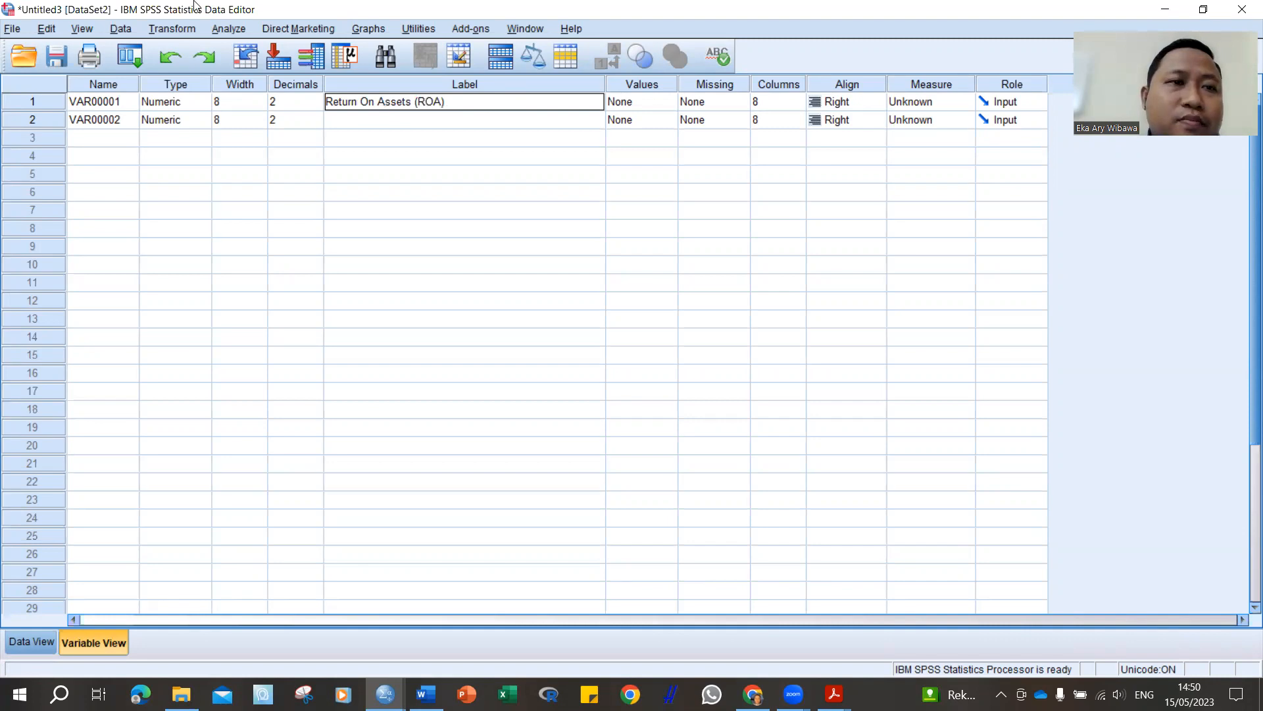
# Step: Check the bank names in Tabel 7 of the journal PDF and label the second variable "Bank" in SPSS
pyautogui.click(374, 122)
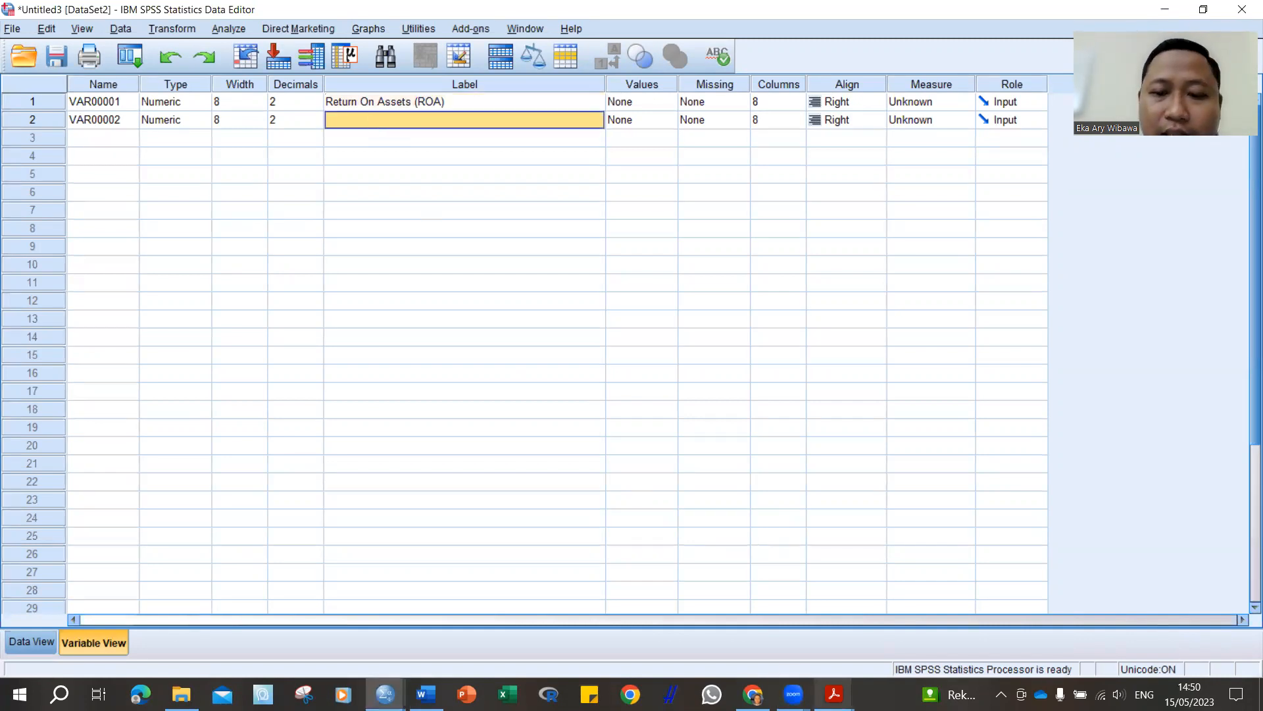
pyautogui.moveTo(834, 694)
pyautogui.click(915, 635)
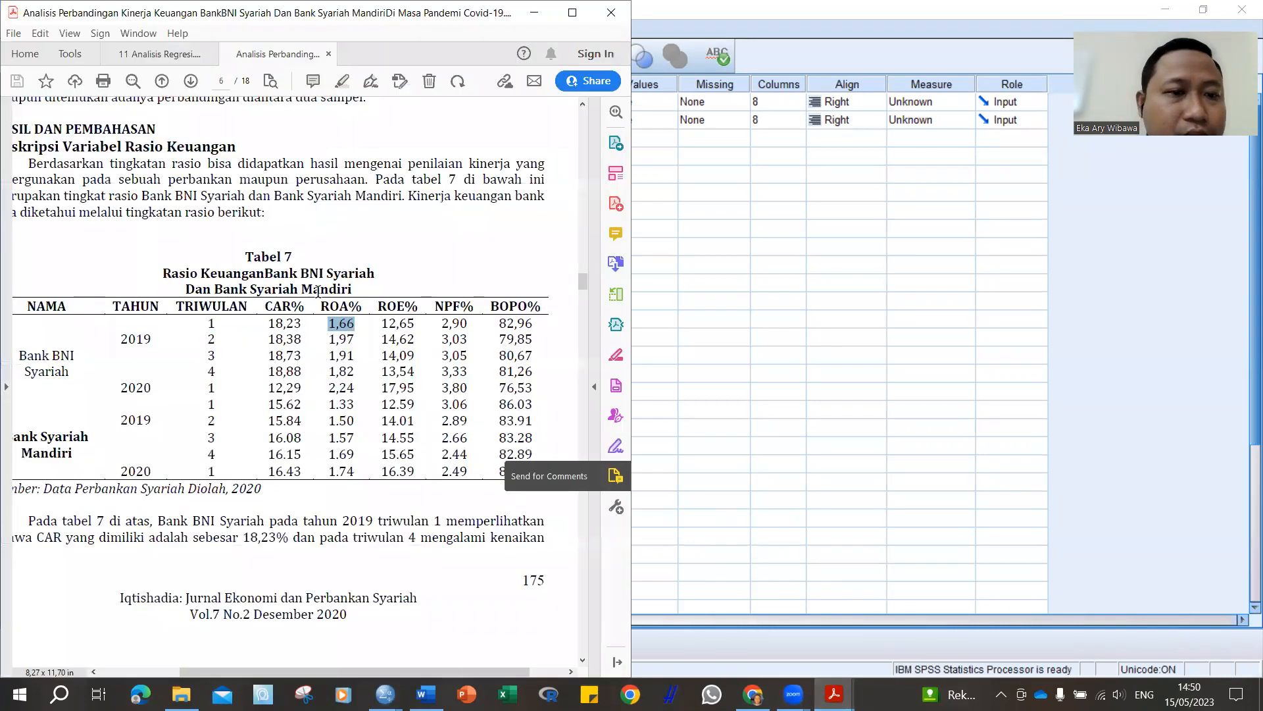
pyautogui.click(704, 9)
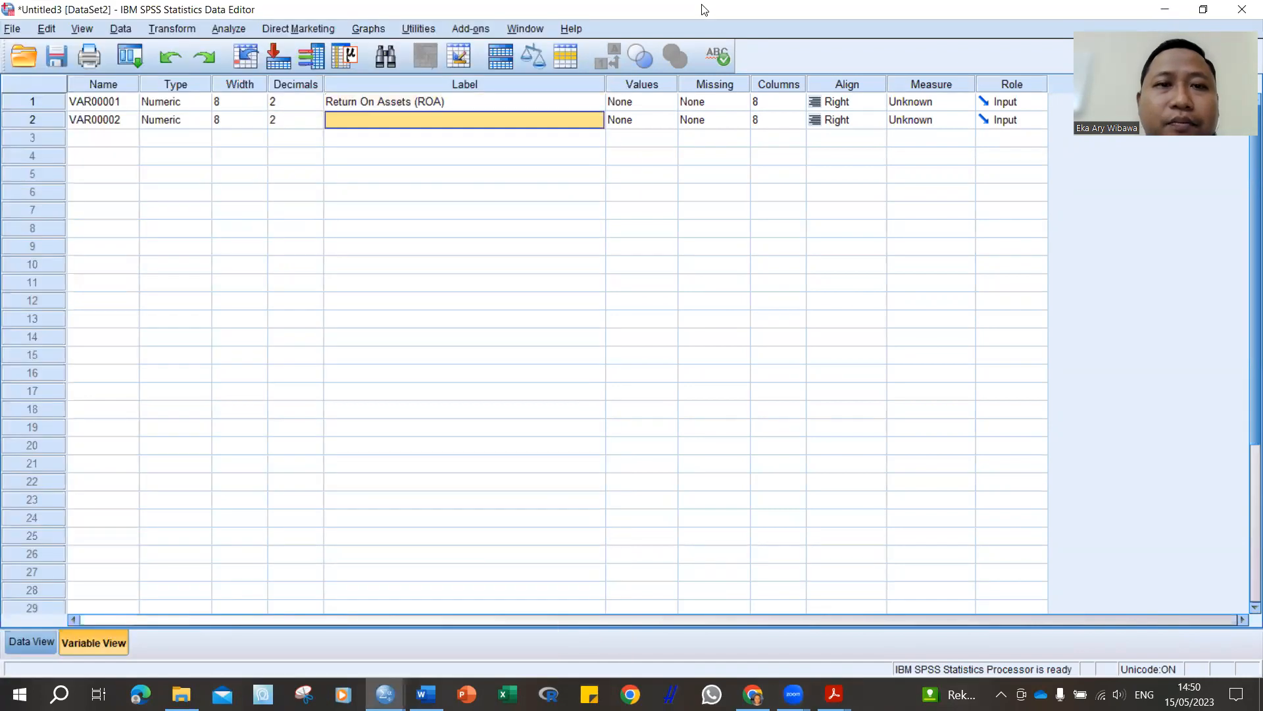
pyautogui.write('Bank')
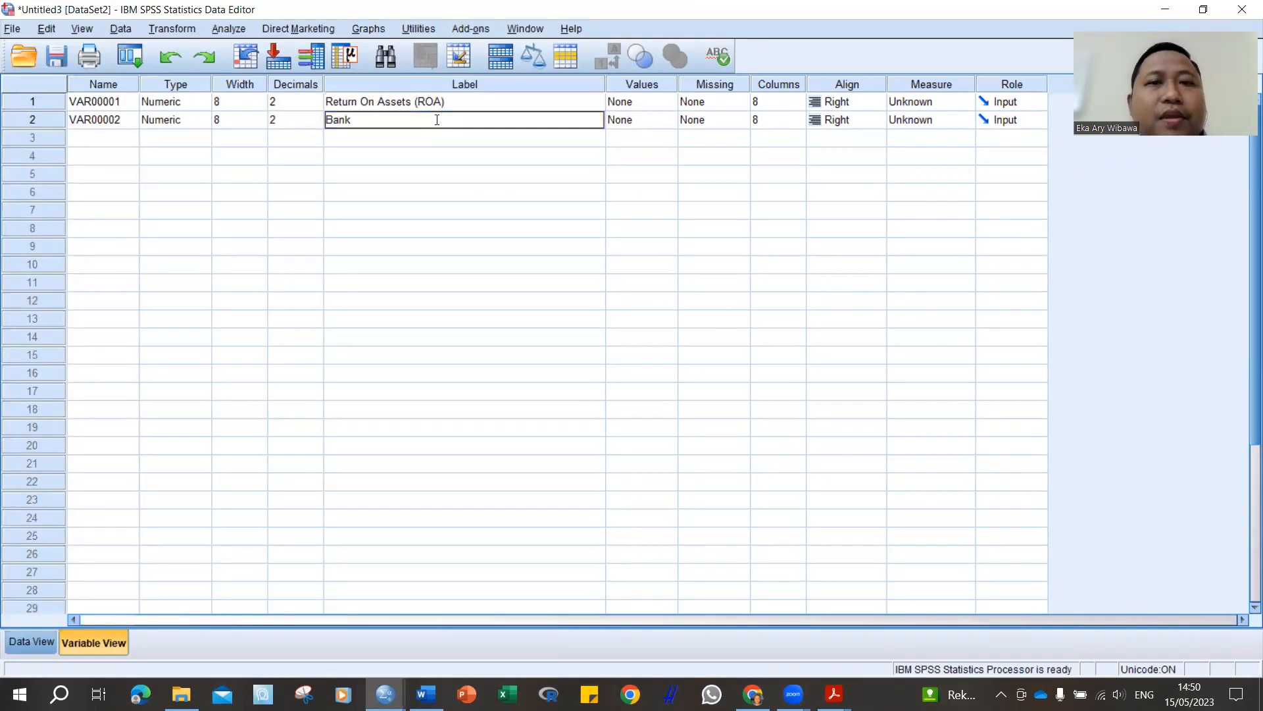
# Step: Add the value label 1 = "Bank BNI Syariah" to the Bank variable, copying the bank name from the journal PDF
pyautogui.click(642, 120)
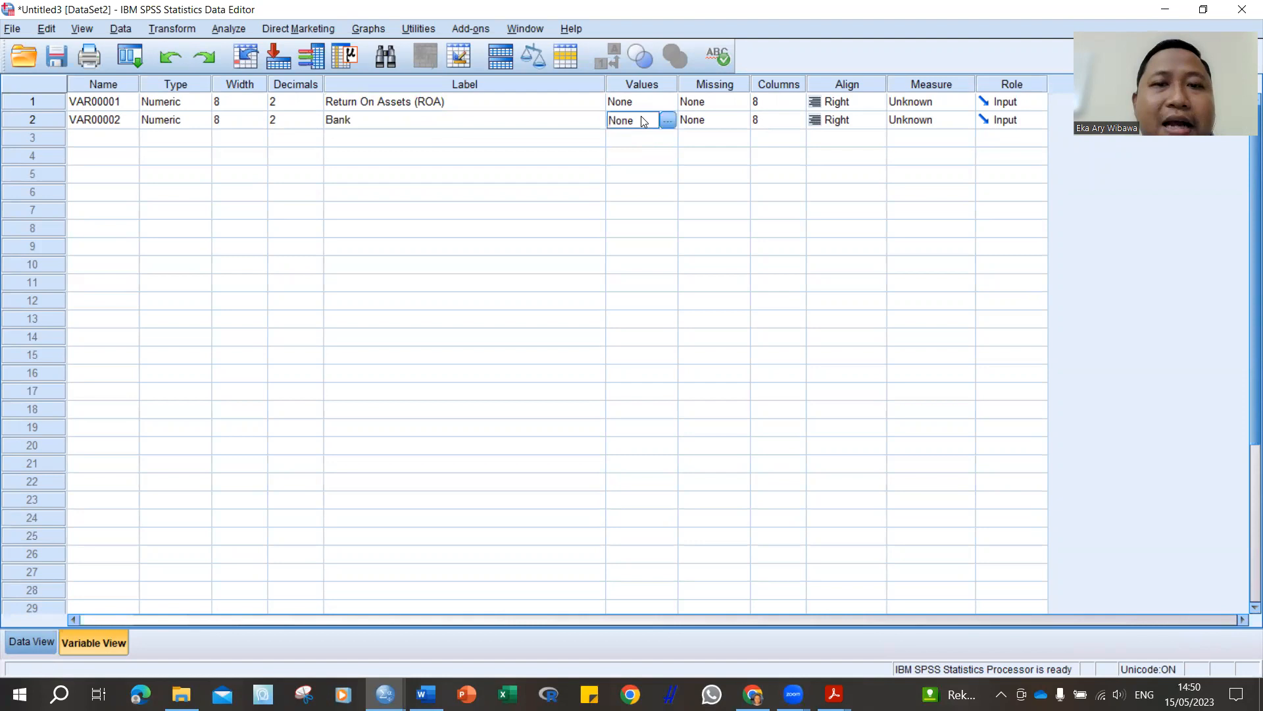
pyautogui.moveTo(605, 82); pyautogui.dragTo(637, 83)
pyautogui.click(627, 120)
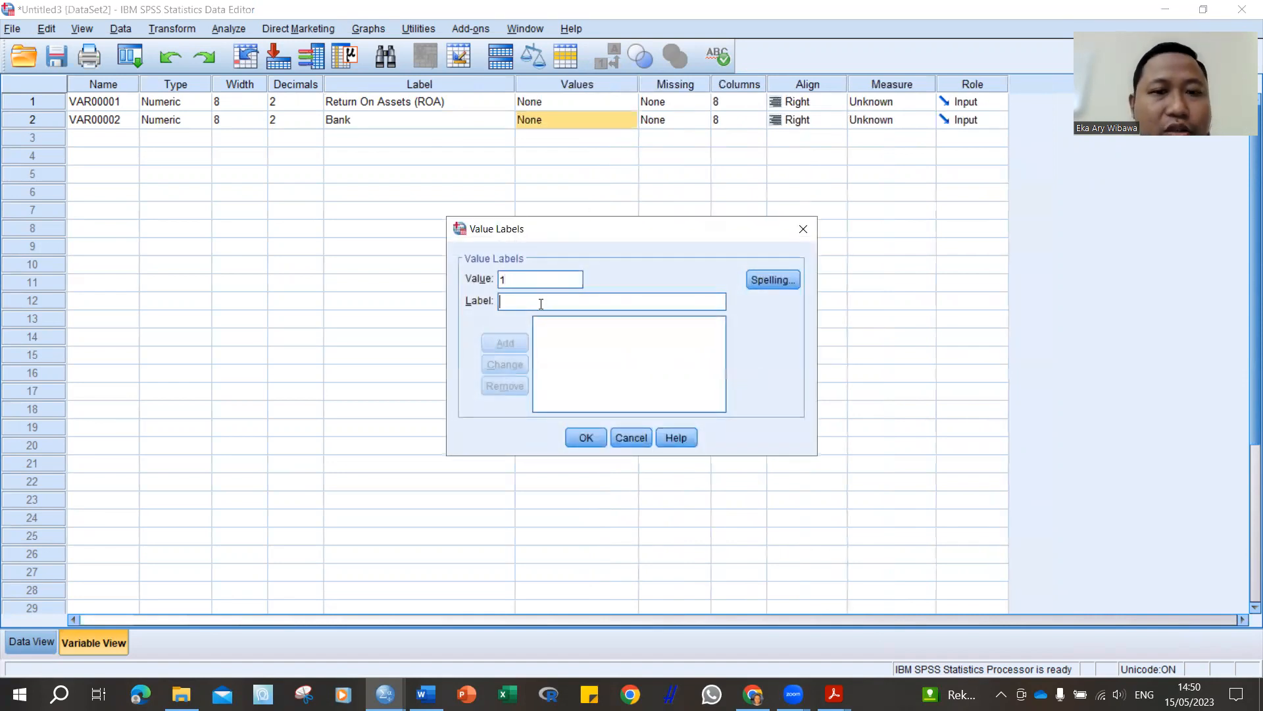
pyautogui.click(834, 694)
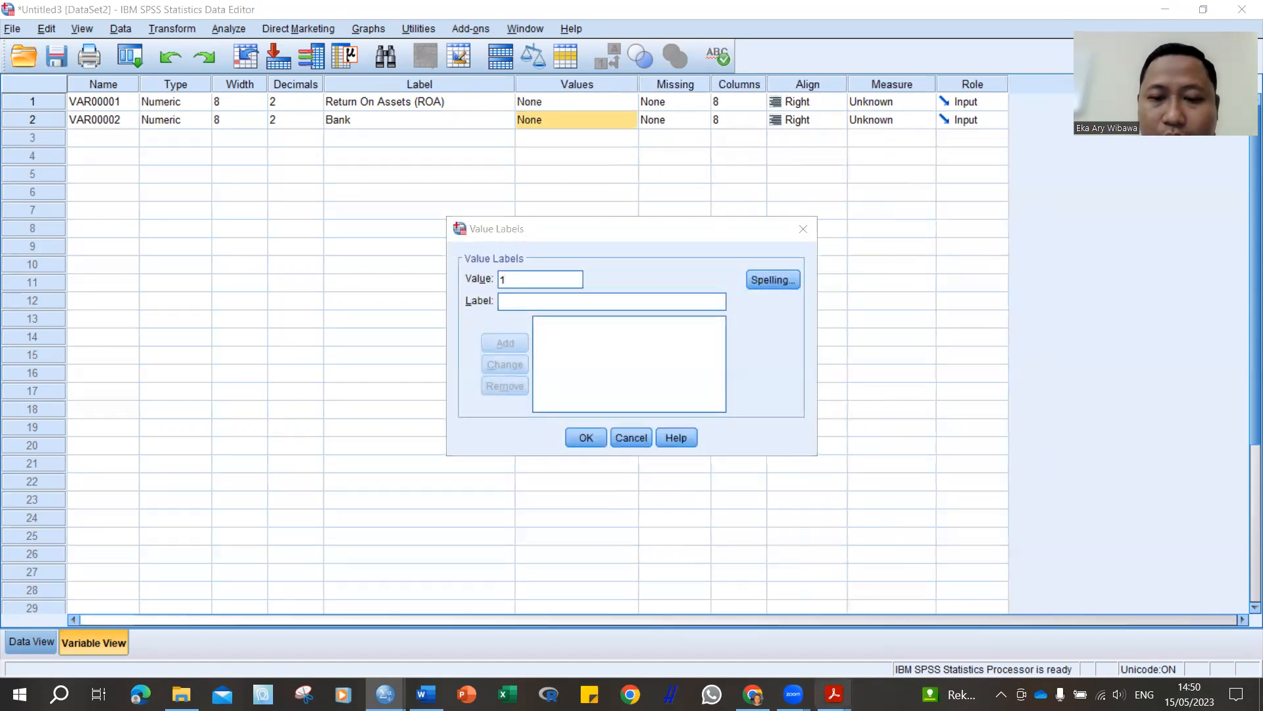
pyautogui.click(921, 628)
pyautogui.moveTo(18, 351); pyautogui.dragTo(66, 376)
pyautogui.rightClick(64, 378)
pyautogui.click(84, 386)
pyautogui.hotkey('alt', 'Tab')
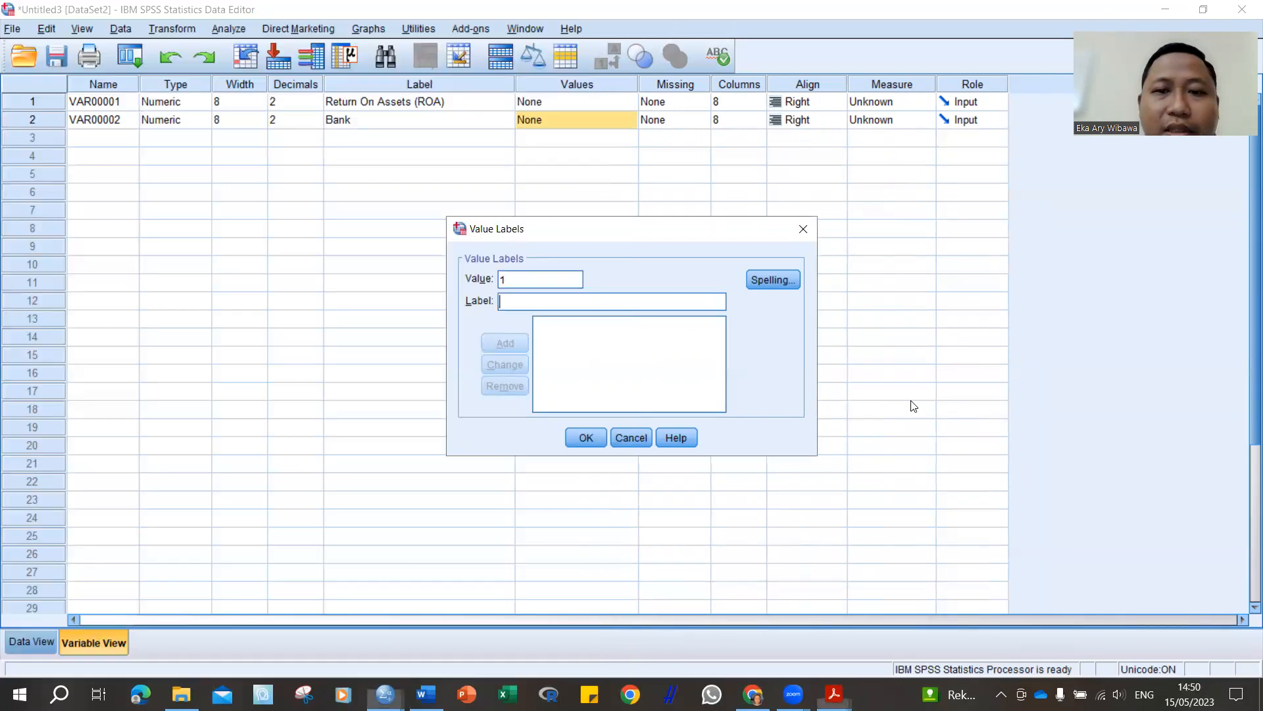
pyautogui.rightClick(525, 301)
pyautogui.click(544, 397)
pyautogui.click(512, 345)
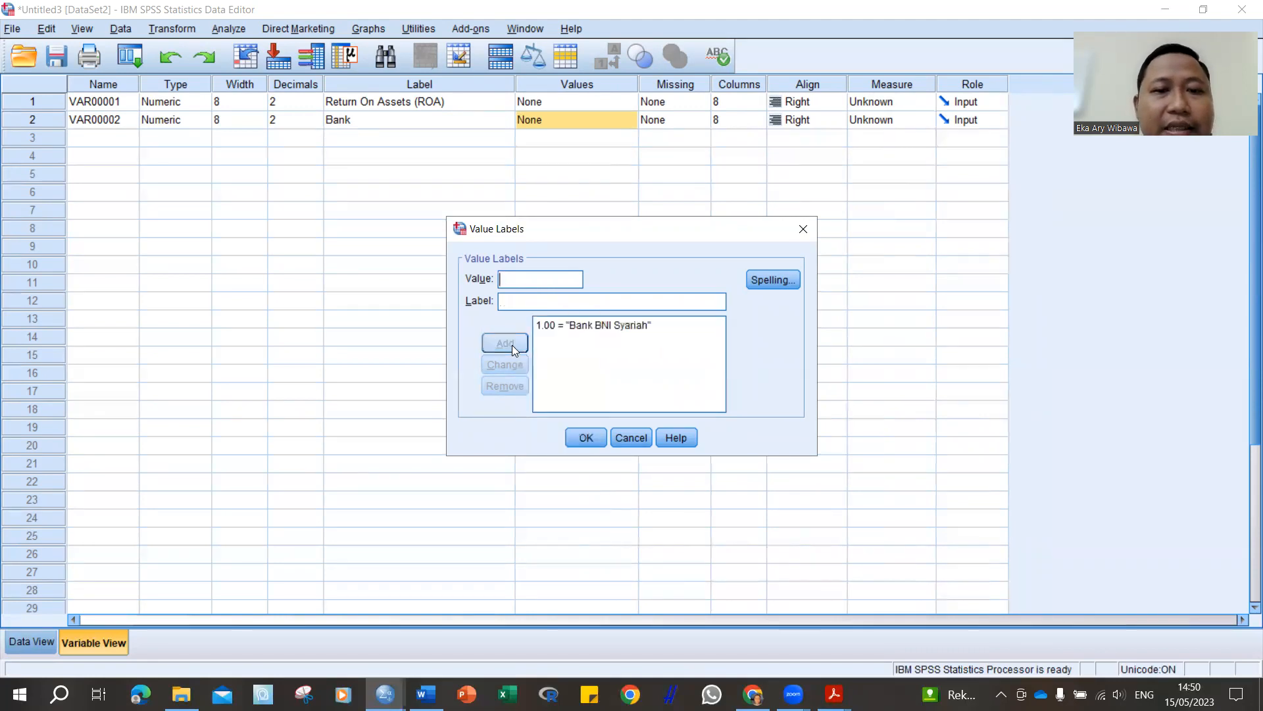
# Step: Enter value 2 for a new Bank value label and copy the name "Bank Syariah Mandiri" from Tabel 7 of the journal PDF
pyautogui.write('2')
pyautogui.click(544, 301)
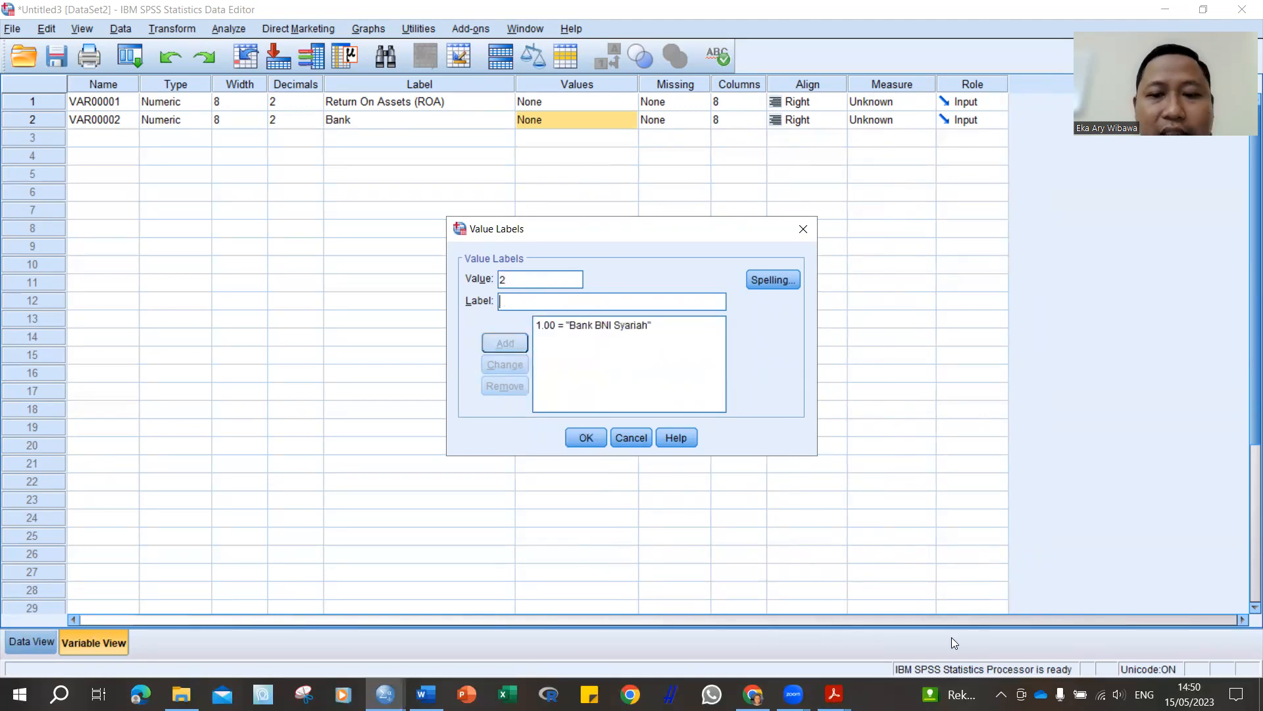
pyautogui.moveTo(834, 694)
pyautogui.click(1053, 546)
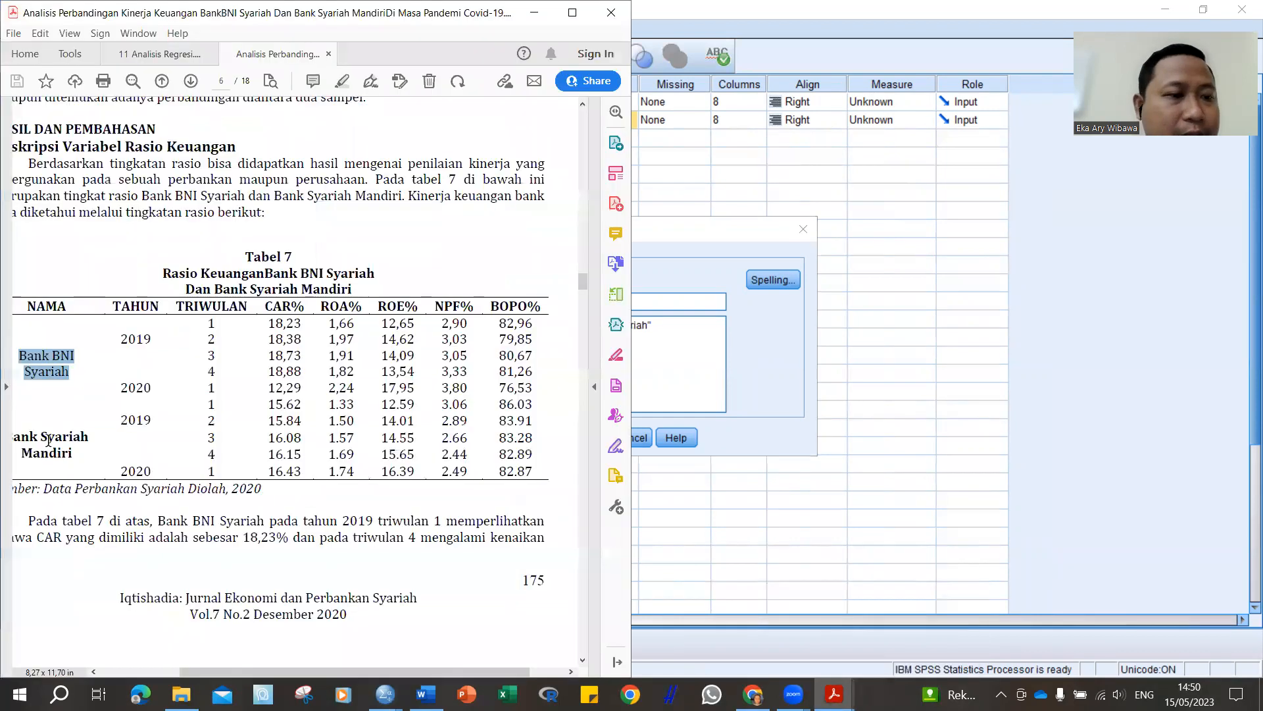
pyautogui.moveTo(363, 672); pyautogui.dragTo(333, 672)
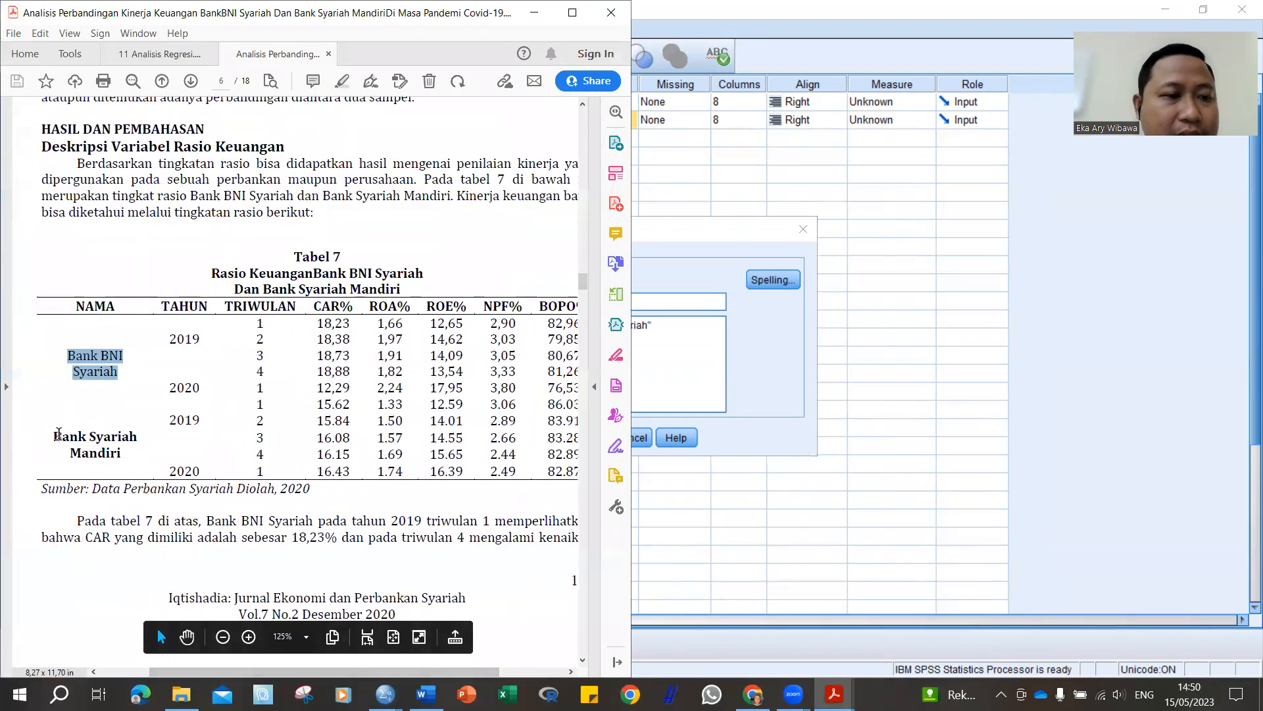
pyautogui.moveTo(54, 433); pyautogui.dragTo(124, 455)
pyautogui.rightClick(112, 443)
pyautogui.click(161, 465)
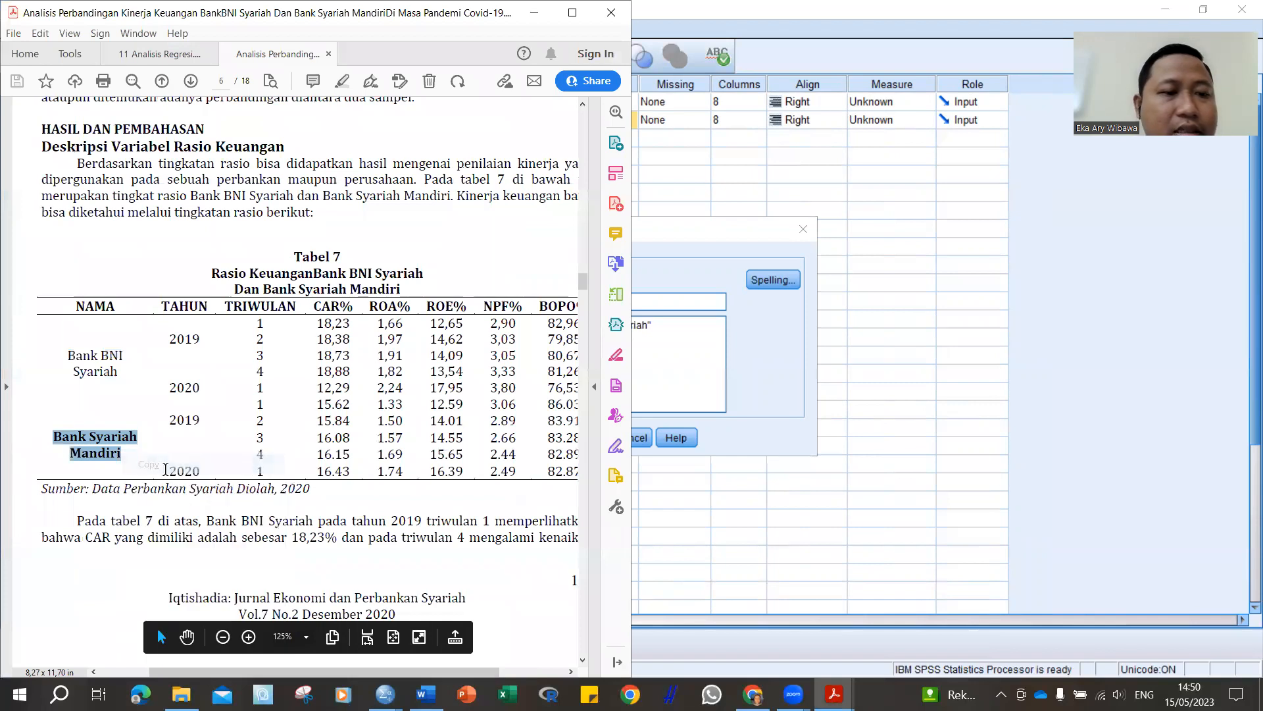
# Step: Add the copied name "Bank Syariah Mandiri" as the label for value 2 in SPSS and apply the Bank variable's value labels
pyautogui.click(764, 381)
pyautogui.rightClick(523, 303)
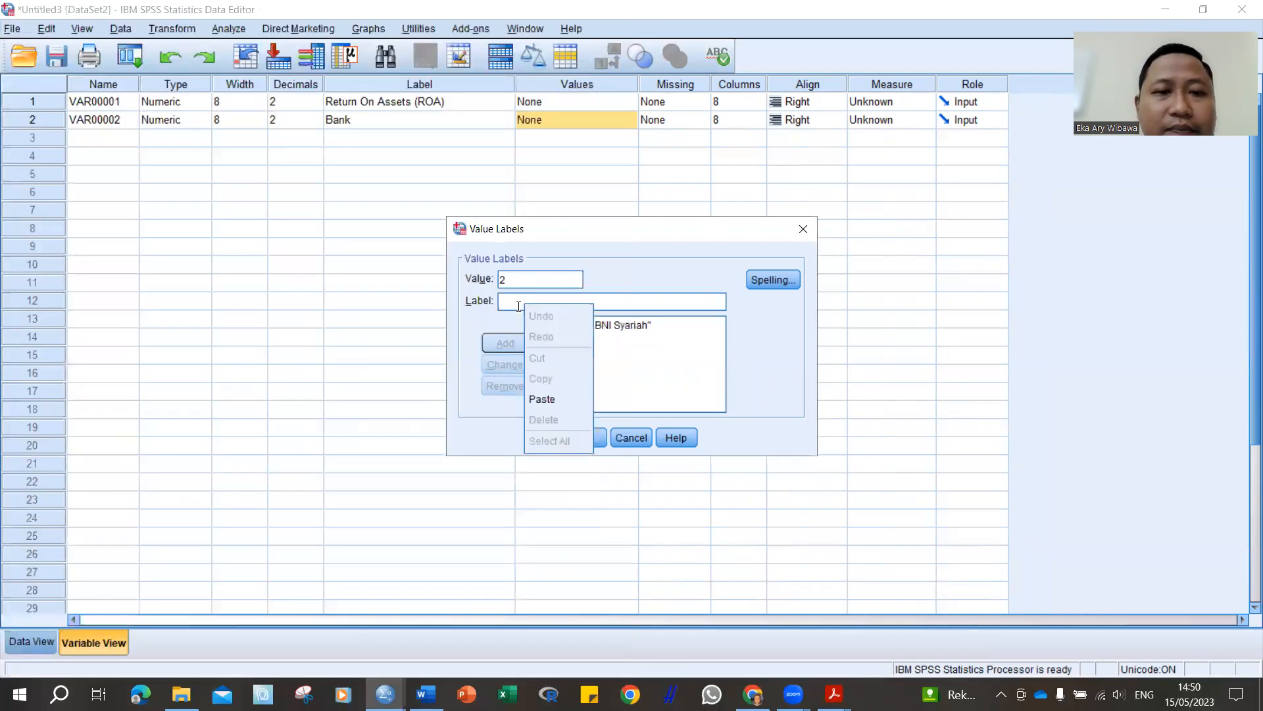
pyautogui.click(541, 399)
pyautogui.click(504, 344)
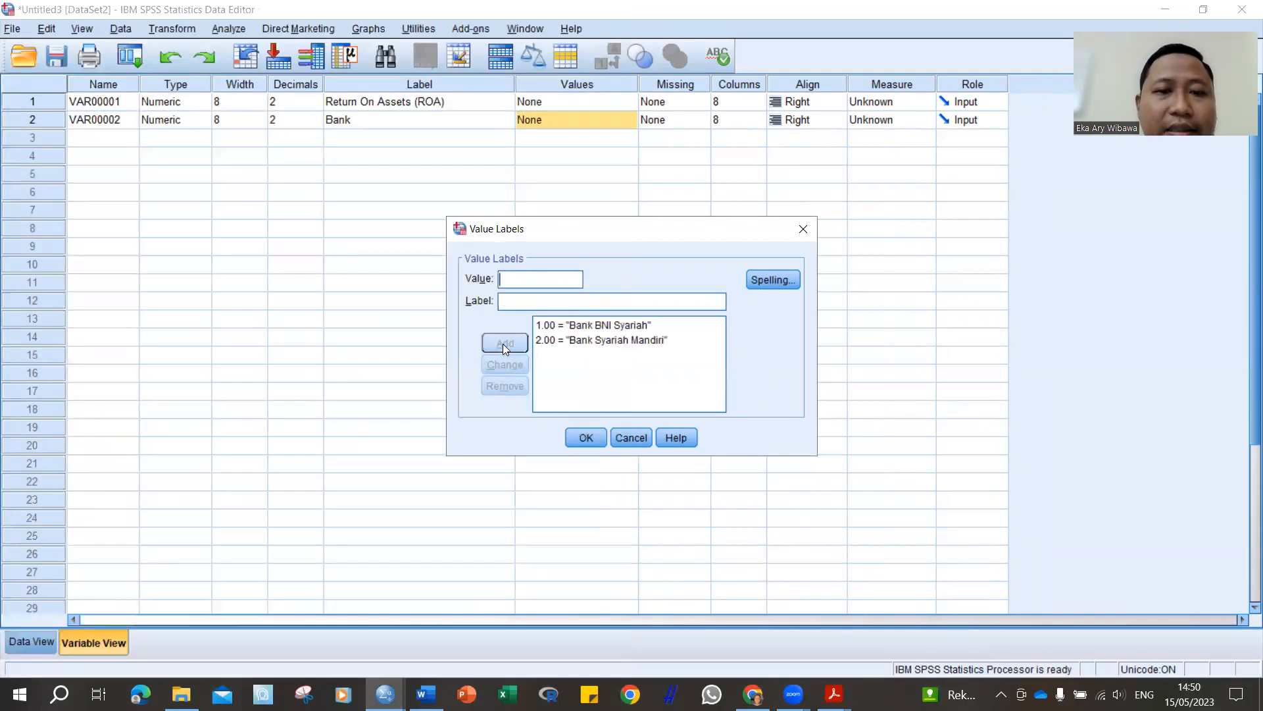
pyautogui.click(587, 438)
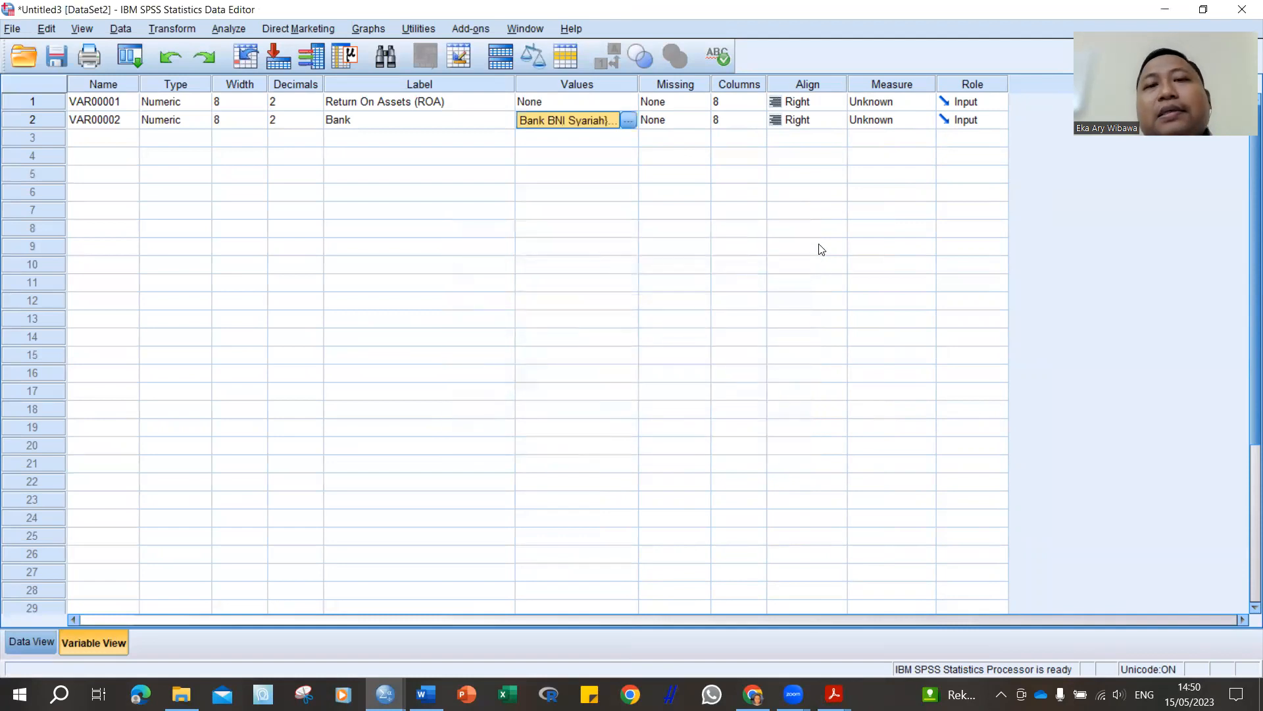
# Step: Set the measurement level to Scale for Return On Assets (ROA) and to Nominal for Bank
pyautogui.click(874, 104)
pyautogui.click(879, 121)
pyautogui.click(877, 121)
pyautogui.click(886, 172)
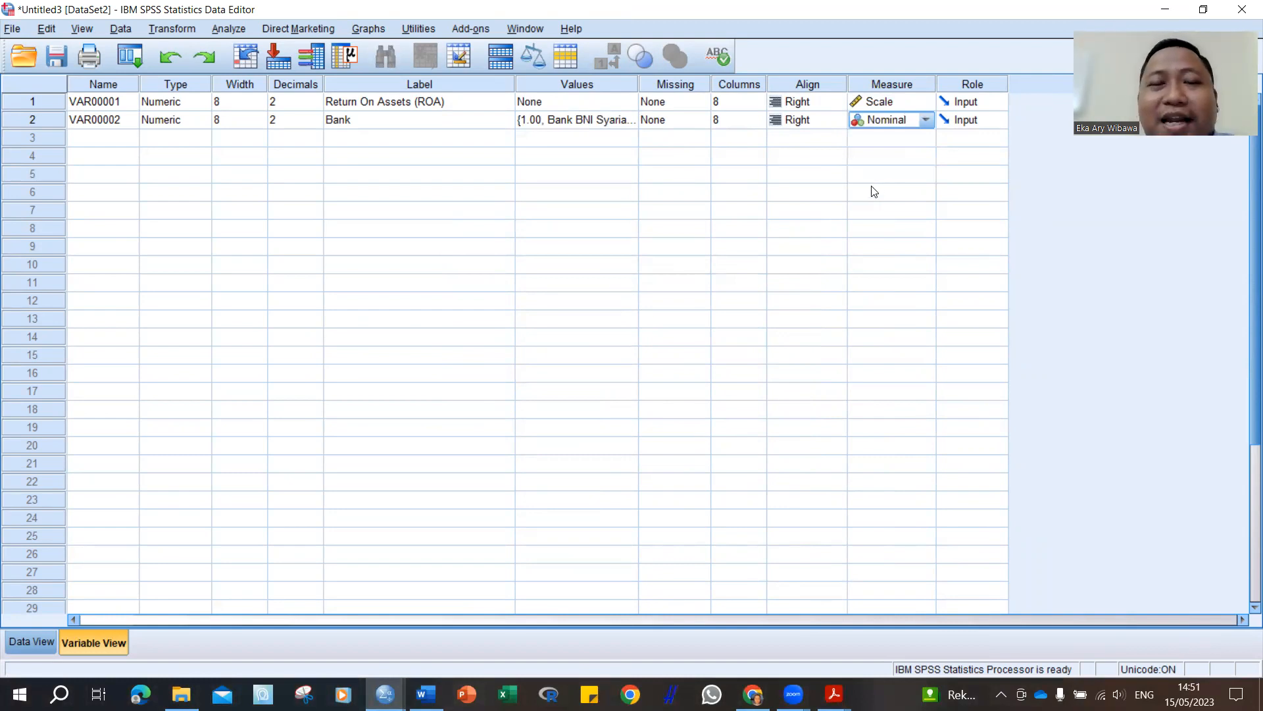
# Step: Set up an Independent-Samples T Test with Return On Assets (ROA) as the test variable and Bank as the grouping variable
pyautogui.click(49, 643)
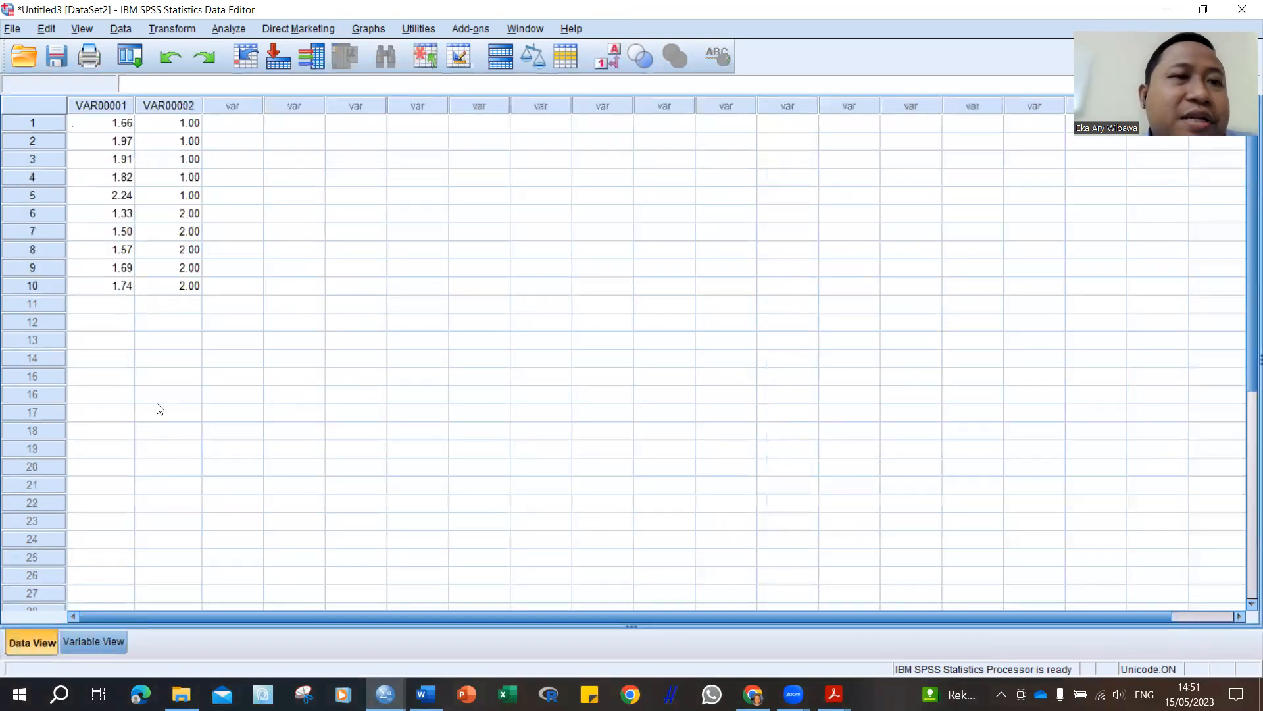
pyautogui.hotkey('alt', 'a')
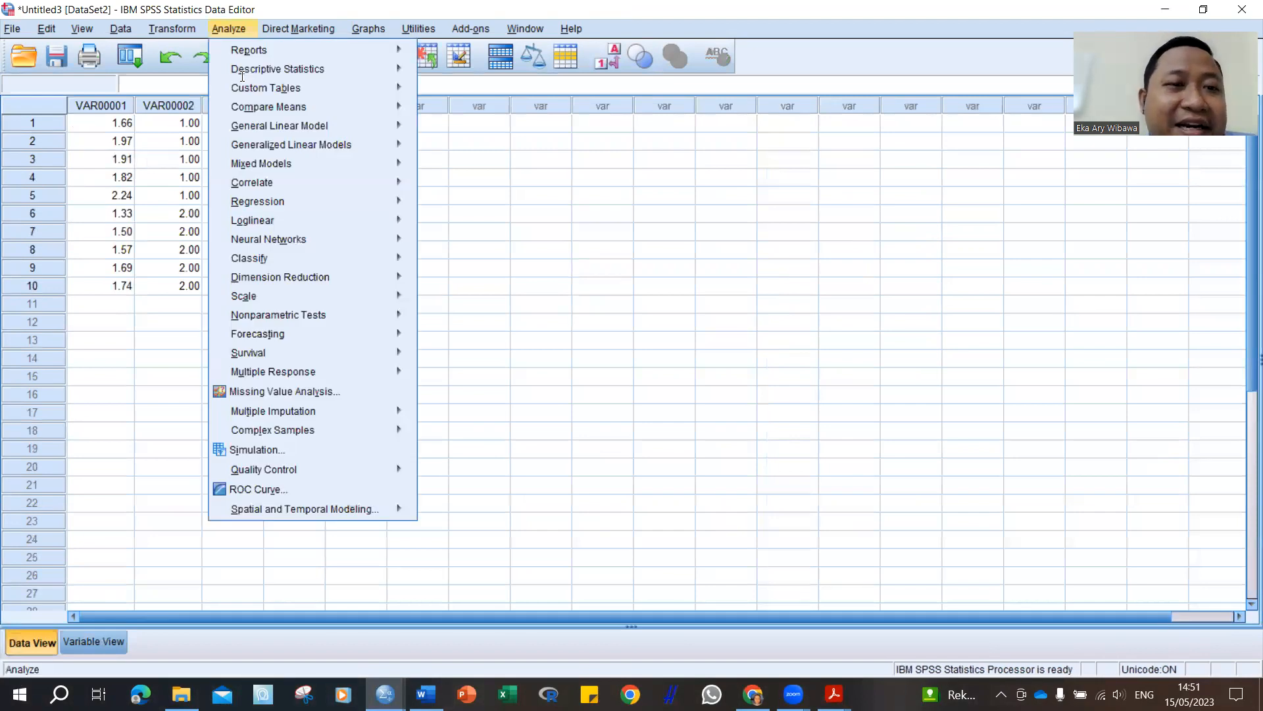
pyautogui.moveTo(345, 110)
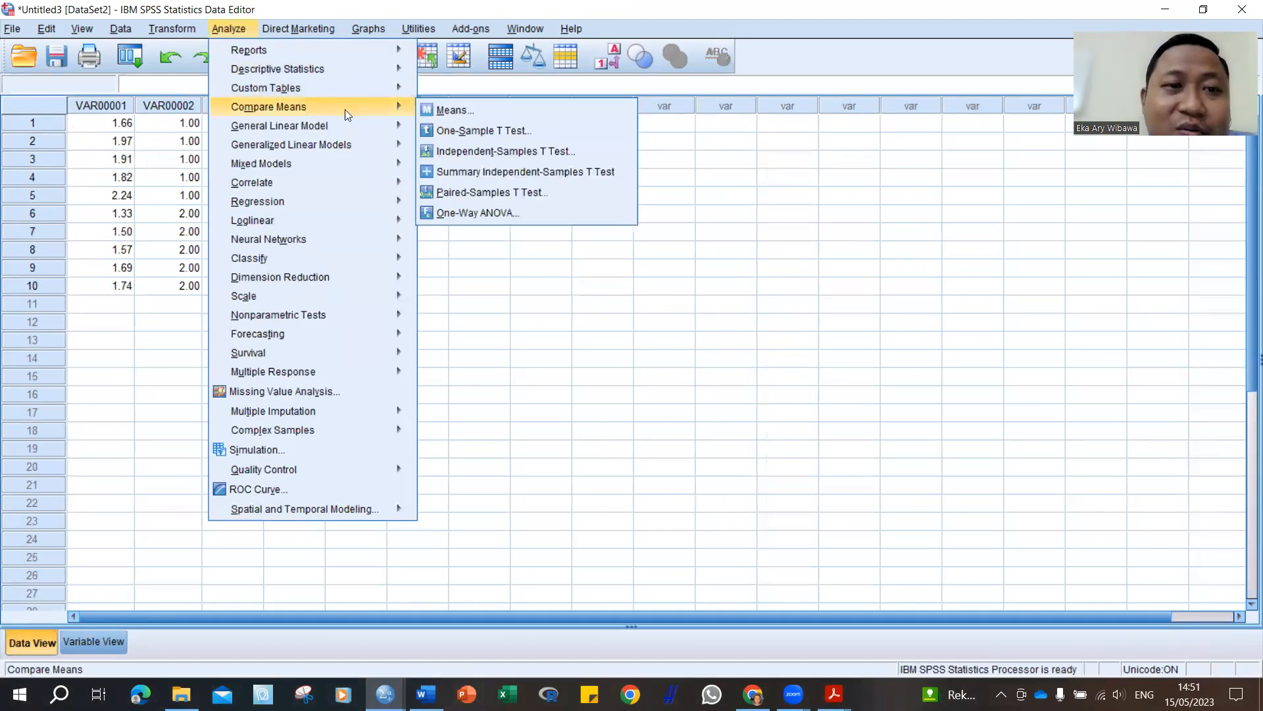
pyautogui.click(540, 151)
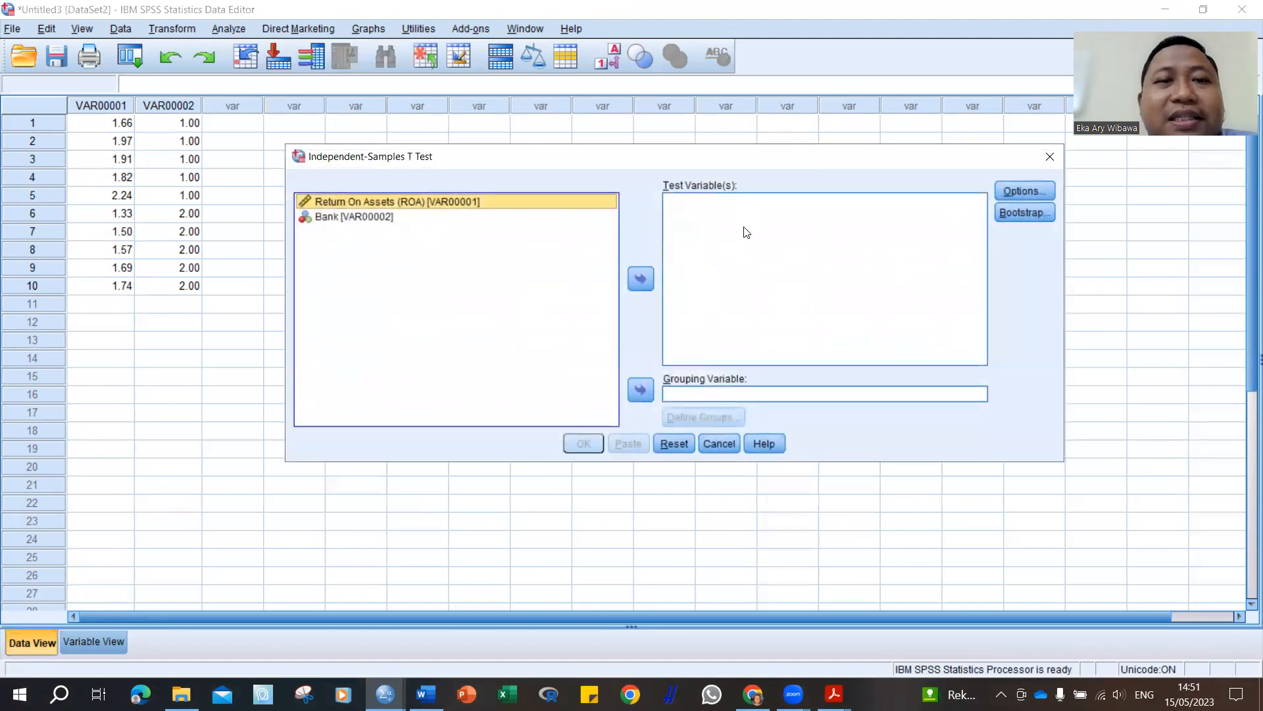
pyautogui.click(641, 279)
pyautogui.click(372, 204)
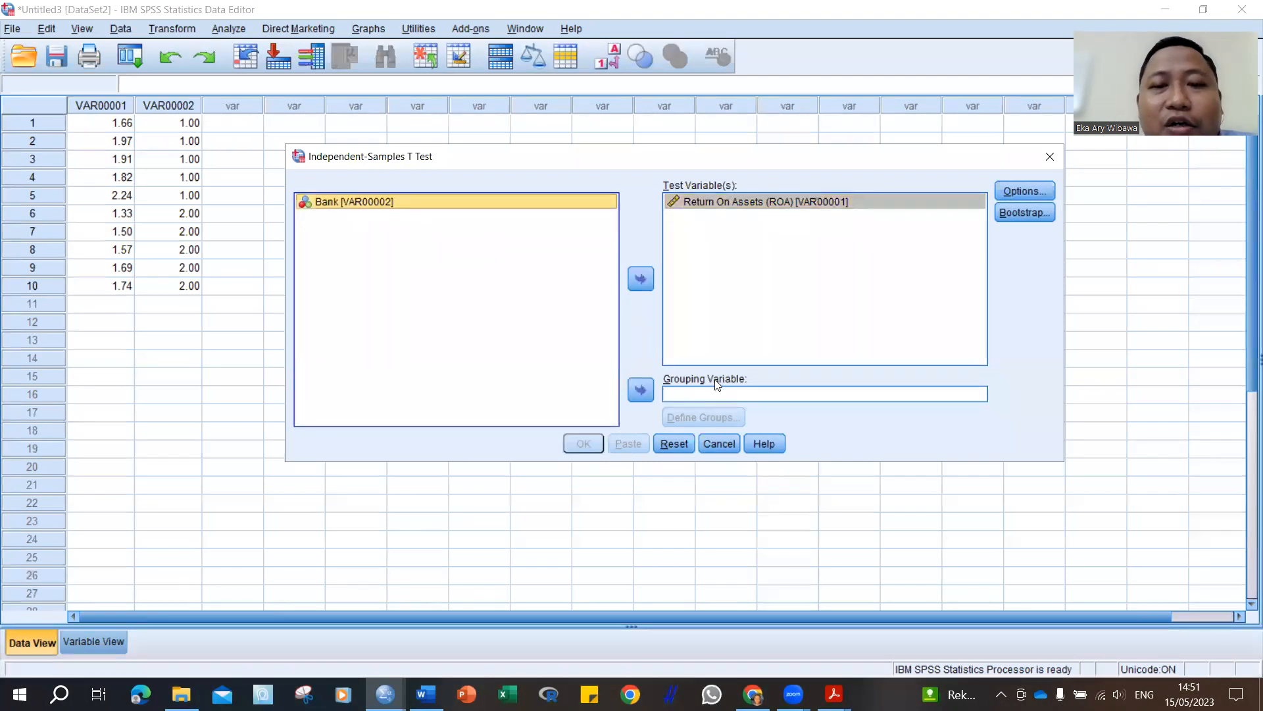
pyautogui.click(641, 390)
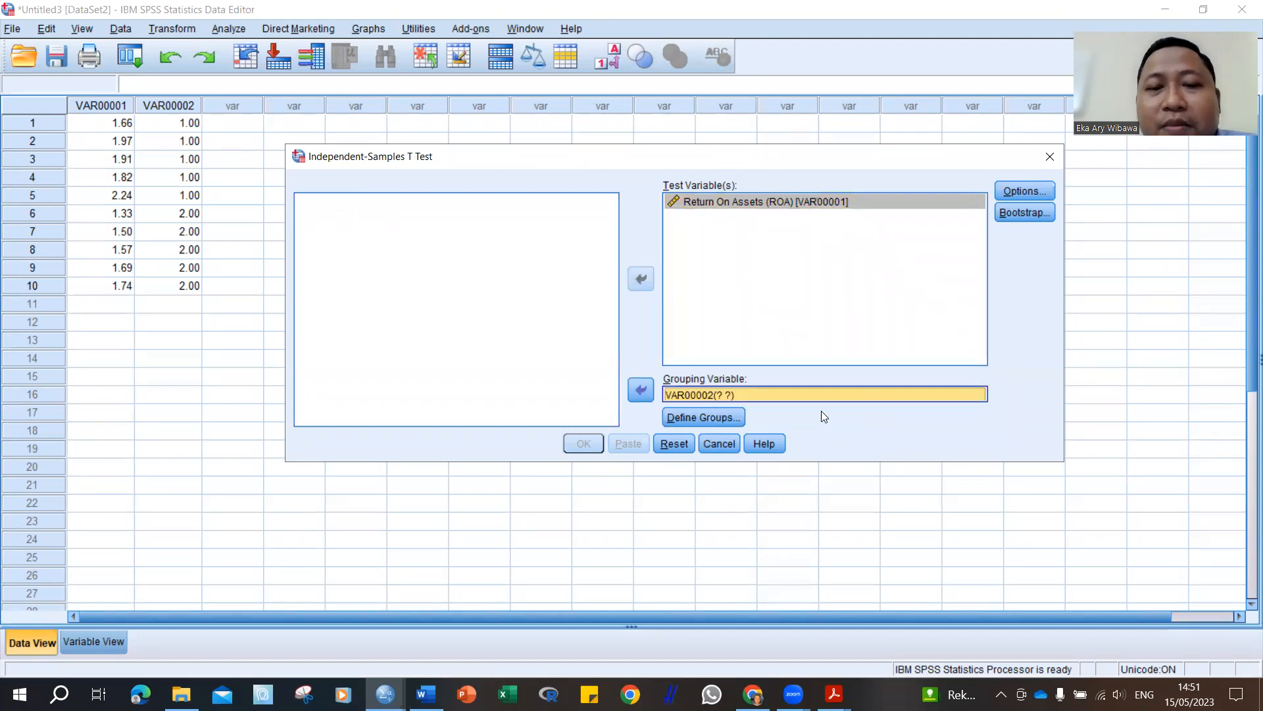
# Step: Define the Bank groups with the specified values 1 and 2, and run the t-test
pyautogui.click(723, 421)
pyautogui.click(649, 319)
pyautogui.write('2')
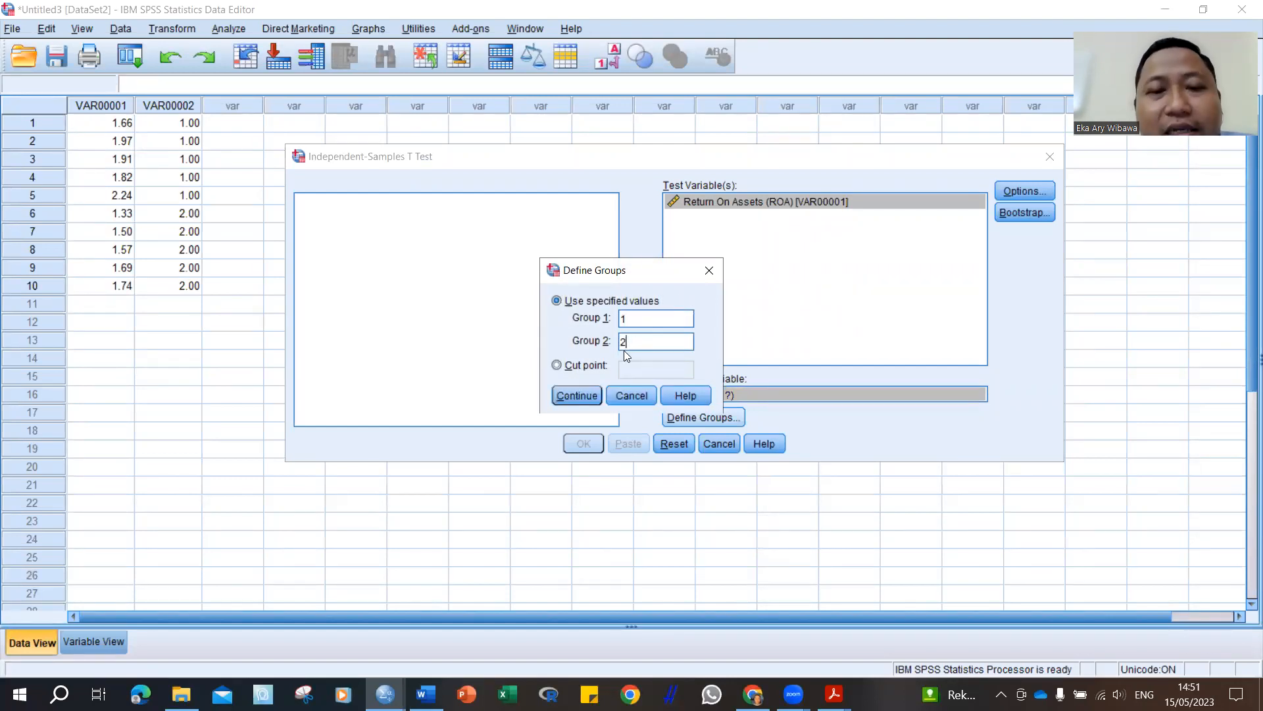
pyautogui.click(589, 398)
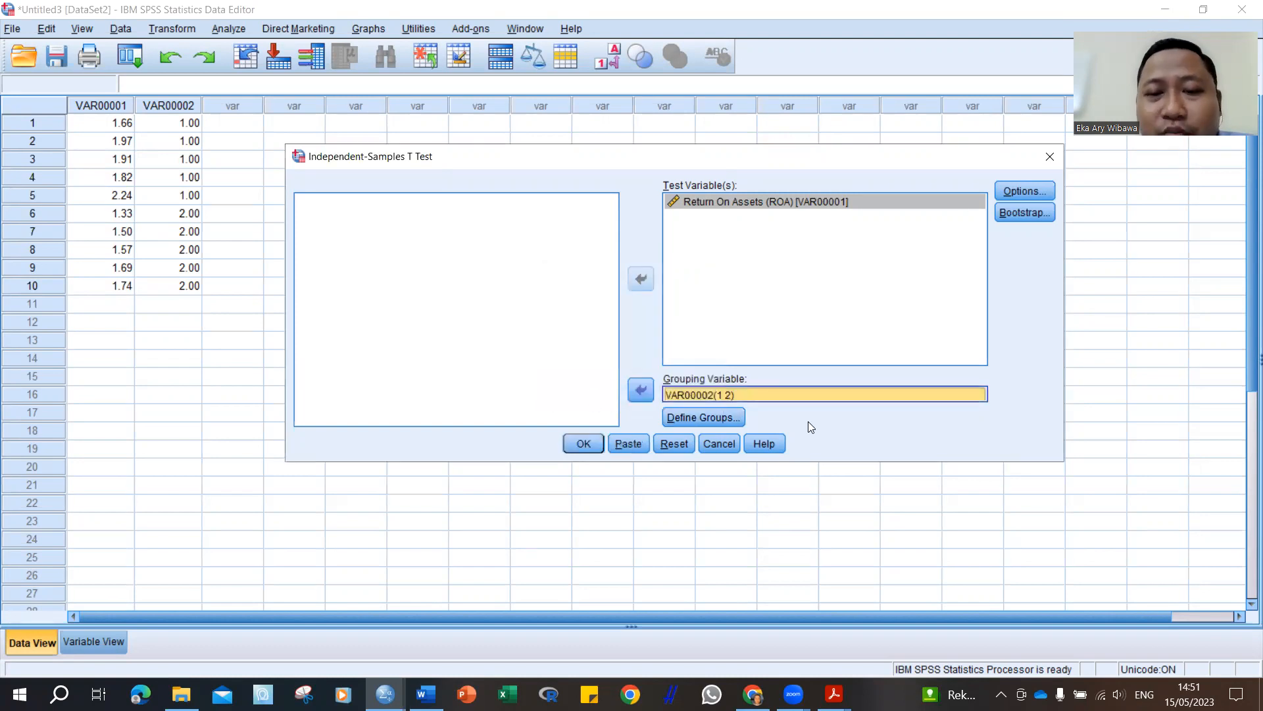
pyautogui.click(570, 445)
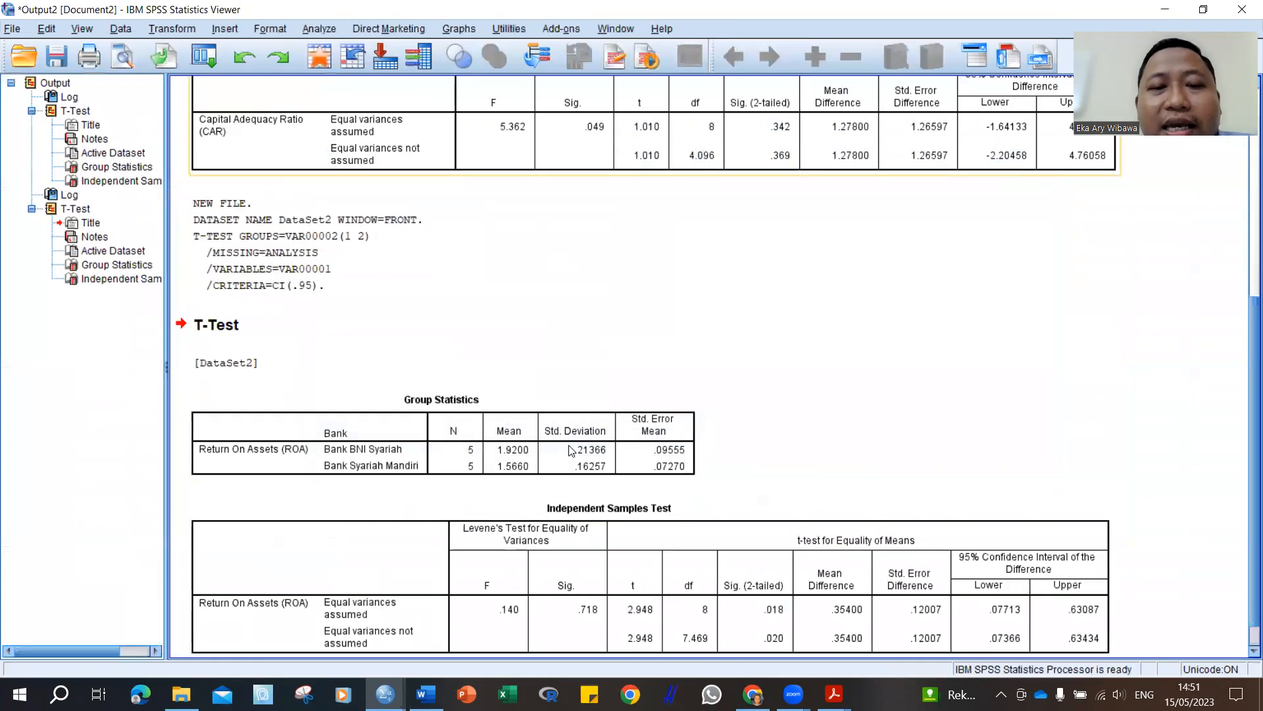
# Step: Copy the ROA T-Test title together with its Group Statistics and Independent Samples Test tables from the output
pyautogui.scroll(-1, 945, 419)
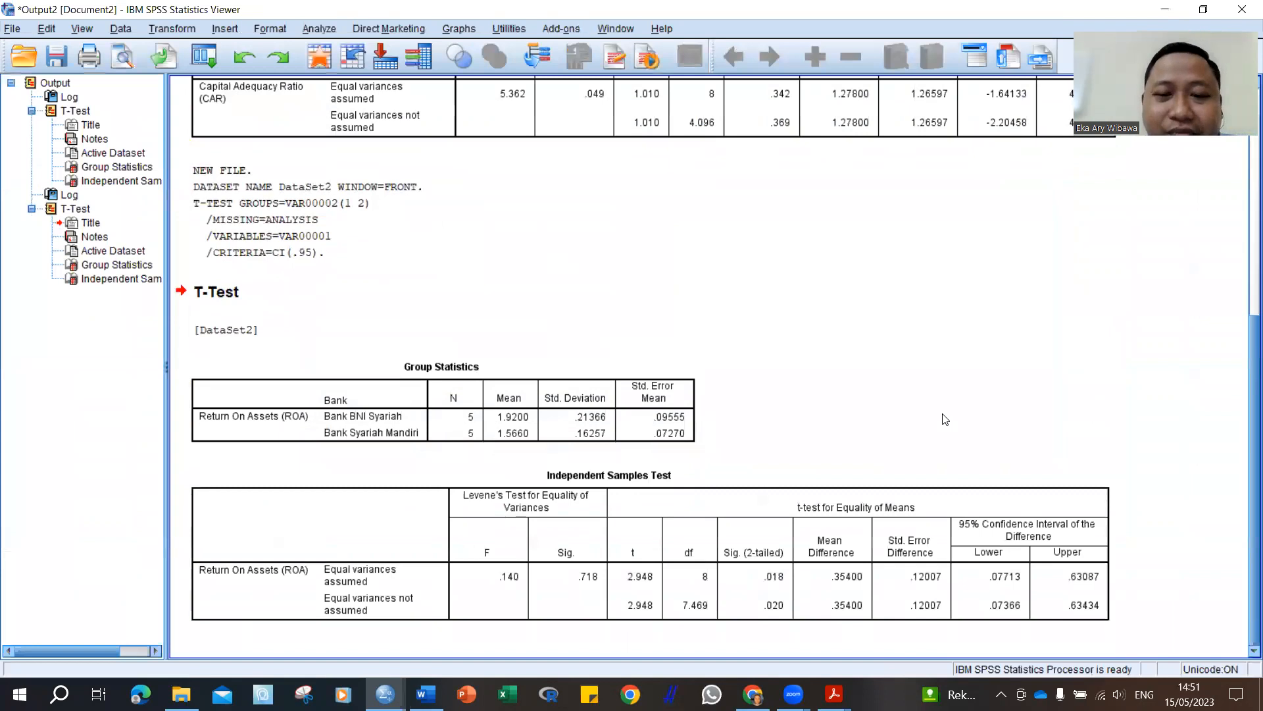
pyautogui.click(213, 298)
pyautogui.click(355, 434)
pyautogui.keyDown('ctrl'); pyautogui.click(408, 564); pyautogui.keyUp('ctrl')
pyautogui.rightClick(408, 563)
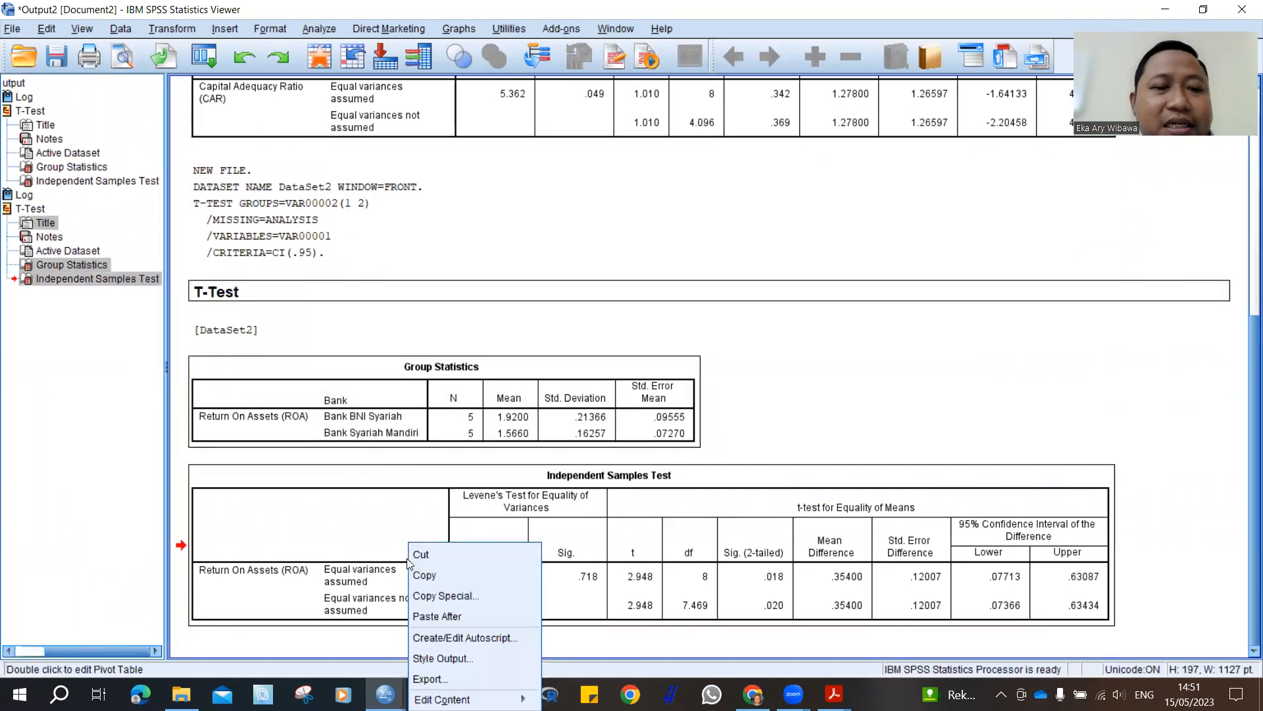
pyautogui.click(424, 575)
# Step: Switch to the Word interpretation document and set the font size of both Return of Assets (ROA) tables to 8
pyautogui.click(426, 695)
pyautogui.scroll(-6, 666, 535)
pyautogui.scroll(2, 666, 536)
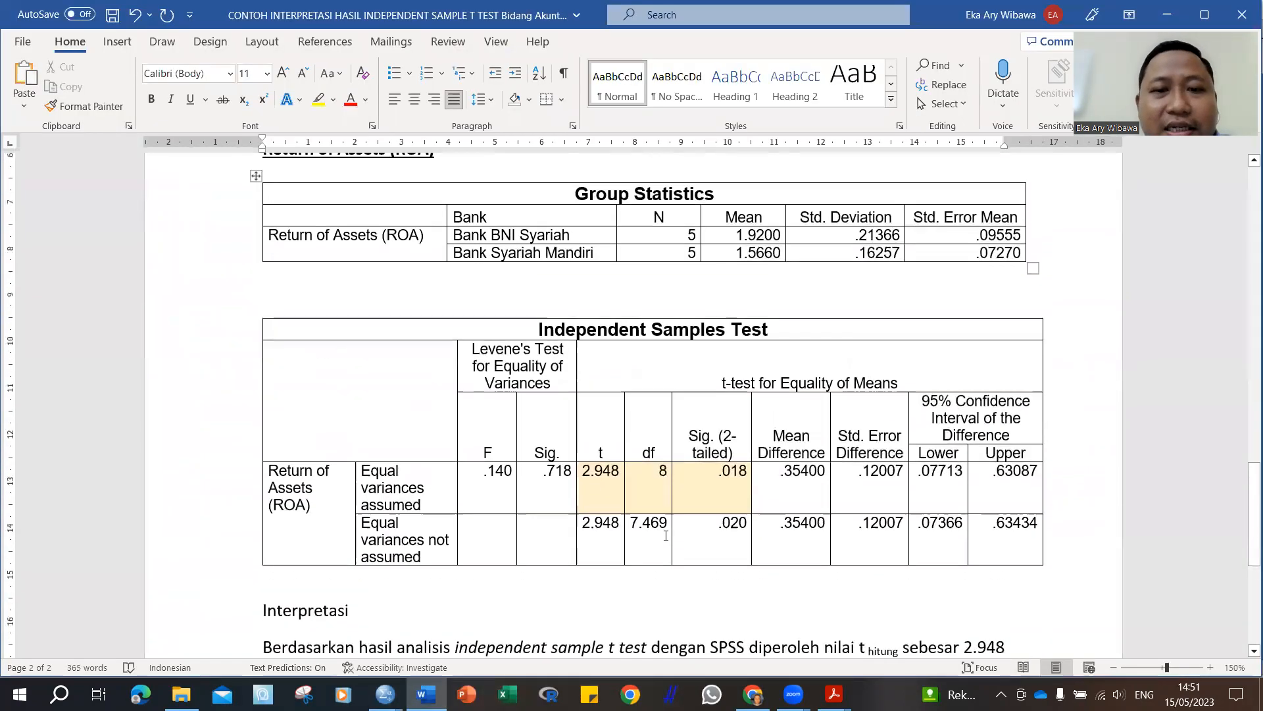
pyautogui.scroll(2, 666, 536)
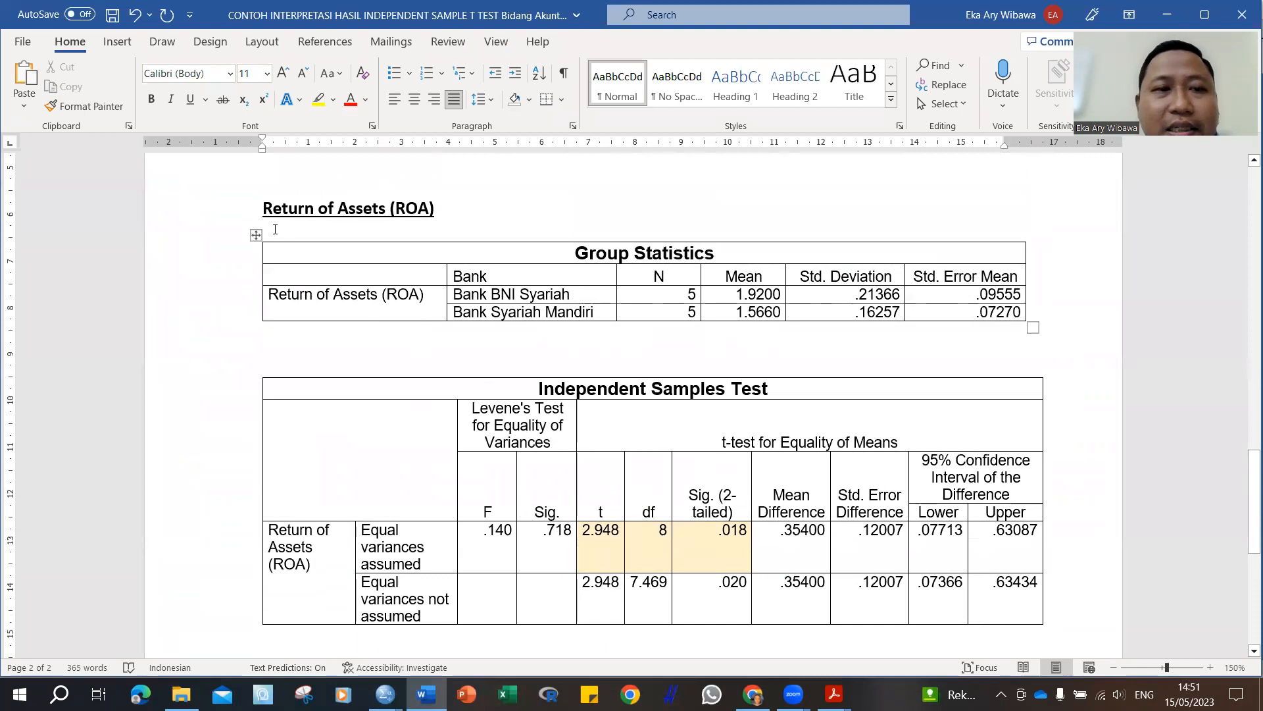
pyautogui.click(256, 237)
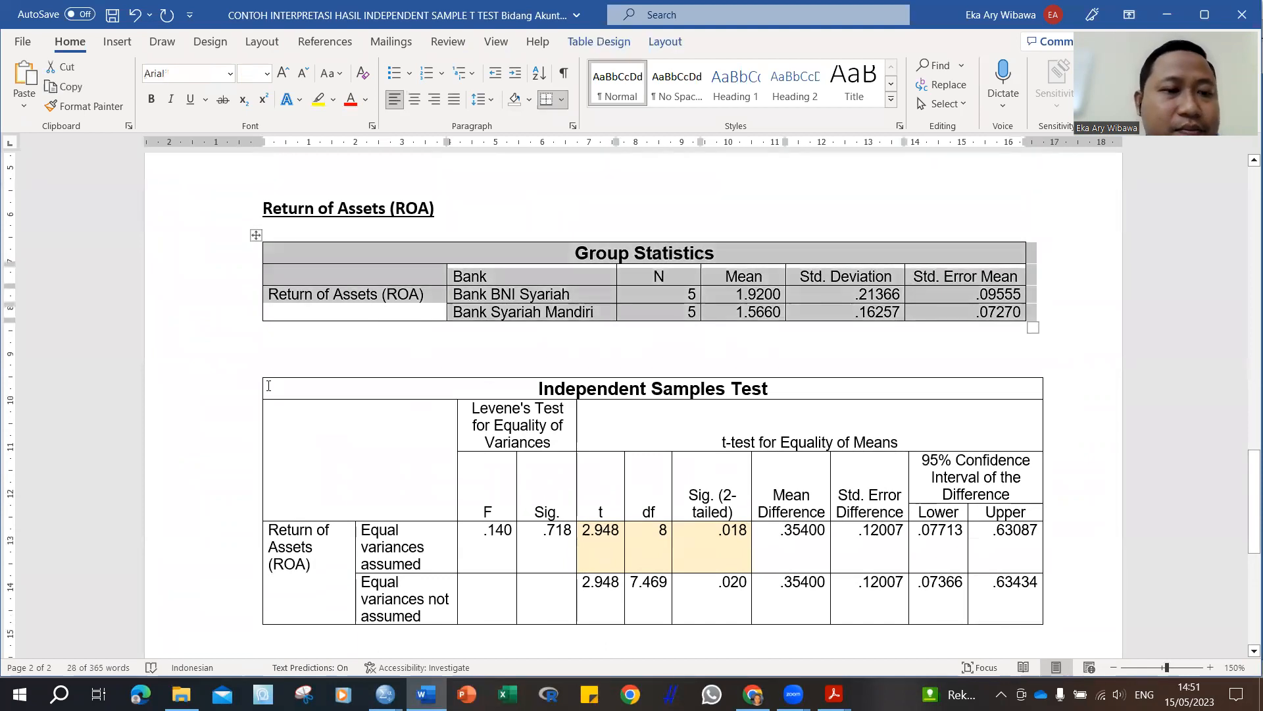
pyautogui.moveTo(238, 301); pyautogui.dragTo(454, 583)
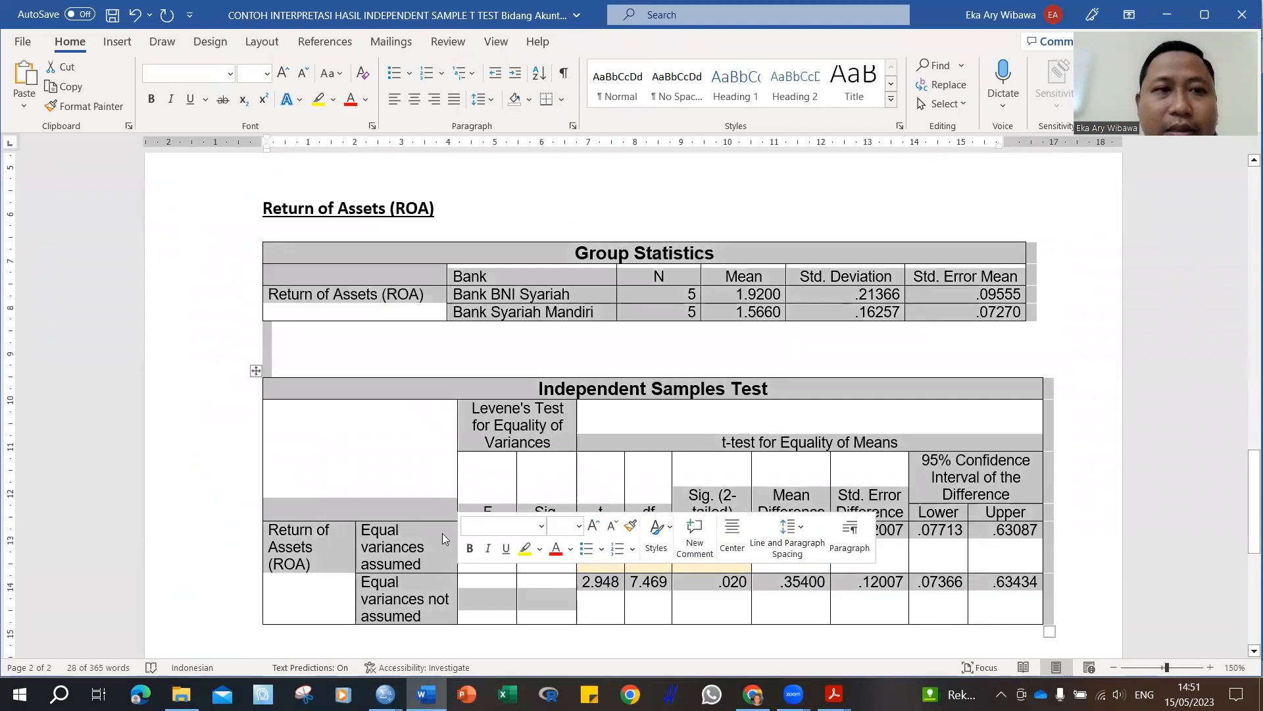
pyautogui.click(266, 73)
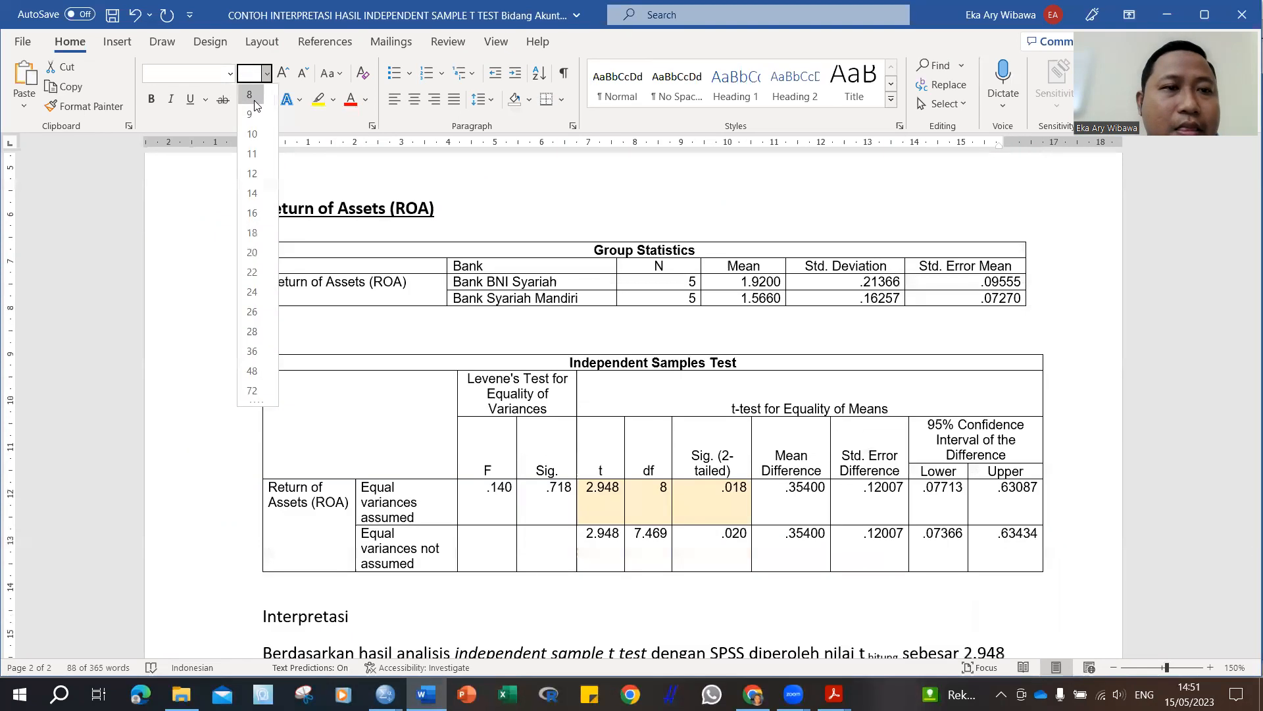
pyautogui.click(252, 94)
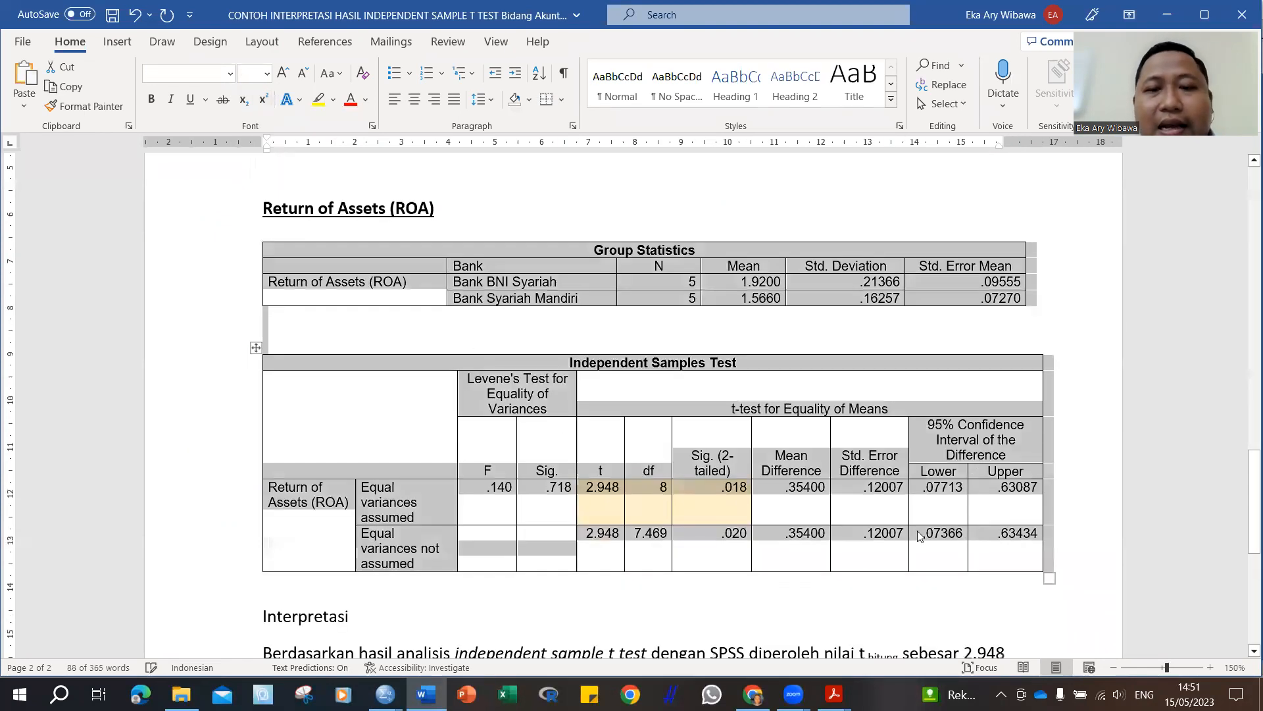
pyautogui.click(926, 494)
# Step: Examine each bank's mean, standard deviation and standard error in the ROA Group Statistics table
pyautogui.scroll(7, 927, 495)
pyautogui.scroll(-11, 623, 460)
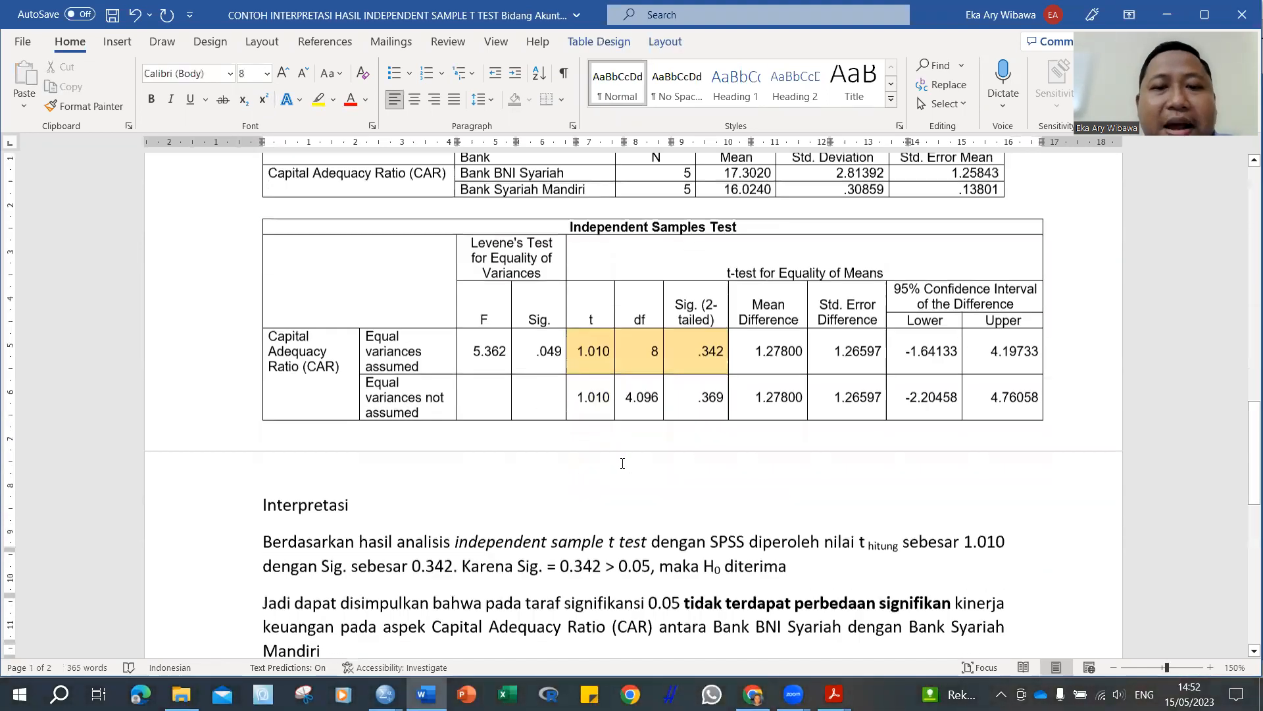
pyautogui.scroll(4, 615, 367)
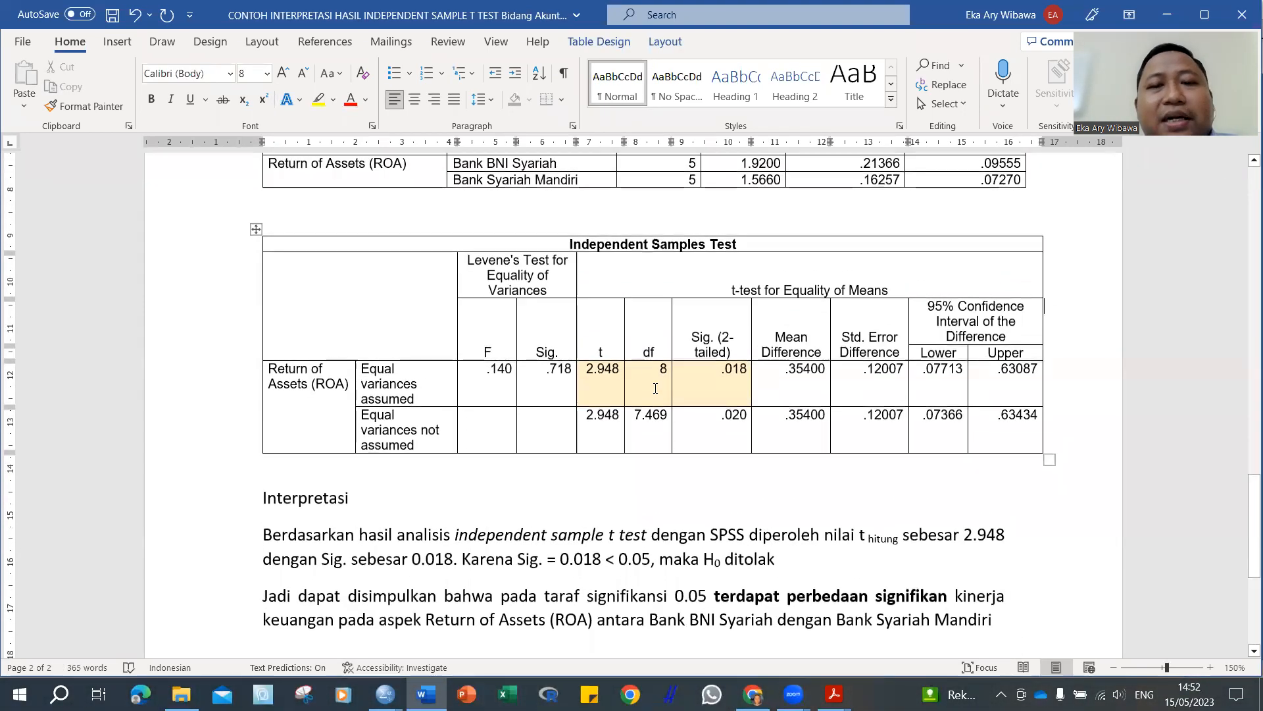
pyautogui.scroll(2, 699, 421)
pyautogui.scroll(-2, 698, 421)
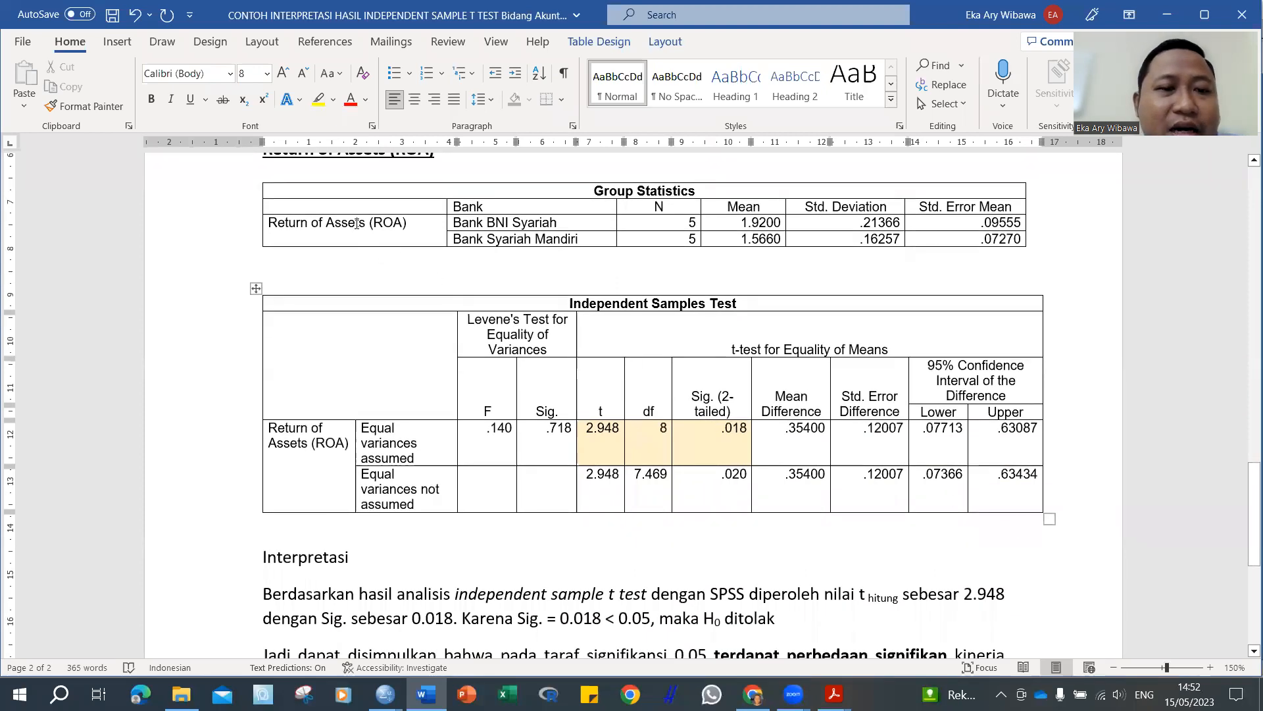
pyautogui.scroll(1, 379, 227)
pyautogui.scroll(-1, 461, 226)
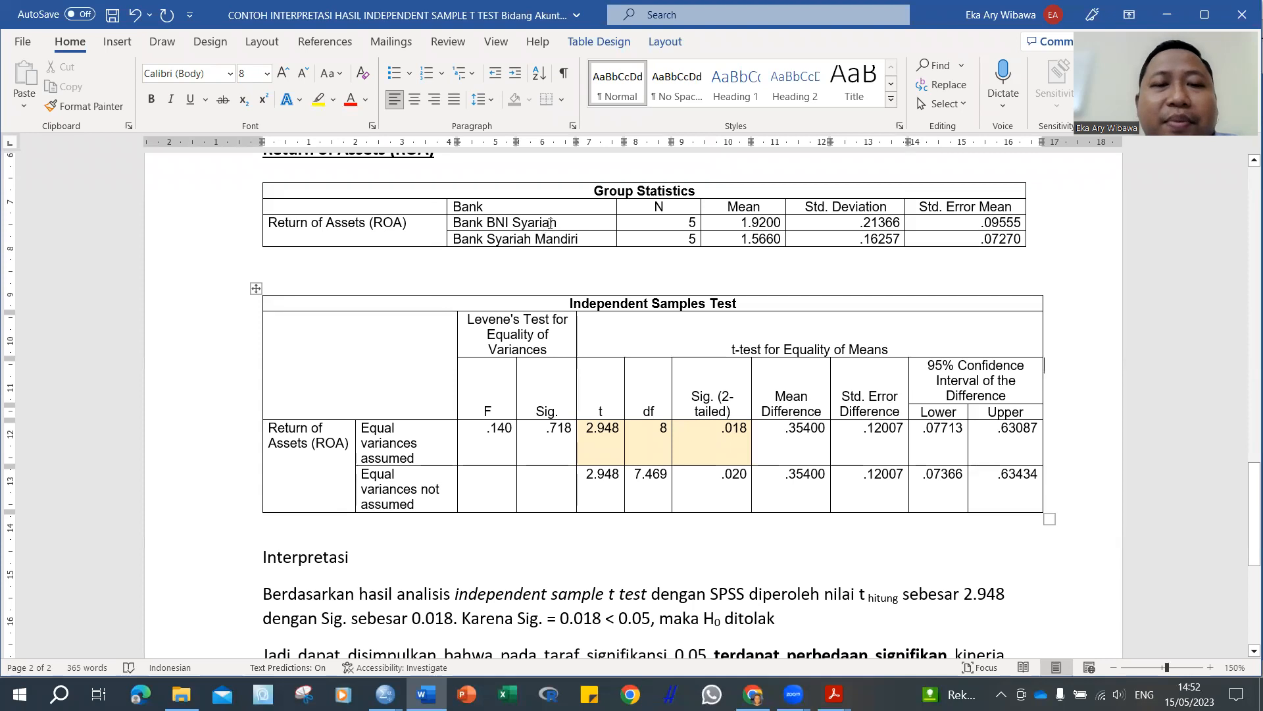
pyautogui.tripleClick(495, 237)
pyautogui.click(743, 238)
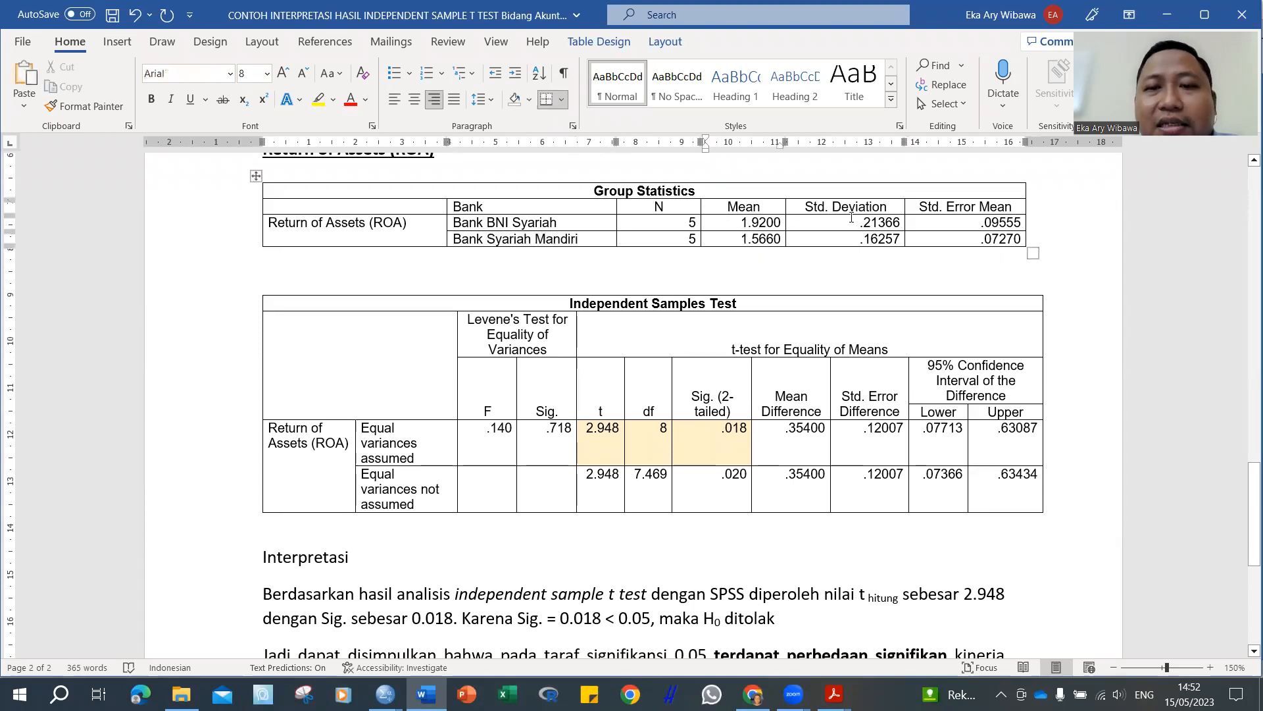
pyautogui.click(861, 237)
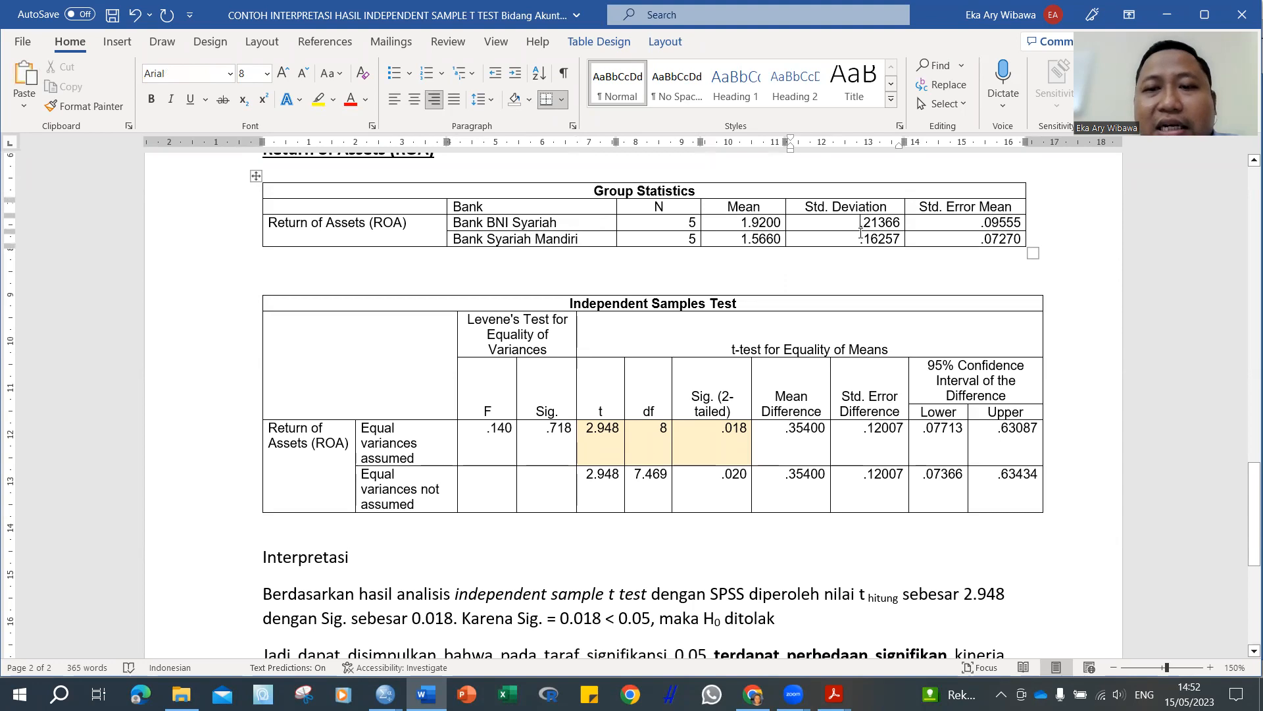
pyautogui.click(941, 206)
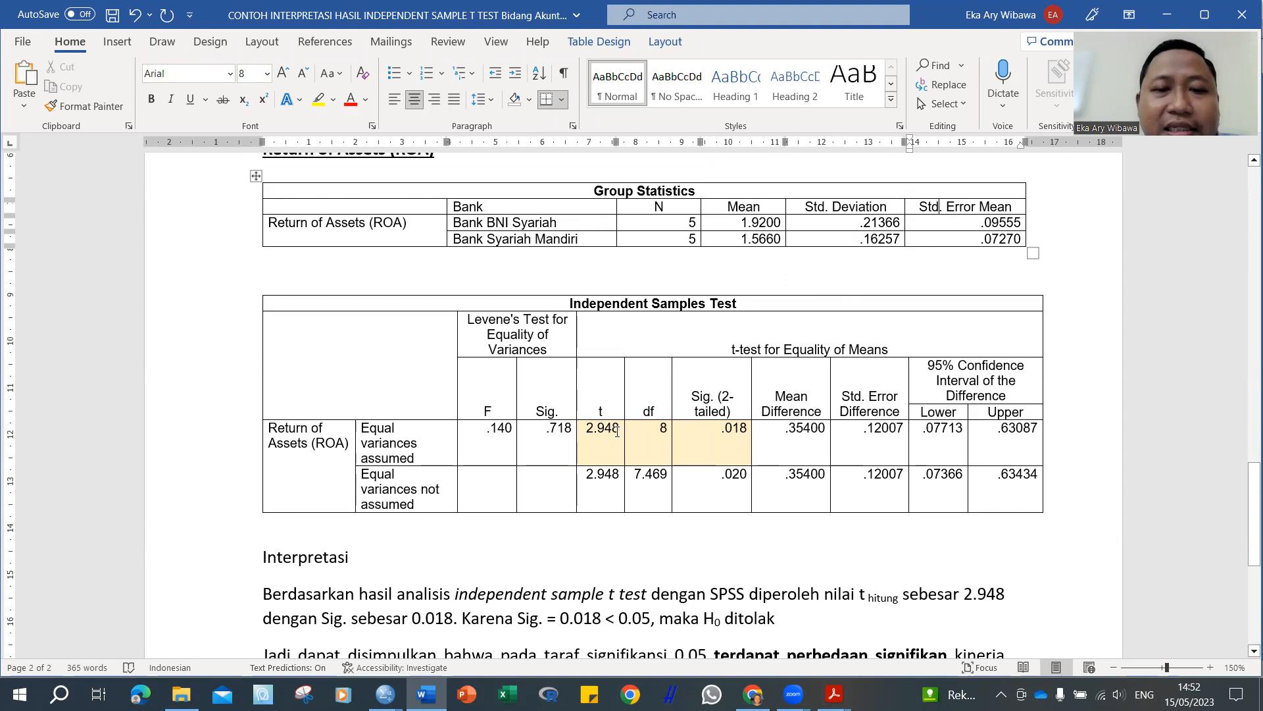
# Step: Check the ROA t and two-tailed Sig. values for equal variances assumed against the first Interpretasi paragraph
pyautogui.moveTo(713, 432); pyautogui.dragTo(746, 432)
pyautogui.scroll(-3, 752, 454)
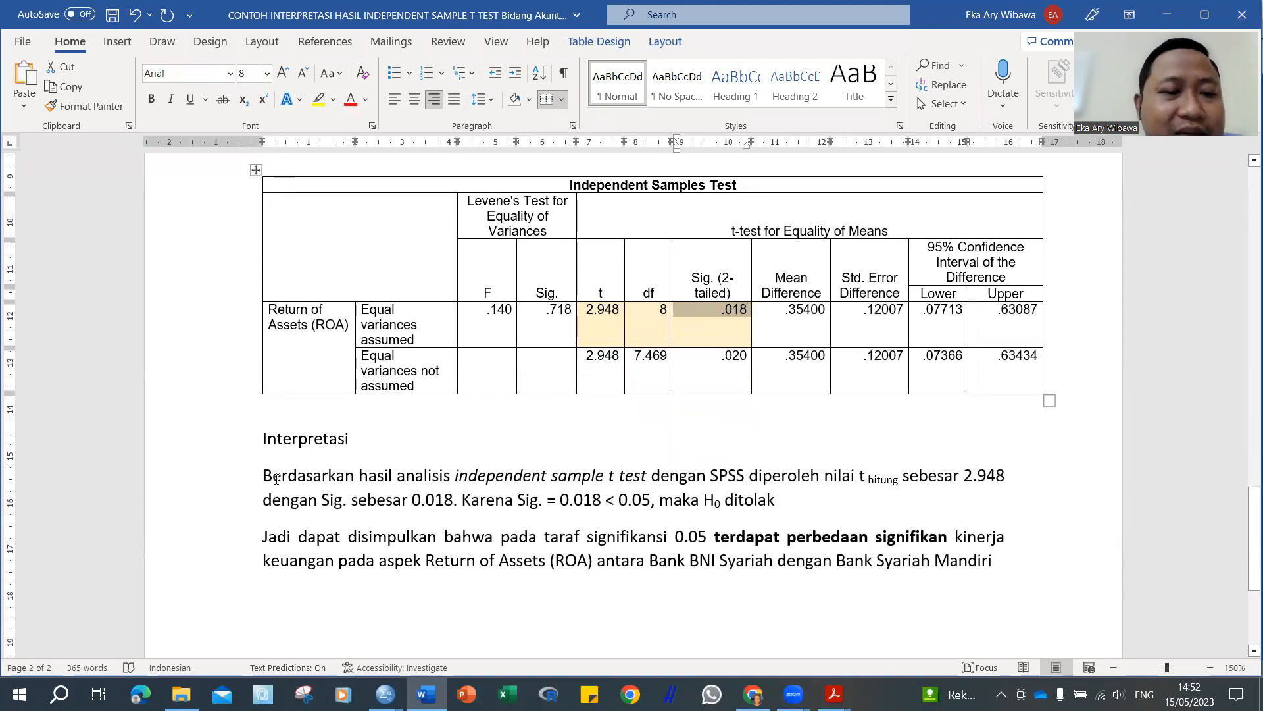
pyautogui.moveTo(264, 478); pyautogui.dragTo(1007, 485)
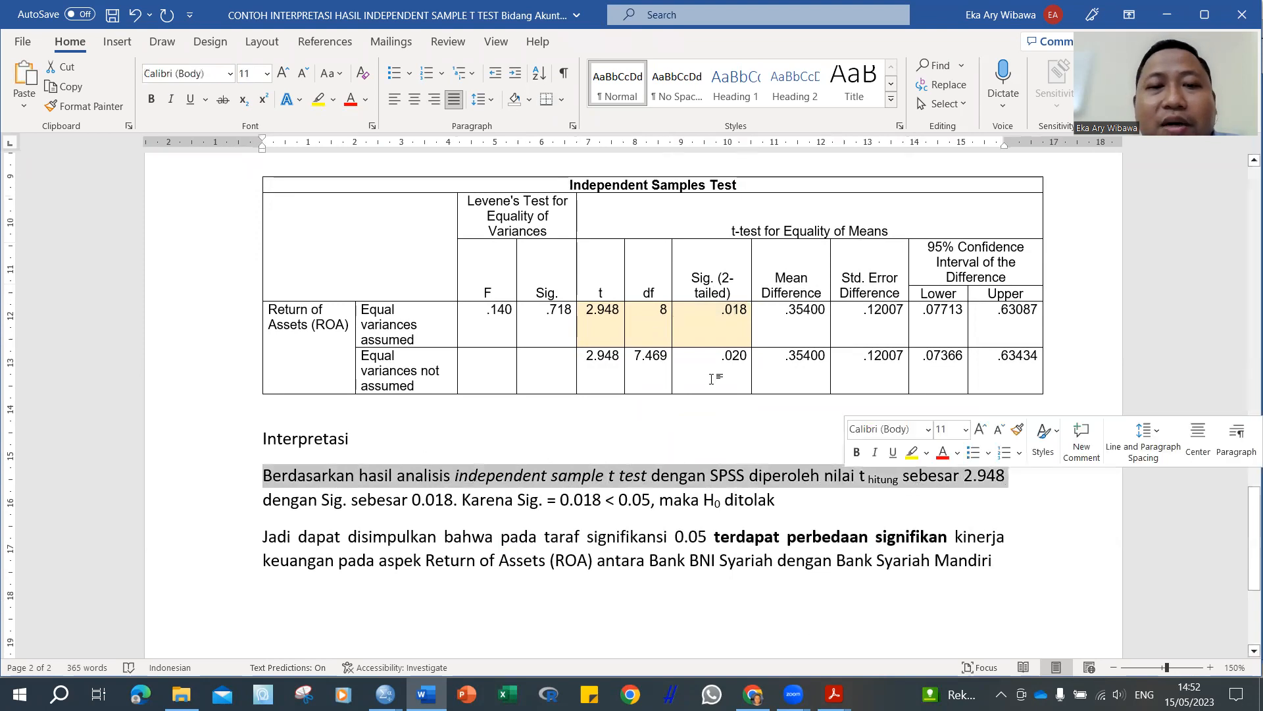
pyautogui.click(616, 314)
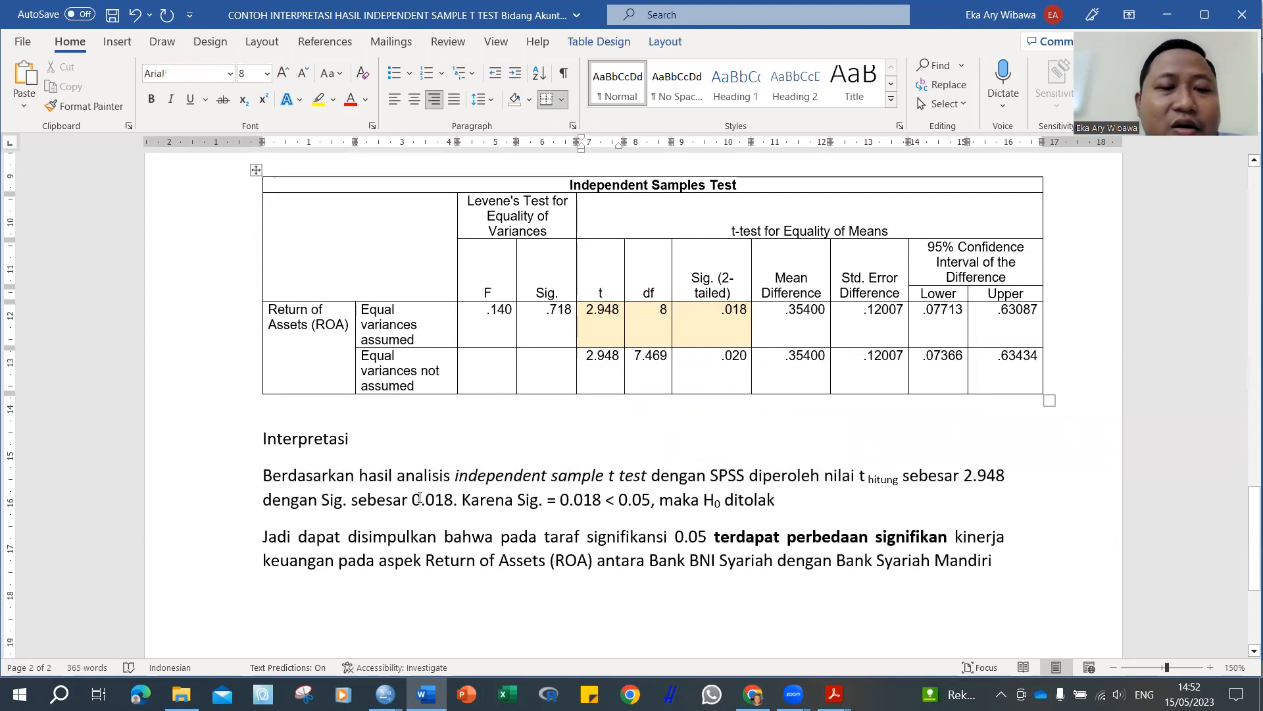
# Step: Add a scratch line reading 0,018 < 0,050 below the ROA conclusion to illustrate the Sig. comparison
pyautogui.click(734, 316)
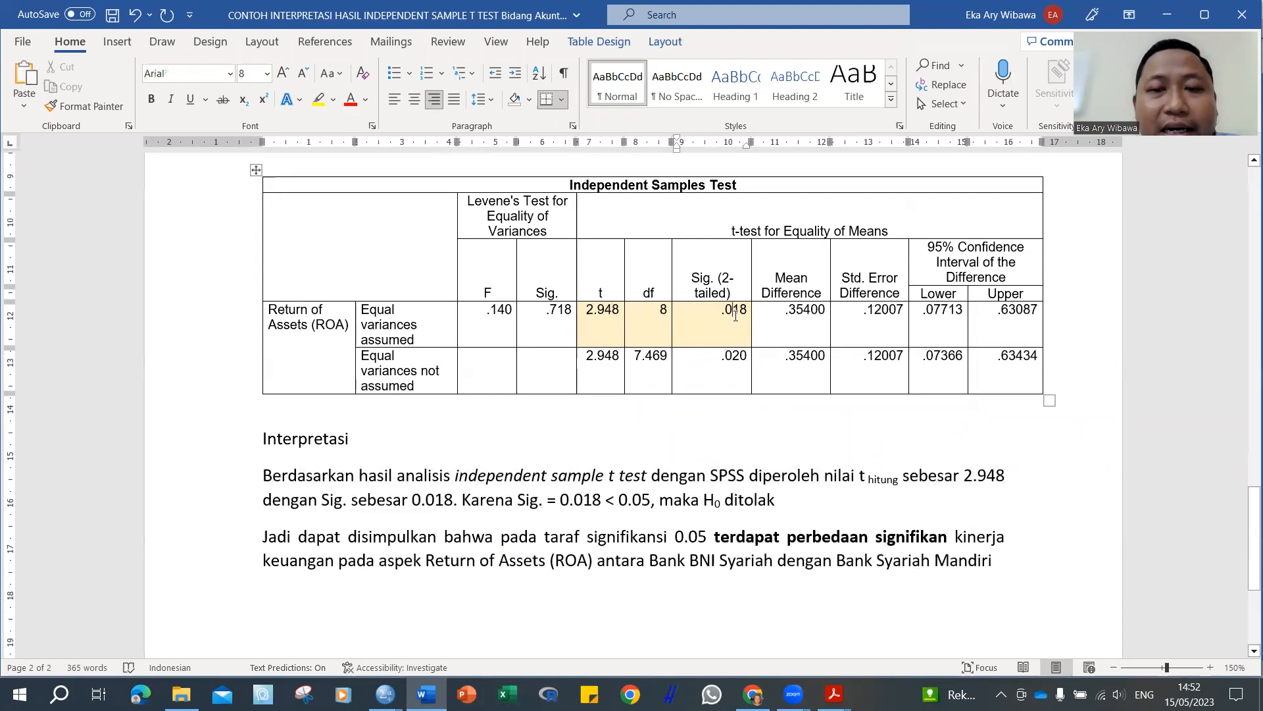
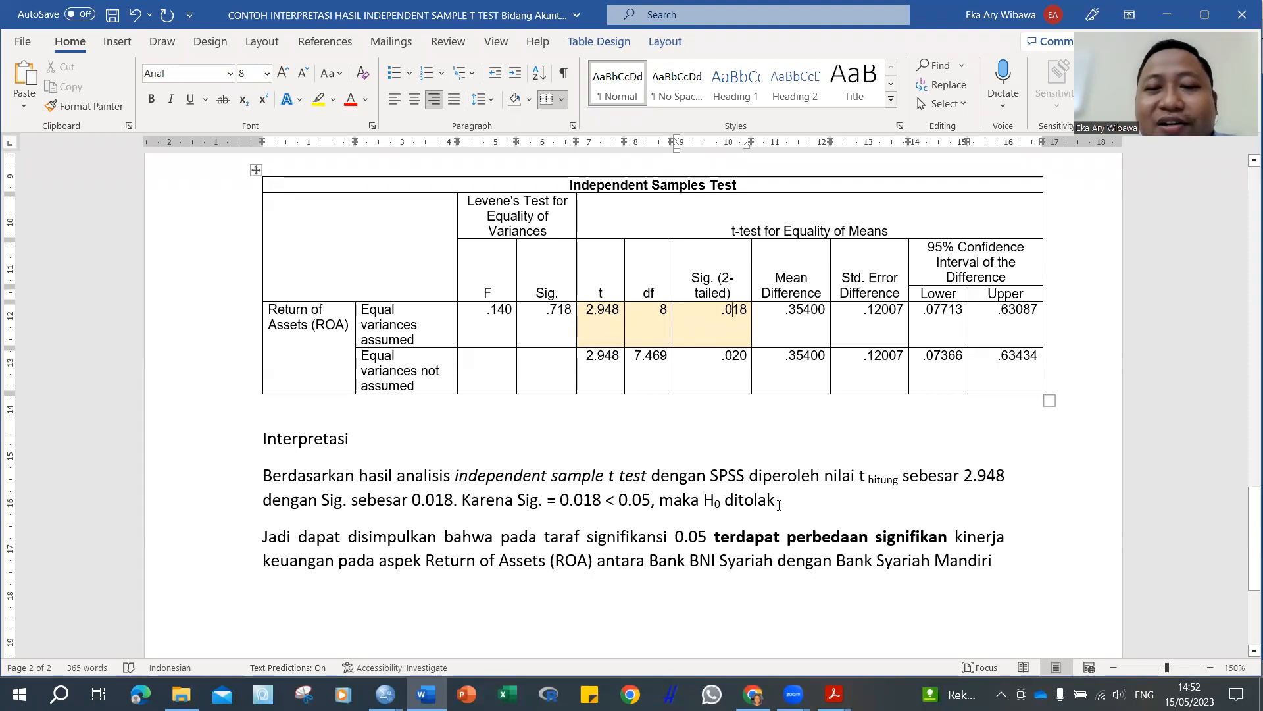
pyautogui.scroll(-3, 619, 530)
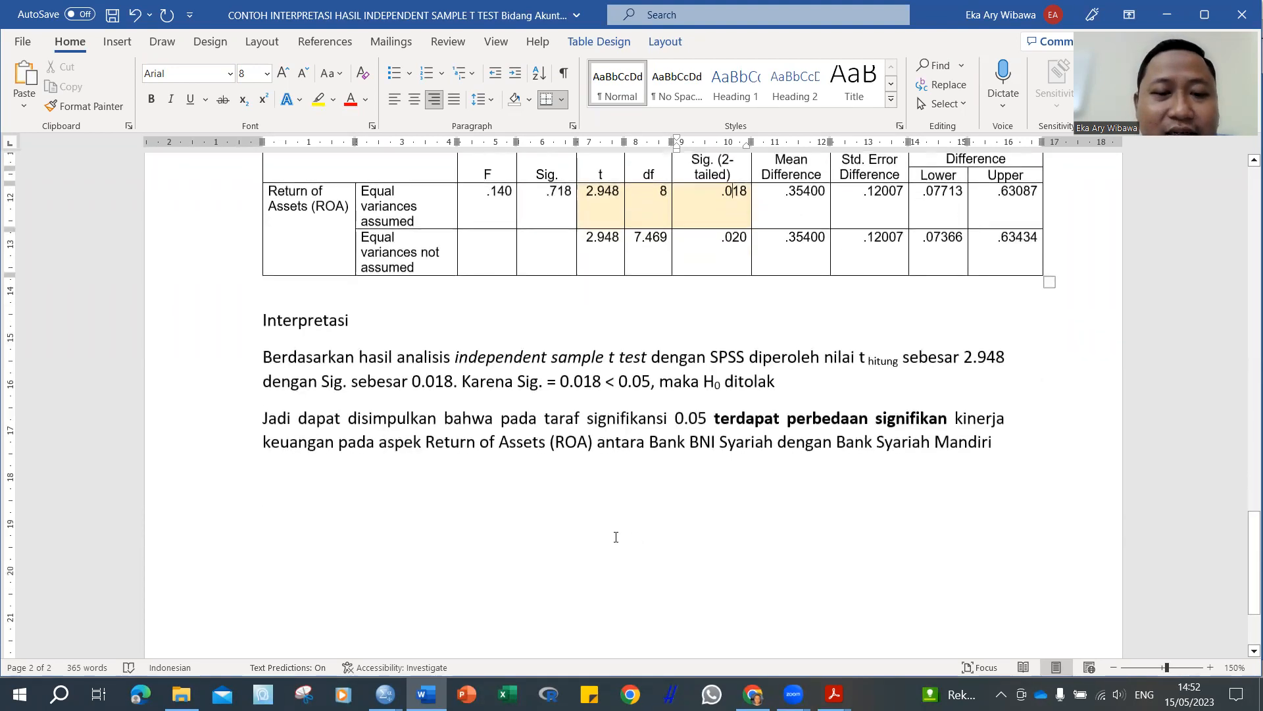
pyautogui.click(624, 540)
pyautogui.press('Return')
pyautogui.write('0,018')
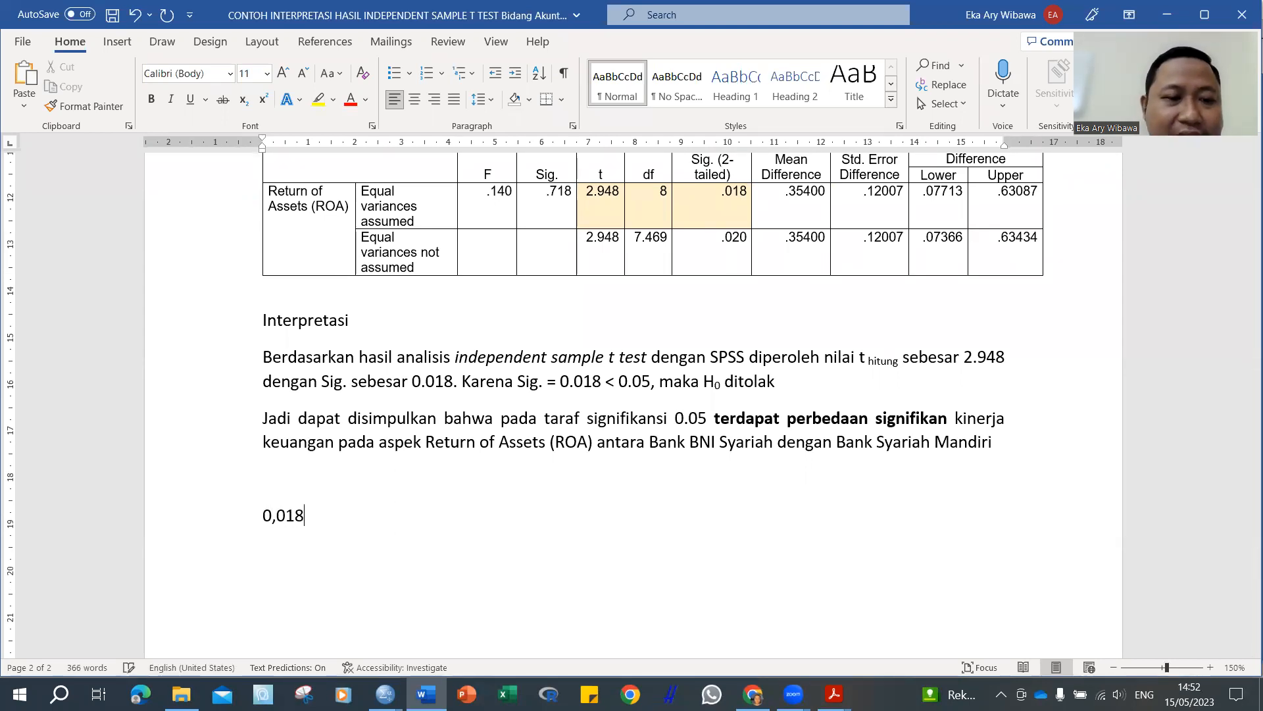
pyautogui.write('   0,0')
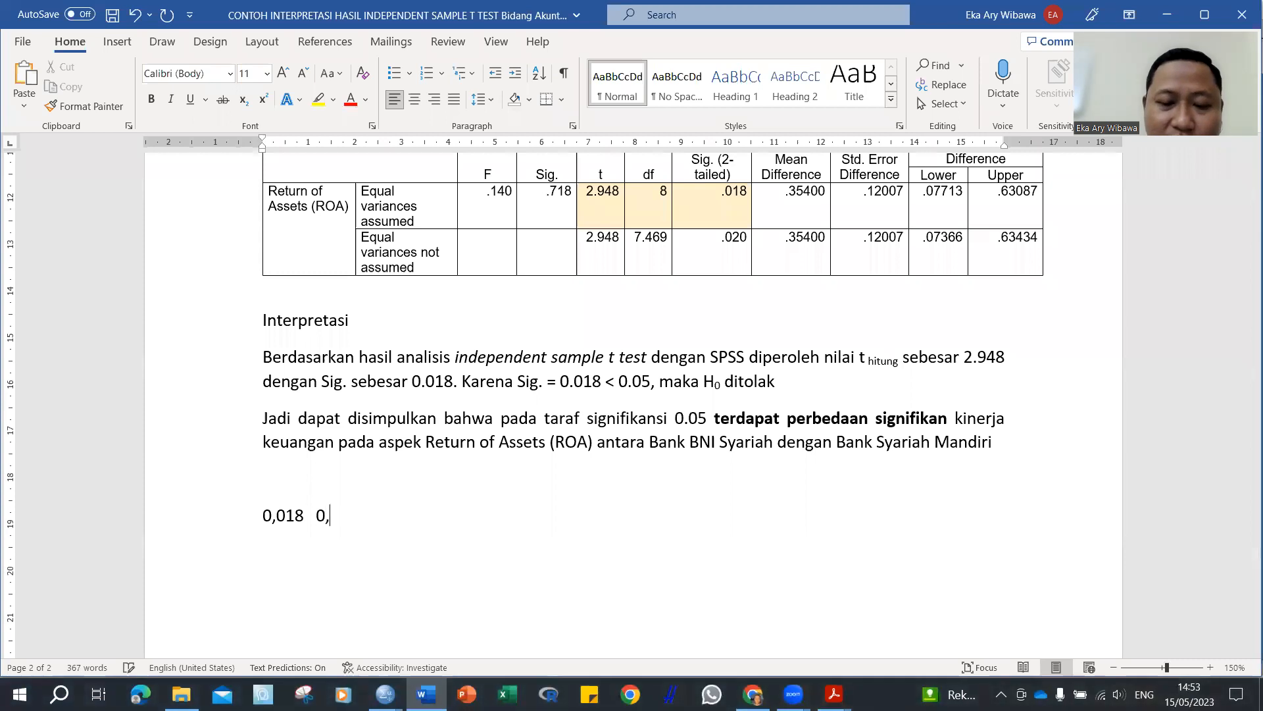
pyautogui.write('50')
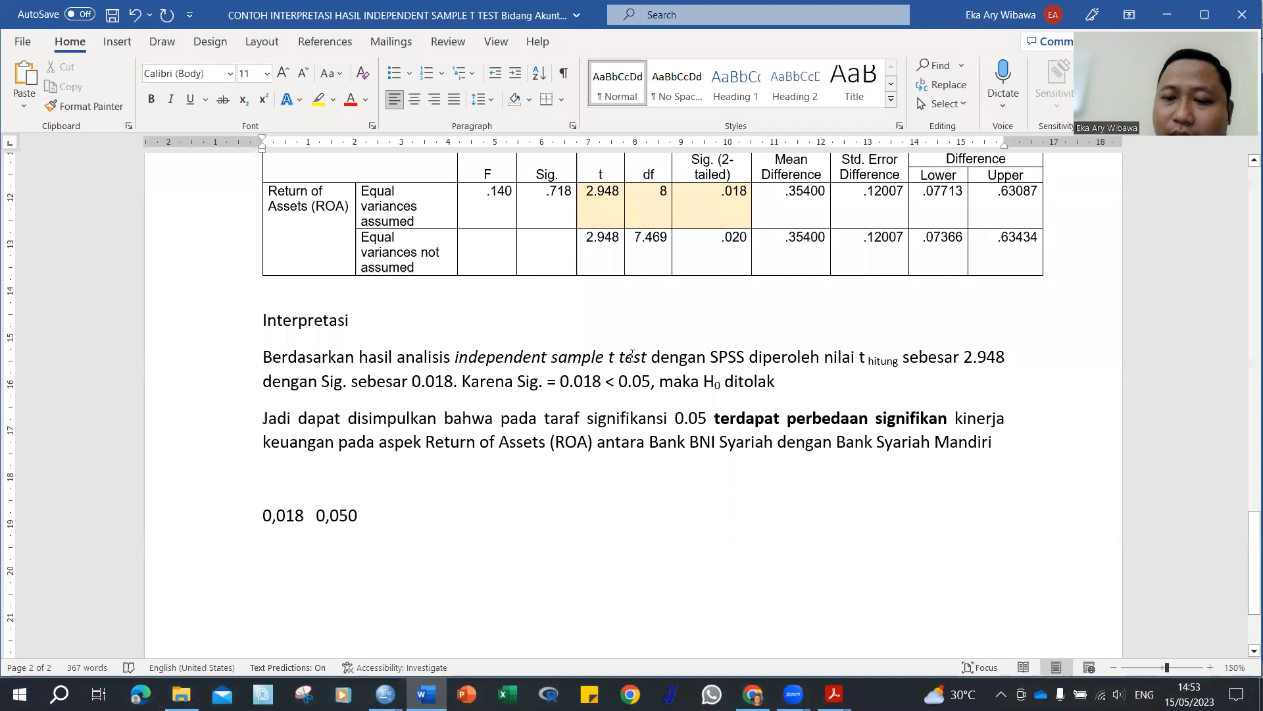
pyautogui.write('<')
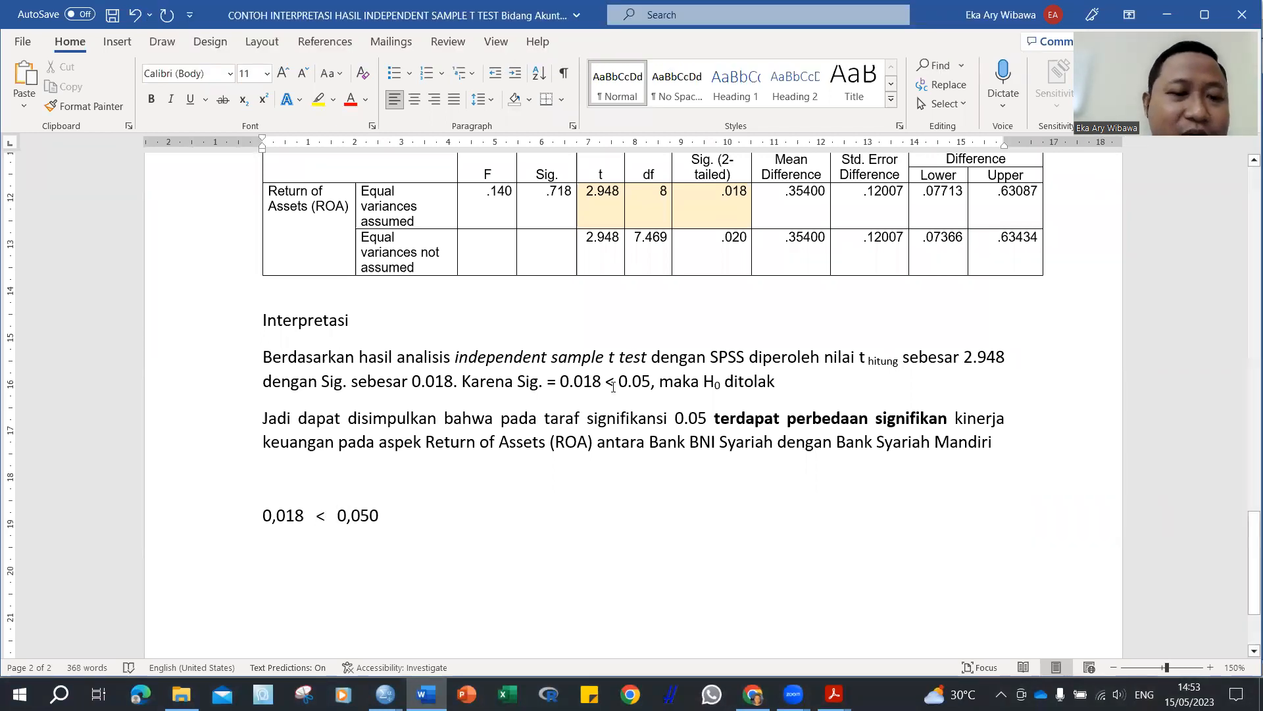
# Step: Compare the decimals of the two values in the scratch line, and delete the line below the ROA conclusion
pyautogui.moveTo(359, 520); pyautogui.dragTo(380, 519)
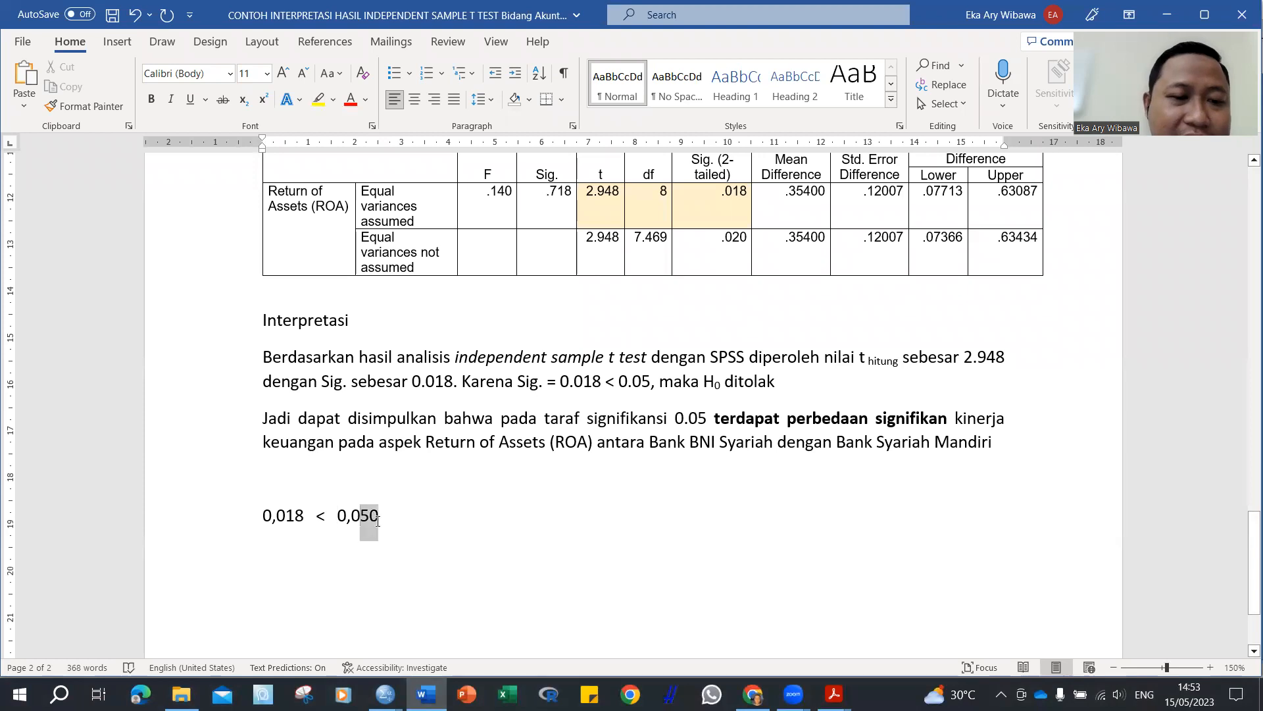
pyautogui.moveTo(285, 519); pyautogui.dragTo(298, 520)
pyautogui.click(312, 516)
pyautogui.click(209, 512)
pyautogui.press('BackSpace')
pyautogui.press('BackSpace')
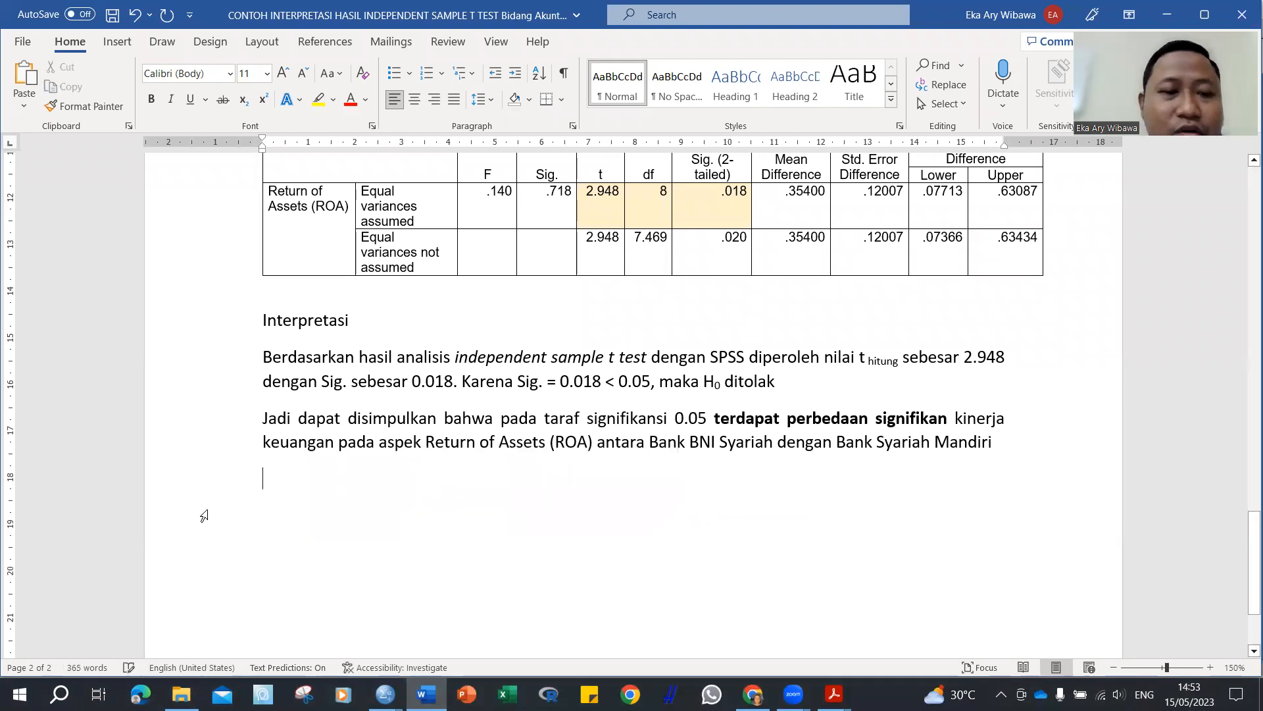
# Step: Review the Sig. comparison with 0.05, the H0 decision and the conclusion on the two banks in the ROA Interpretasi section
pyautogui.moveTo(605, 382); pyautogui.dragTo(655, 382)
pyautogui.click(675, 529)
pyautogui.scroll(1, 675, 529)
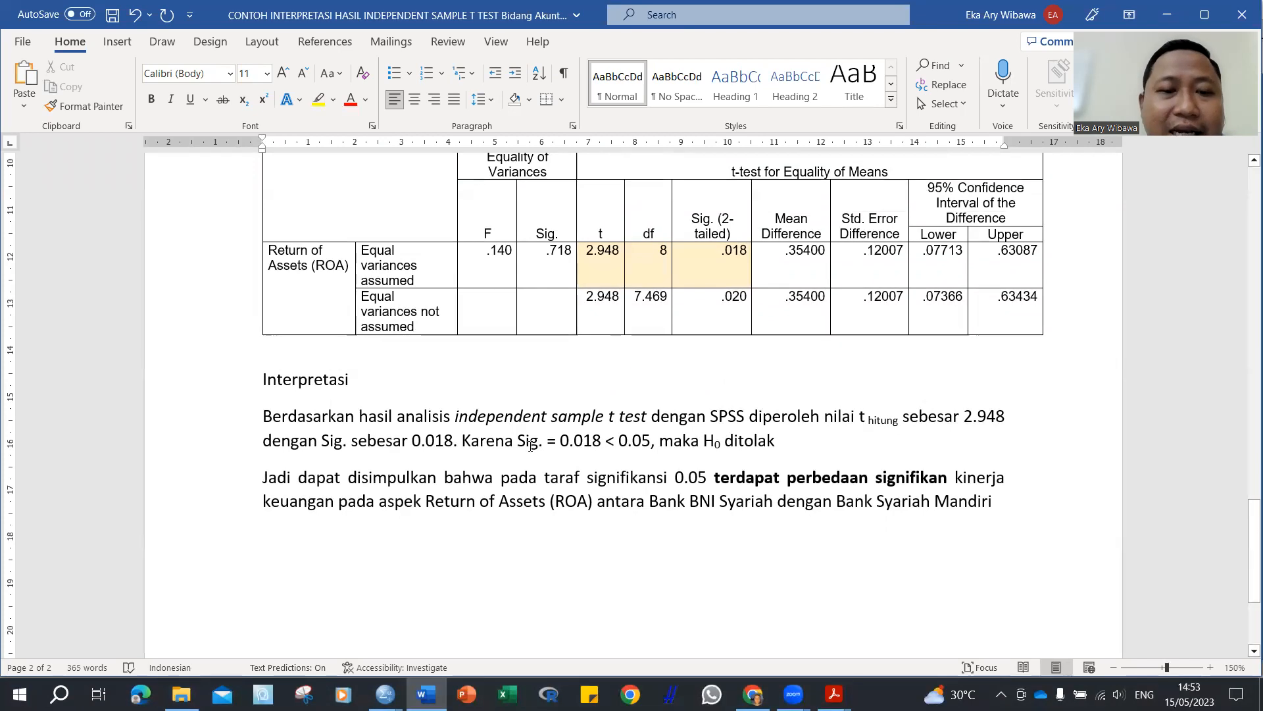
pyautogui.moveTo(463, 441); pyautogui.dragTo(779, 450)
pyautogui.click(777, 449)
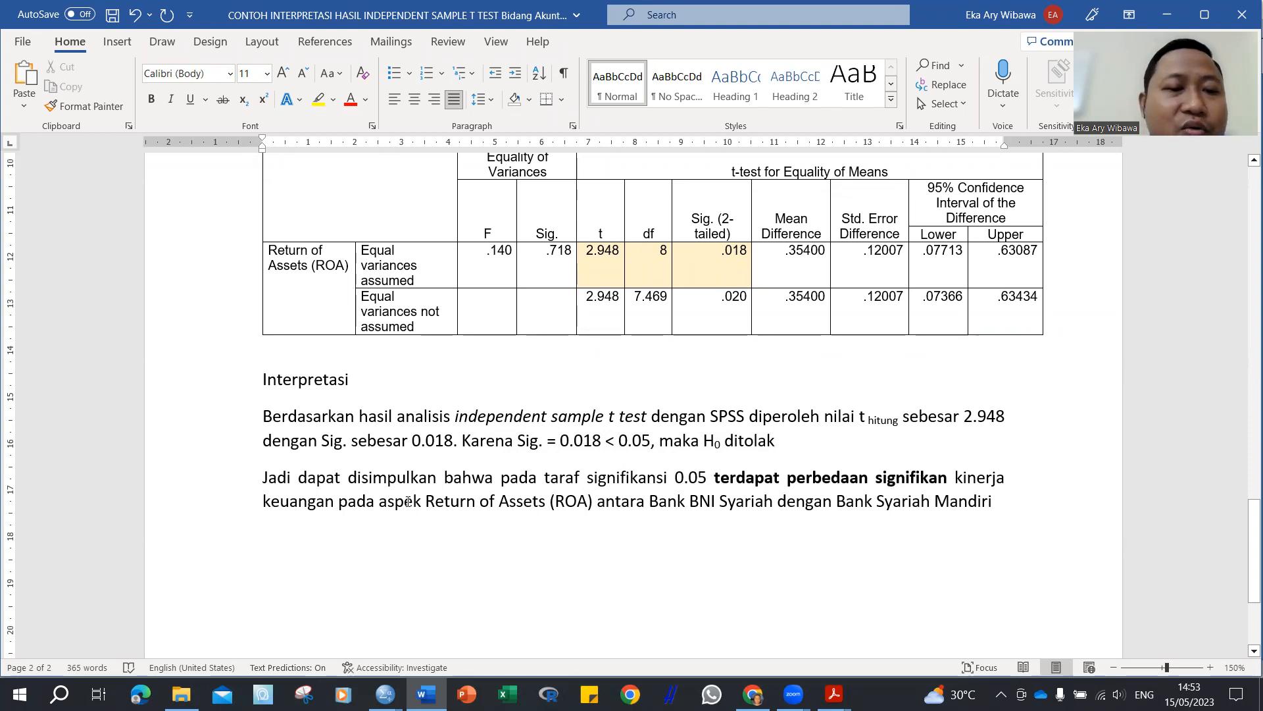
pyautogui.moveTo(427, 502); pyautogui.dragTo(992, 505)
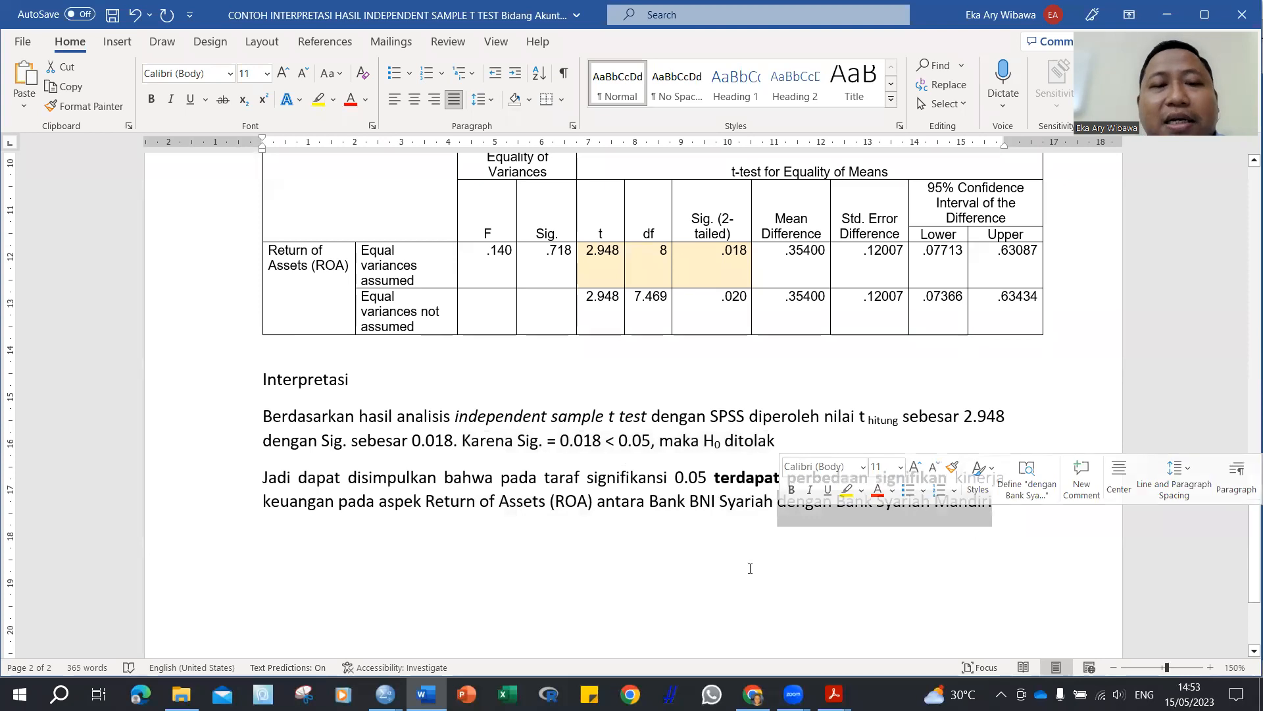
pyautogui.scroll(1, 598, 529)
# Step: Switch to the journal article PDF and copy "Di Masa Pandemi Covid-19" from the title on its first page
pyautogui.moveTo(834, 694)
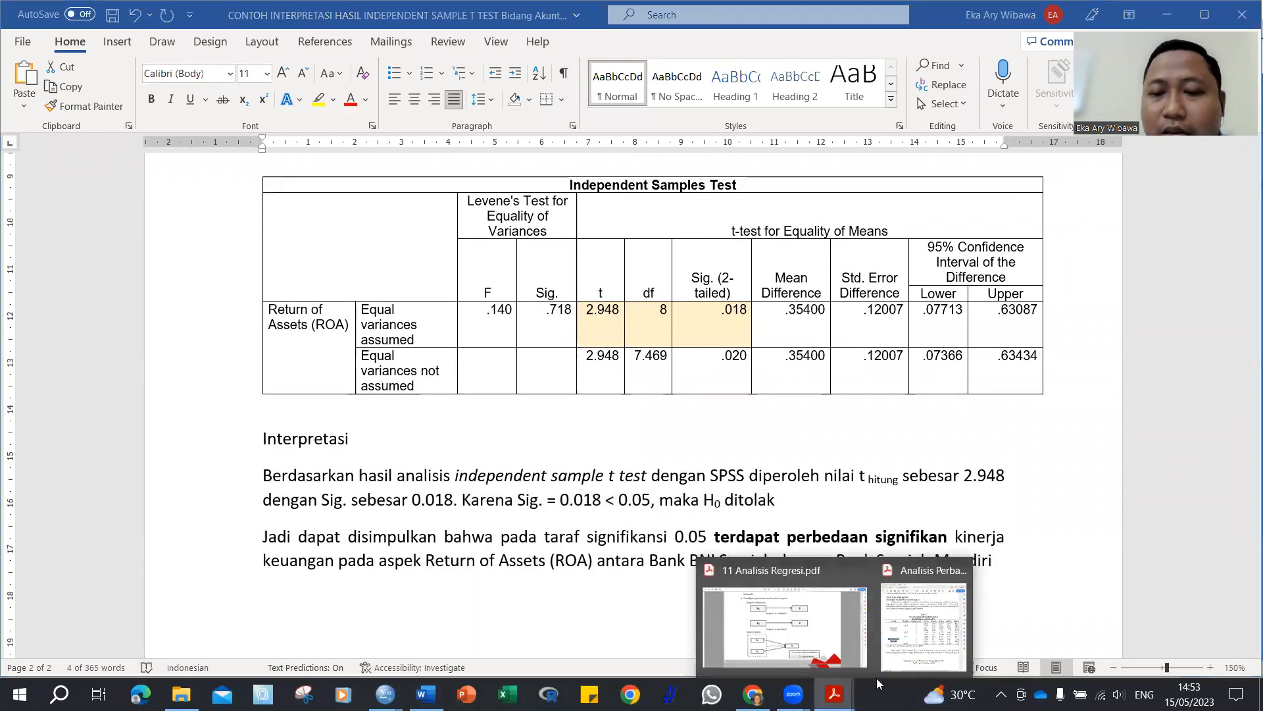
pyautogui.click(905, 654)
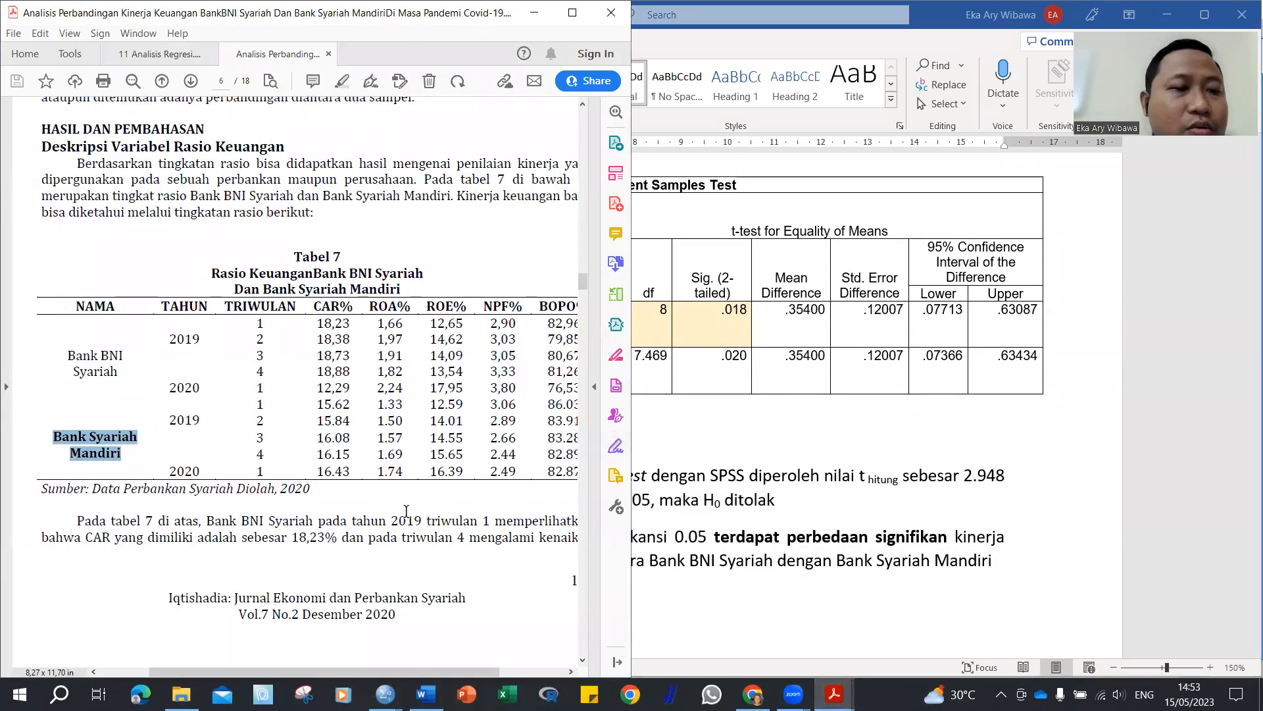
pyautogui.scroll(5, 406, 519)
pyautogui.scroll(20, 406, 518)
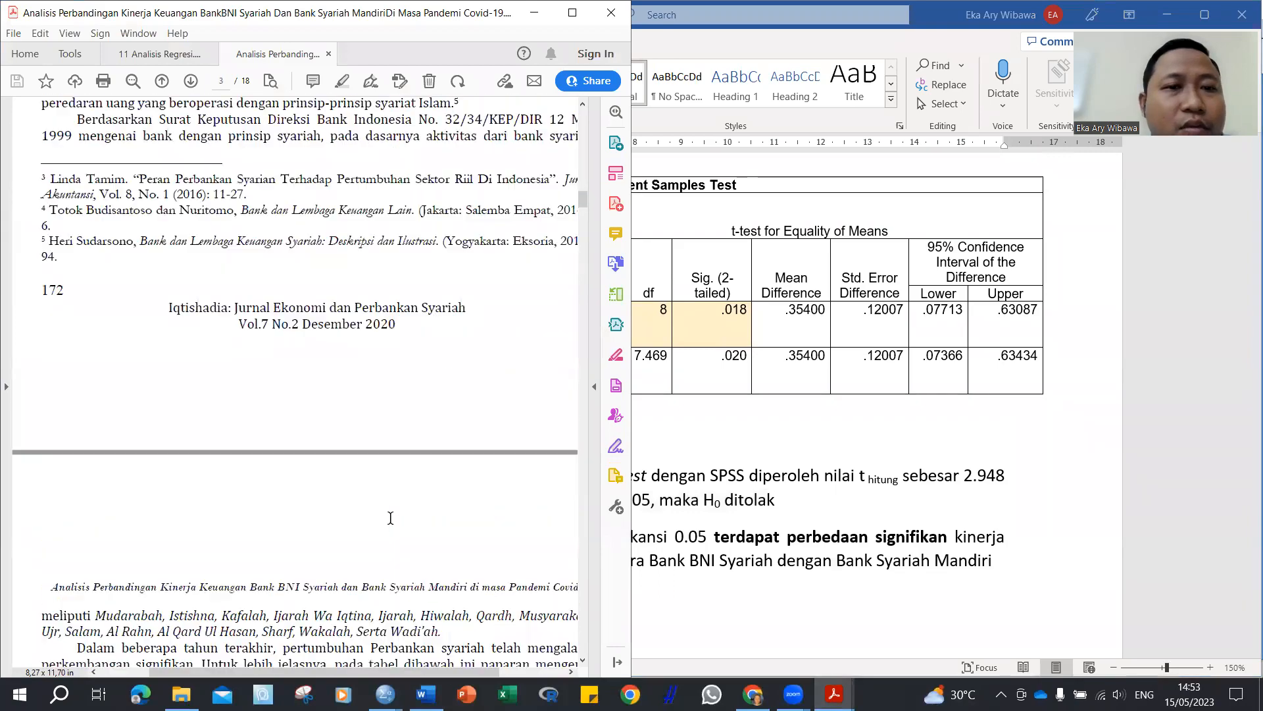
pyautogui.scroll(20, 389, 518)
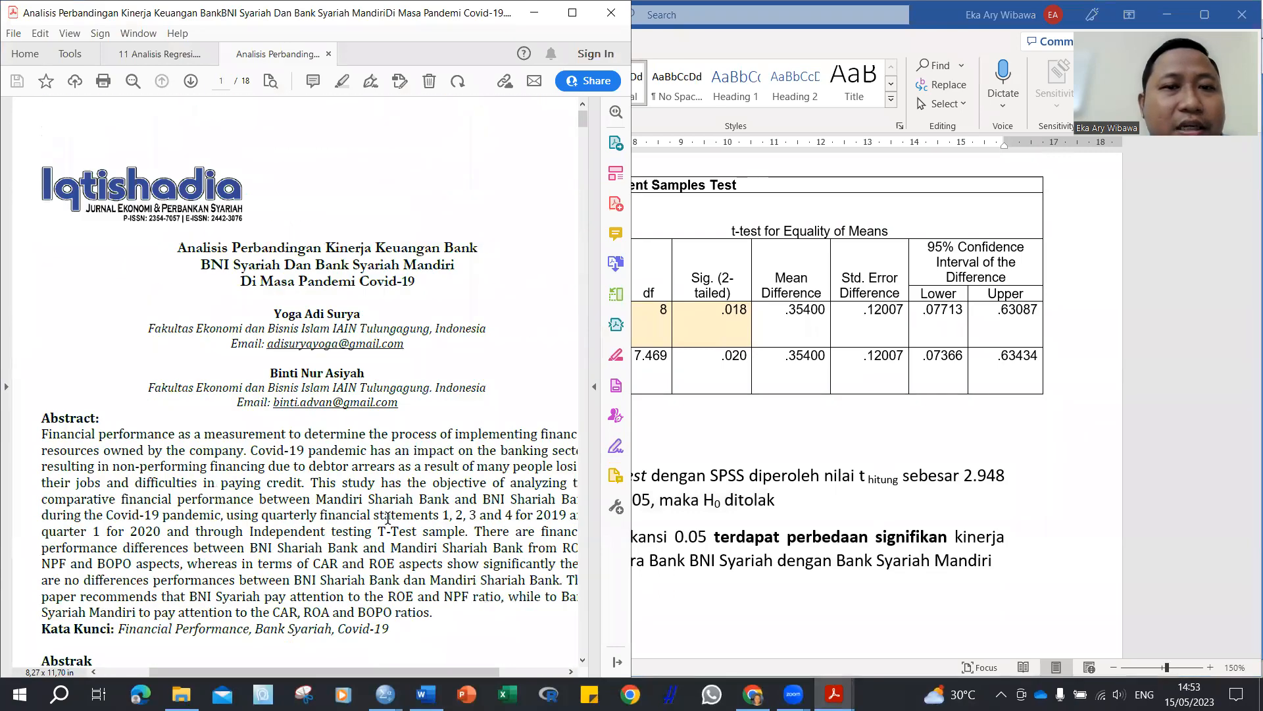
pyautogui.moveTo(242, 281); pyautogui.dragTo(416, 283)
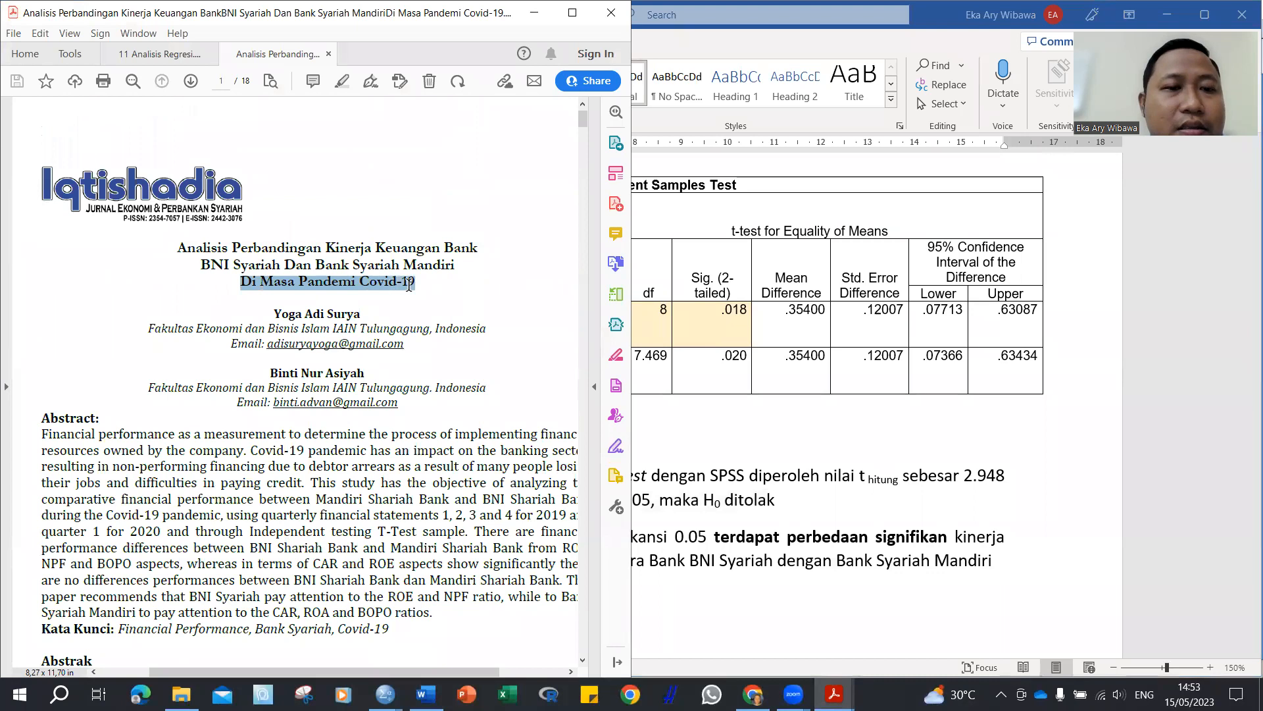
pyautogui.rightClick(404, 285)
pyautogui.click(432, 300)
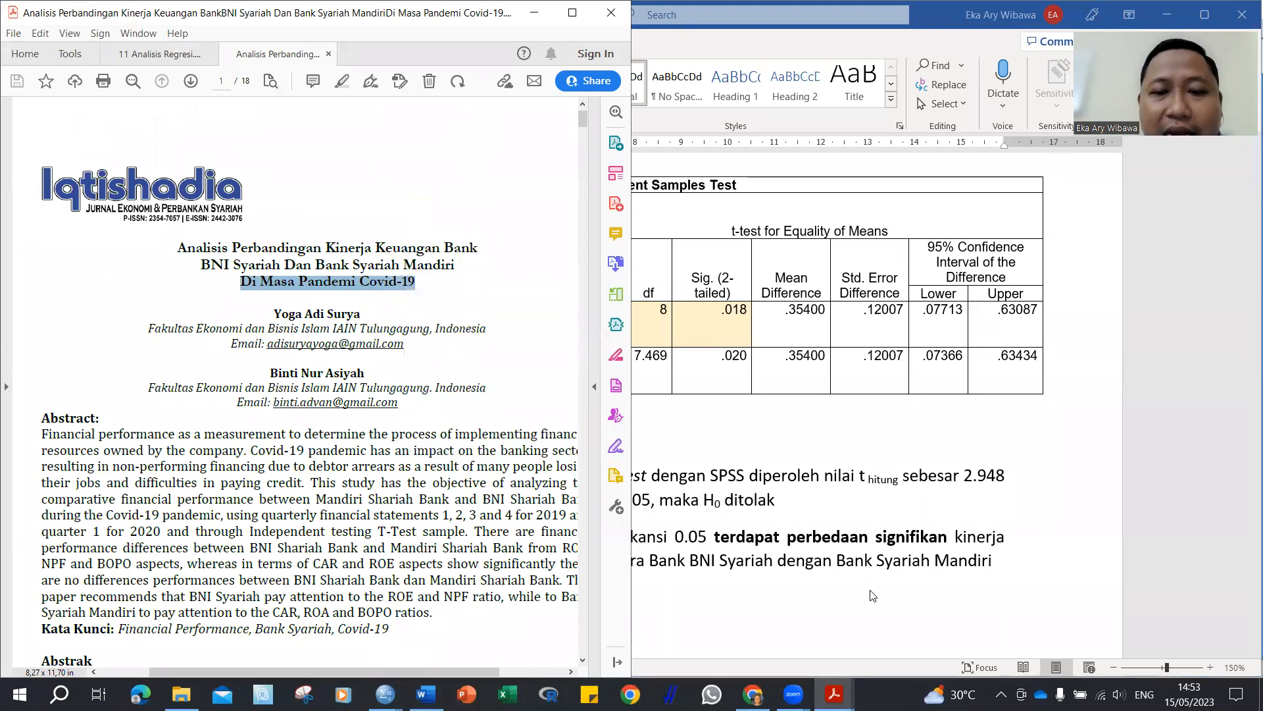
# Step: Paste the copied phrase at the end of the ROA conclusion in the Word document and change "Di" to lowercase "di"
pyautogui.click(869, 590)
pyautogui.click(949, 588)
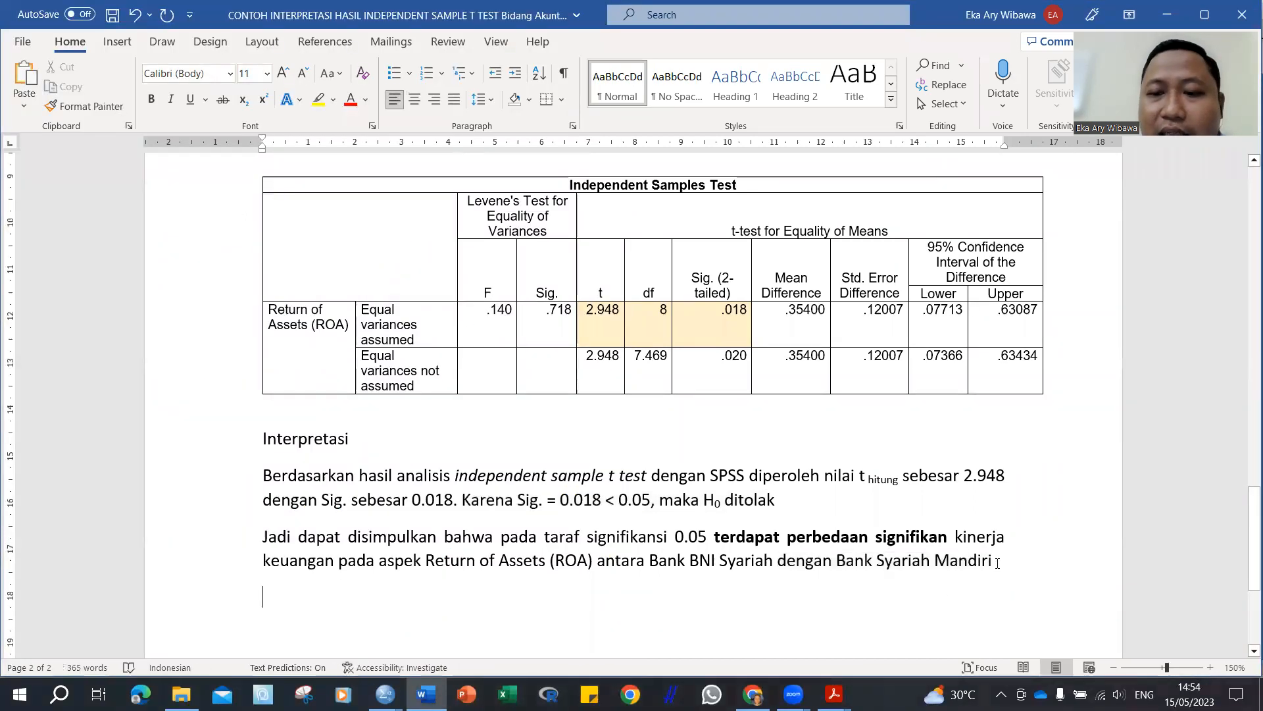
pyautogui.click(997, 560)
pyautogui.rightClick(998, 560)
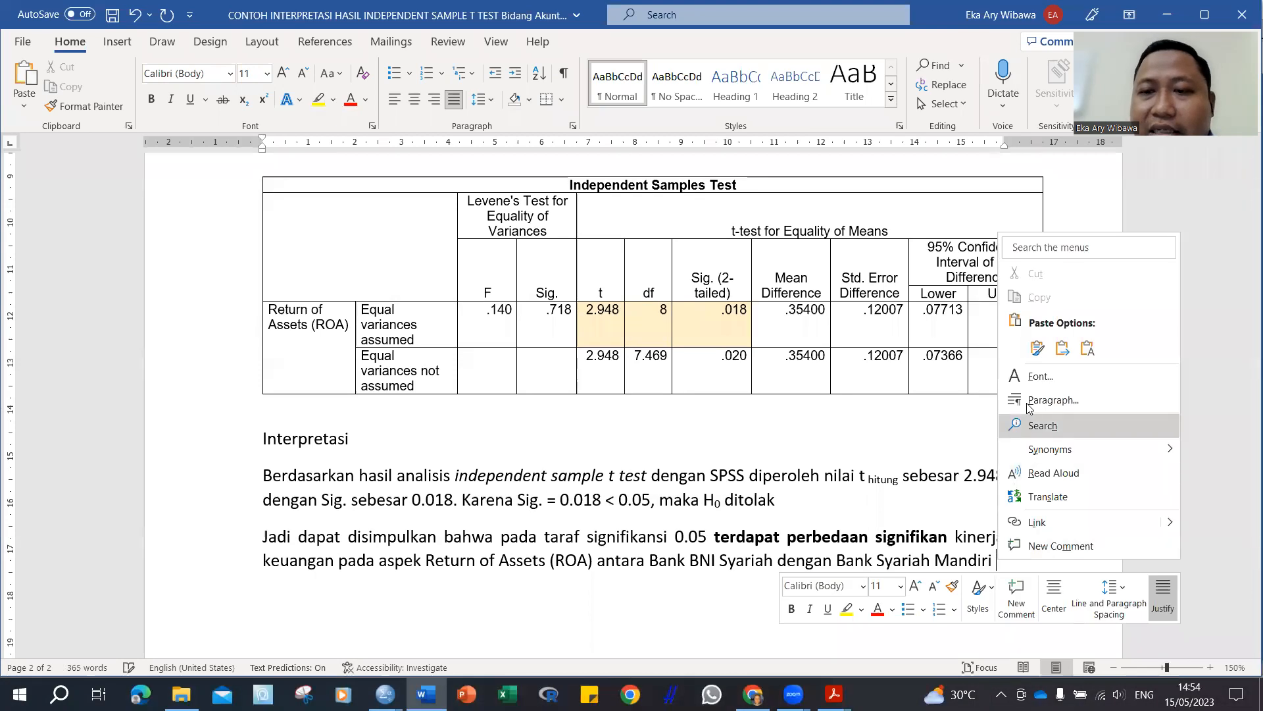
pyautogui.click(1069, 348)
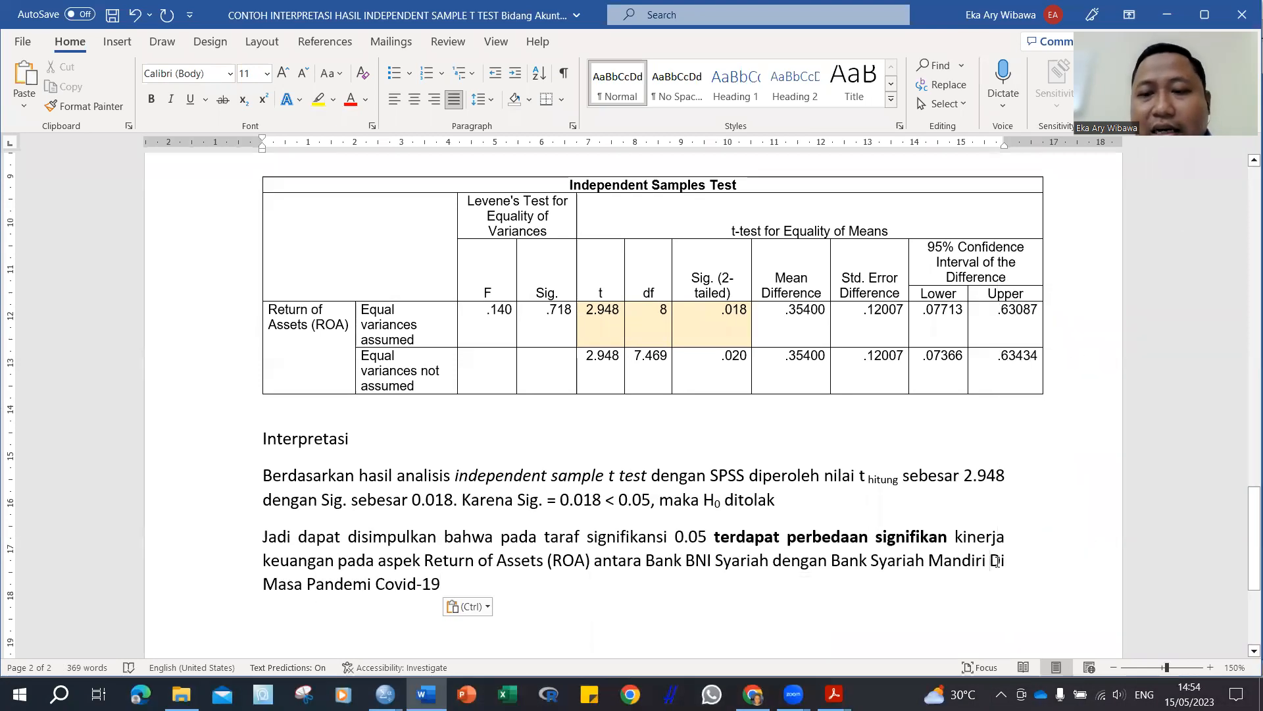
pyautogui.press('Delete')
pyautogui.write('d')
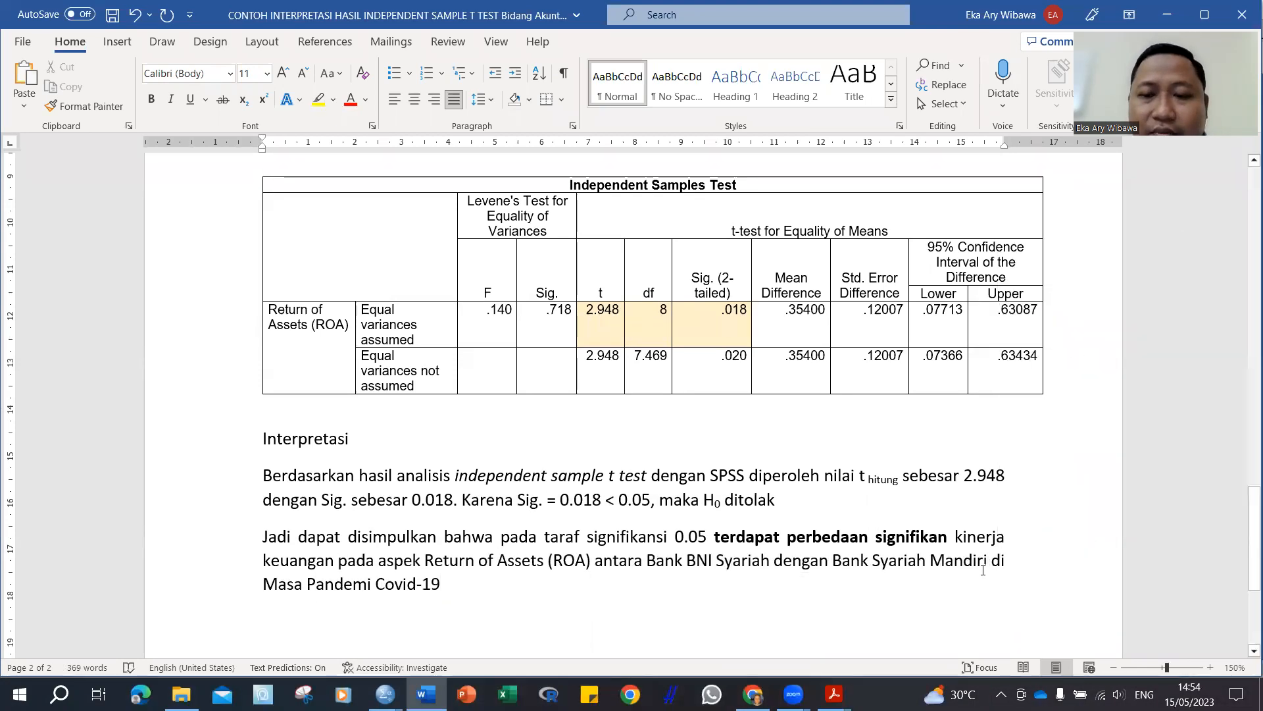
# Step: Duplicate "di Masa Pandemi Covid-19" from the ROA conclusion to the end of the CAR conclusion as plain text, and save the document
pyautogui.moveTo(991, 563); pyautogui.dragTo(1012, 579)
pyautogui.press('Delete')
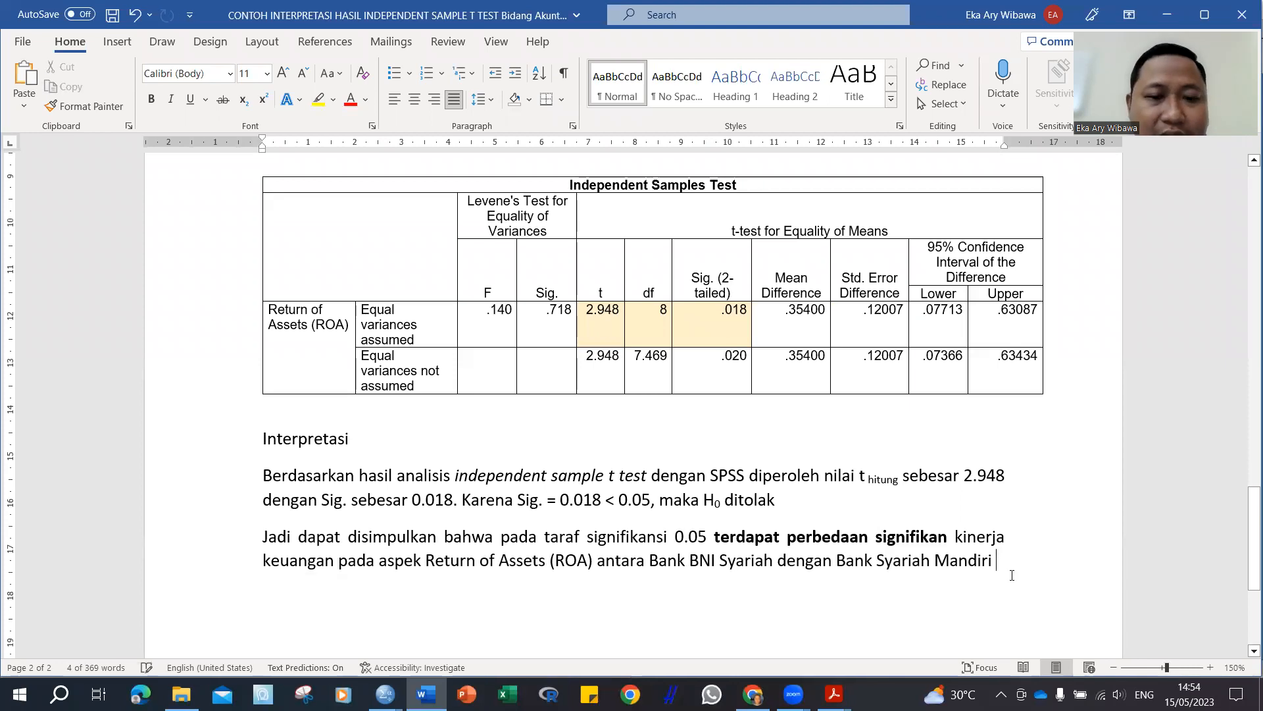
pyautogui.hotkey('ctrl', 'z')
pyautogui.scroll(14, 790, 566)
pyautogui.scroll(-5, 590, 566)
pyautogui.scroll(-3, 589, 565)
pyautogui.click(336, 371)
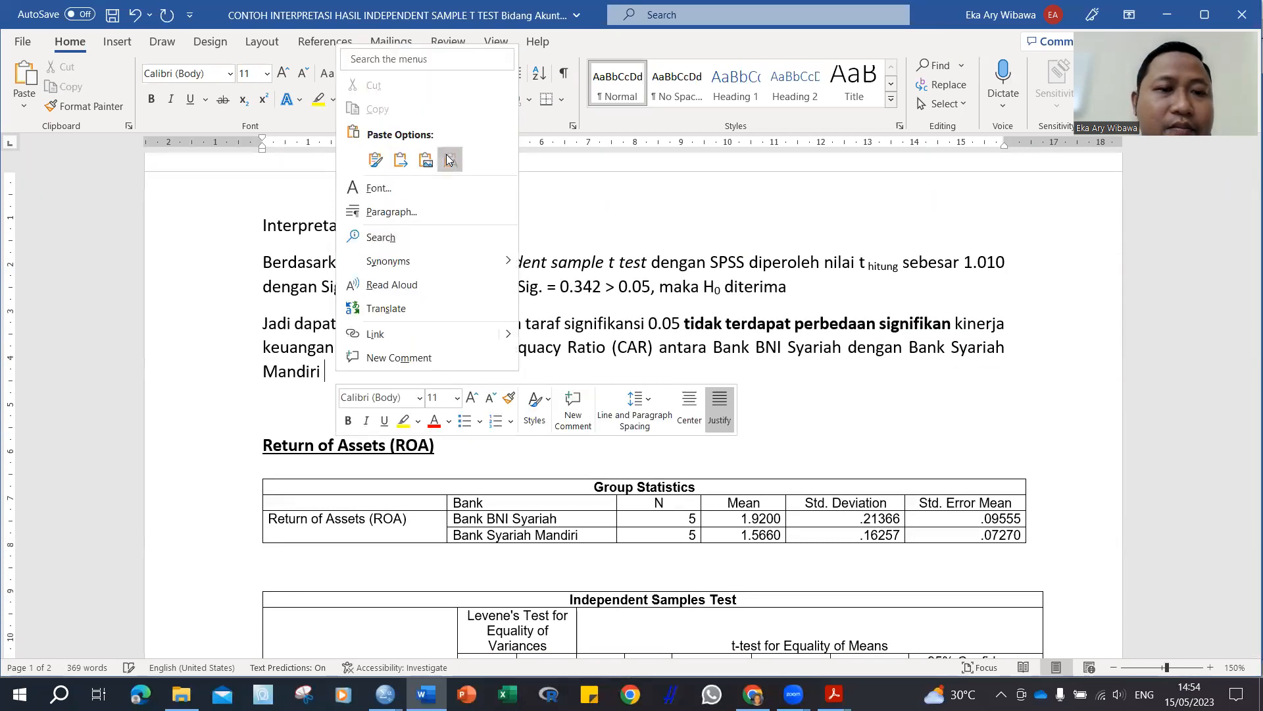
pyautogui.click(451, 159)
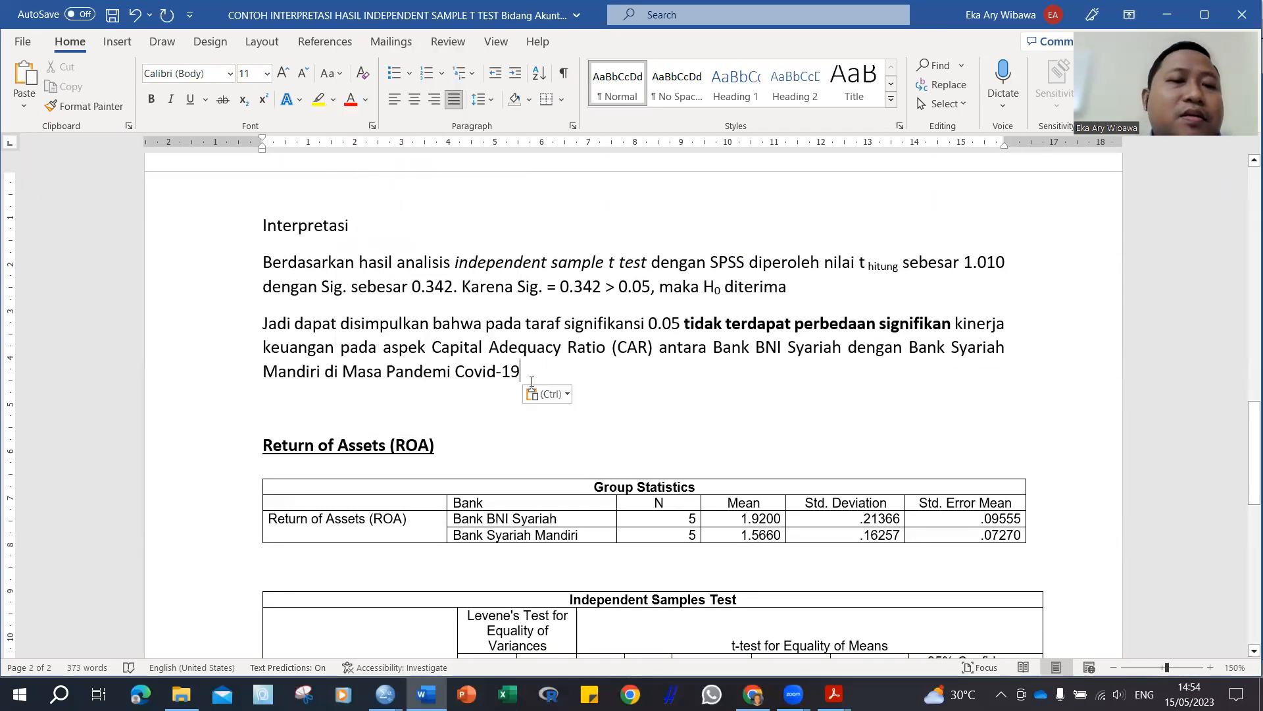
pyautogui.click(113, 14)
# Step: Insert "PANDUAN & " before CONTOH in the document's main title
pyautogui.scroll(15, 559, 327)
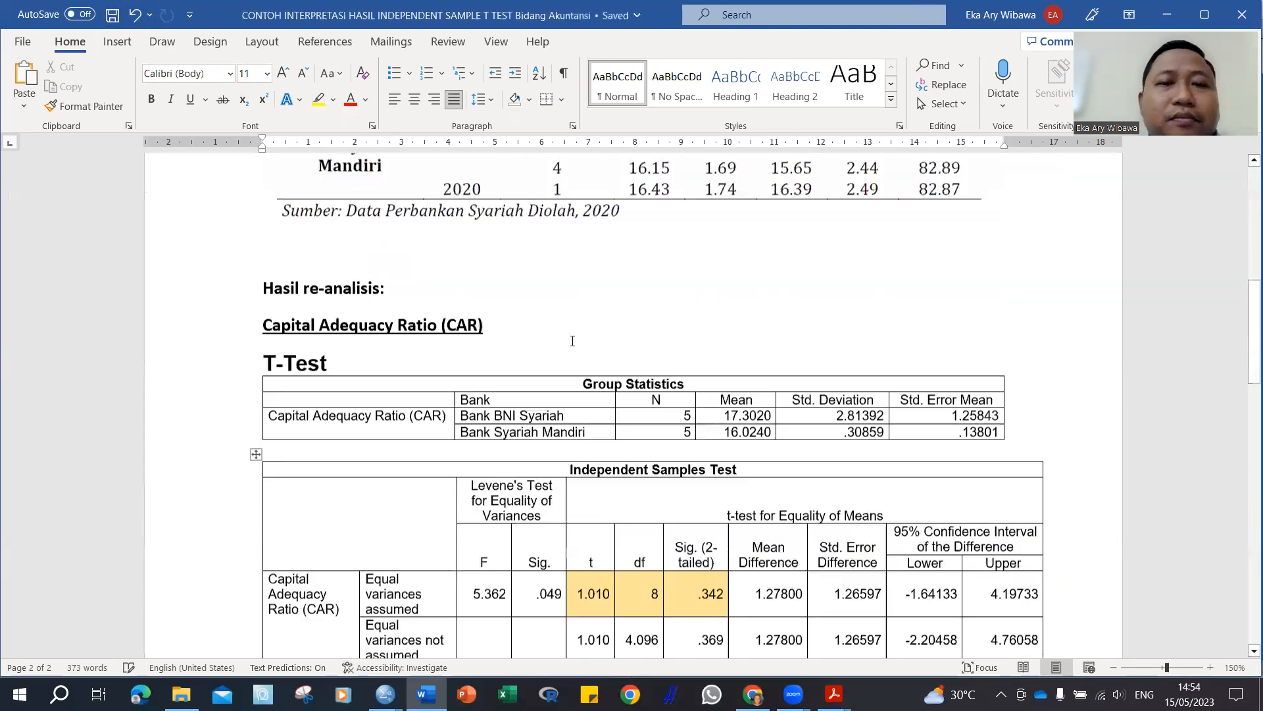
pyautogui.scroll(1, 559, 327)
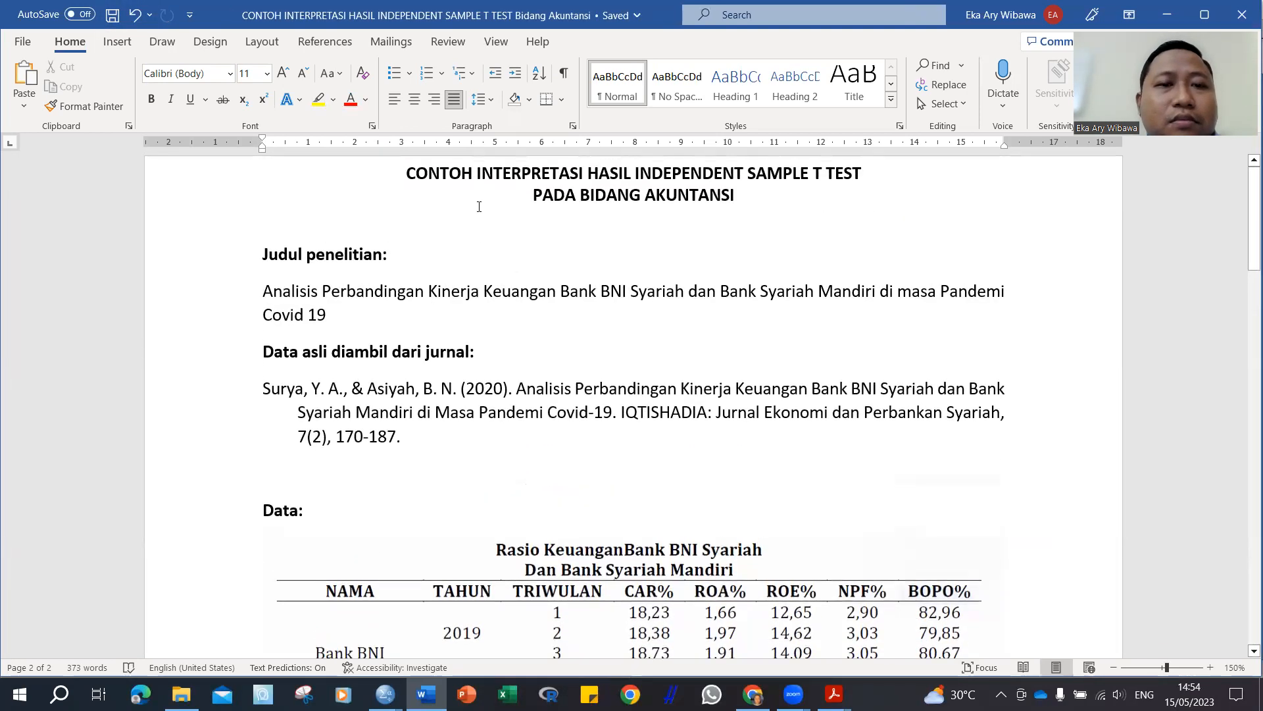
pyautogui.moveTo(471, 173); pyautogui.dragTo(406, 174)
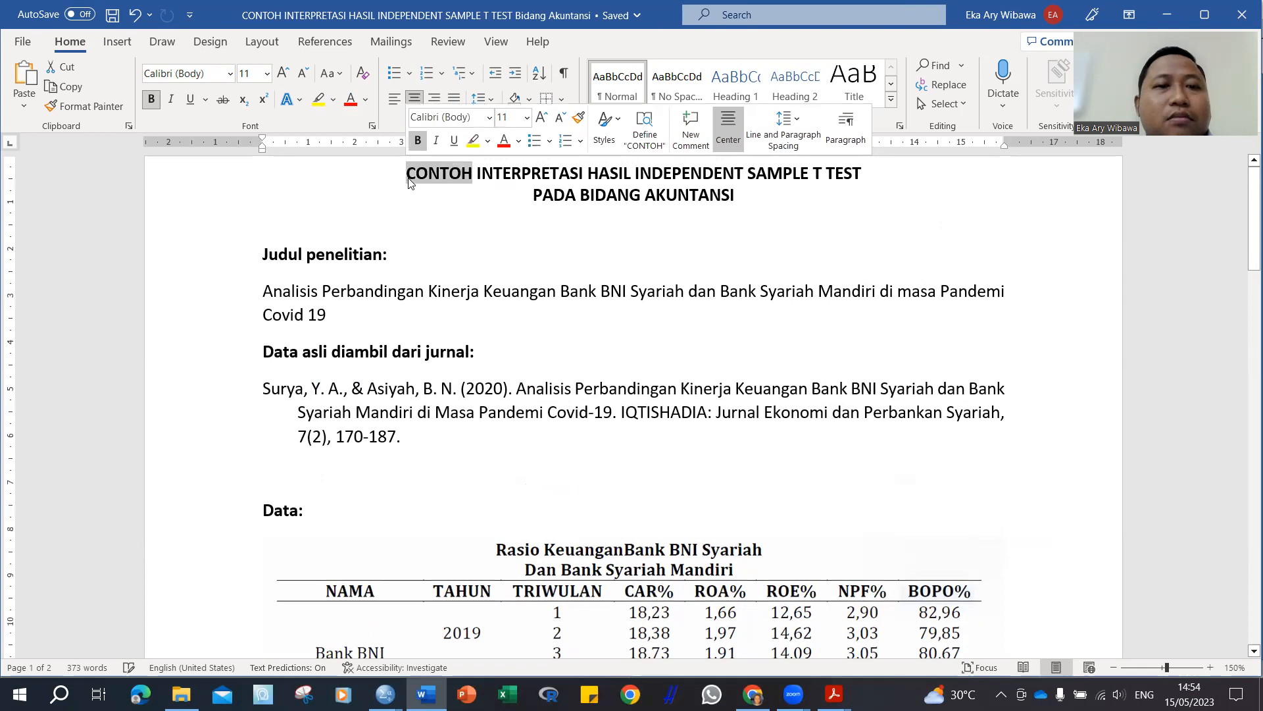
pyautogui.click(407, 174)
pyautogui.write('PANDUAN &')
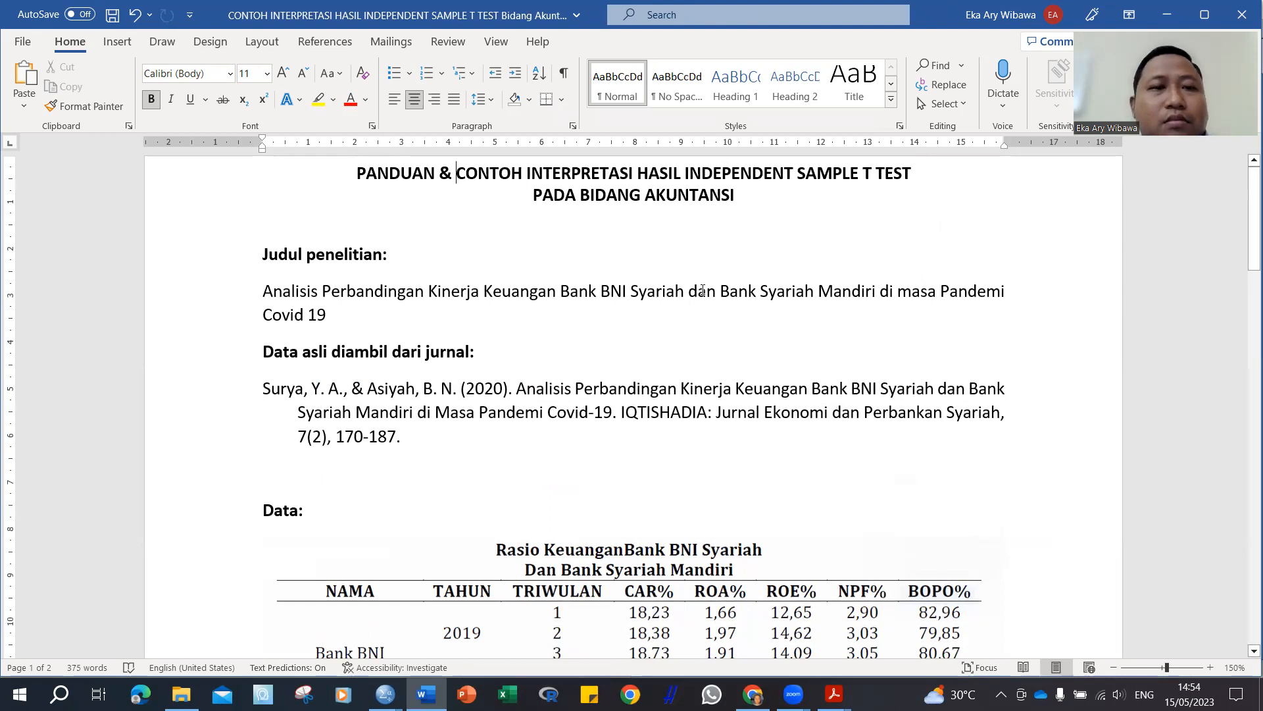
# Step: Zoom the document out to 120% and save it
pyautogui.scroll(-20, 703, 290)
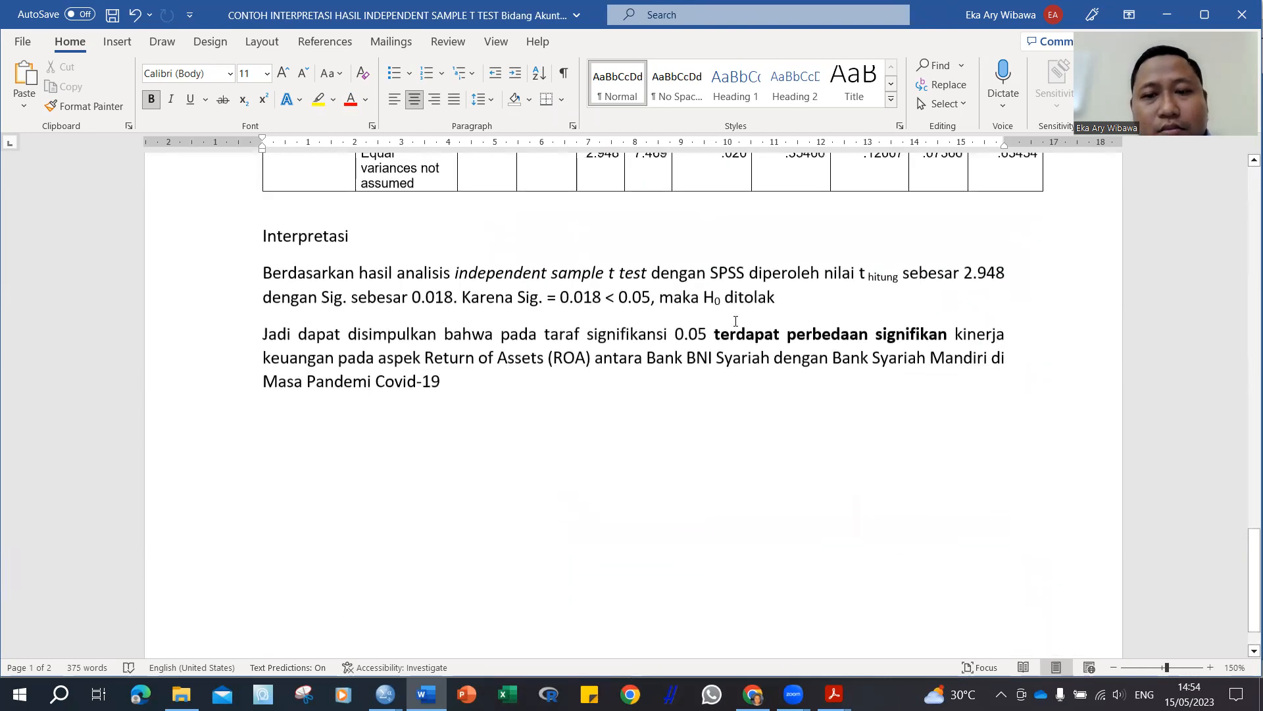
pyautogui.scroll(1, 736, 321)
pyautogui.click(1114, 667)
pyautogui.click(1113, 668)
pyautogui.click(1113, 667)
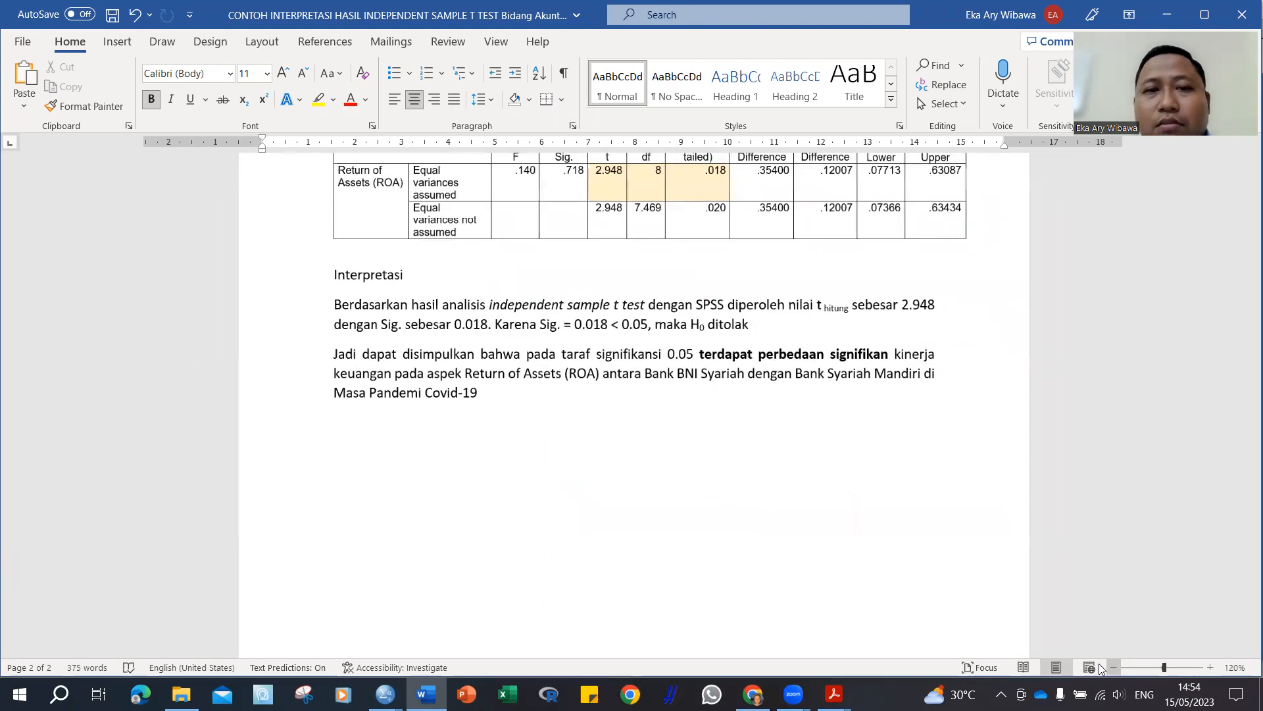
pyautogui.scroll(12, 658, 394)
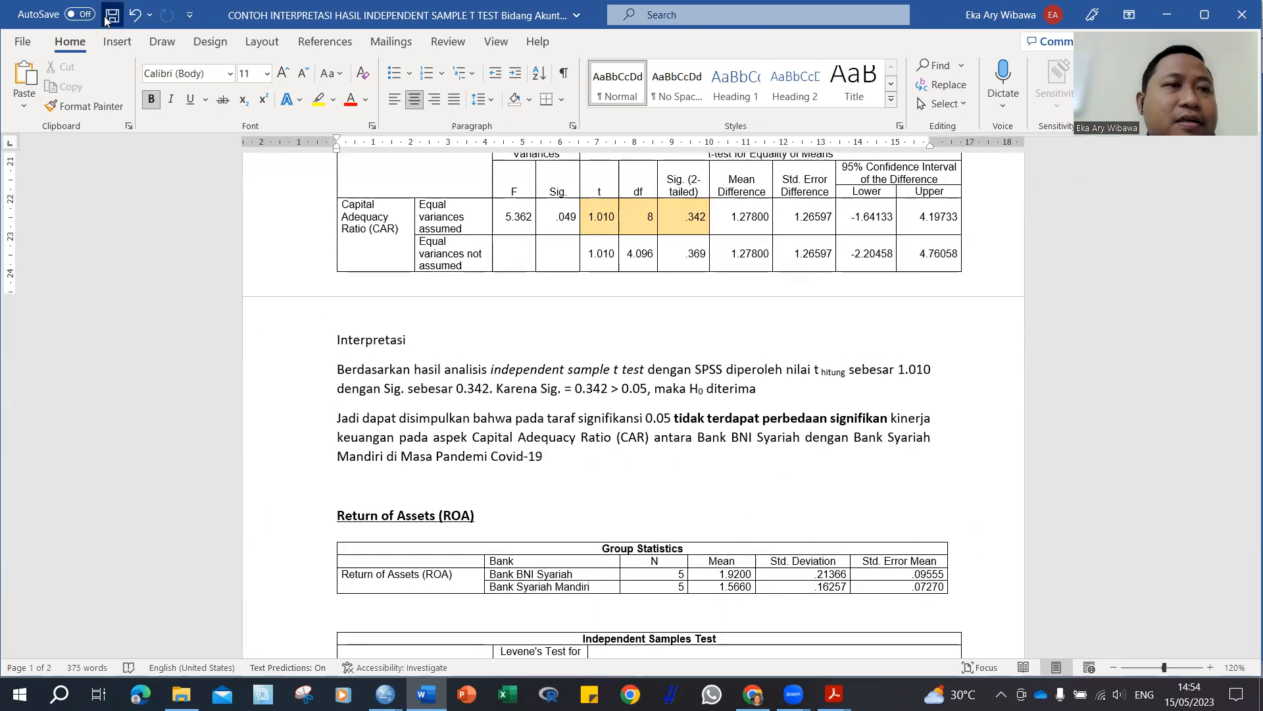
pyautogui.click(109, 15)
# Step: Recheck the final ROA conclusion, and switch to the journal article PDF to examine its title and abstract
pyautogui.scroll(-5, 952, 279)
pyautogui.scroll(-4, 953, 279)
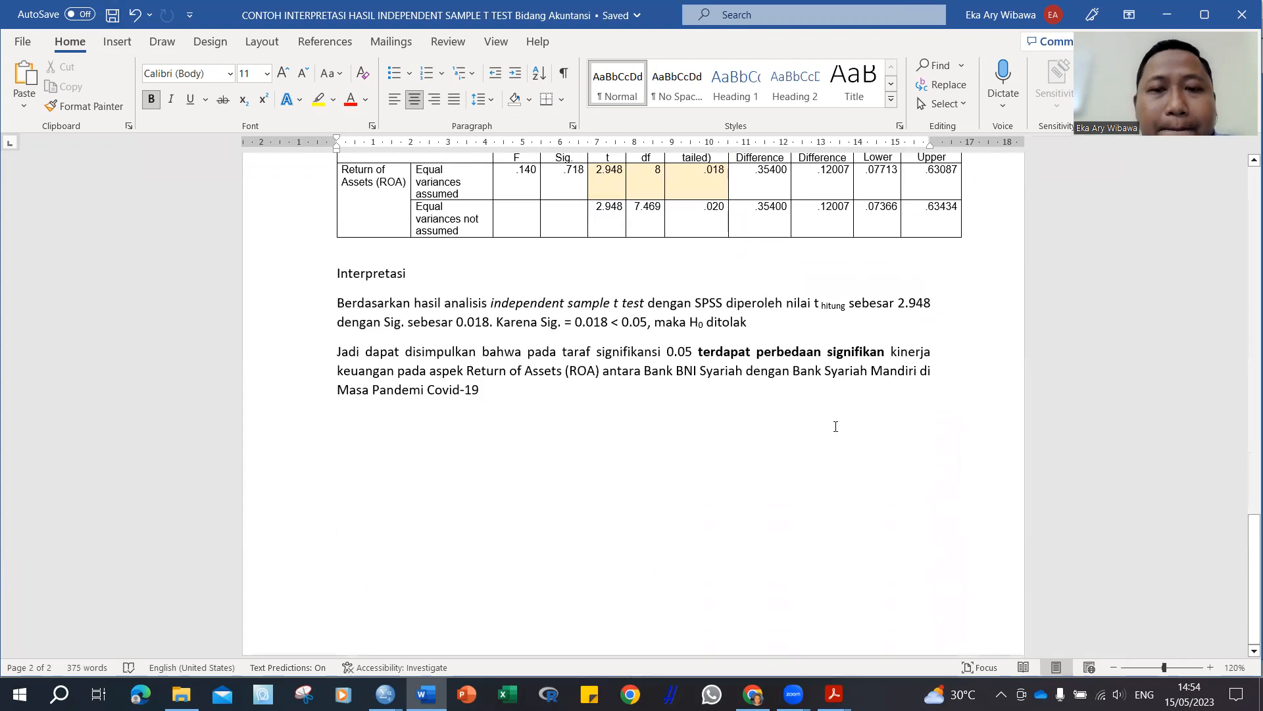
pyautogui.moveTo(834, 694)
pyautogui.click(924, 631)
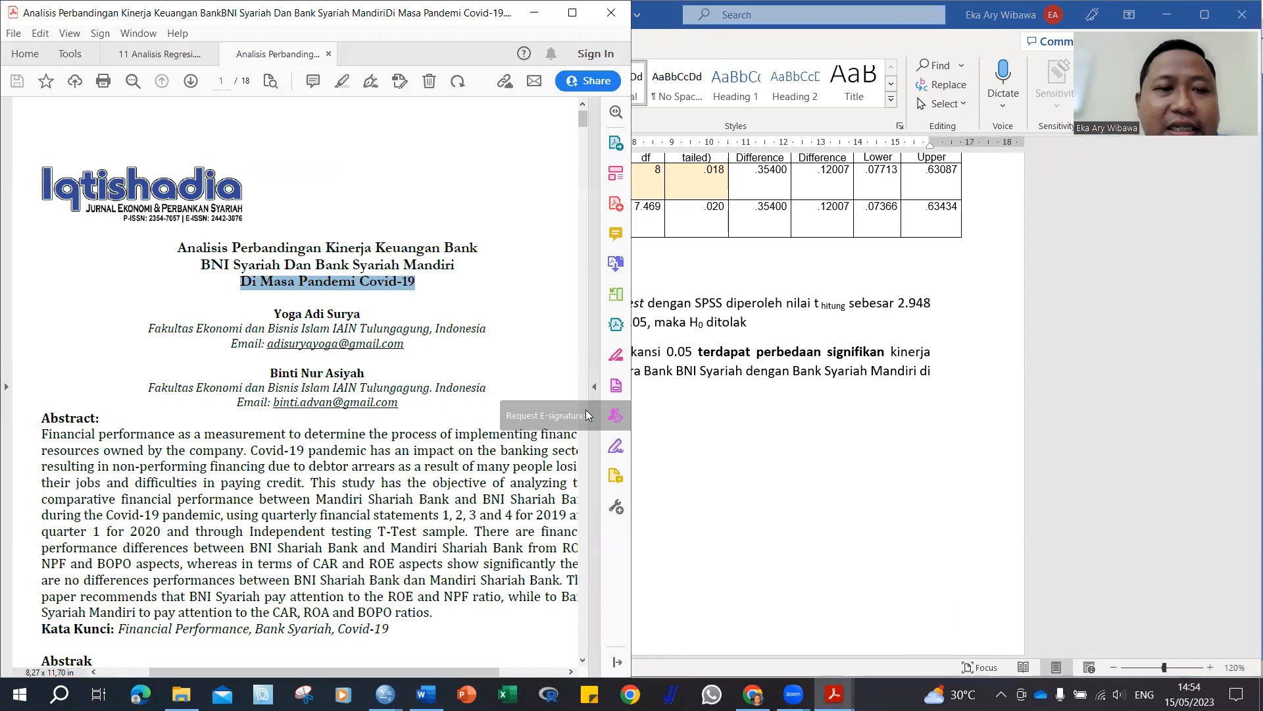
pyautogui.scroll(-3, 408, 454)
pyautogui.click(408, 453)
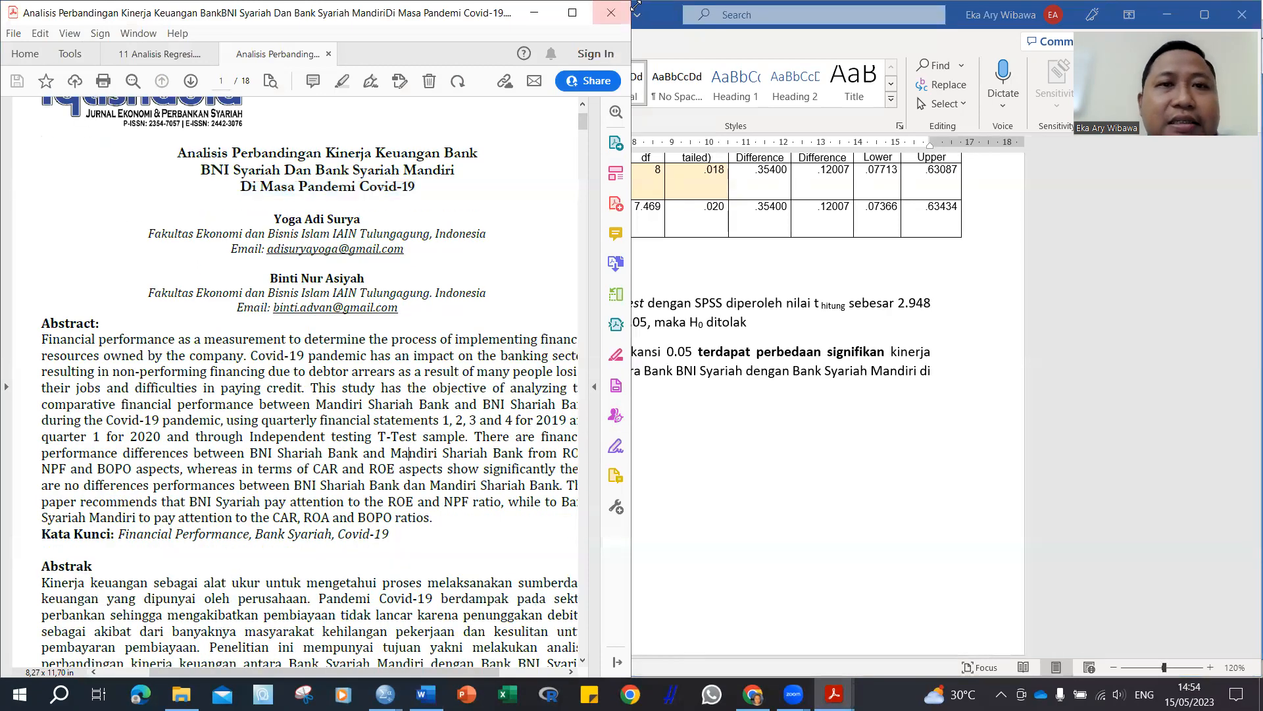
# Step: Maximize the journal article PDF and examine its independent sample t-test tables, Tabel 8 and Tabel 9
pyautogui.click(572, 13)
pyautogui.scroll(-15, 894, 423)
pyautogui.moveTo(1212, 172); pyautogui.dragTo(1246, 442)
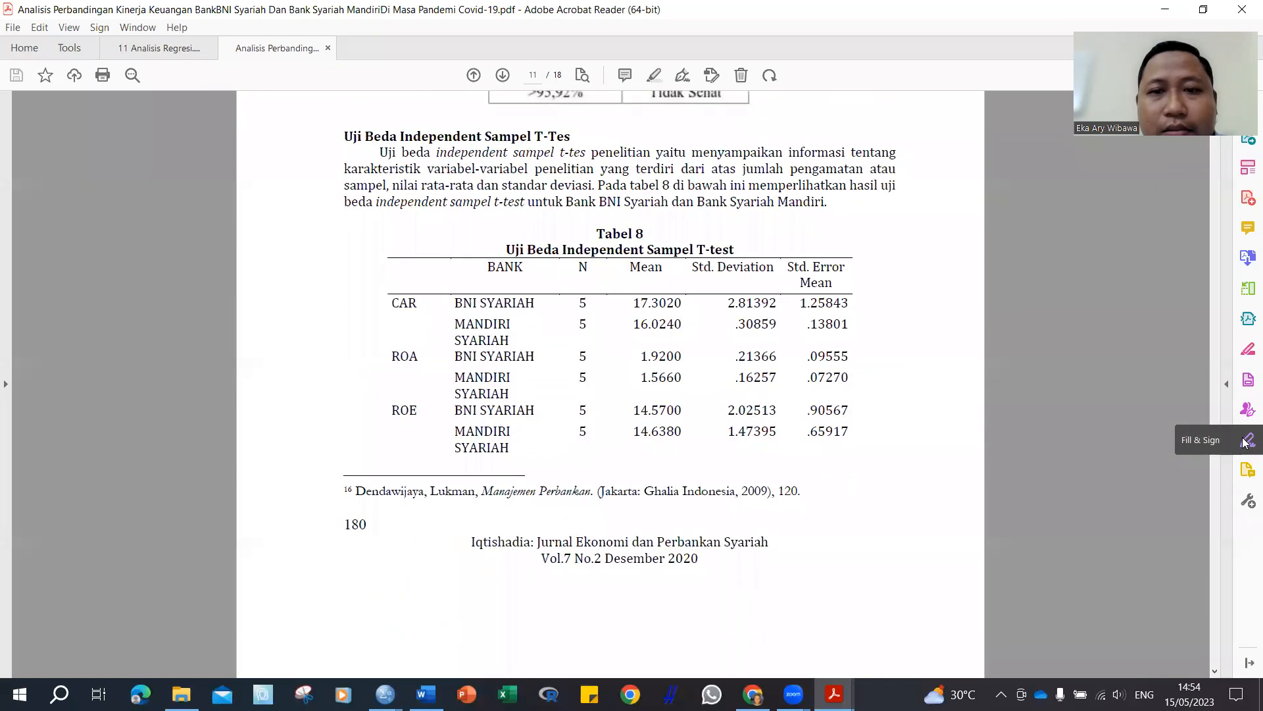
pyautogui.scroll(-7, 1002, 408)
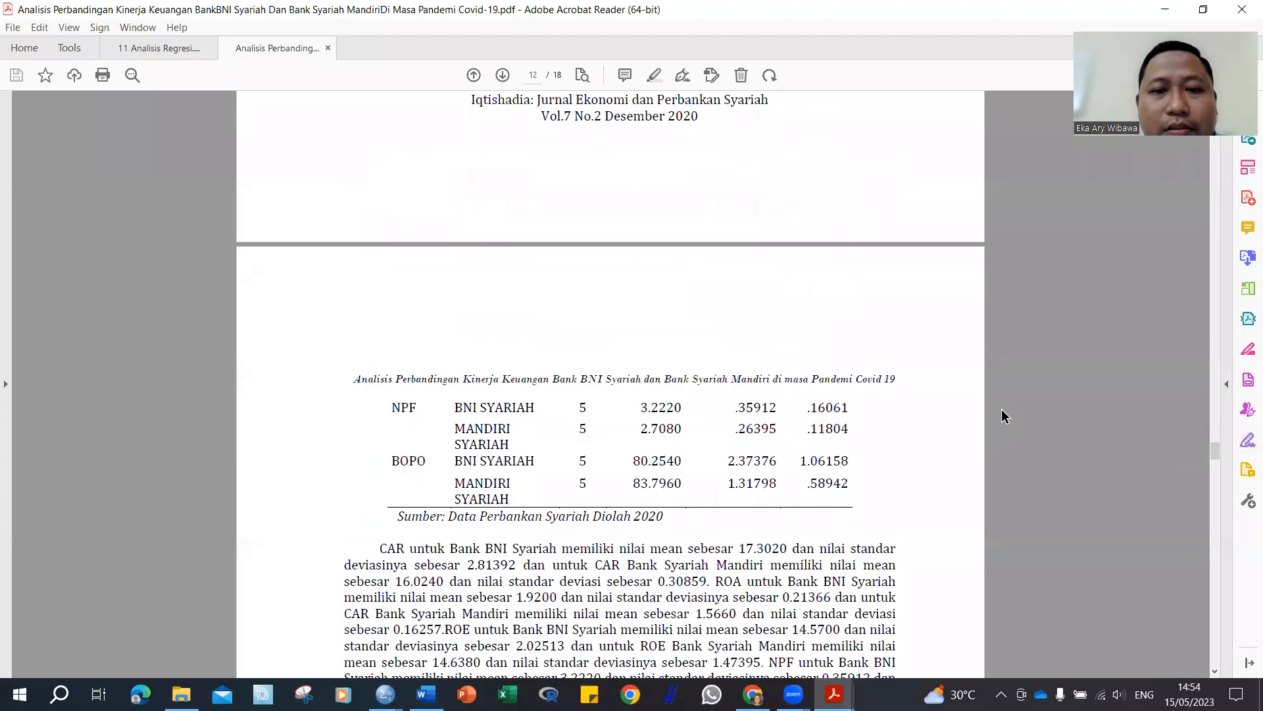
pyautogui.scroll(-8, 1000, 395)
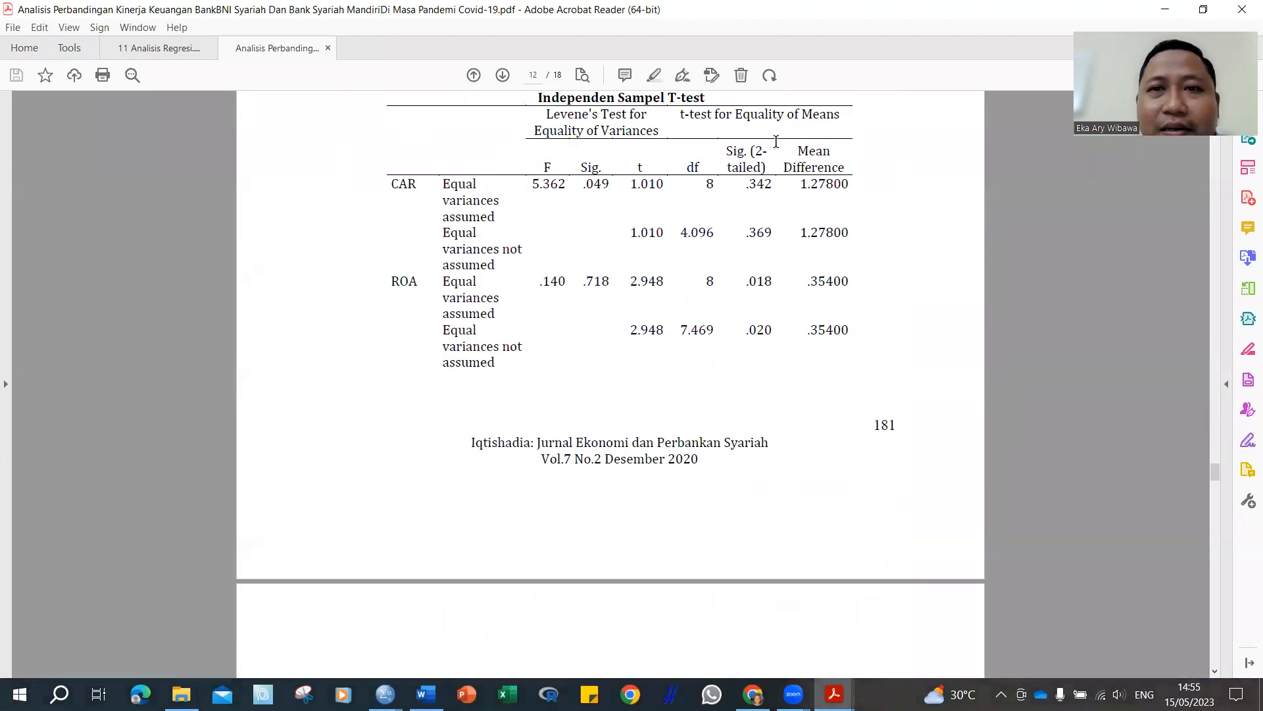
# Step: Arrange the PDF and the Word guide side by side, with the PDF at 100% zoom and the guide's CAR test tables in view
pyautogui.press('super+Left')
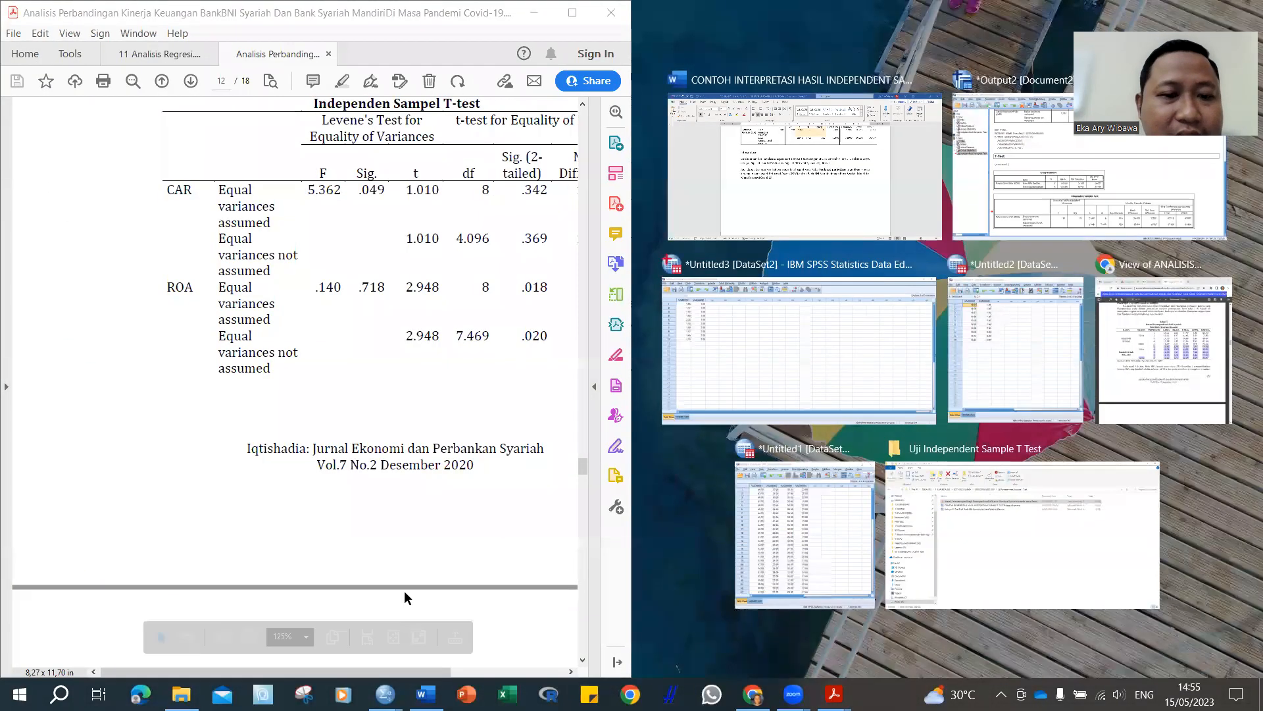
pyautogui.click(232, 637)
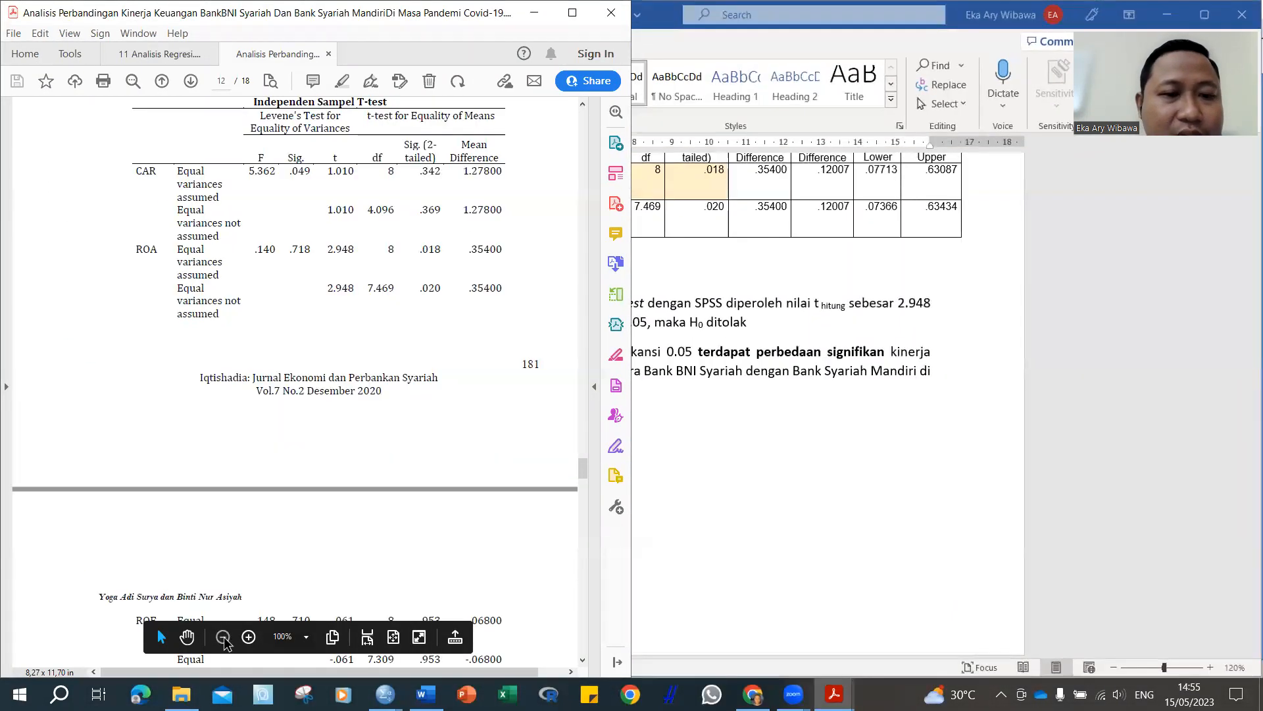
pyautogui.click(951, 9)
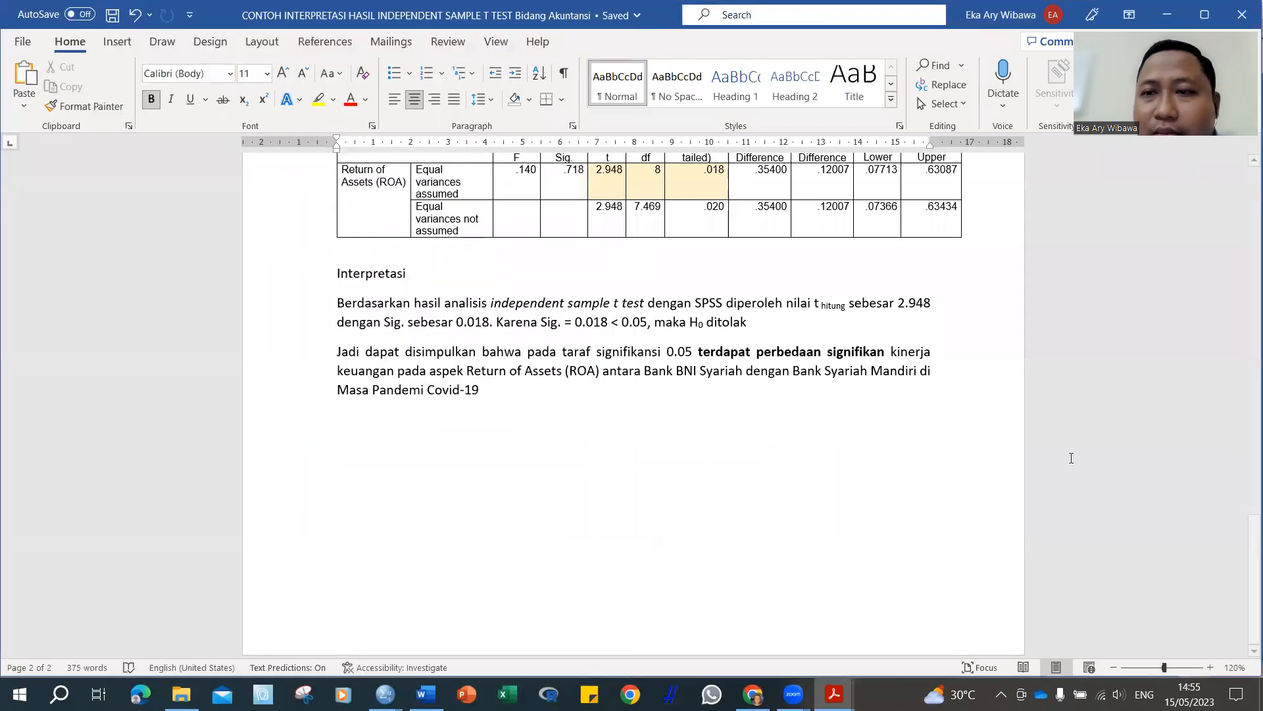
pyautogui.press('super+Right')
pyautogui.moveTo(1031, 651); pyautogui.dragTo(1134, 666)
pyautogui.scroll(10, 1000, 405)
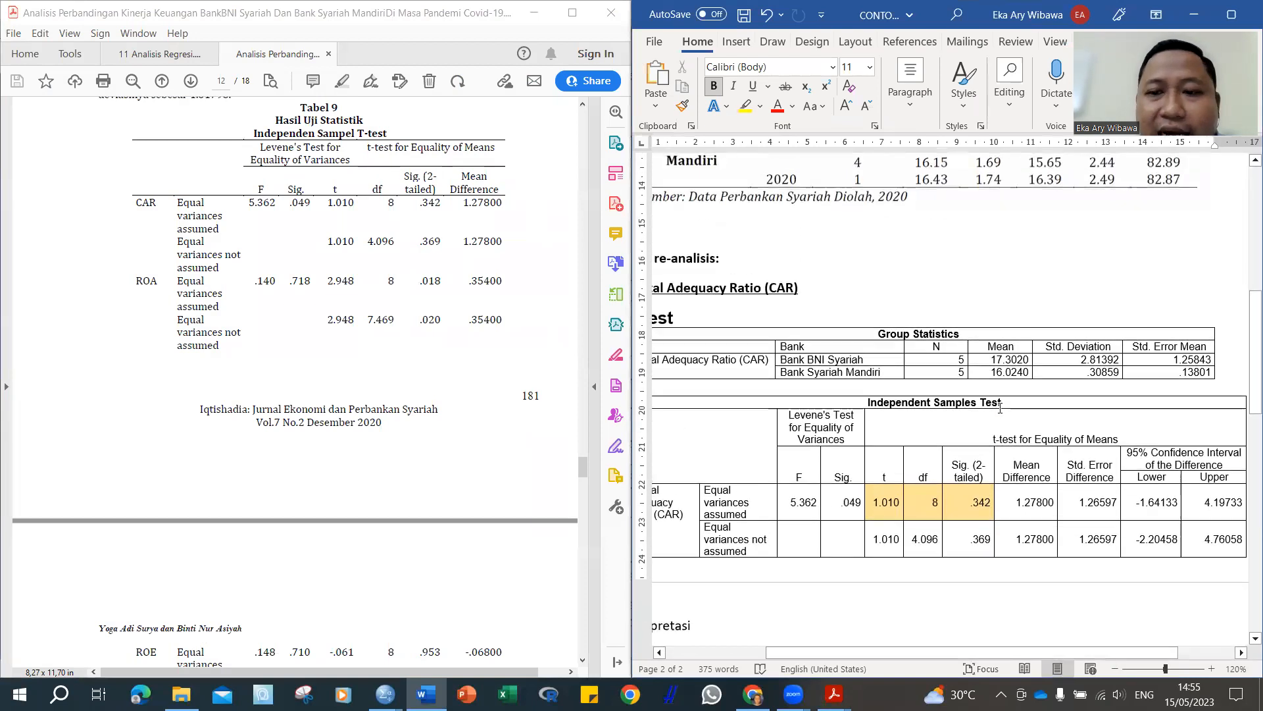
# Step: Compare the guide's CAR values for F, Sig., t and Sig. (2-tailed) with Tabel 9 using freehand linking lines, and clear the lines
pyautogui.scroll(-3, 1001, 405)
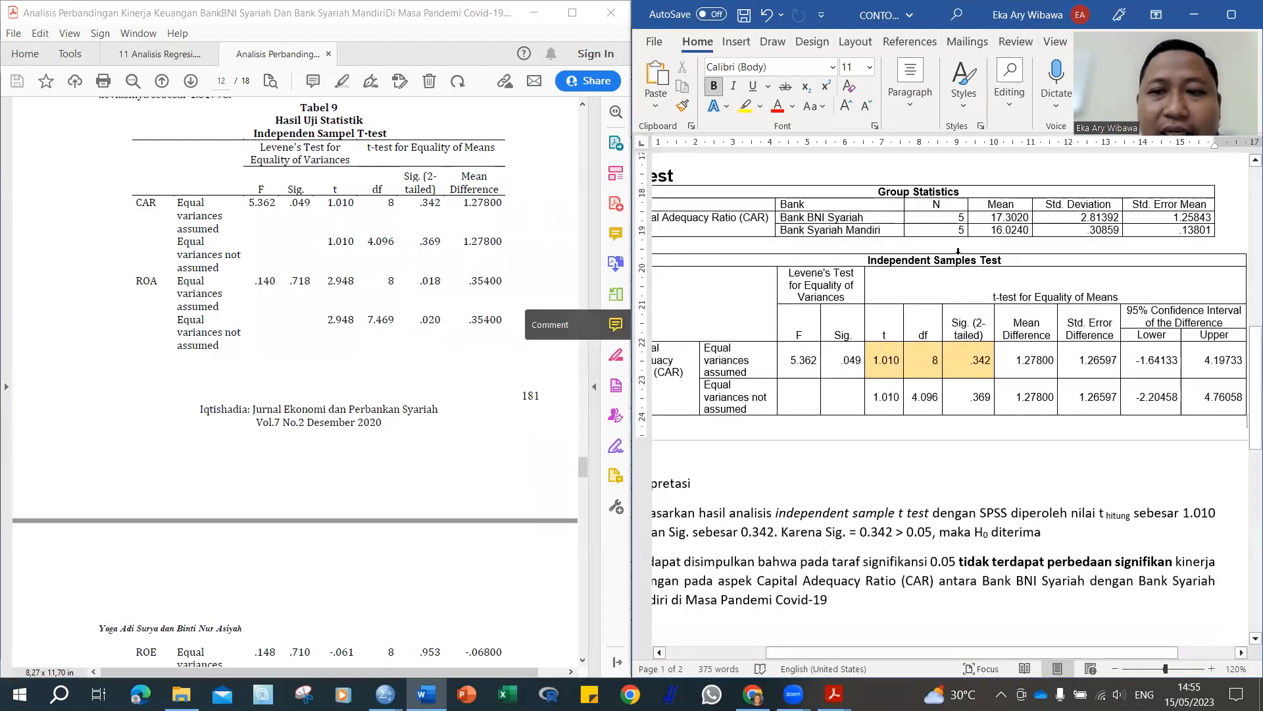
pyautogui.scroll(-3, 994, 255)
pyautogui.scroll(1, 994, 255)
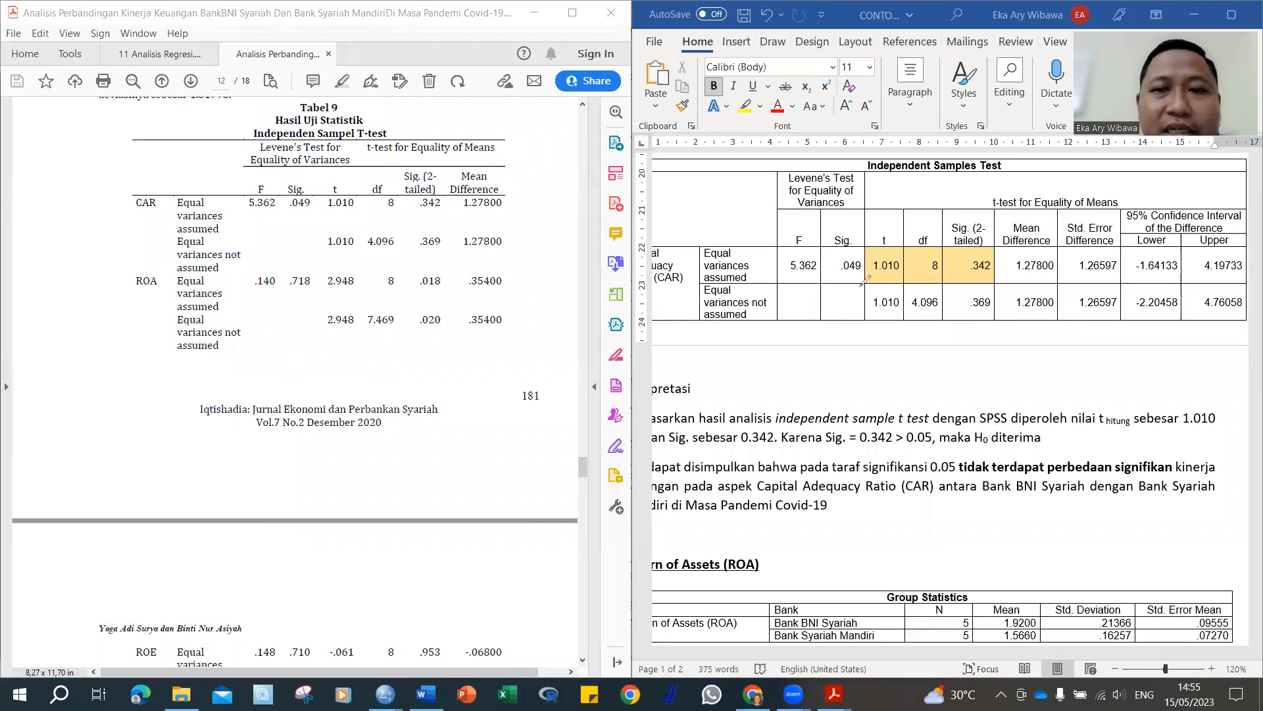
pyautogui.moveTo(807, 258)
pyautogui.mouseDown()
pyautogui.moveTo(477, 168)
pyautogui.moveTo(255, 163)
pyautogui.moveTo(259, 191)
pyautogui.mouseUp()
pyautogui.moveTo(862, 256)
pyautogui.mouseDown()
pyautogui.moveTo(454, 146)
pyautogui.moveTo(349, 150)
pyautogui.moveTo(308, 192)
pyautogui.mouseUp()
pyautogui.moveTo(894, 244)
pyautogui.mouseDown()
pyautogui.moveTo(705, 133)
pyautogui.moveTo(388, 167)
pyautogui.moveTo(349, 188)
pyautogui.mouseUp()
pyautogui.moveTo(987, 228)
pyautogui.mouseDown()
pyautogui.moveTo(967, 201)
pyautogui.moveTo(592, 152)
pyautogui.moveTo(414, 179)
pyautogui.mouseUp()
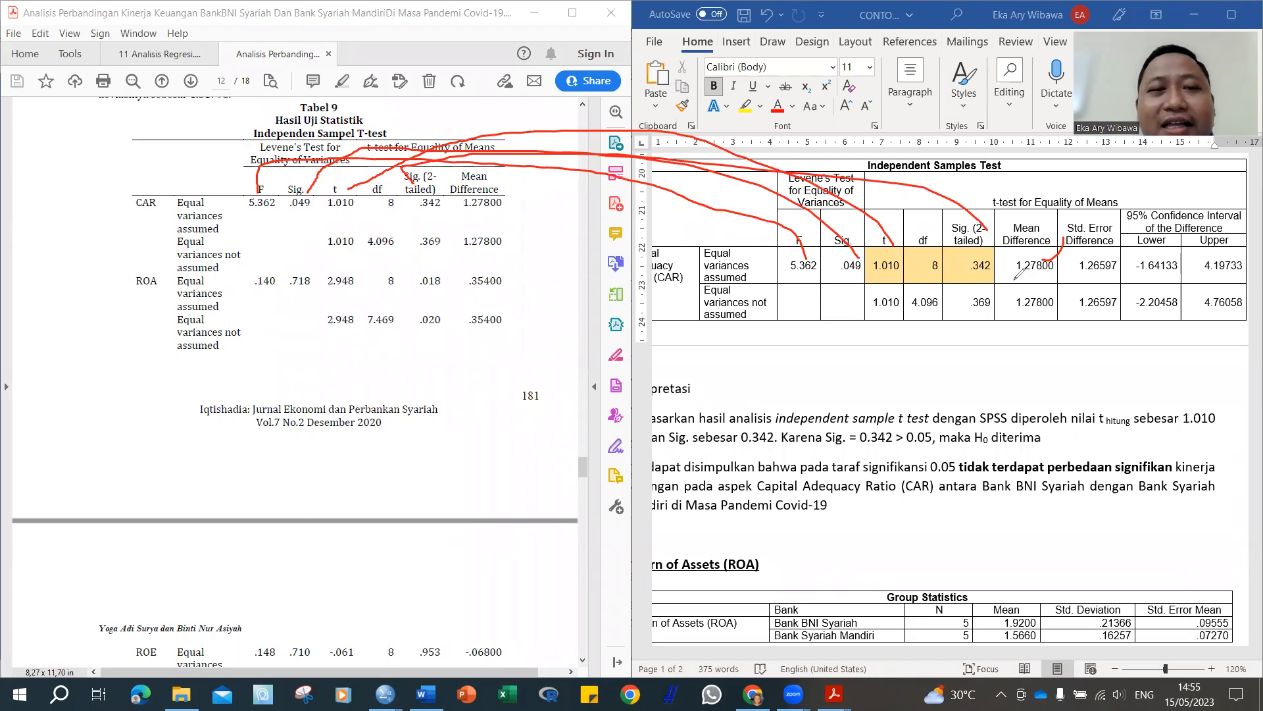
pyautogui.click(781, 162)
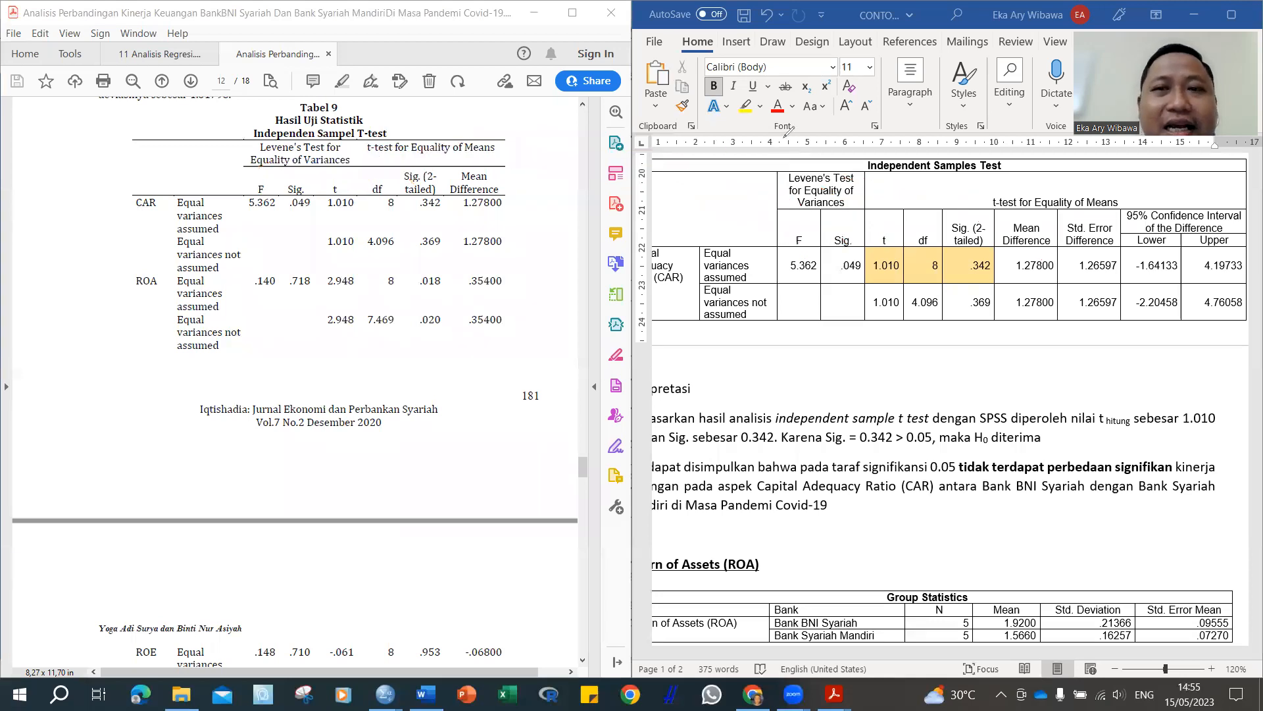
# Step: Examine the ROE, NPF and BOPO results and the discussion around Tabel 9 in the journal article
pyautogui.scroll(-7, 290, 284)
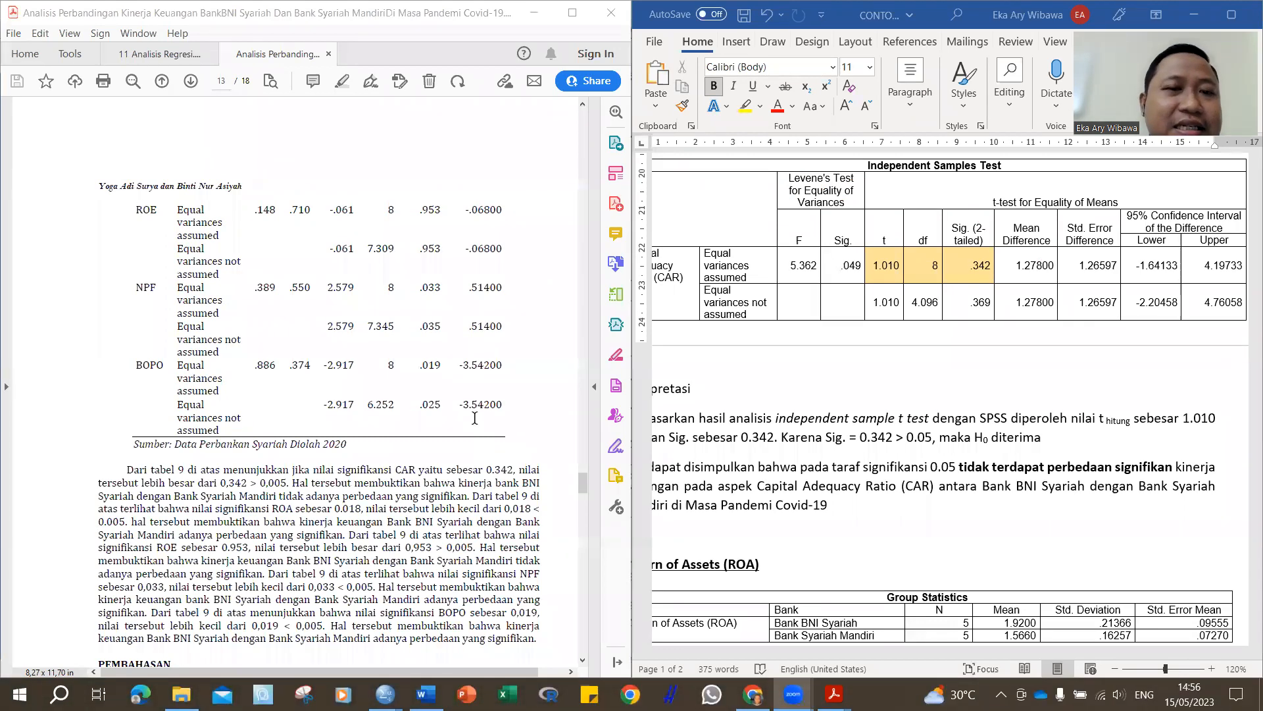
pyautogui.scroll(10, 478, 412)
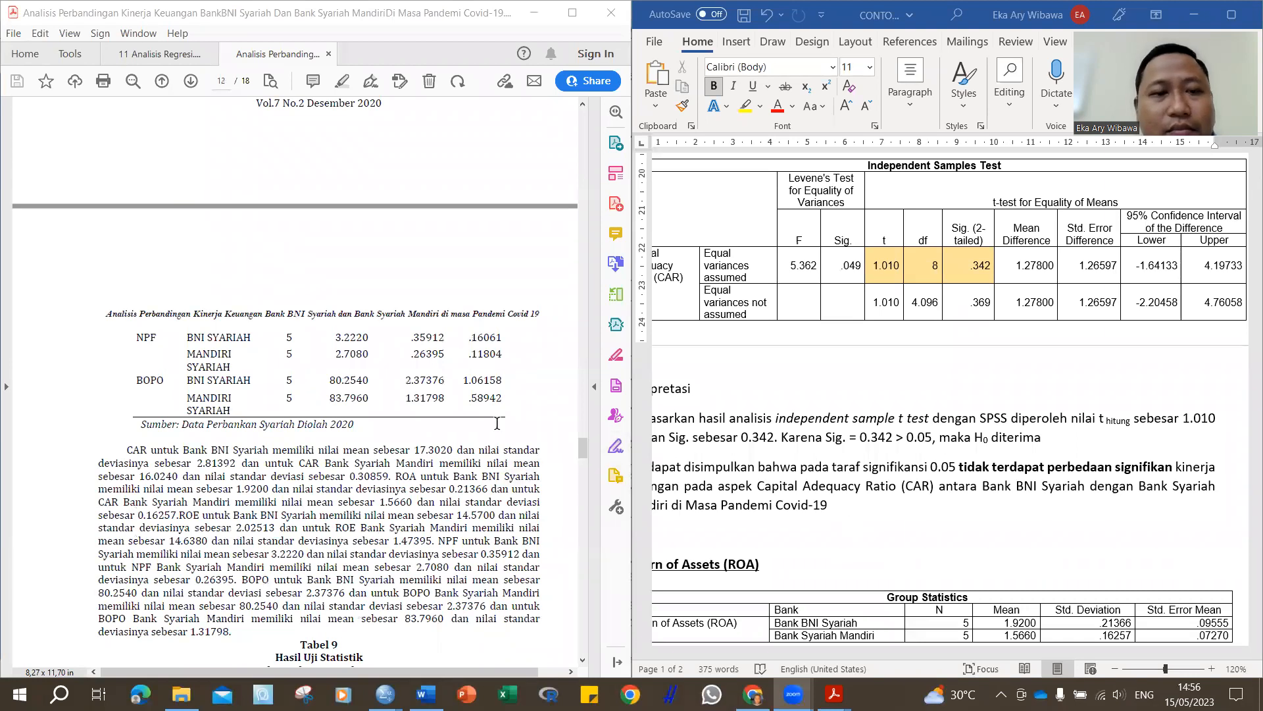
pyautogui.scroll(-15, 497, 423)
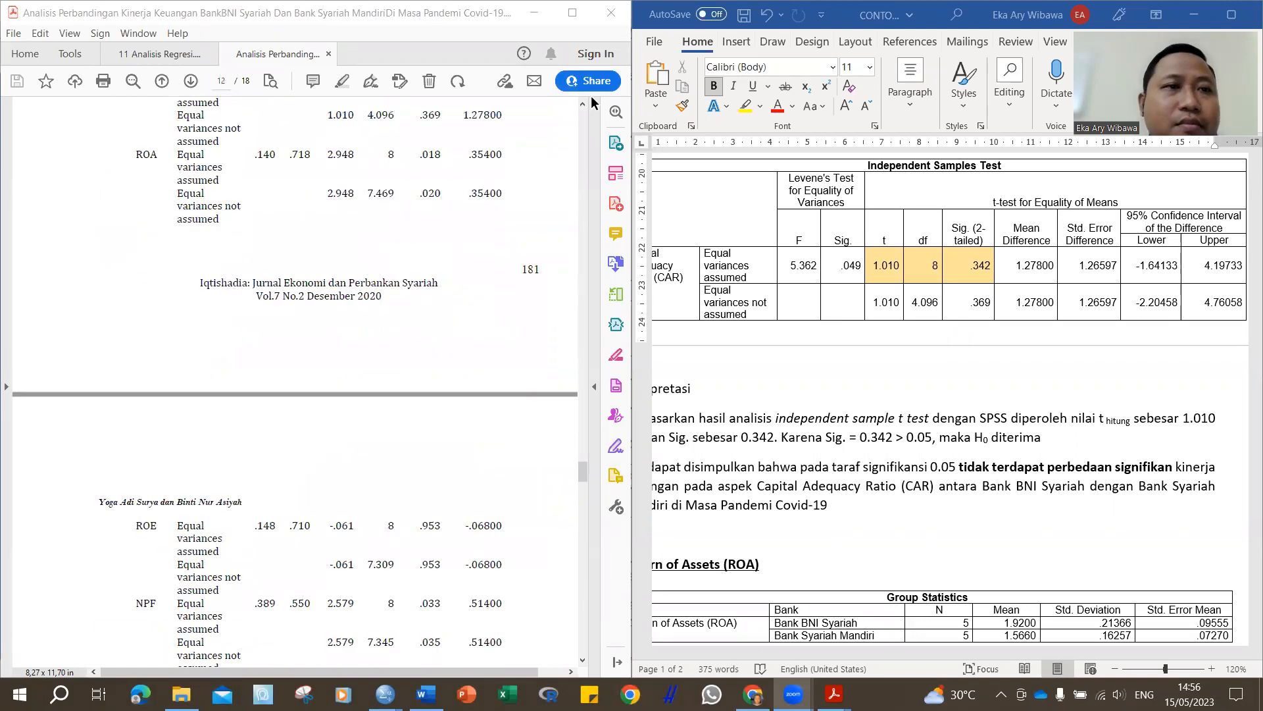
# Step: Maximize the Word guide and zoom the document in to 150%
pyautogui.scroll(1, 864, 449)
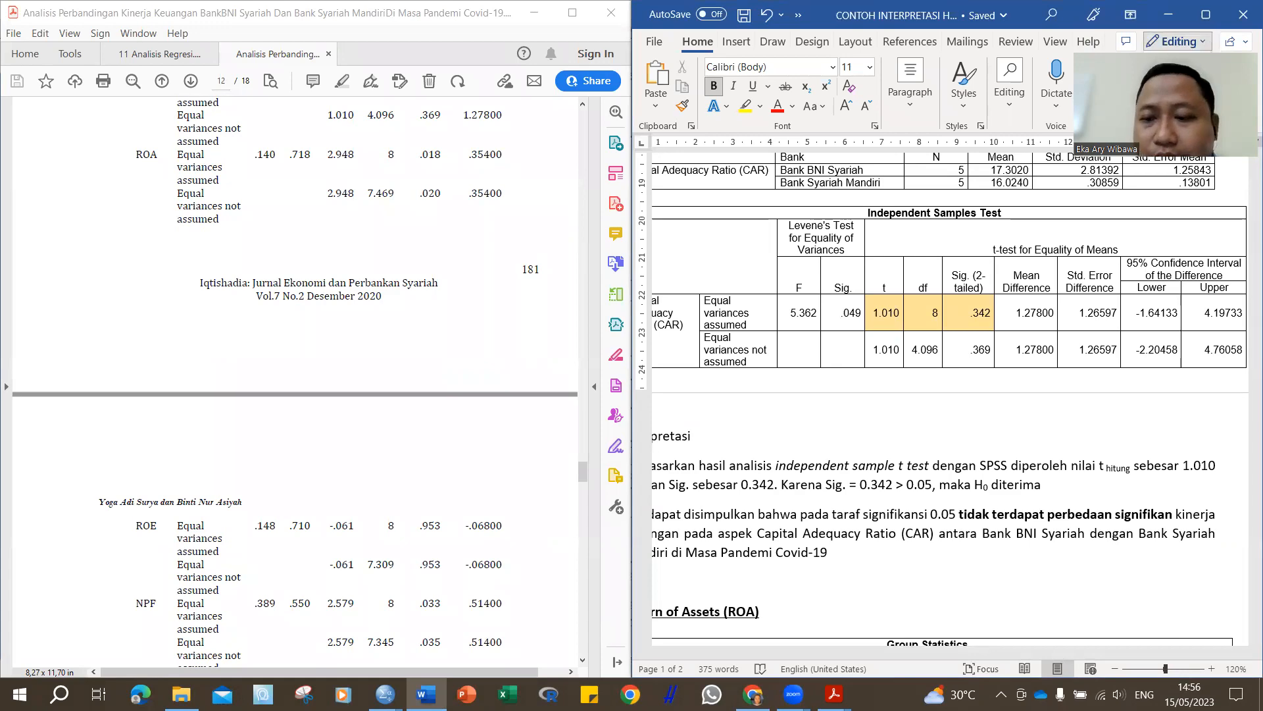
pyautogui.click(1206, 14)
pyautogui.click(1220, 670)
pyautogui.click(1221, 671)
pyautogui.click(1220, 671)
# Step: Review the guide from the CAR test tables back to the research title, journal source and ratio data
pyautogui.scroll(6, 680, 396)
pyautogui.scroll(5, 680, 397)
pyautogui.scroll(-8, 681, 395)
pyautogui.scroll(-4, 682, 394)
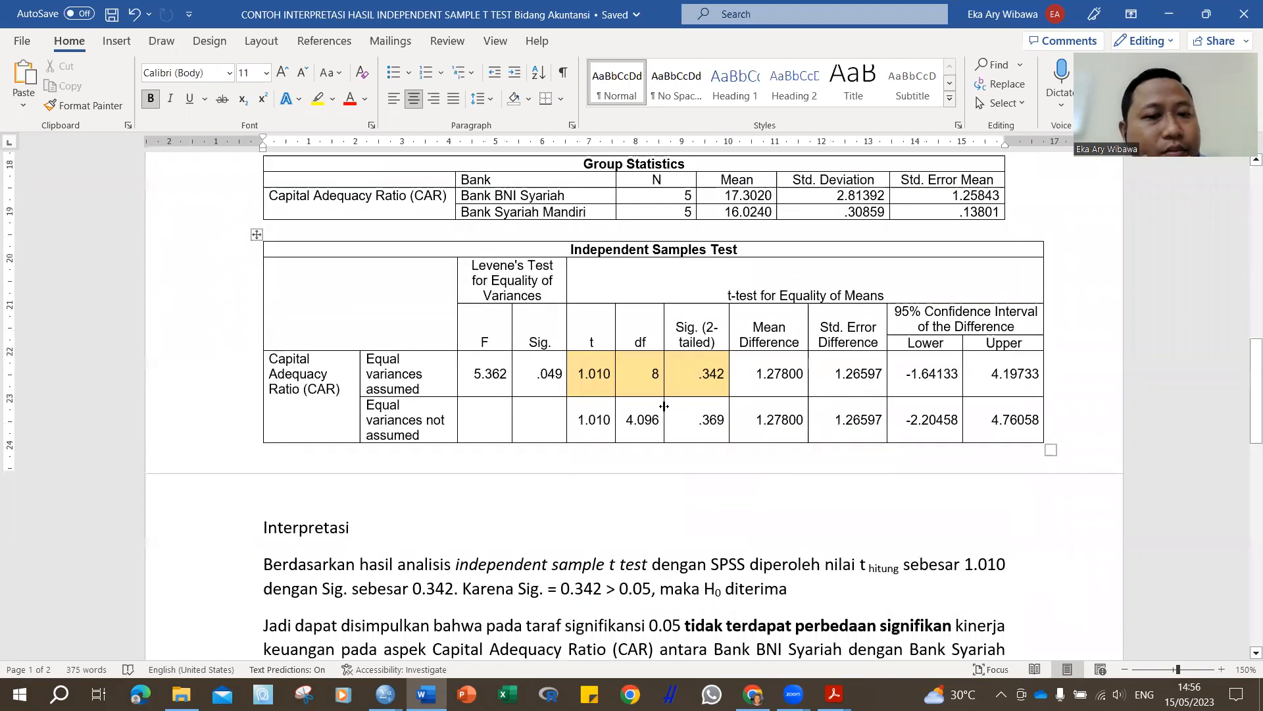
pyautogui.click(692, 472)
pyautogui.scroll(7, 694, 474)
pyautogui.scroll(15, 695, 474)
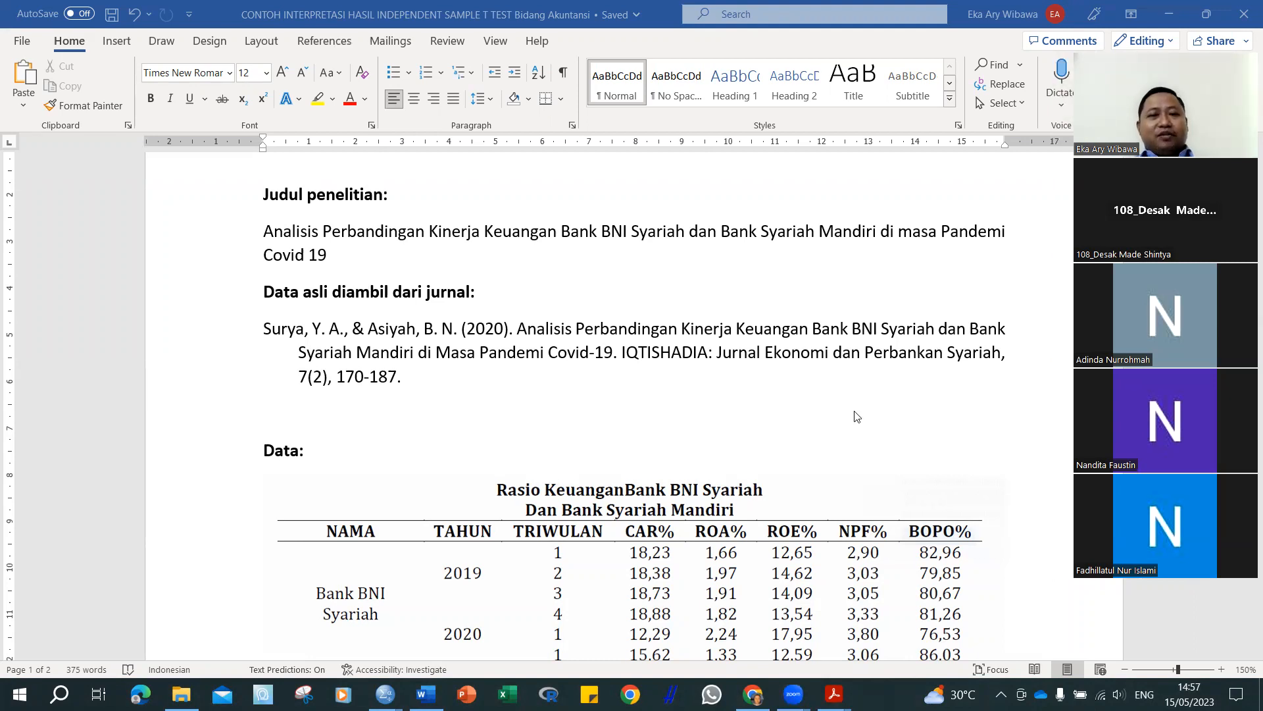
# Step: Review the CAR interpretation and the ROA group statistics in the guide, and return to the Zoom meeting gallery
pyautogui.scroll(-10, 857, 416)
pyautogui.scroll(-1, 862, 408)
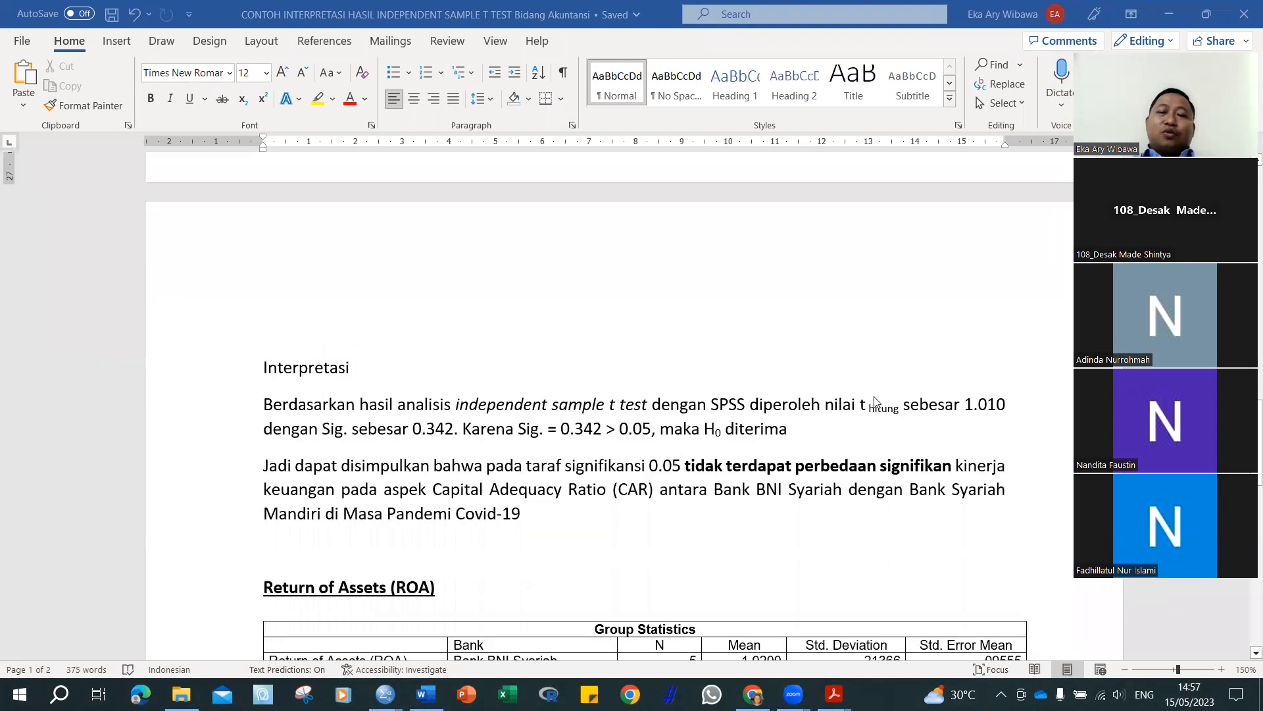
pyautogui.scroll(-3, 876, 402)
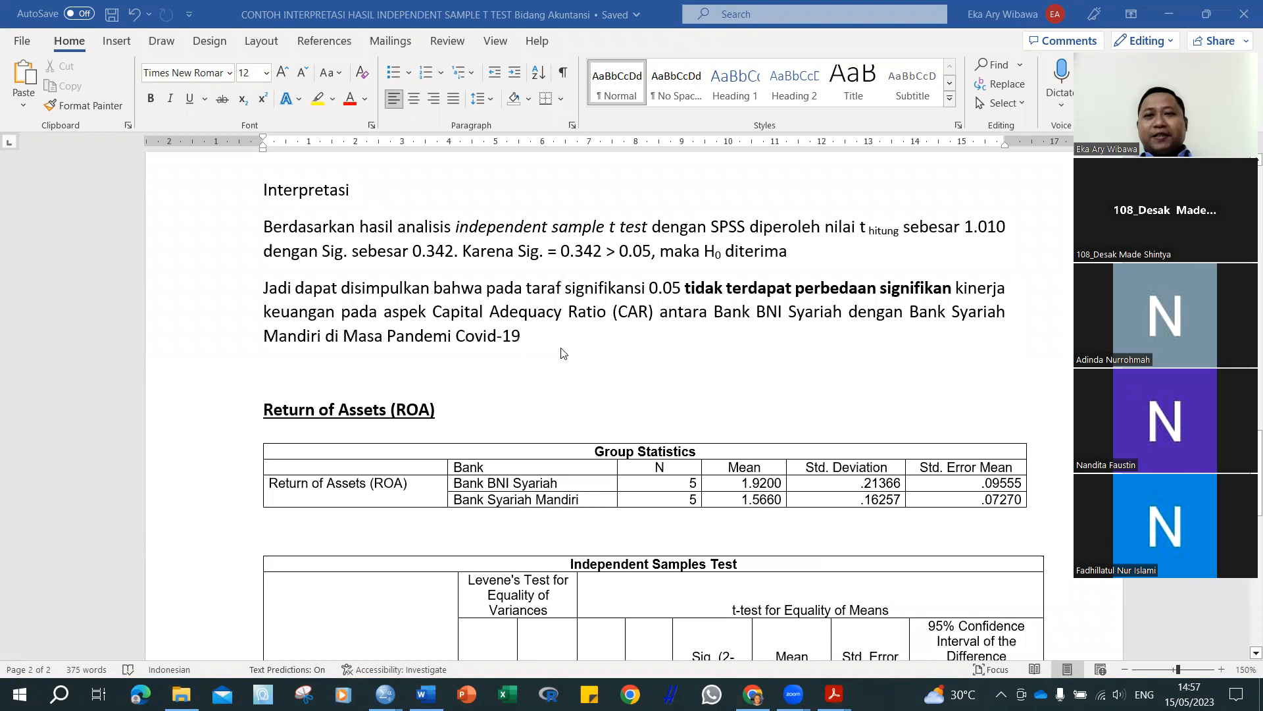
pyautogui.scroll(1, 561, 353)
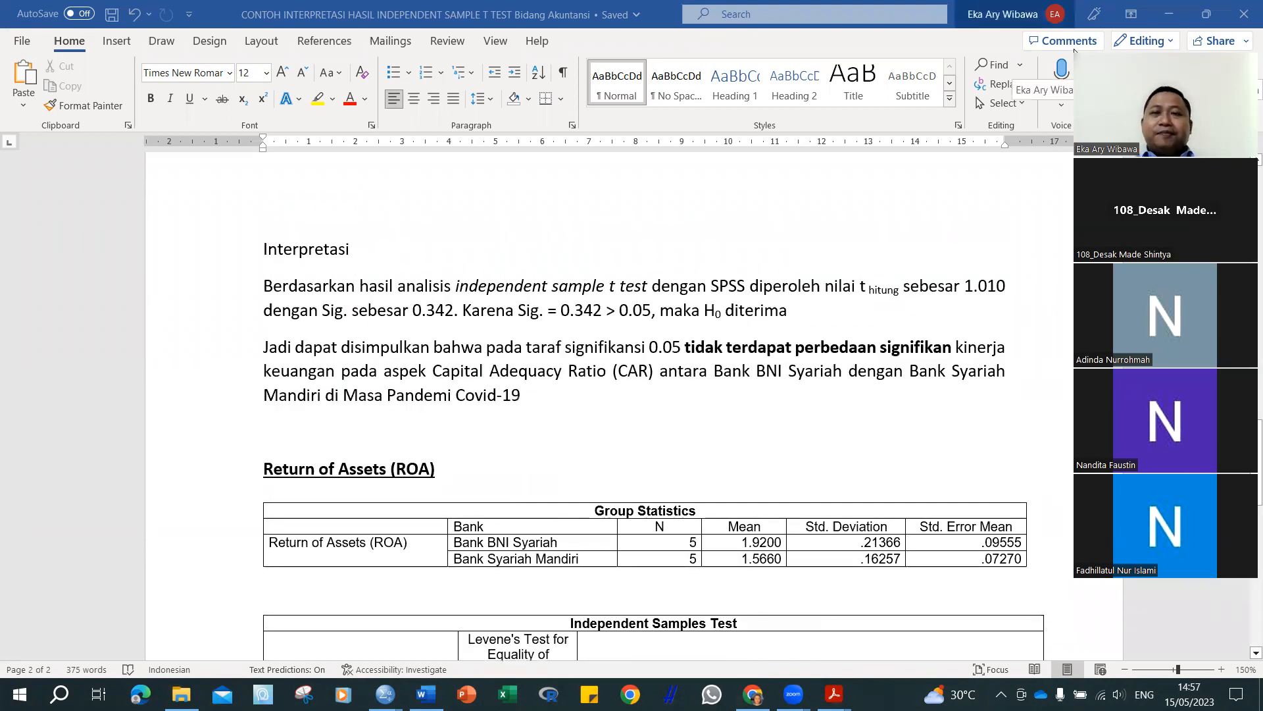
pyautogui.click(1075, 50)
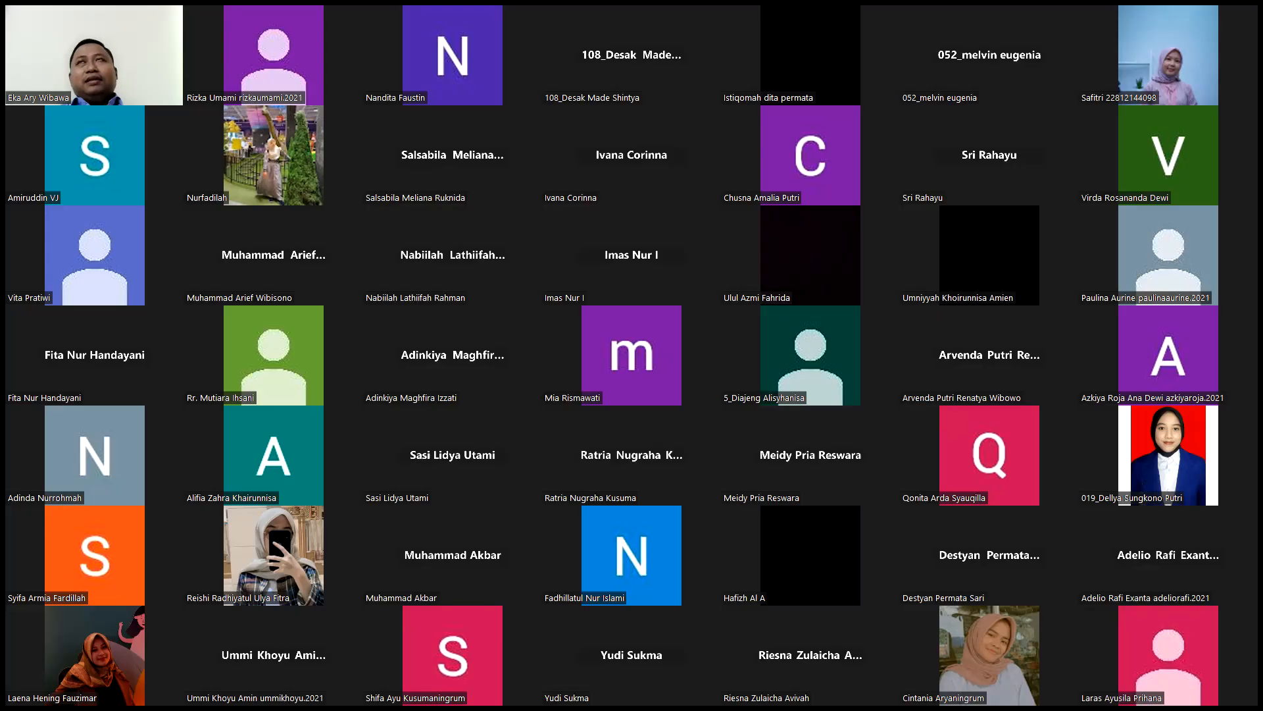